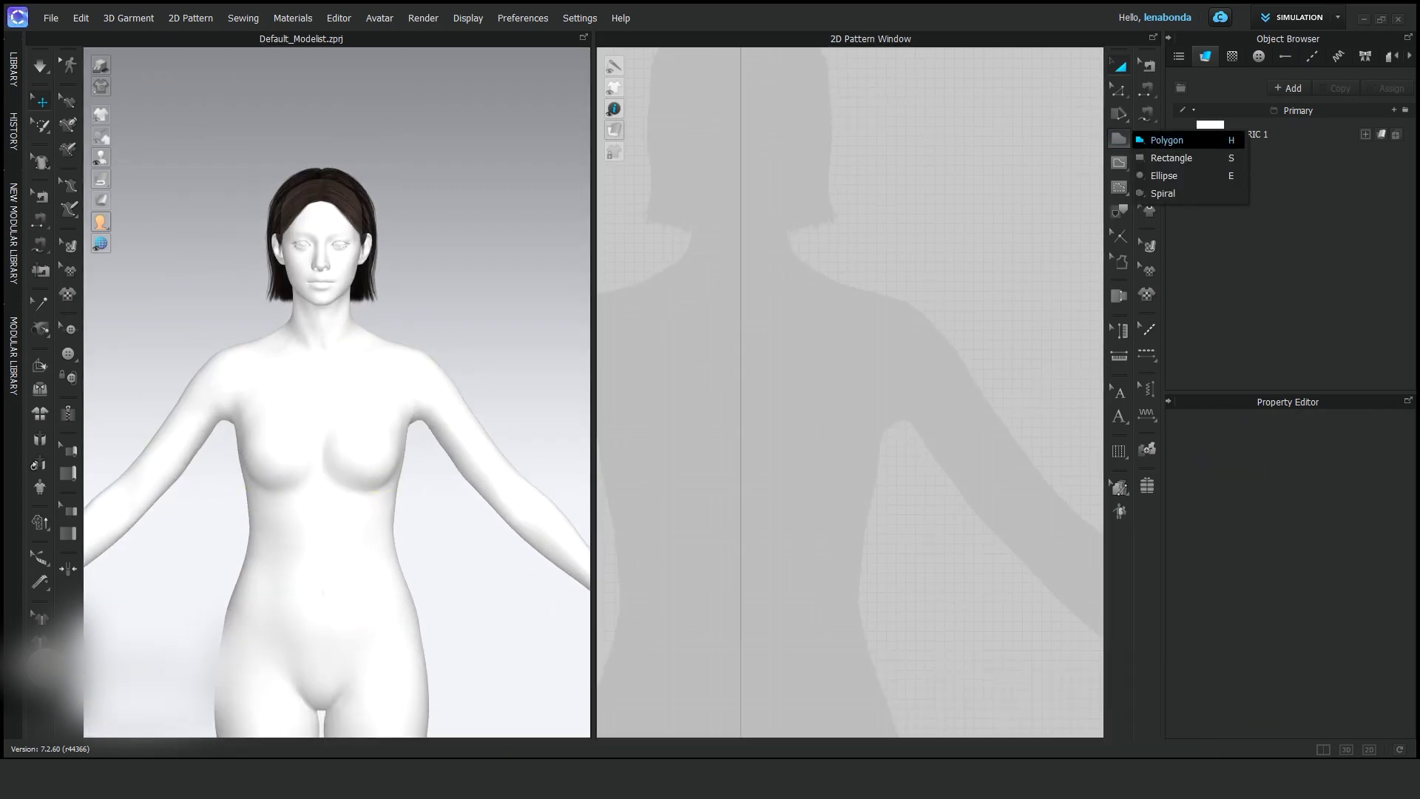
Draw a square pattern and add the underwire reference photo to it as a graphic.
click(1171, 157)
drag(676, 306, 906, 533)
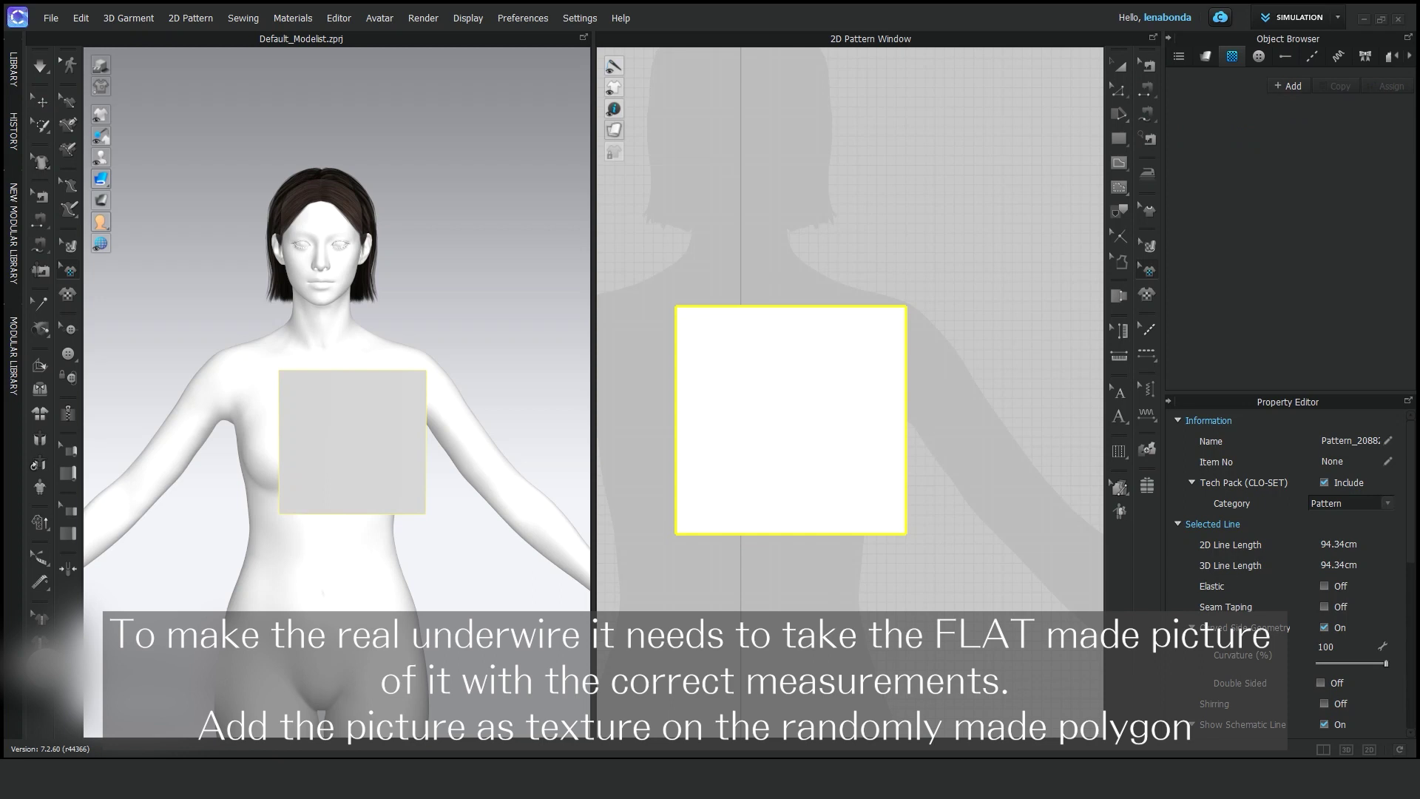
click(711, 336)
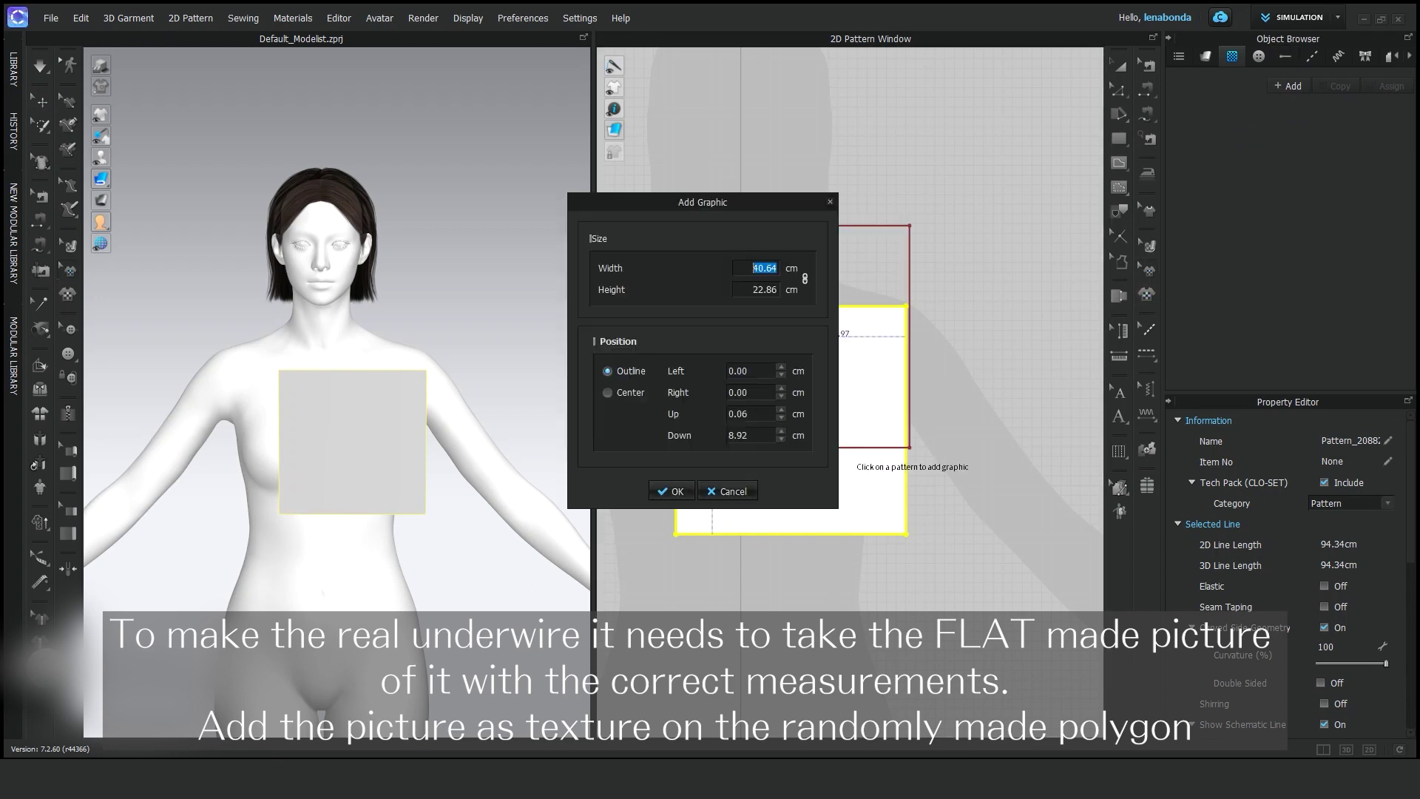
key(Return)
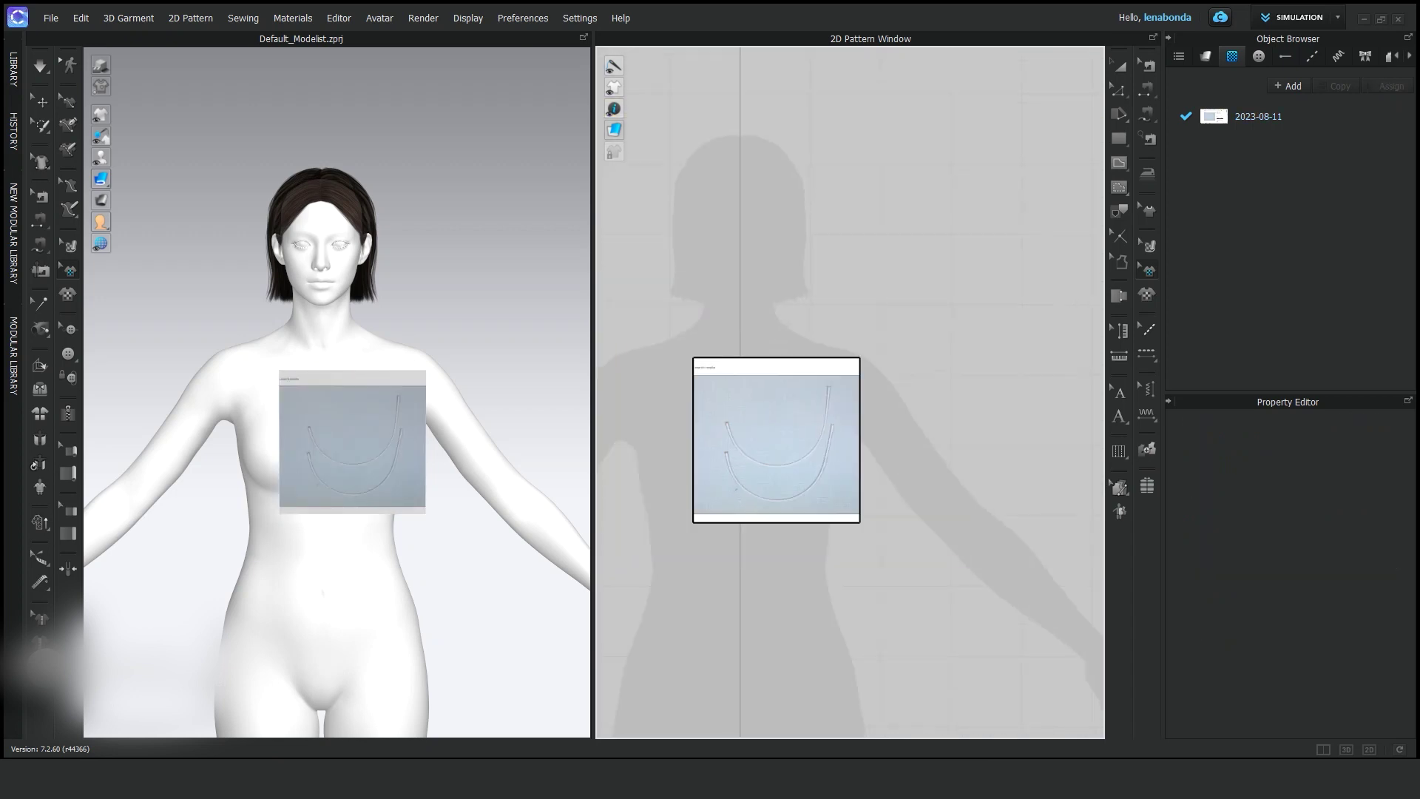
click(1120, 65)
Zoom the 2D view onto the photo pattern and switch to the Polygon tool.
right_click(743, 444)
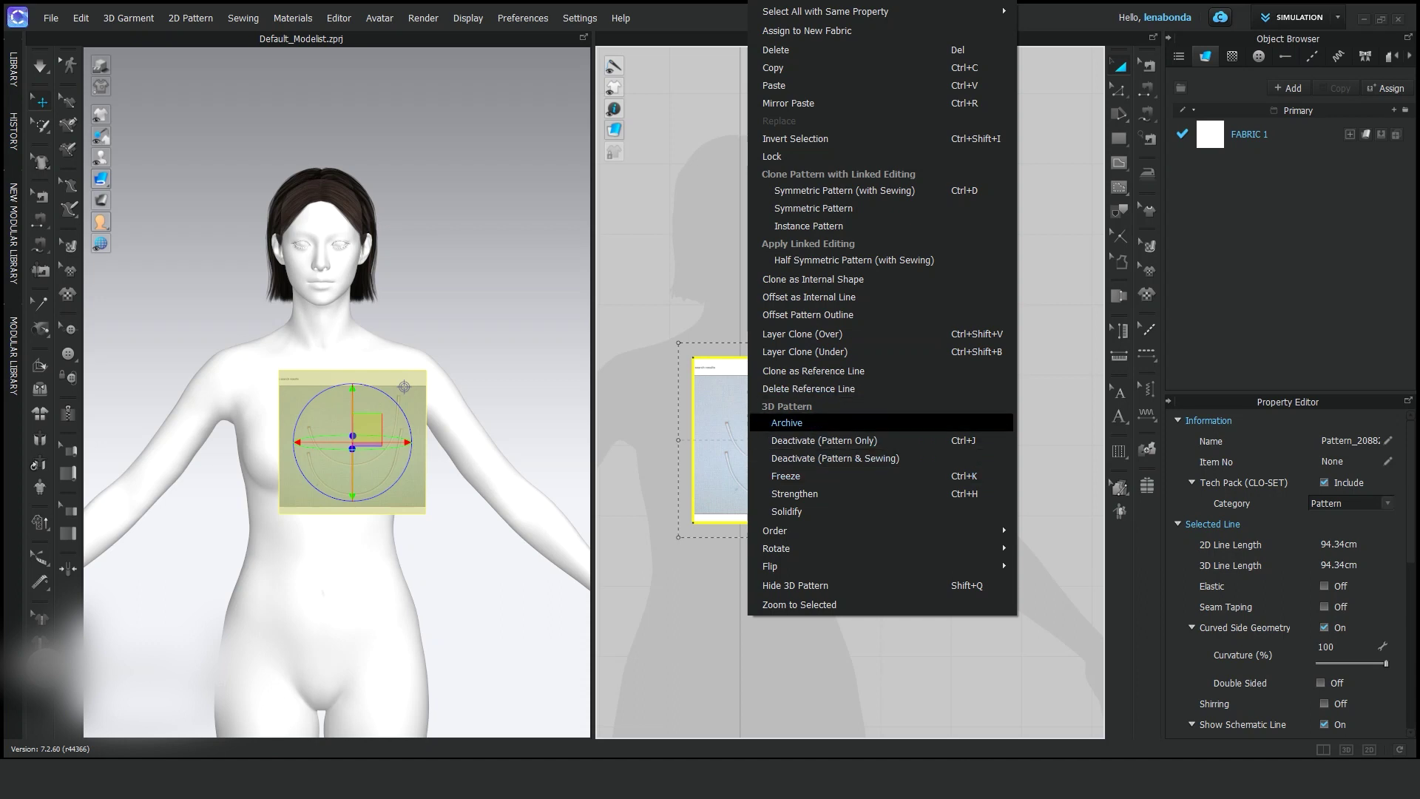
click(799, 604)
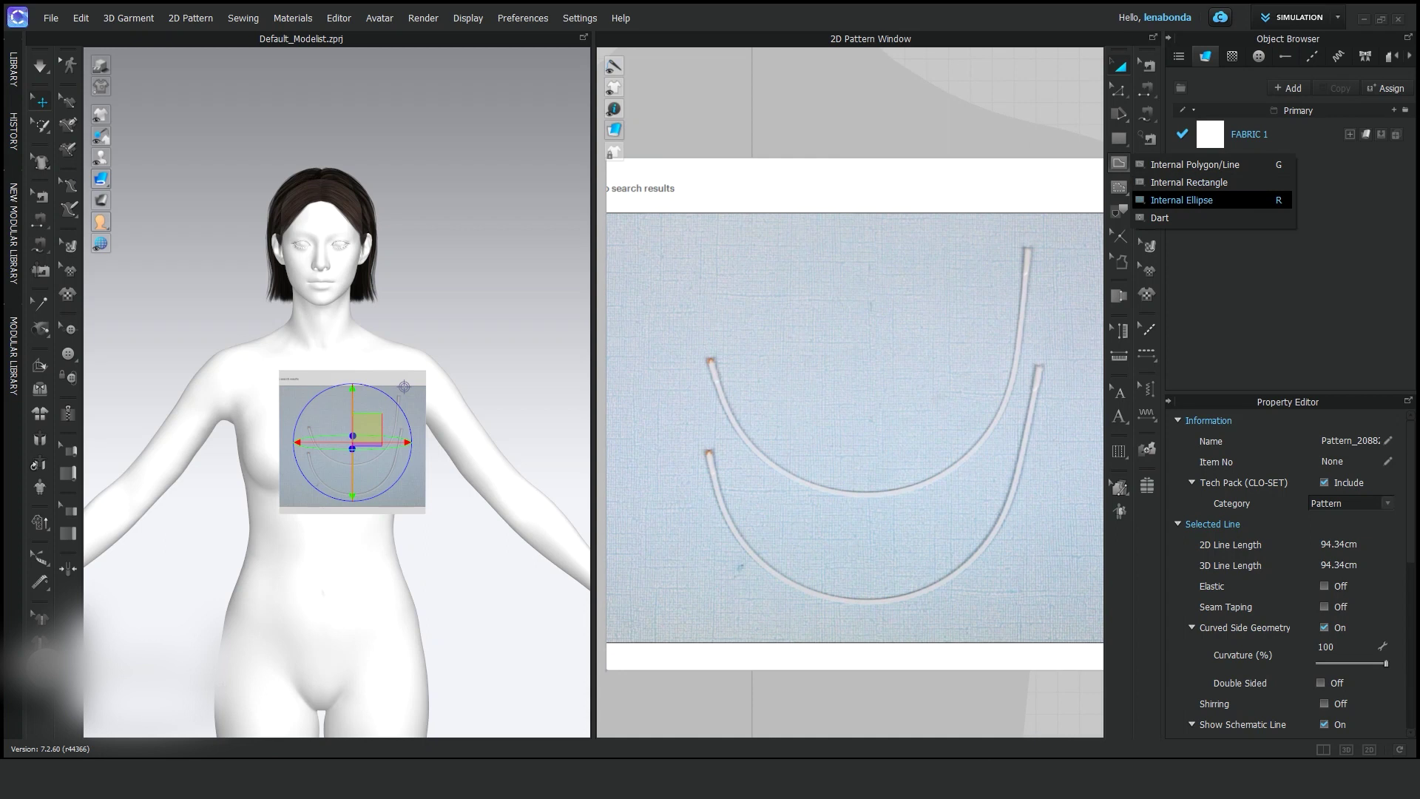
click(1168, 200)
click(1124, 140)
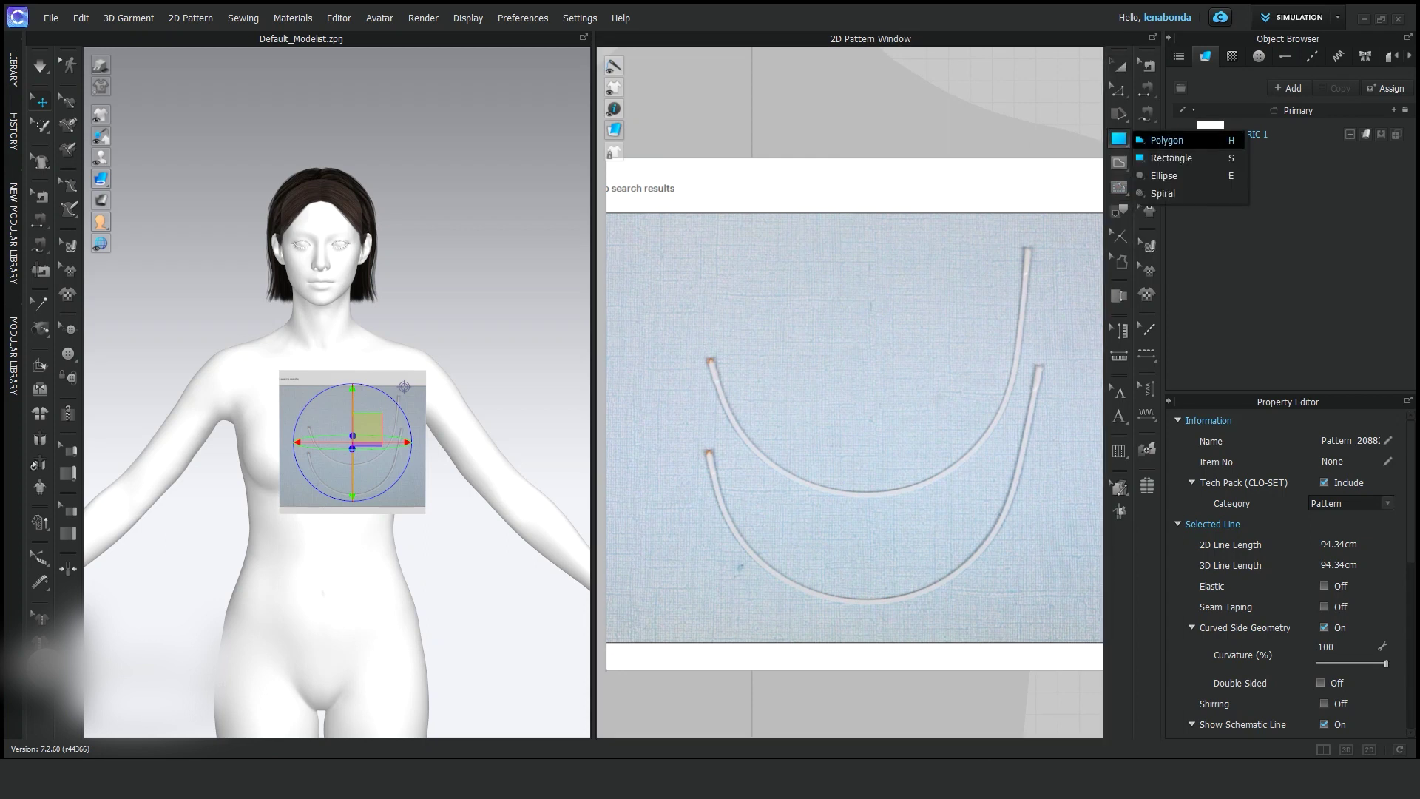
click(1183, 135)
scroll(750, 323, up, 3)
scroll(780, 323, up, 3)
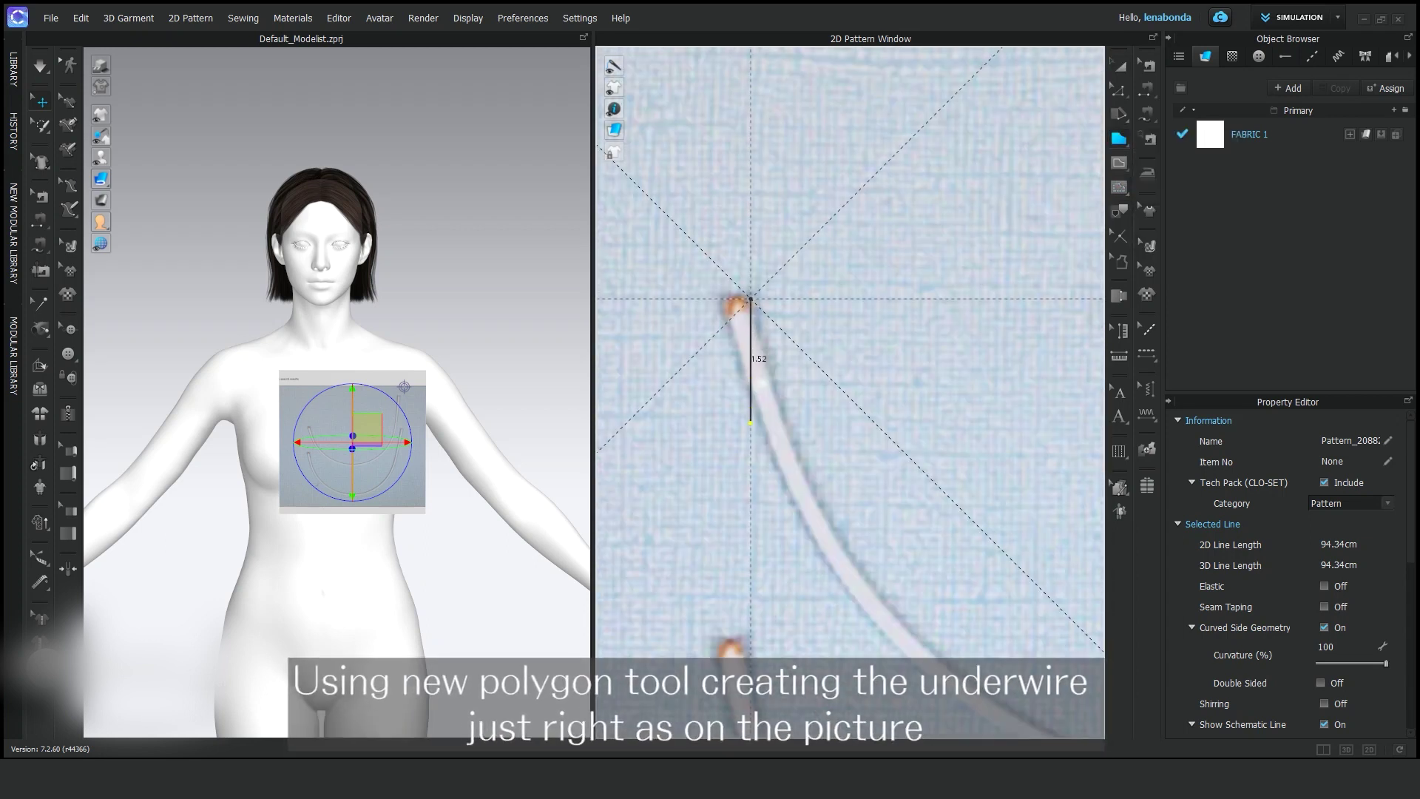
scroll(784, 418, down, 3)
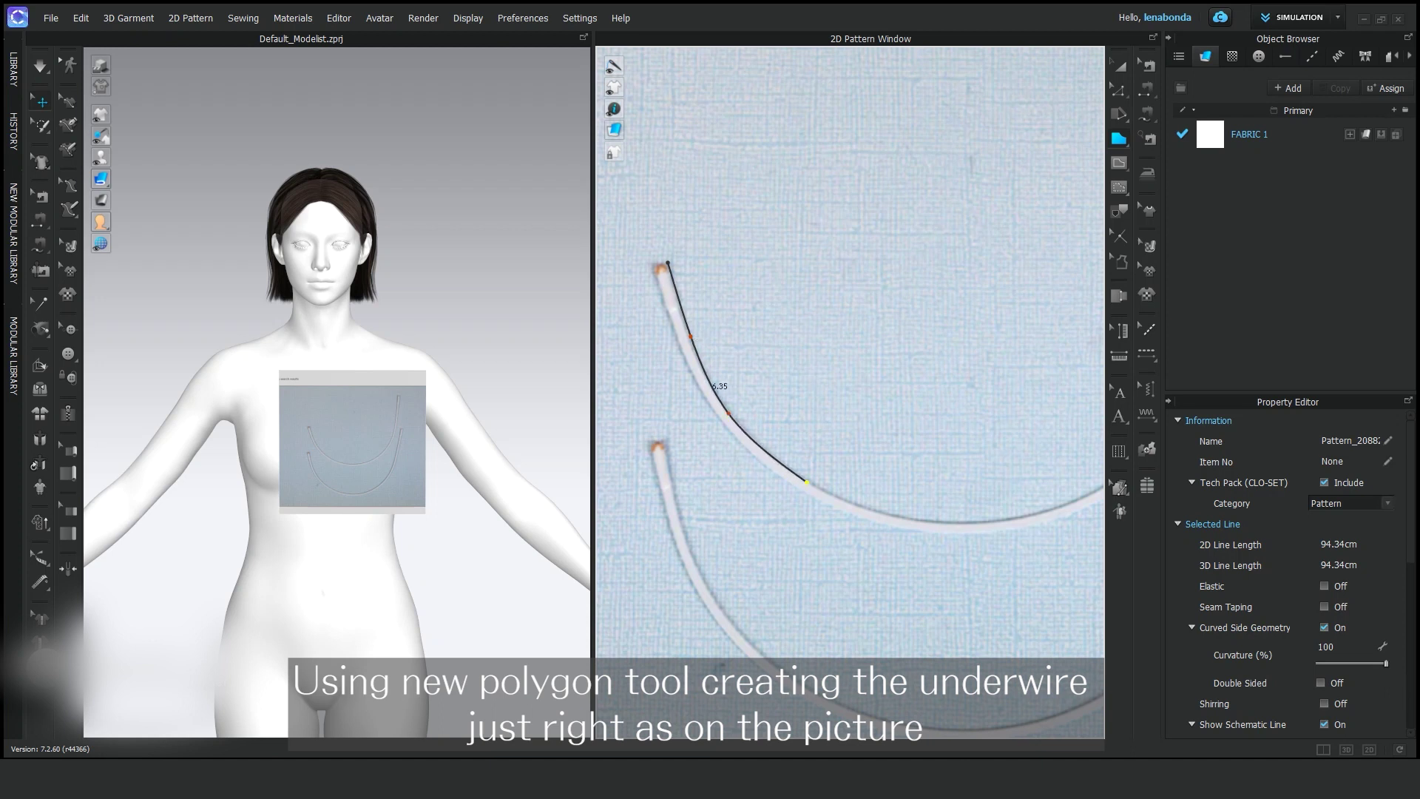
Trace a closed outline along the upper underwire shown in the photo.
click(997, 522)
middle_drag(998, 521, 716, 510)
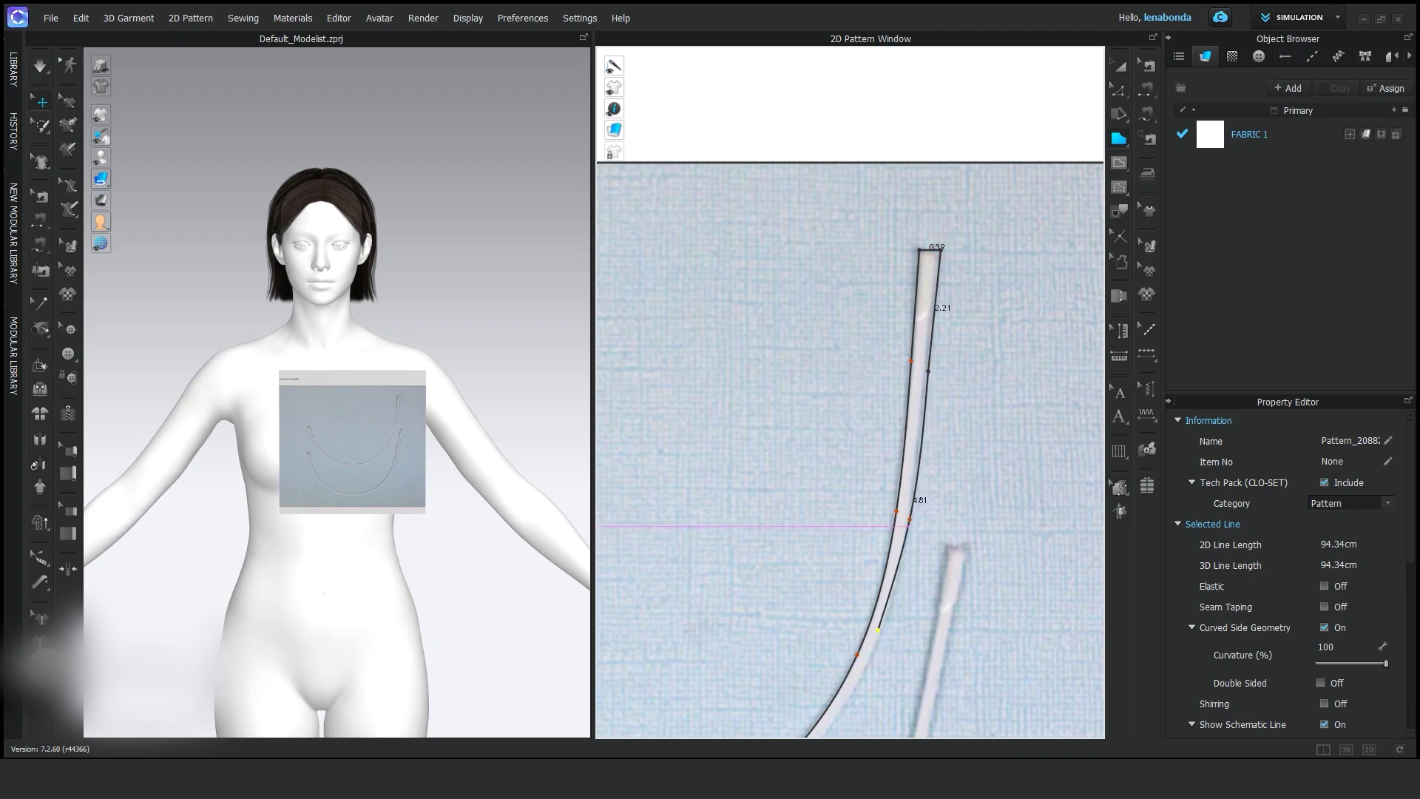
scroll(883, 623, up, 3)
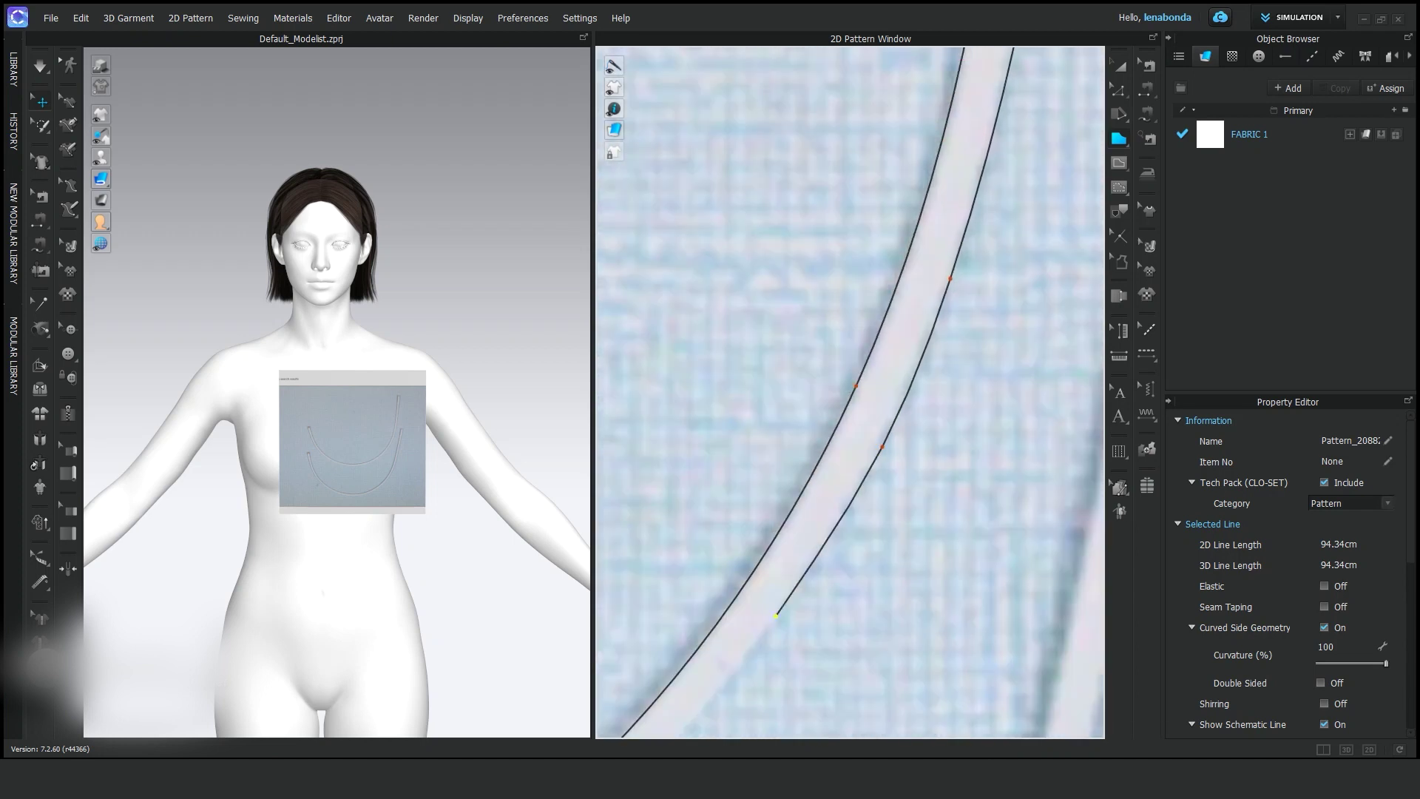
scroll(750, 665, down, 2)
middle_drag(750, 665, 893, 295)
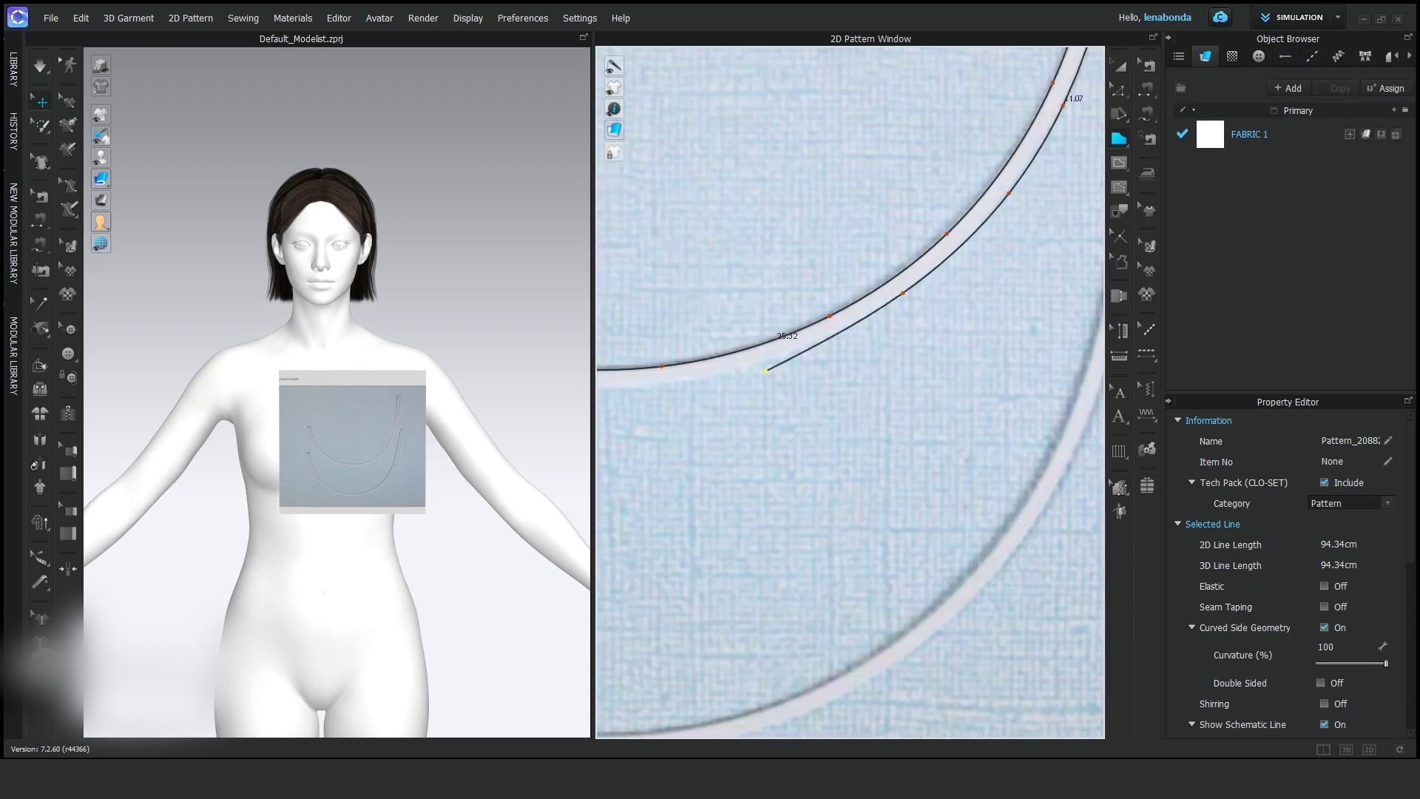
scroll(917, 400, up, 3)
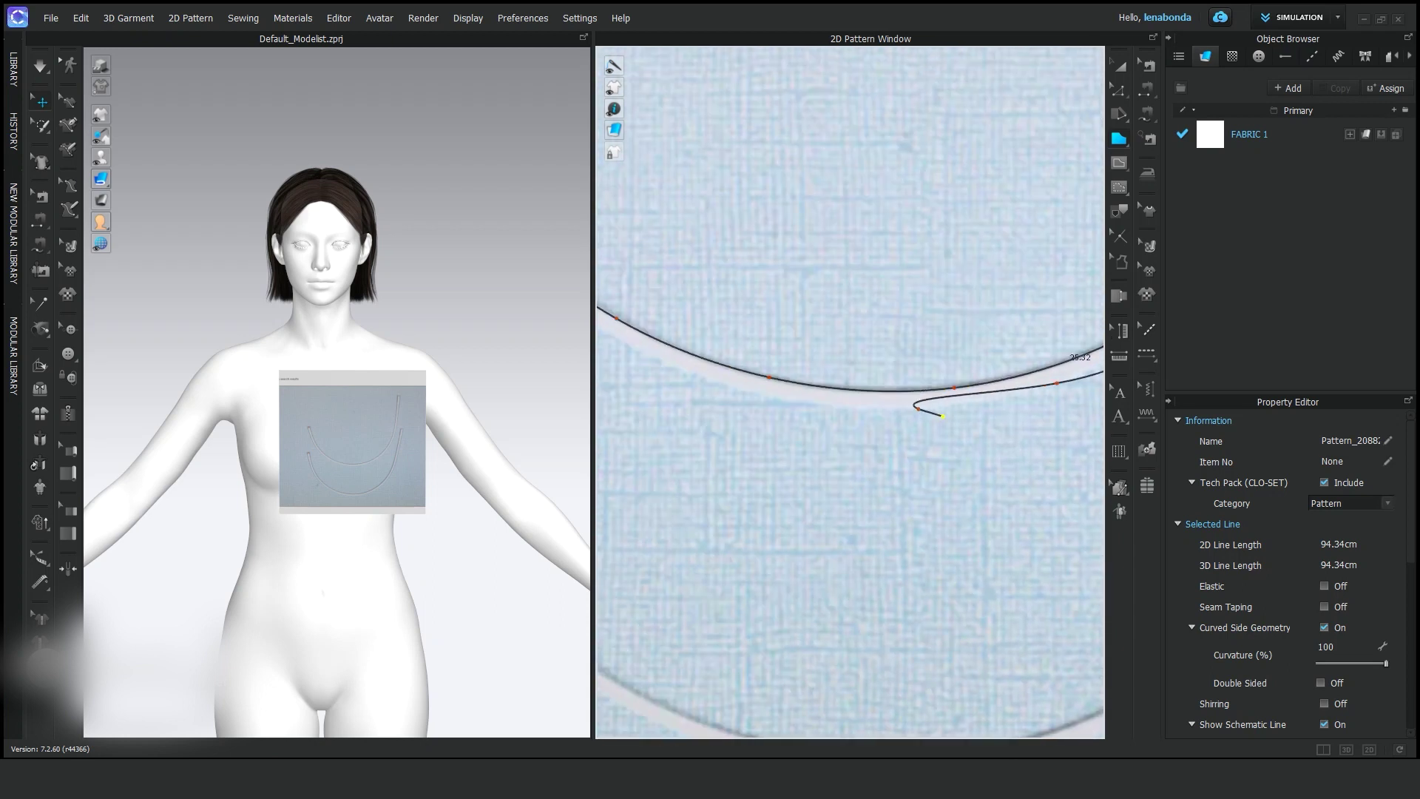
scroll(917, 400, down, 3)
scroll(850, 392, up, 3)
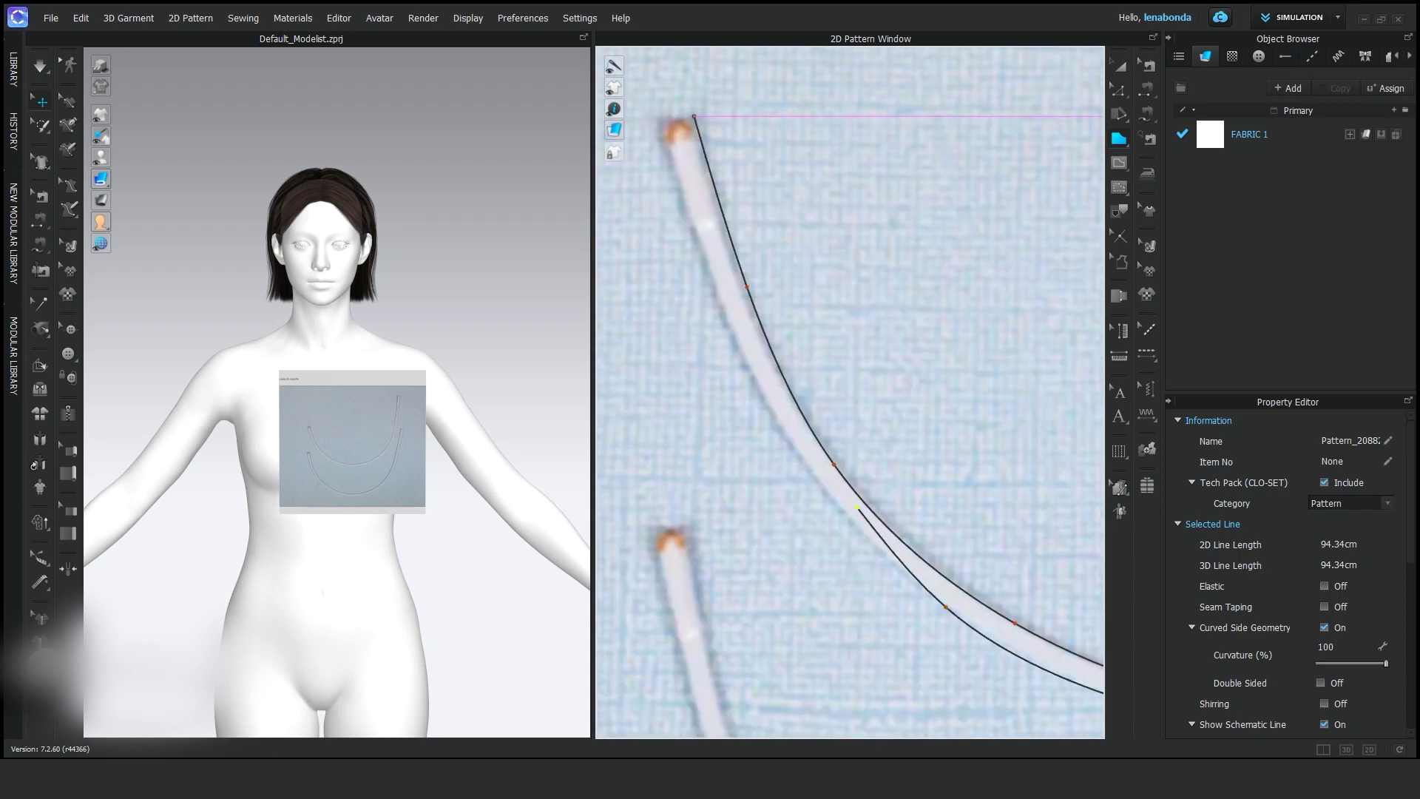
click(712, 280)
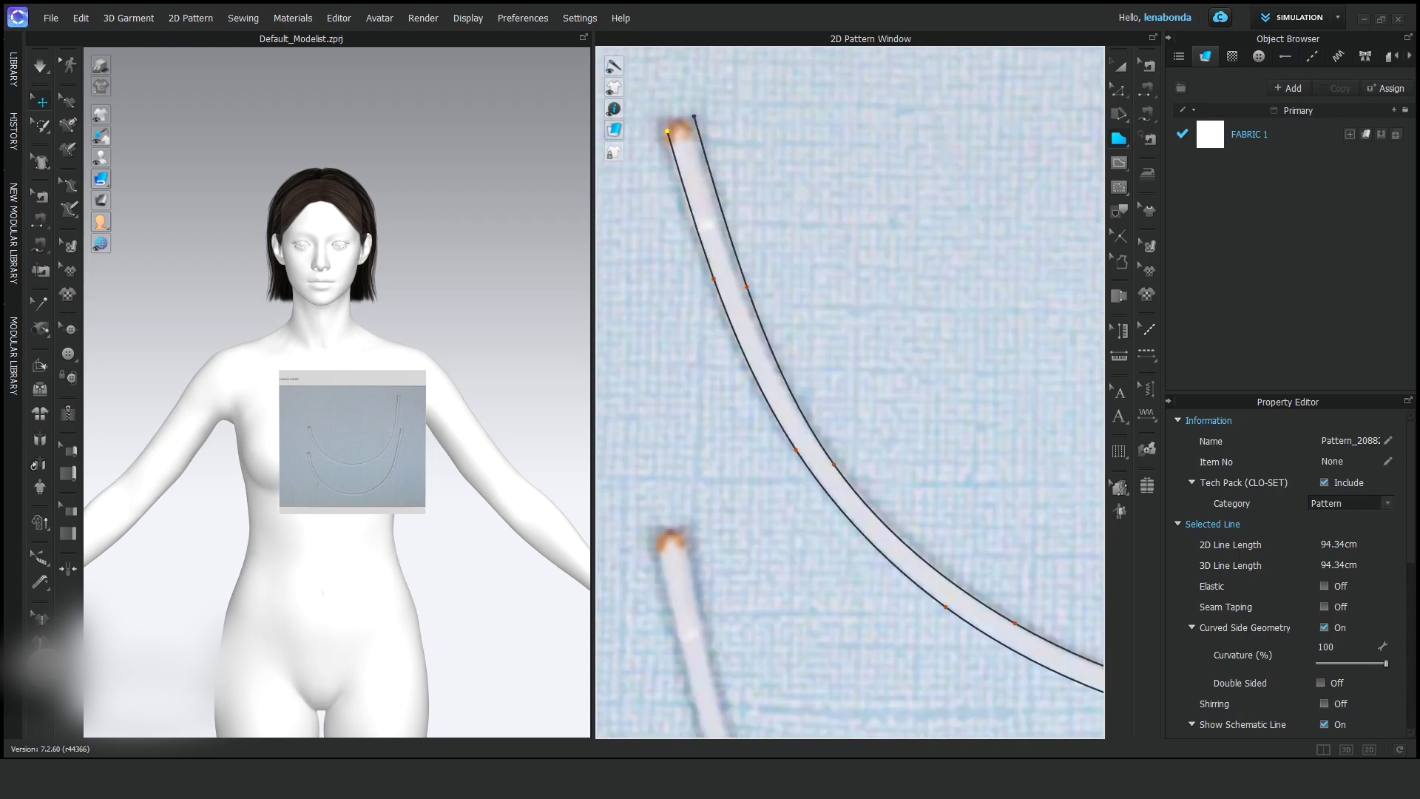
click(695, 116)
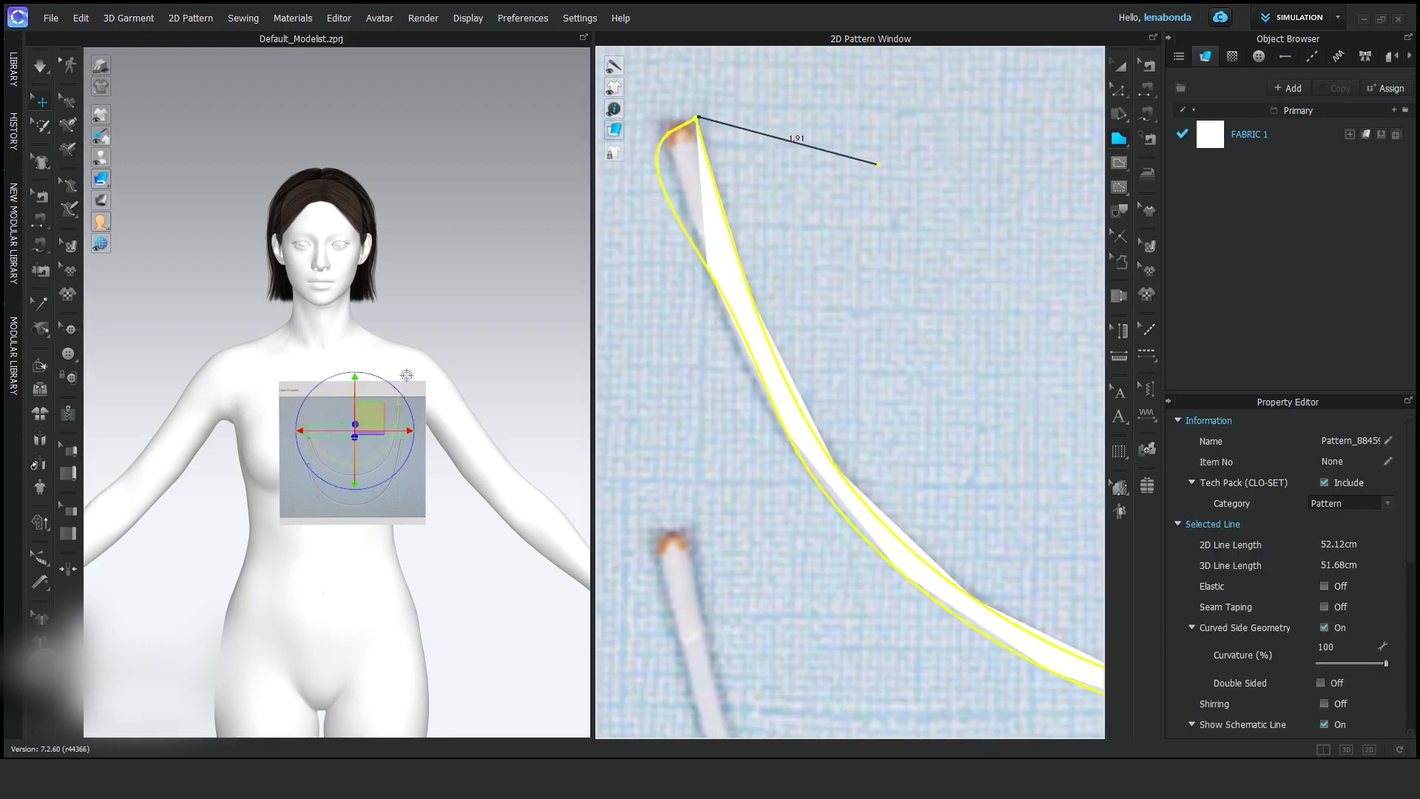
Delete the extra curve points at the traced pattern's top-left corner.
right_click(666, 135)
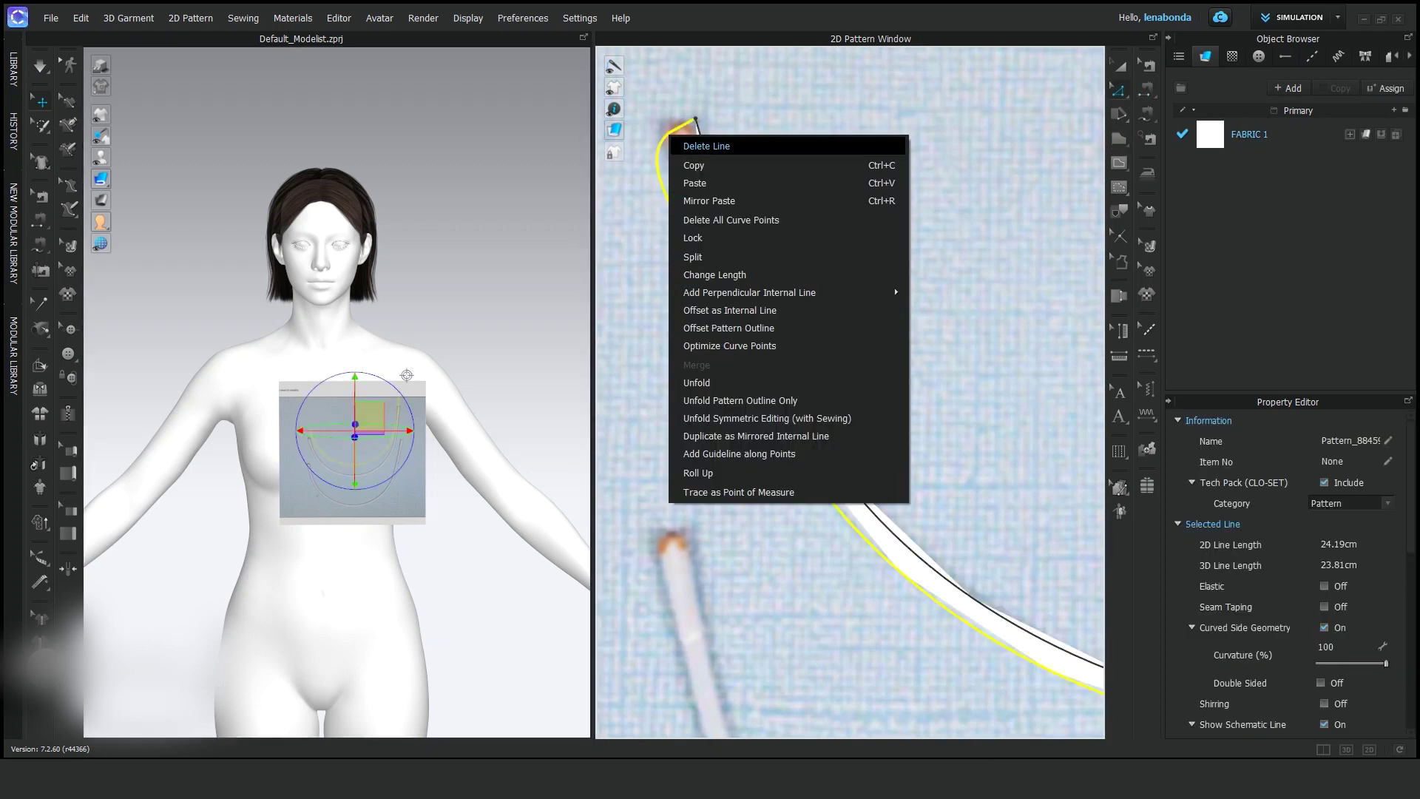
click(1119, 90)
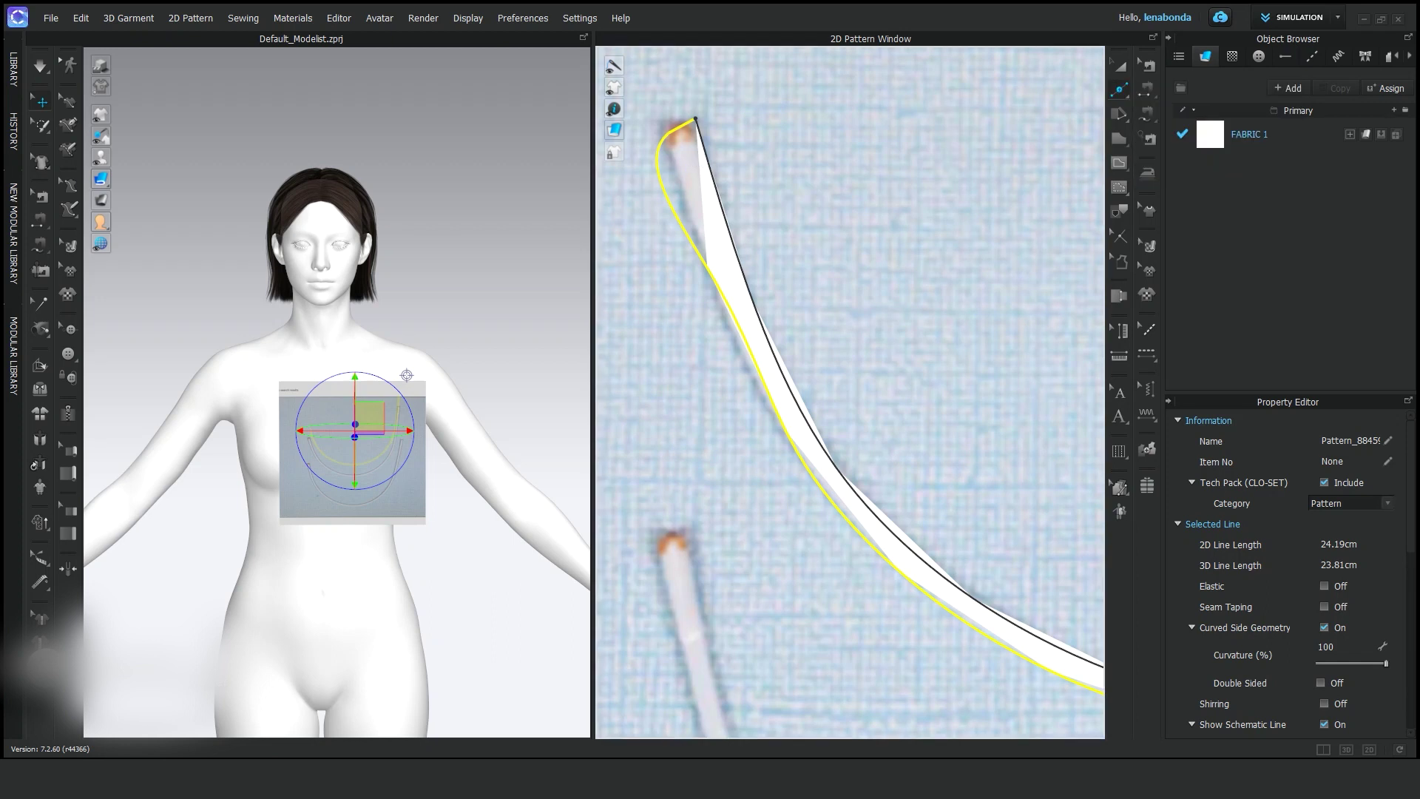
click(1118, 89)
click(1183, 144)
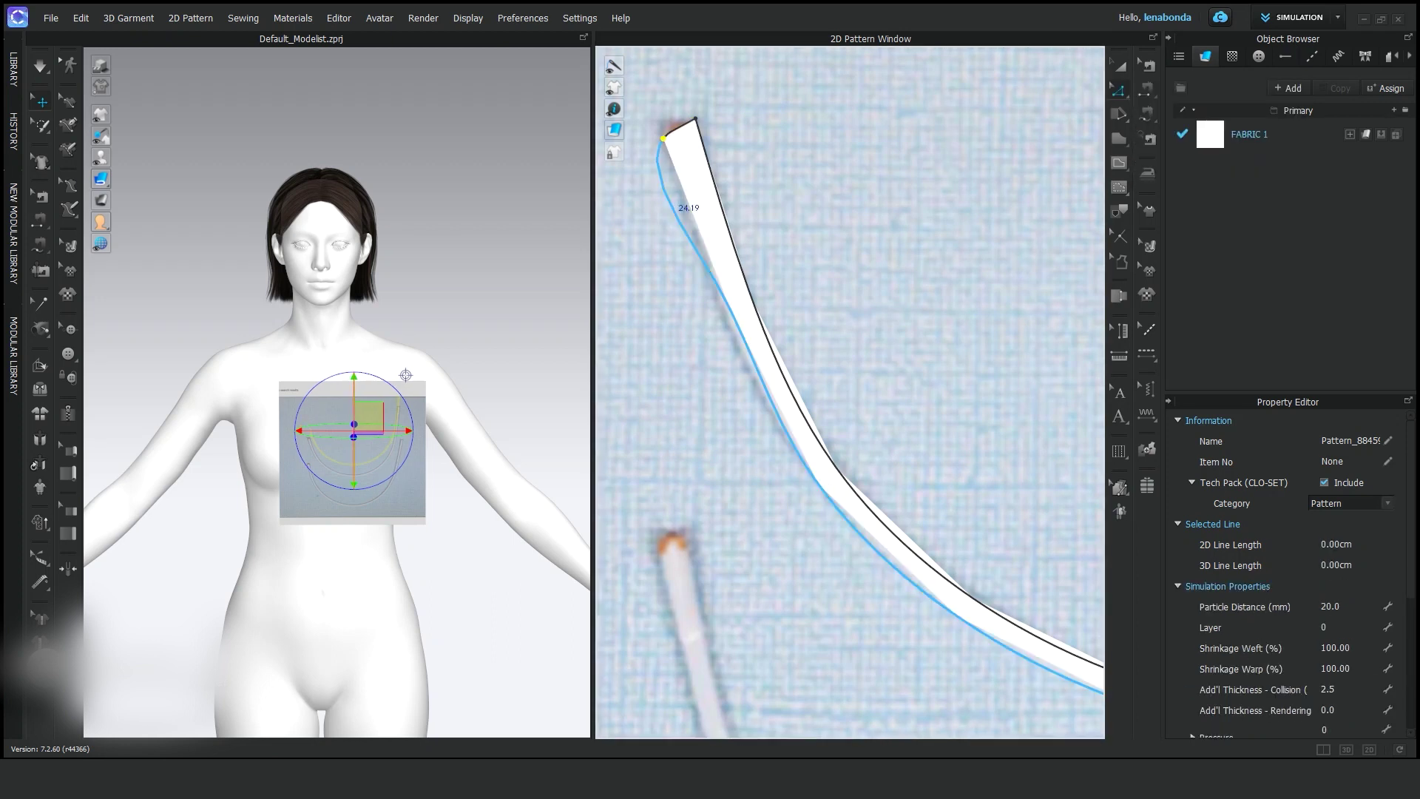
click(684, 205)
click(1118, 90)
click(1181, 144)
click(1119, 90)
click(1183, 127)
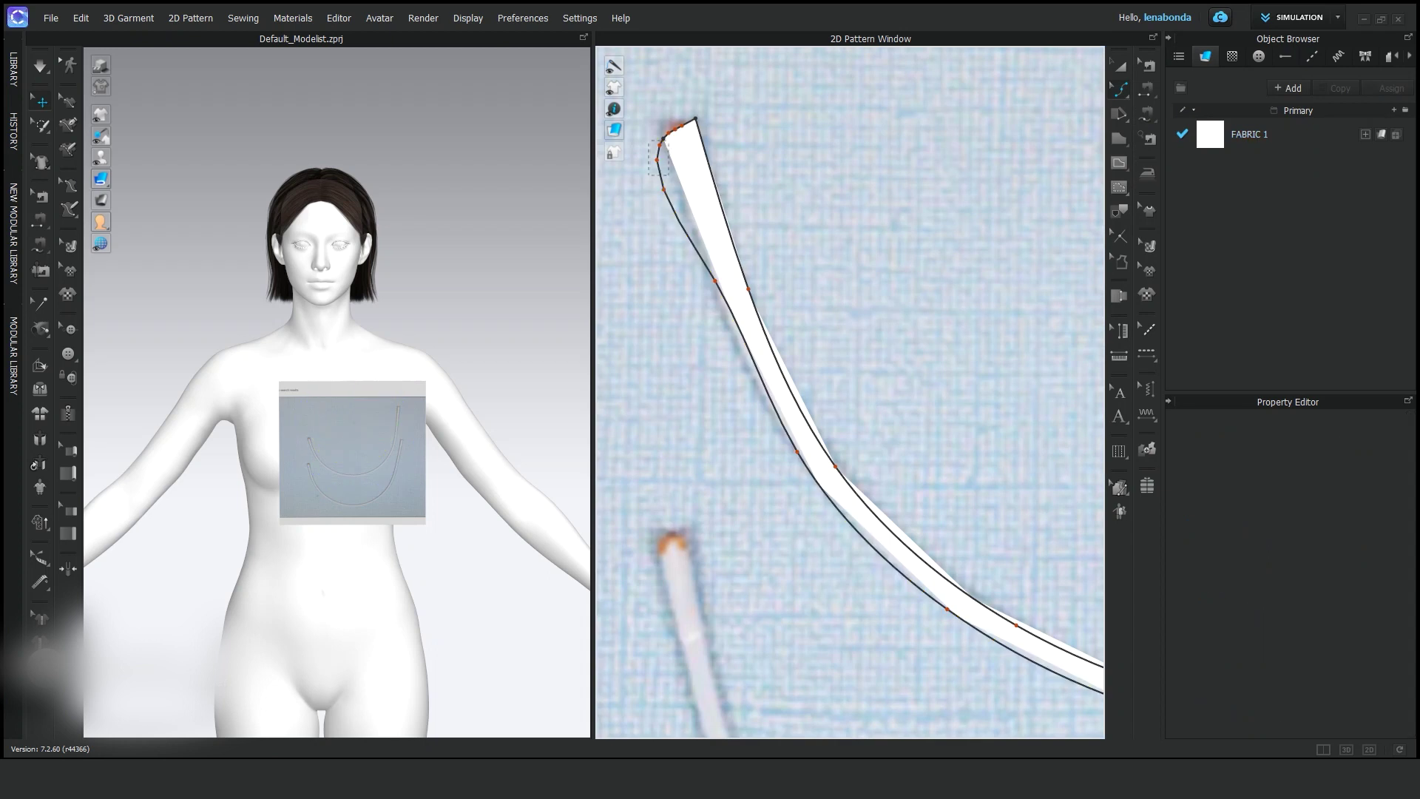
key(Delete)
Narrow the pattern's top end by moving its corner point.
scroll(820, 465, up, 2)
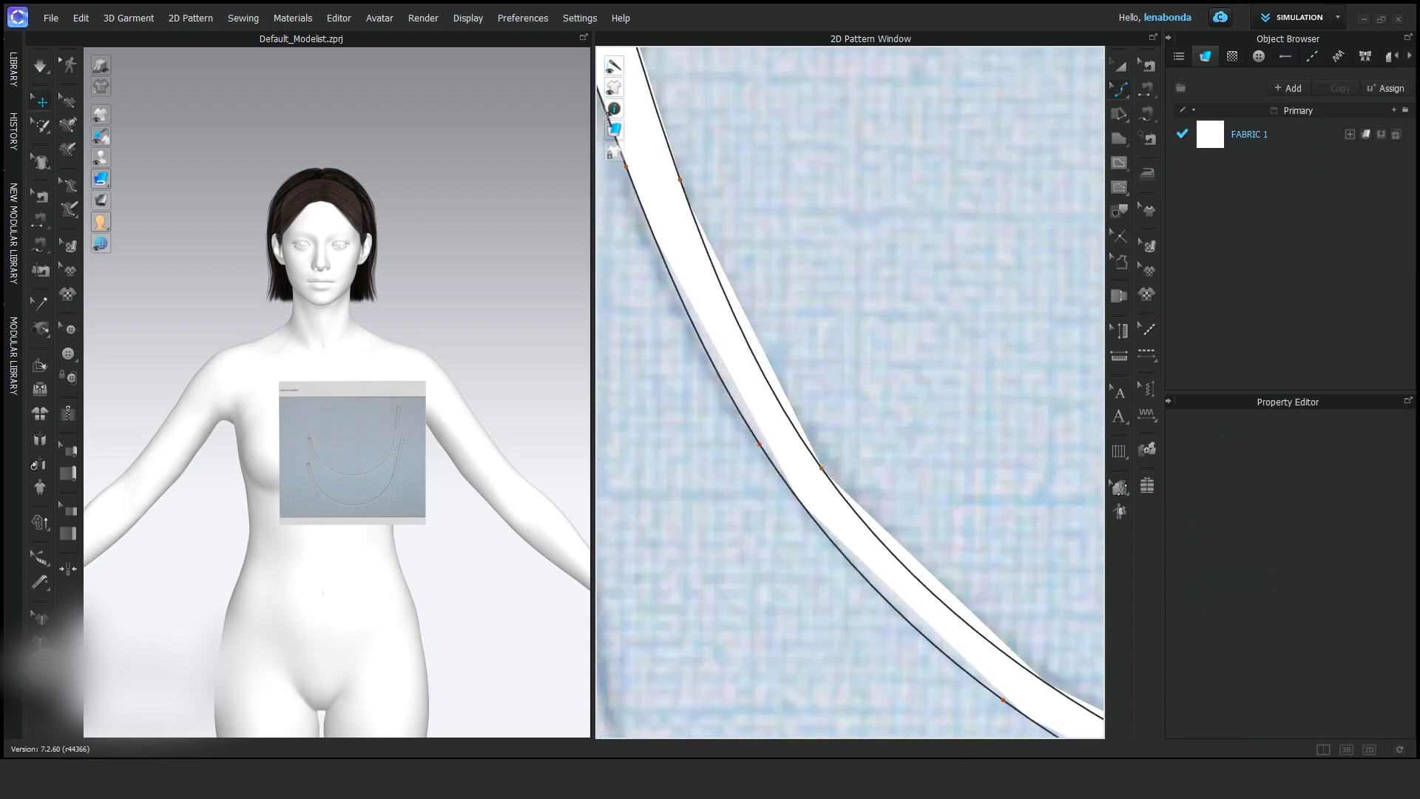
click(821, 465)
scroll(850, 392, down, 3)
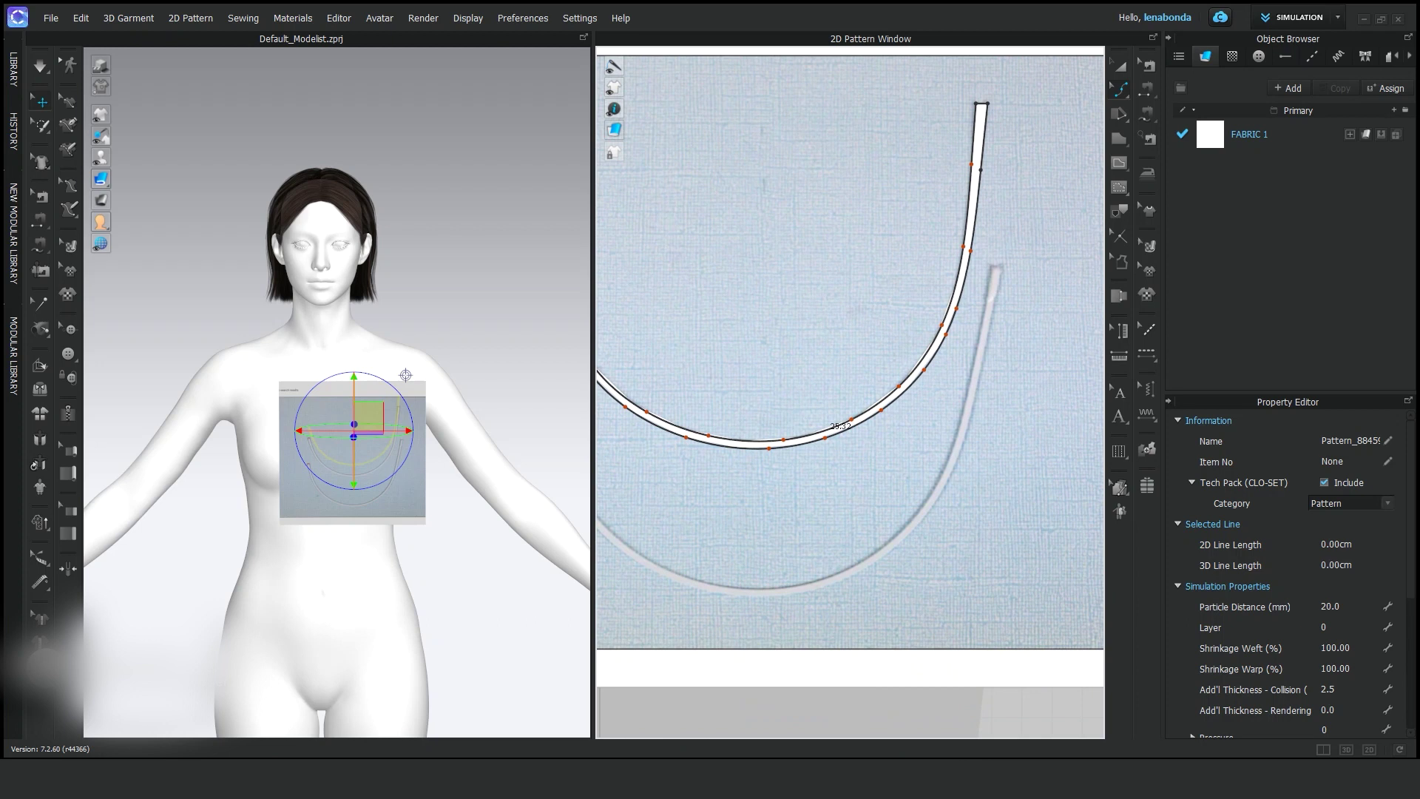
scroll(769, 296, up, 2)
scroll(769, 296, up, 2)
drag(796, 99, 784, 98)
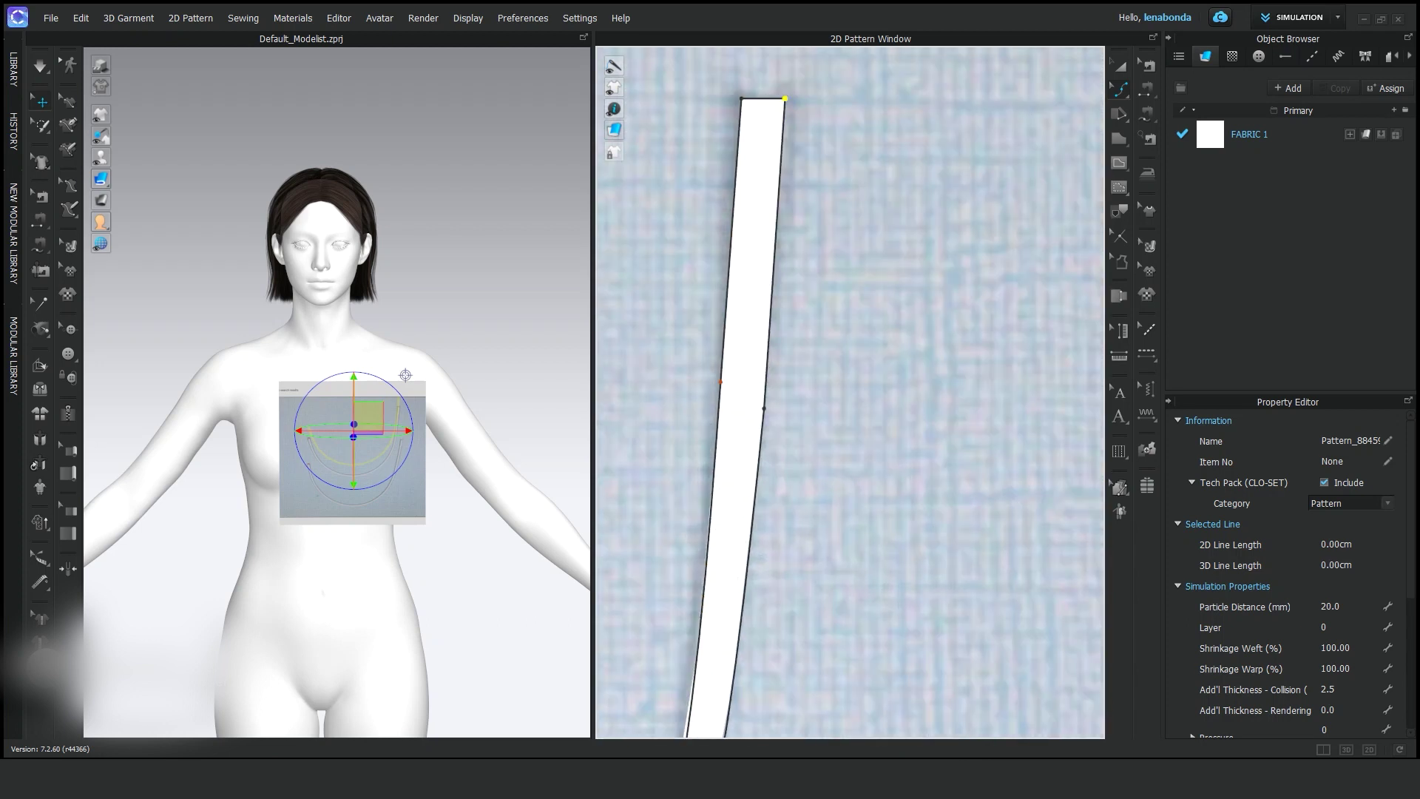
scroll(850, 392, down, 3)
scroll(813, 295, up, 2)
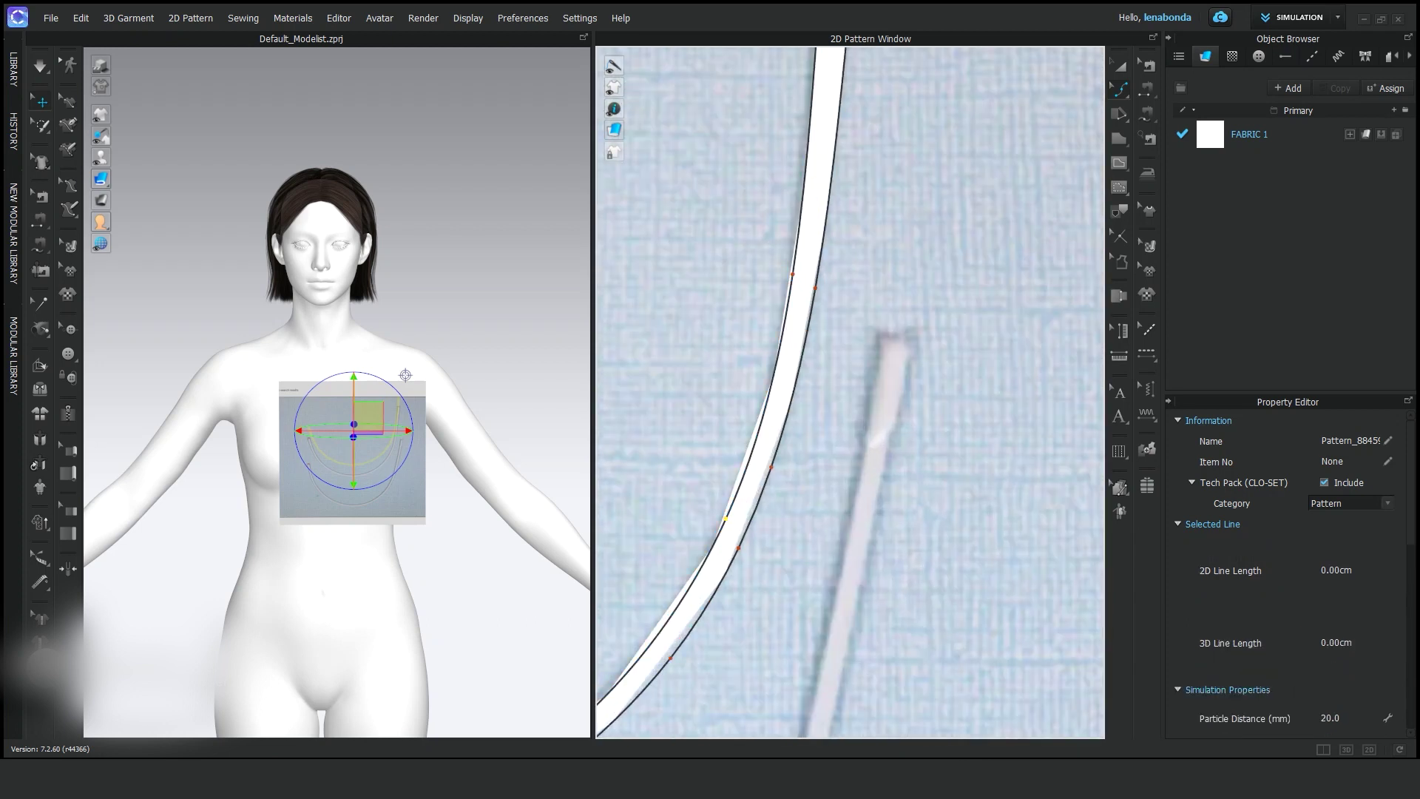
Smooth the kink in the inner curve so it sits on the wire.
right_drag(732, 517, 995, 369)
drag(911, 491, 815, 557)
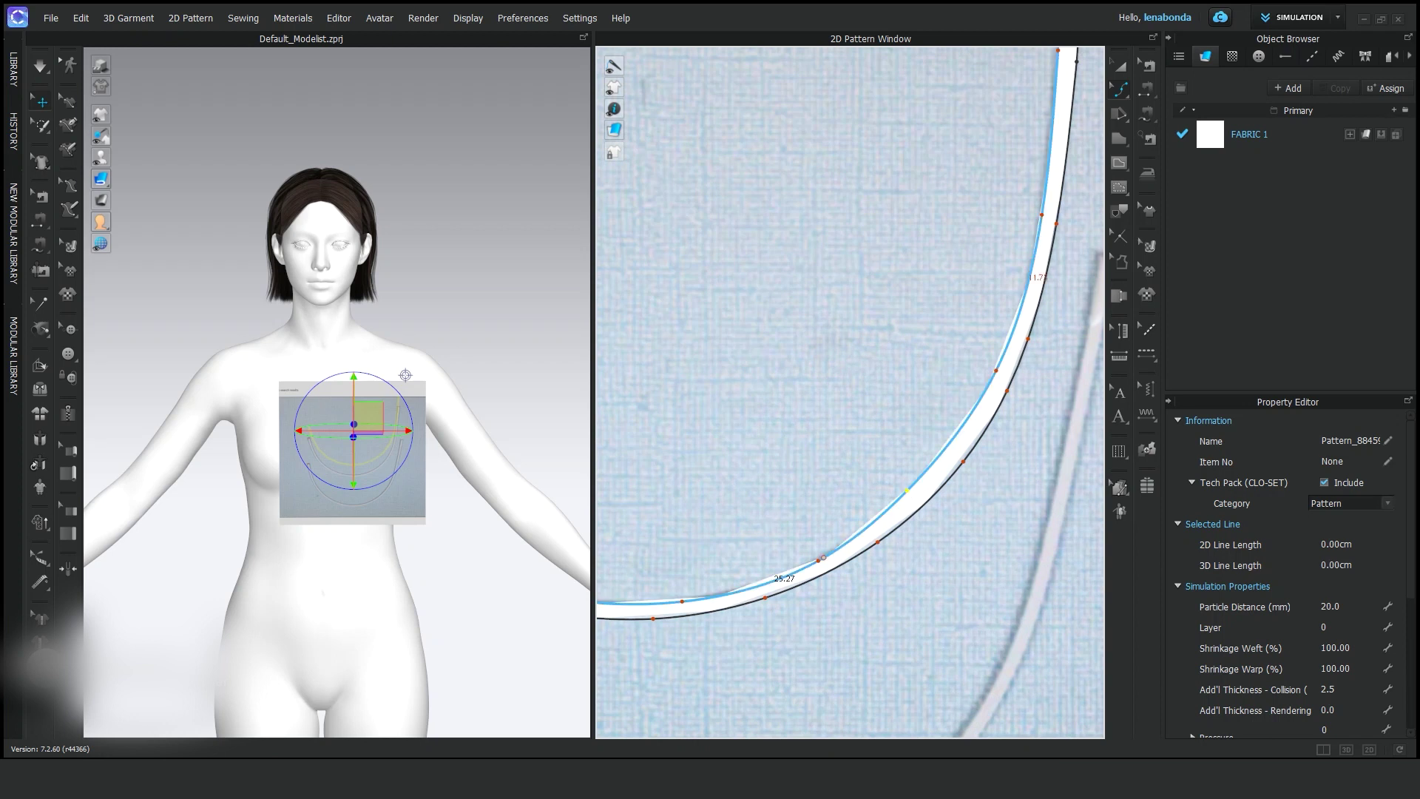
scroll(679, 595, down, 3)
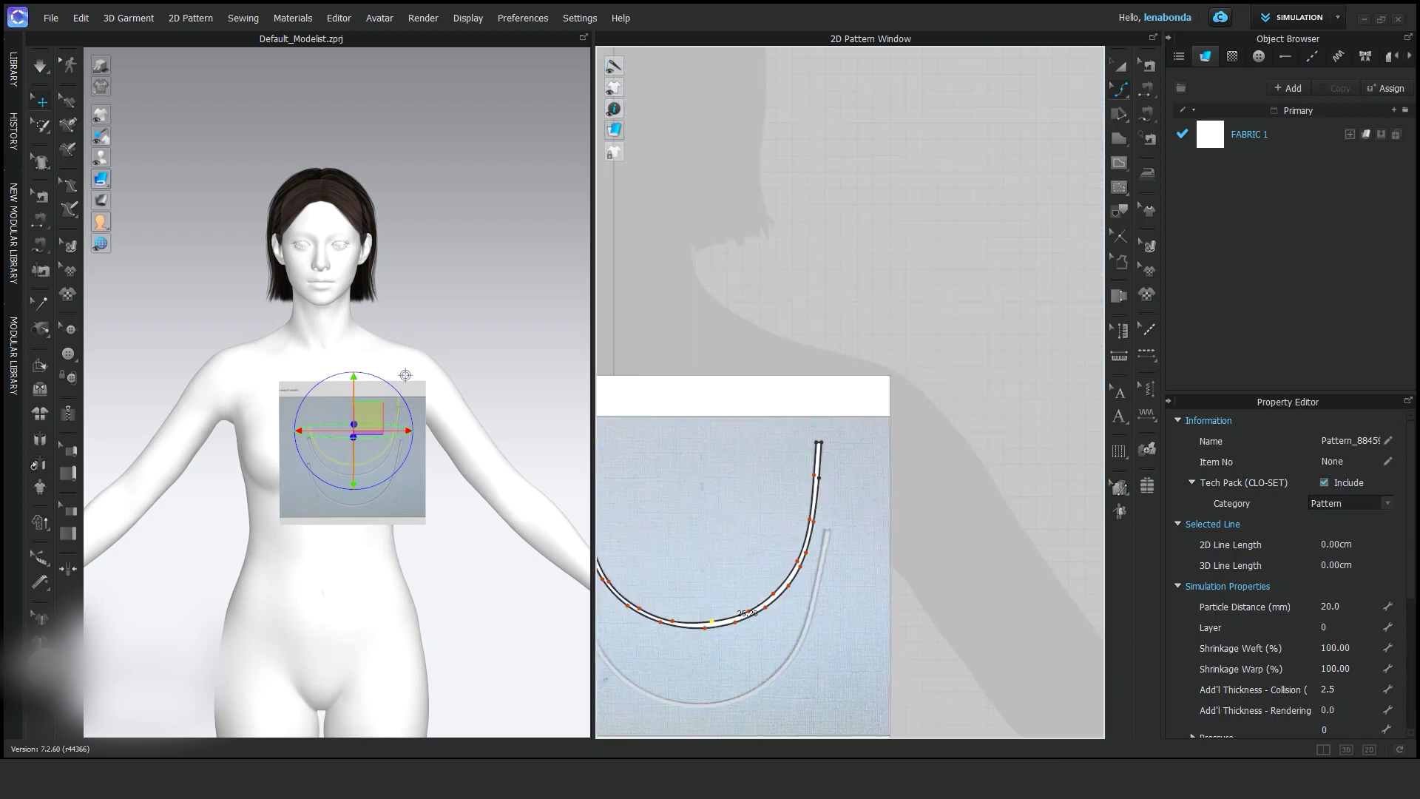
scroll(950, 523, up, 3)
drag(949, 523, 801, 514)
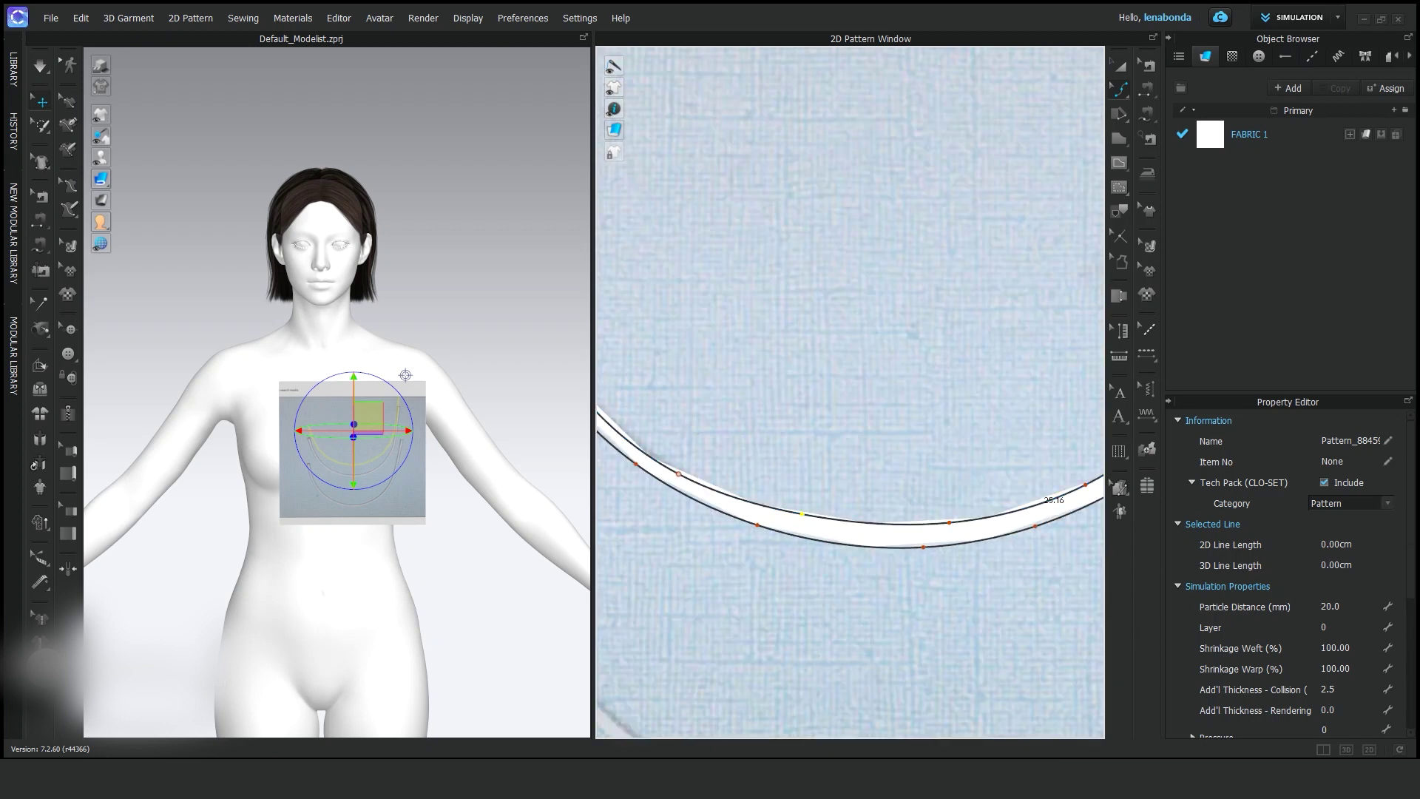
middle_drag(801, 514, 863, 597)
drag(748, 504, 754, 501)
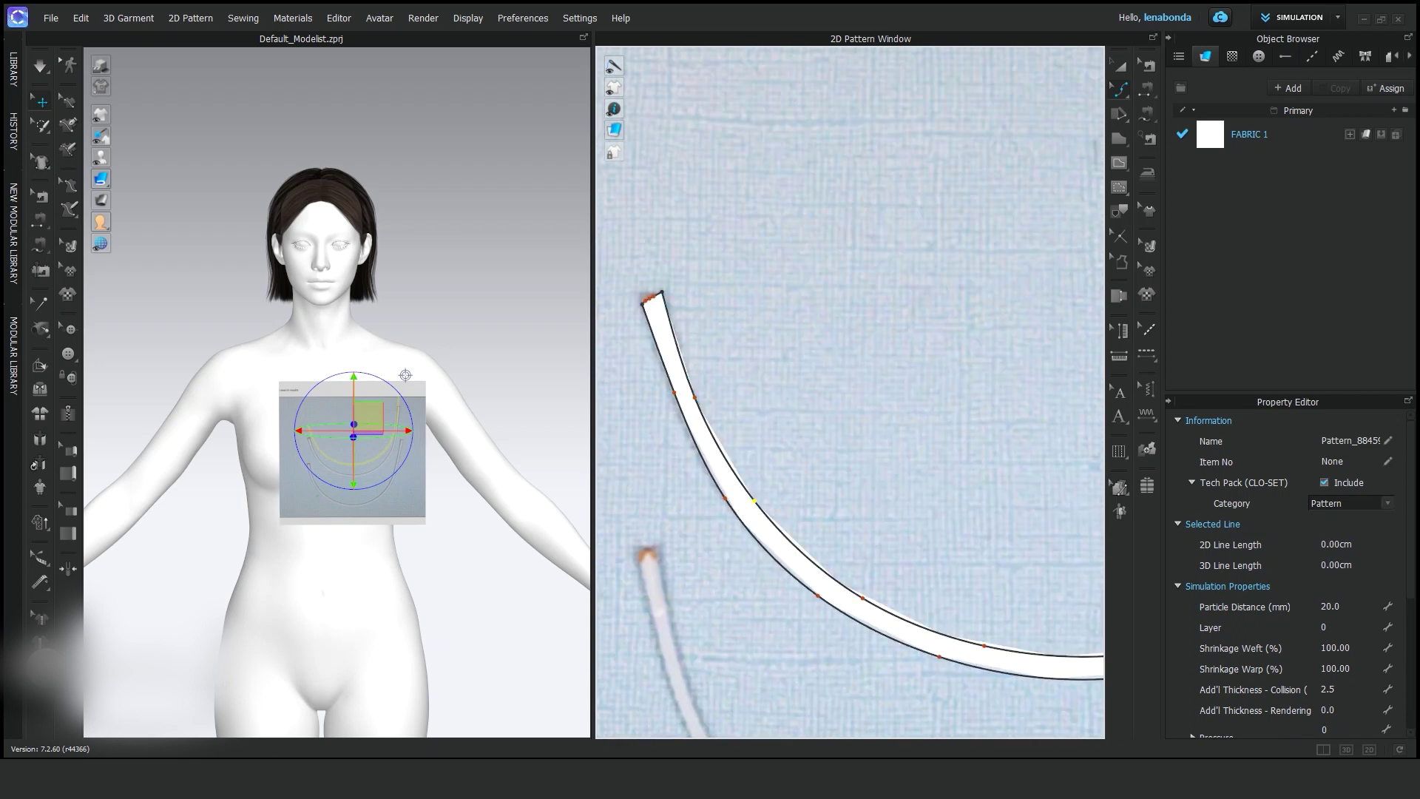
scroll(851, 392, down, 5)
Select the traced pattern and rename its fabric to UNDERWIRE.
key(a)
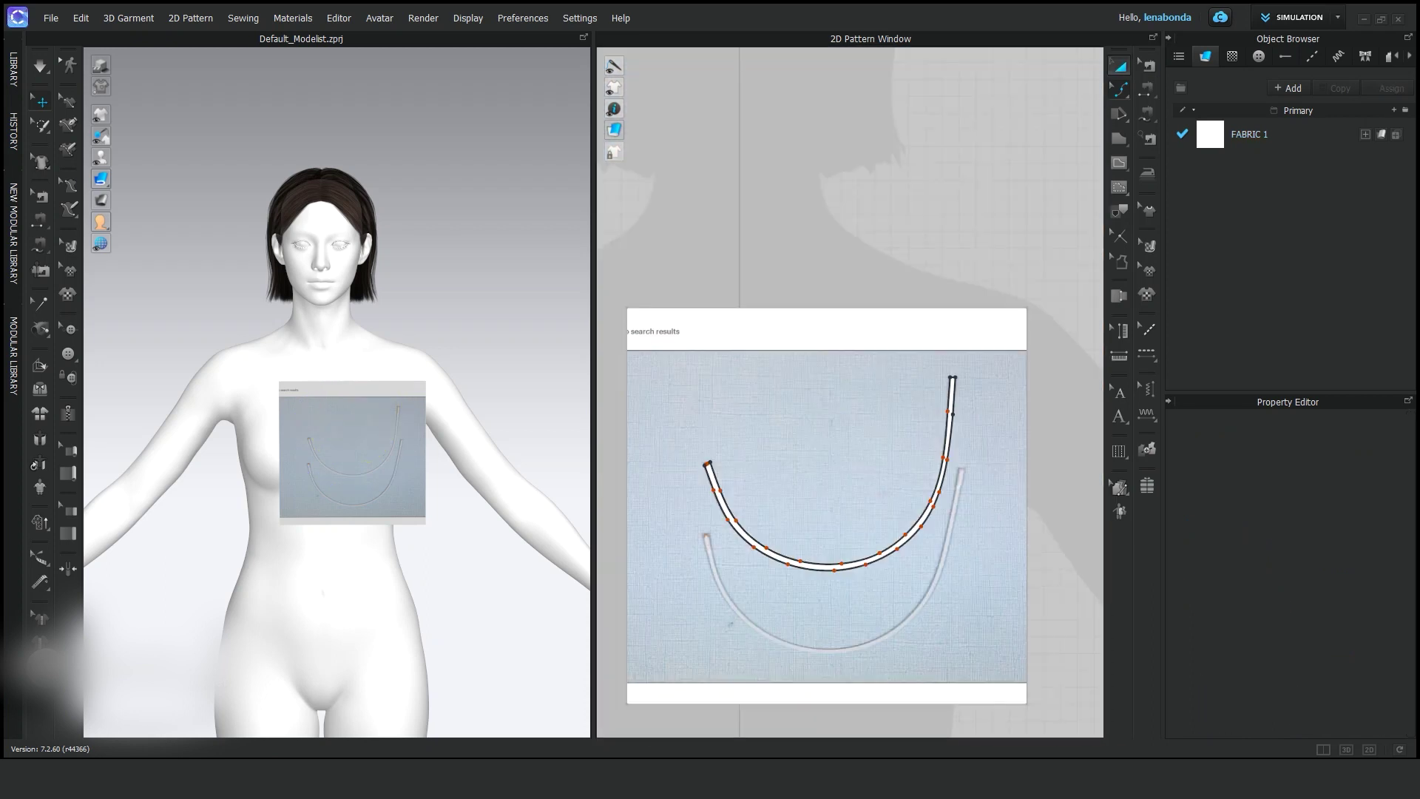
click(828, 566)
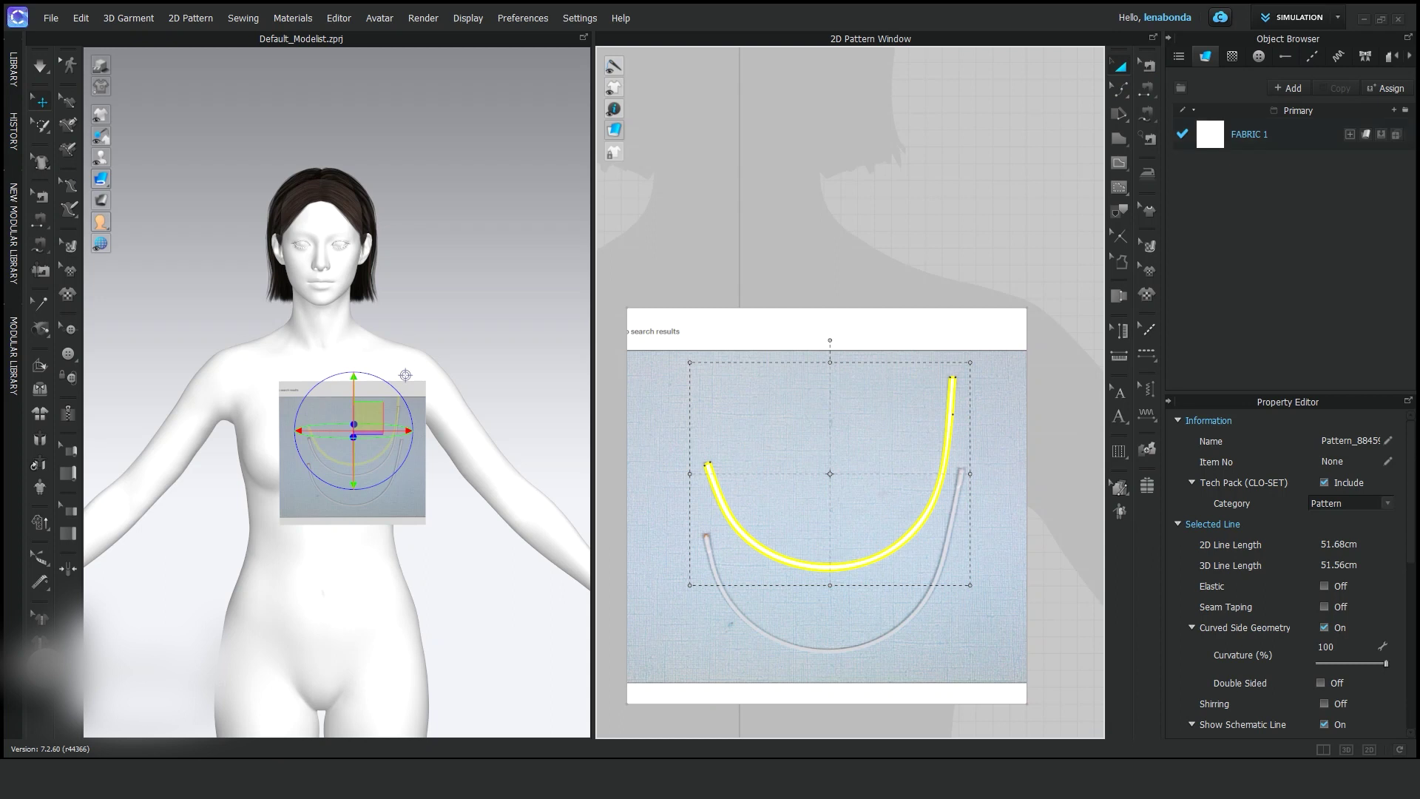
double_click(1248, 134)
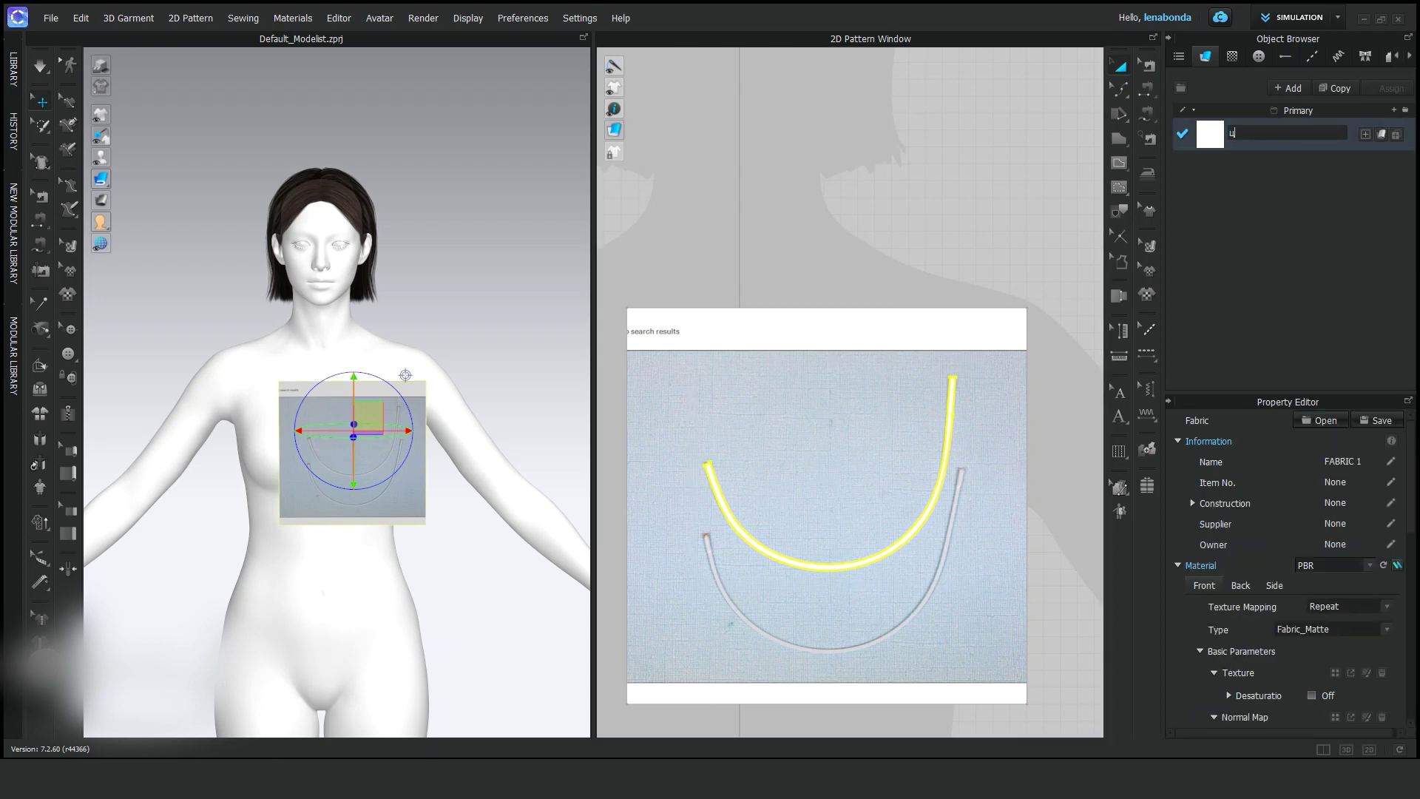
text(UNDERWIRE)
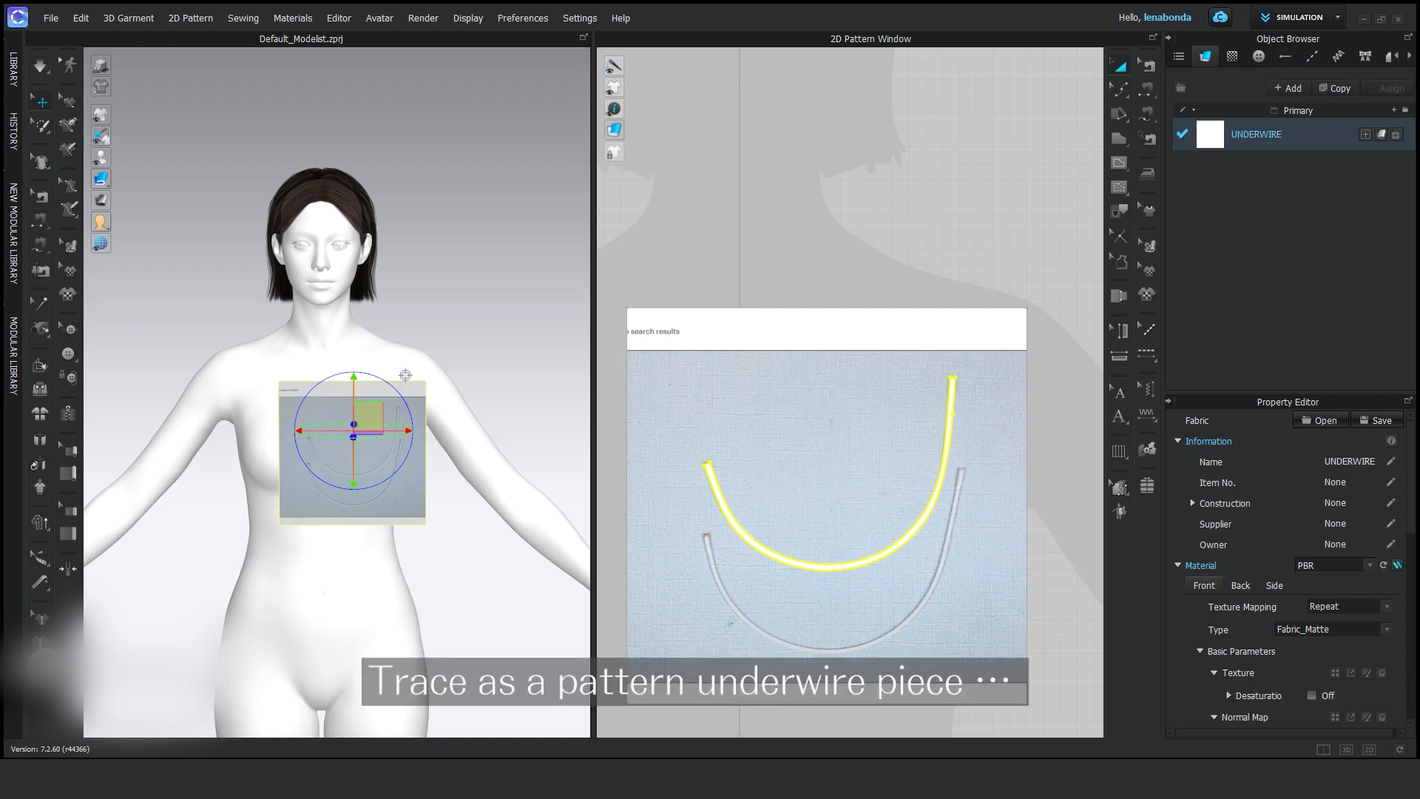
key(ctrl+v)
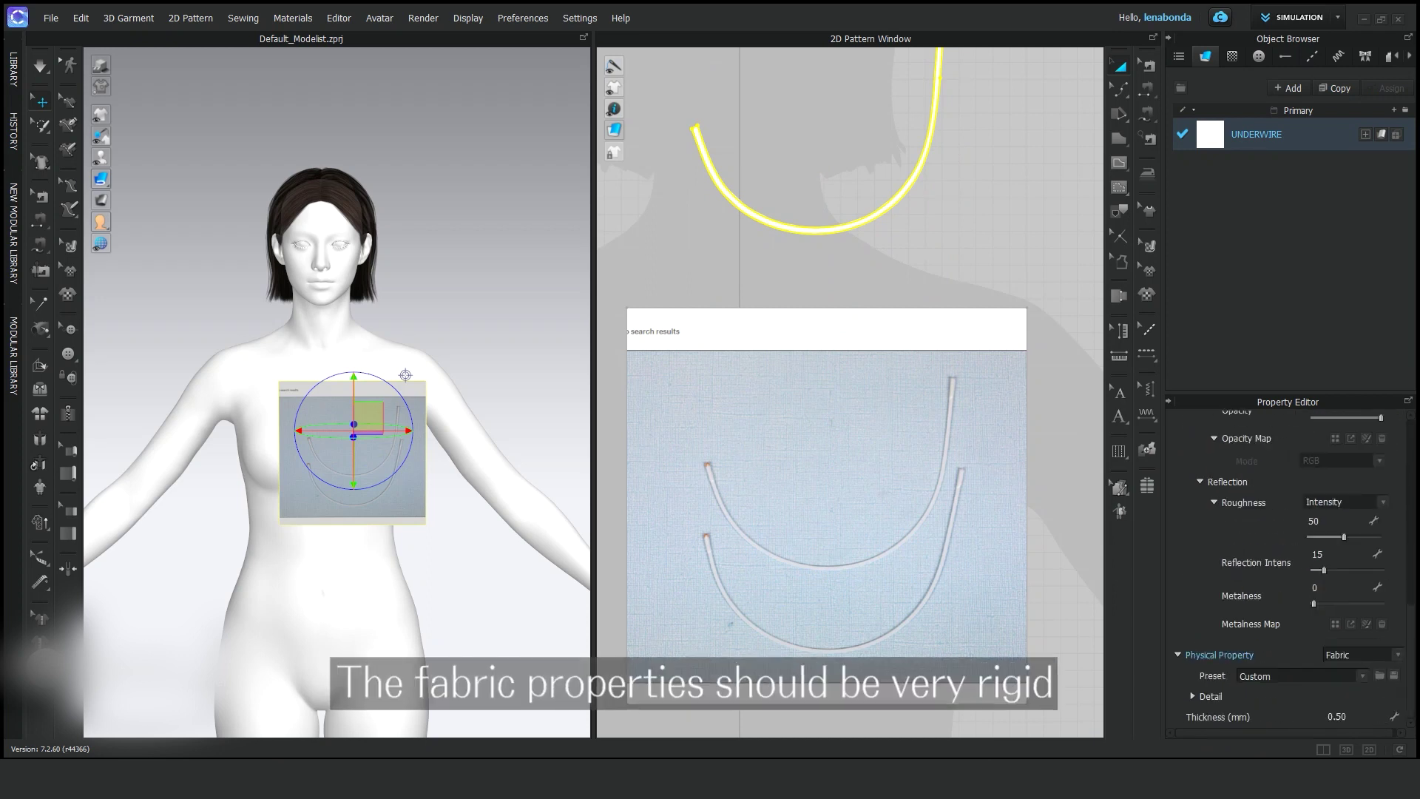
Apply the Trim_Hardware preset, then set stretch to 70 and all bending values to 80.
click(1299, 675)
click(1298, 574)
click(1299, 675)
click(1297, 586)
click(1192, 696)
scroll(1287, 562, down, 3)
double_click(1339, 493)
text(70)
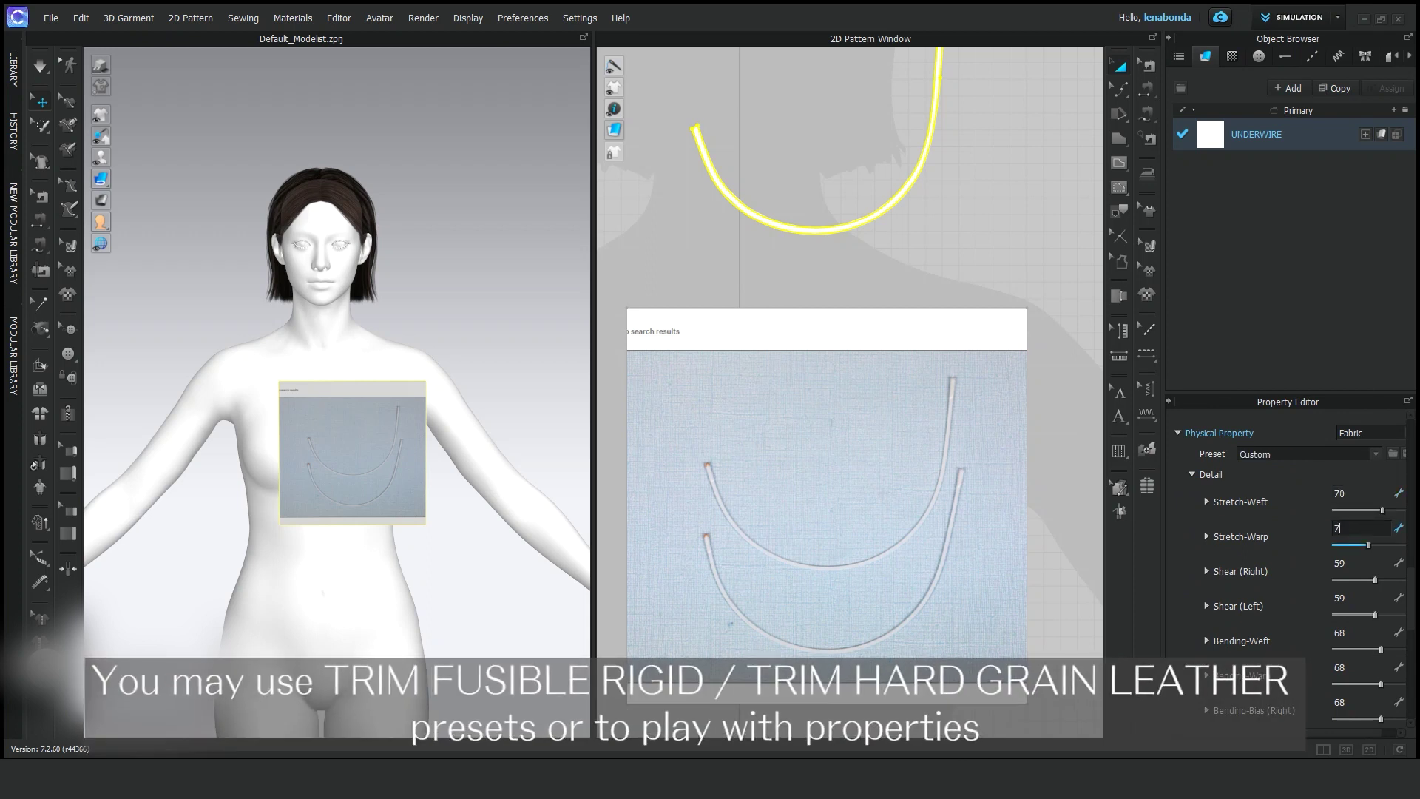
scroll(1287, 562, down, 2)
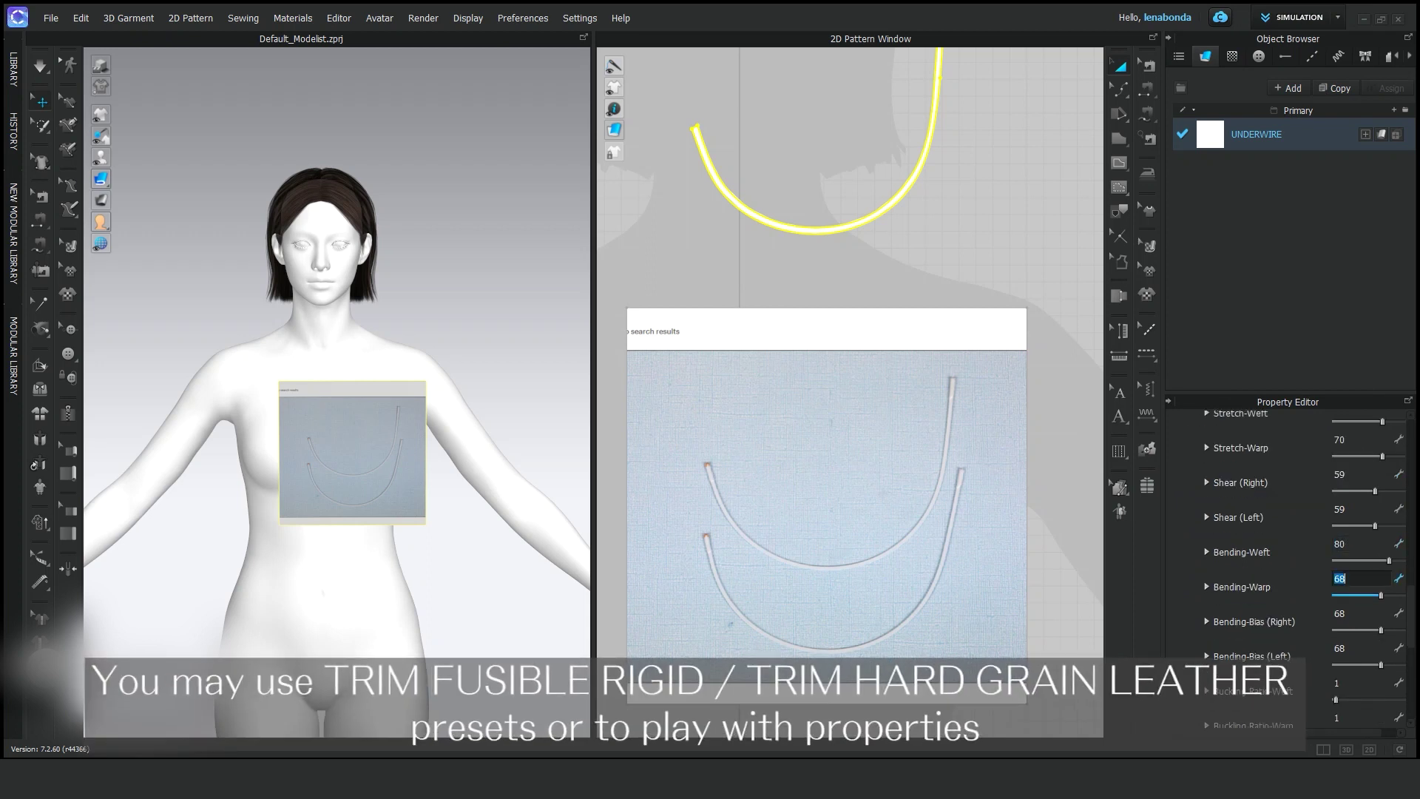
click(1360, 577)
text(80)
key(Tab)
text(8)
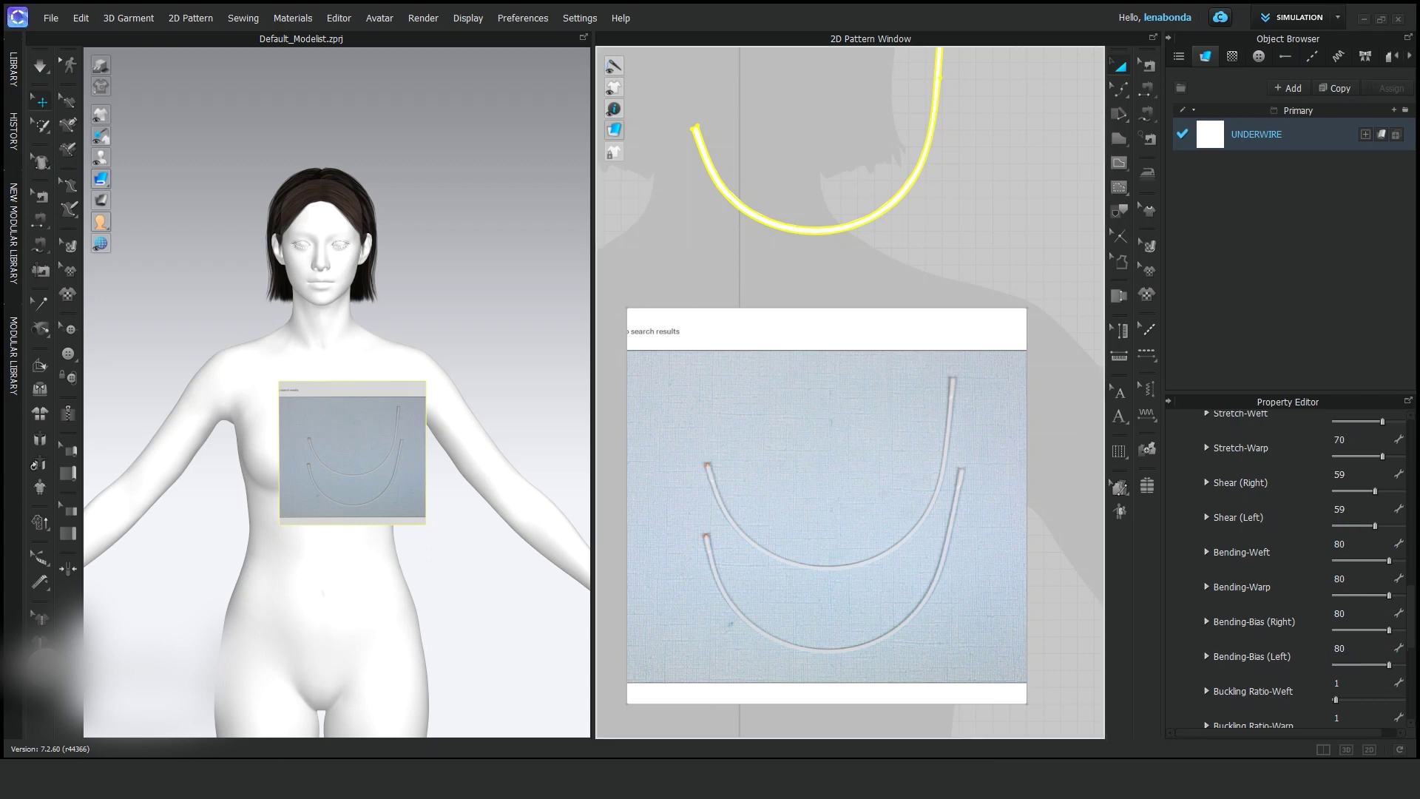
click(352, 452)
Hide the chest reference image and set the underwire's particle distance to 2.0.
right_drag(352, 453, 385, 371)
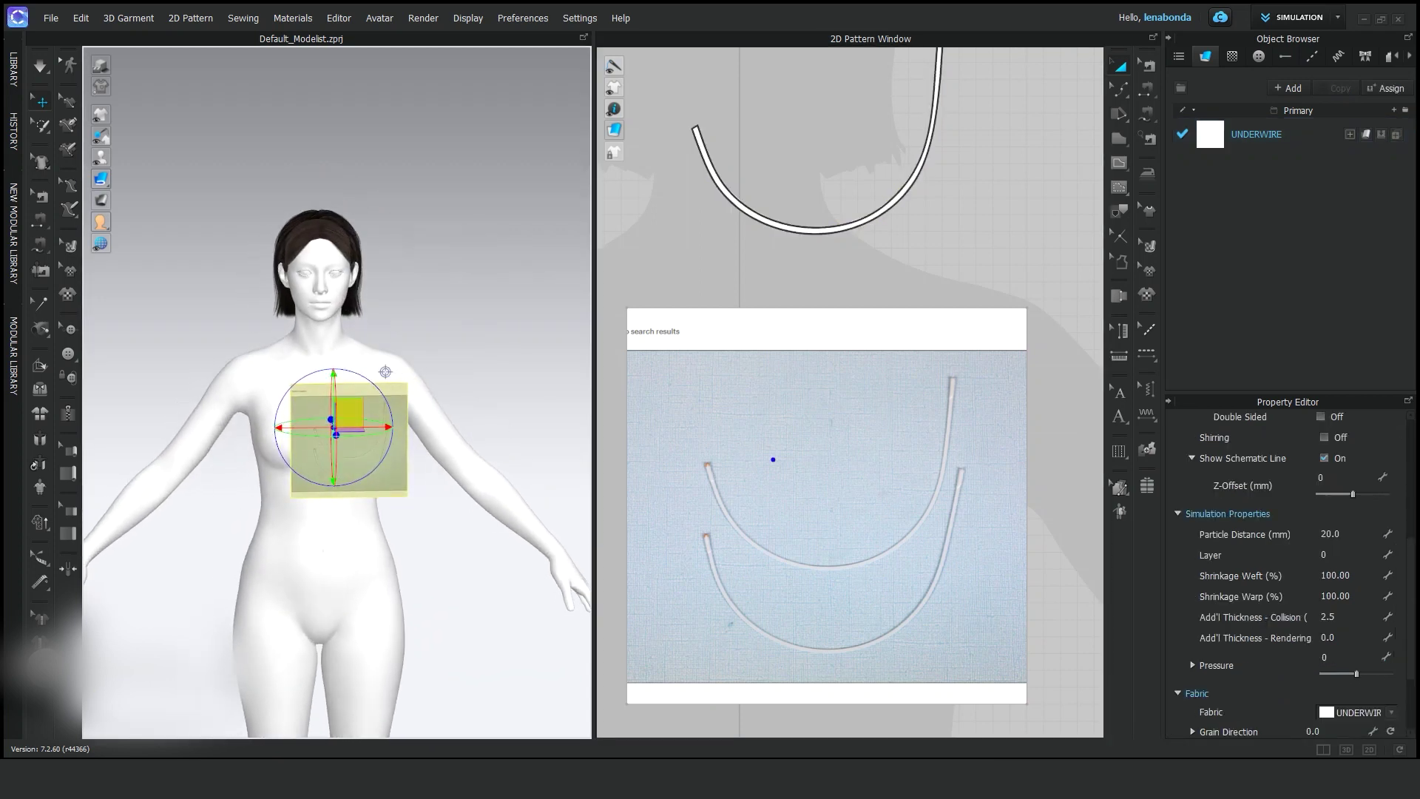
click(386, 371)
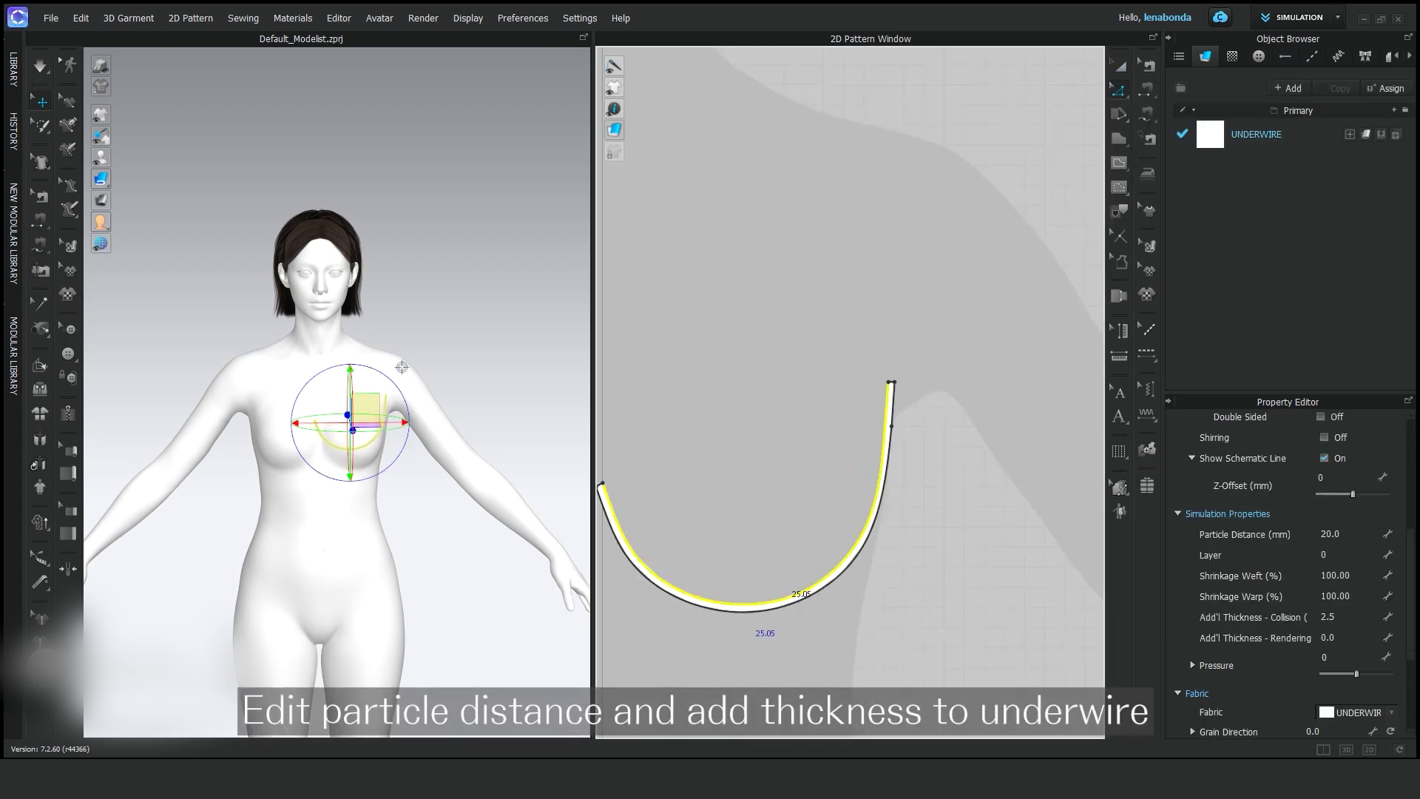
text(2.0)
key(Return)
key(Return)
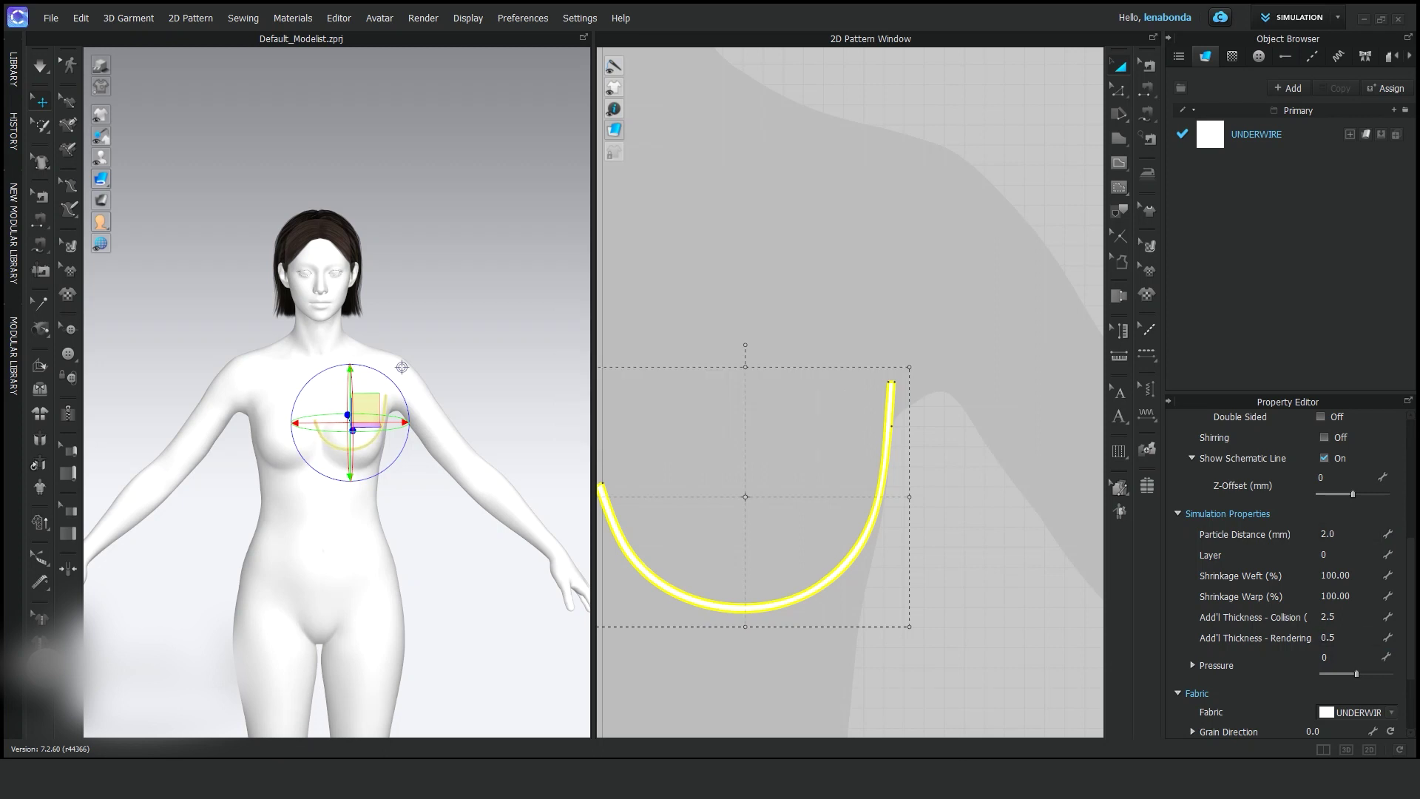
Switch to Edit Pattern mode and select the whole underwire pattern.
click(402, 367)
click(1119, 88)
click(1176, 89)
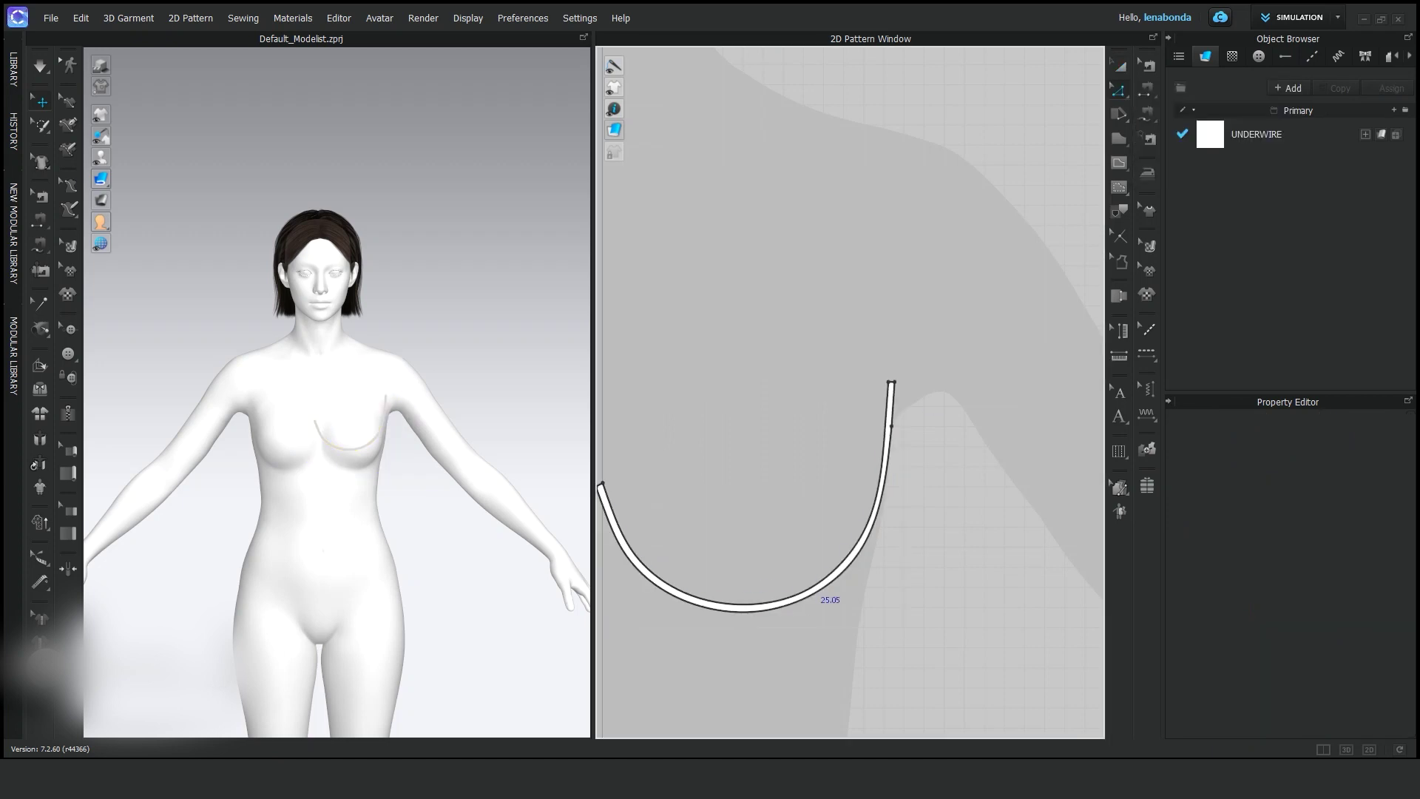
key(ctrl+a)
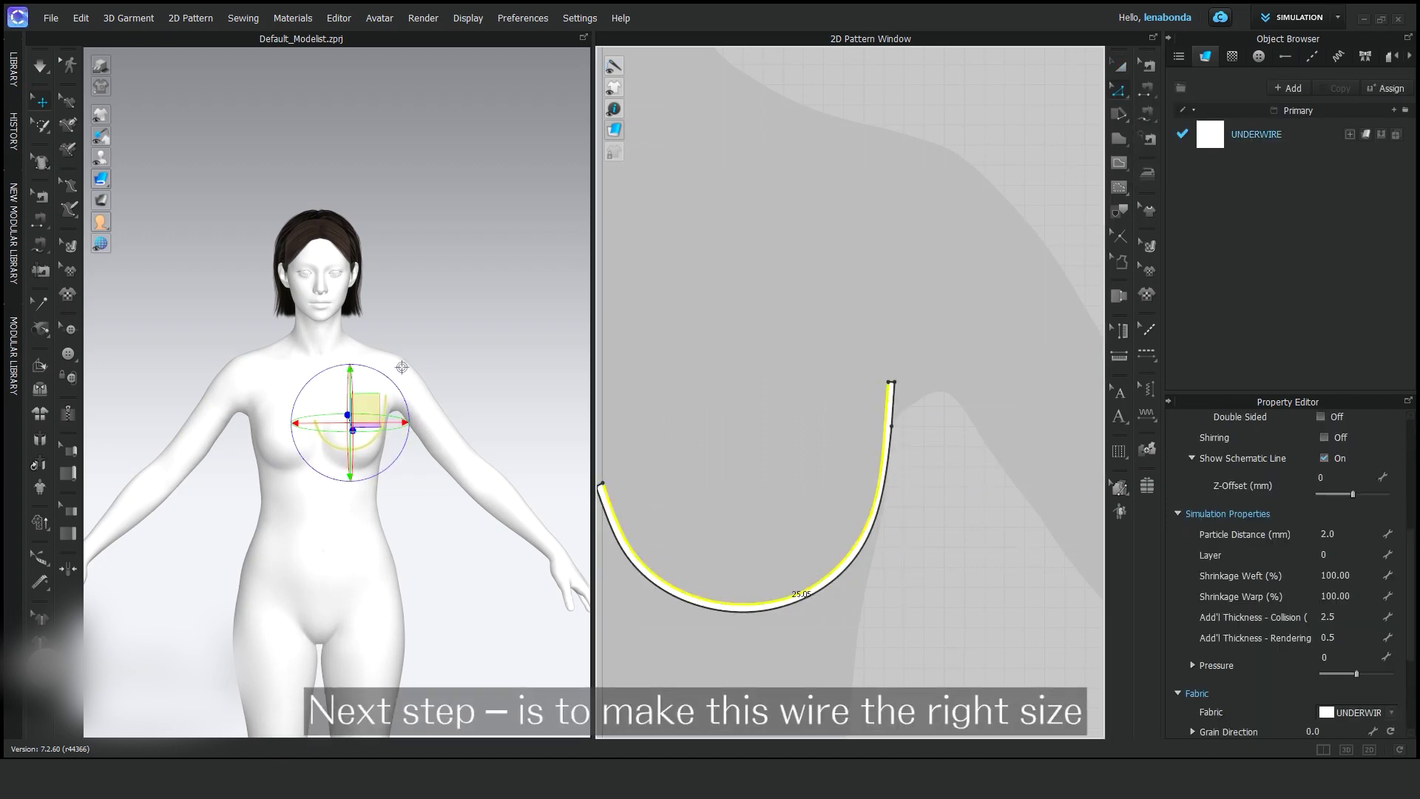
Scale the underwire down with Transform Pattern, checking its length until it measures about 22 cm.
key(a)
drag(402, 367, 400, 368)
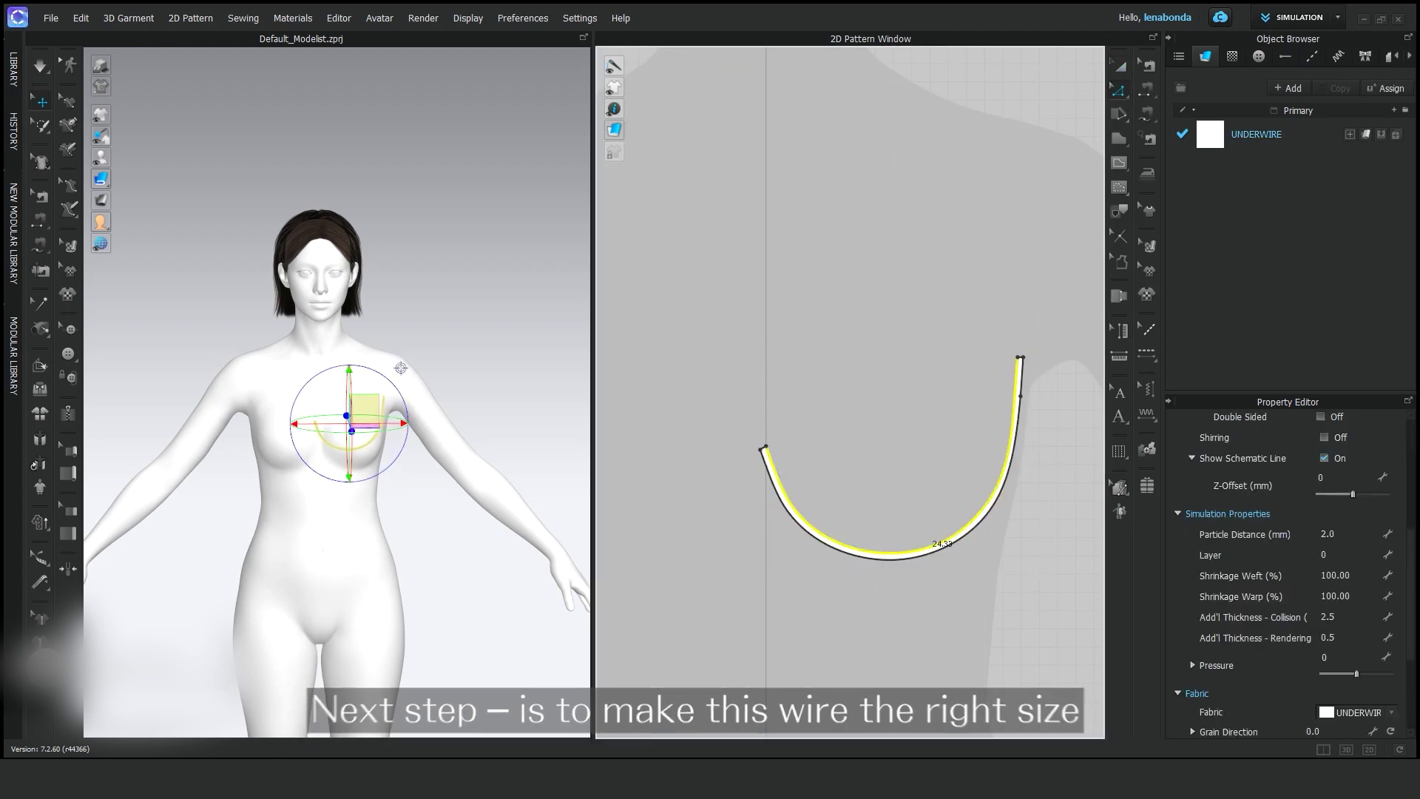
key(a)
drag(401, 368, 397, 369)
key(z)
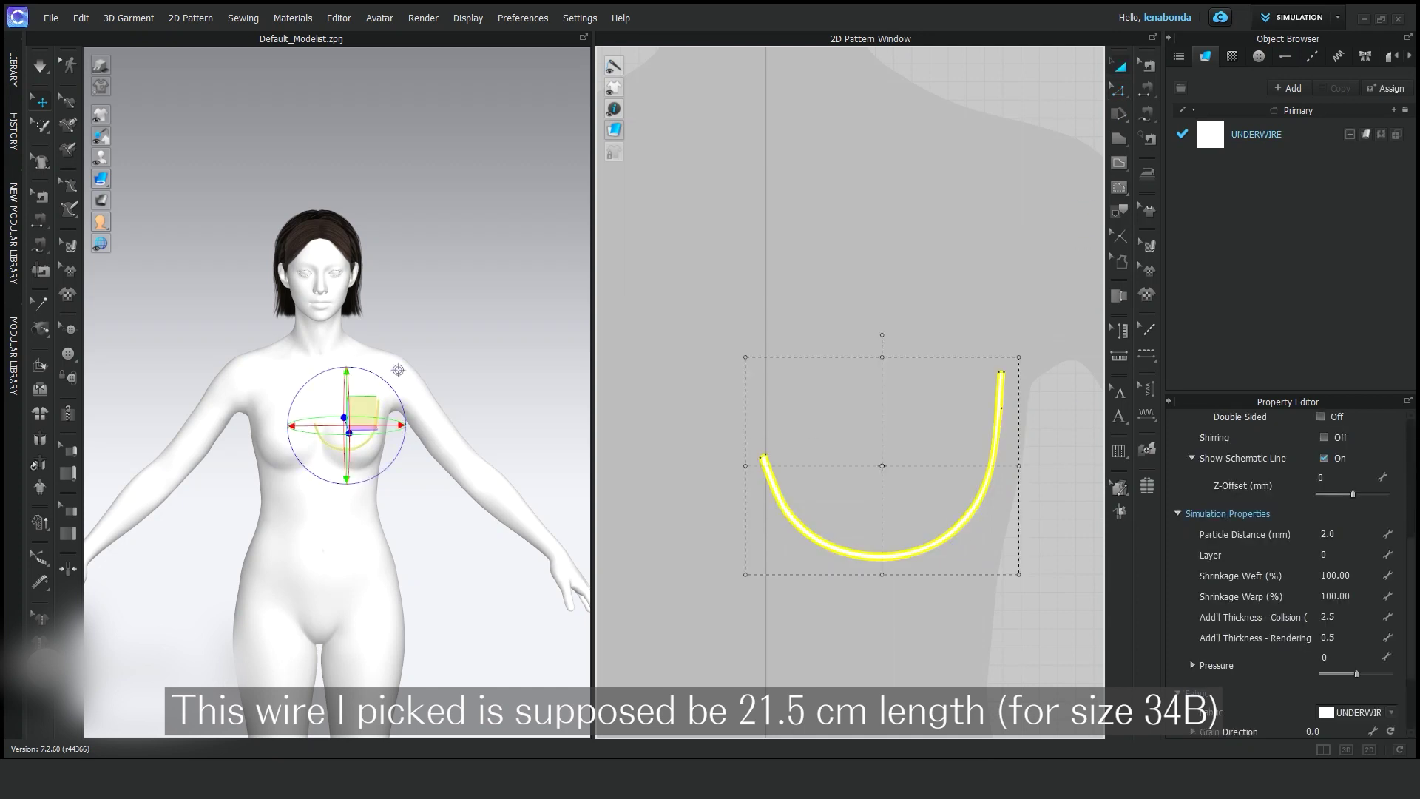
key(z)
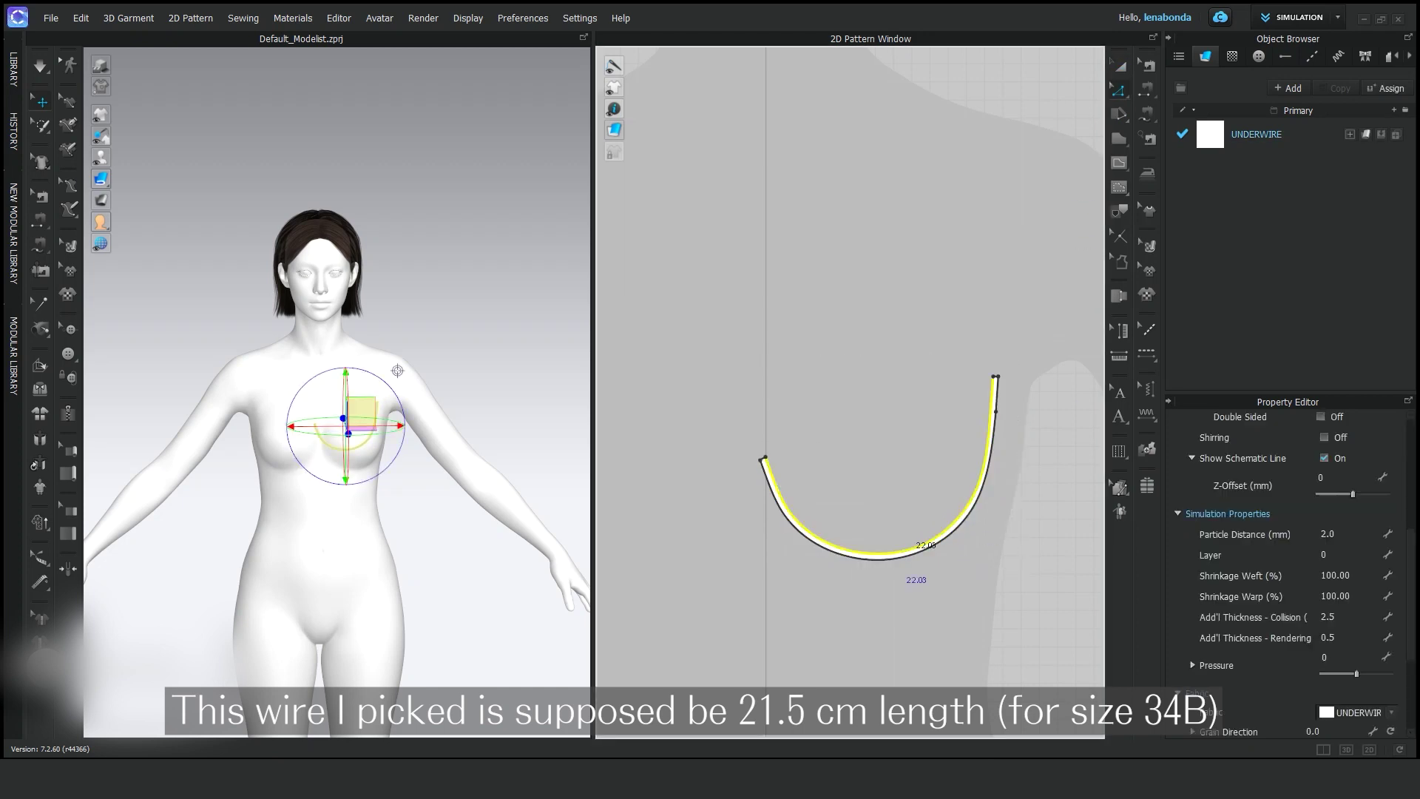
key(a)
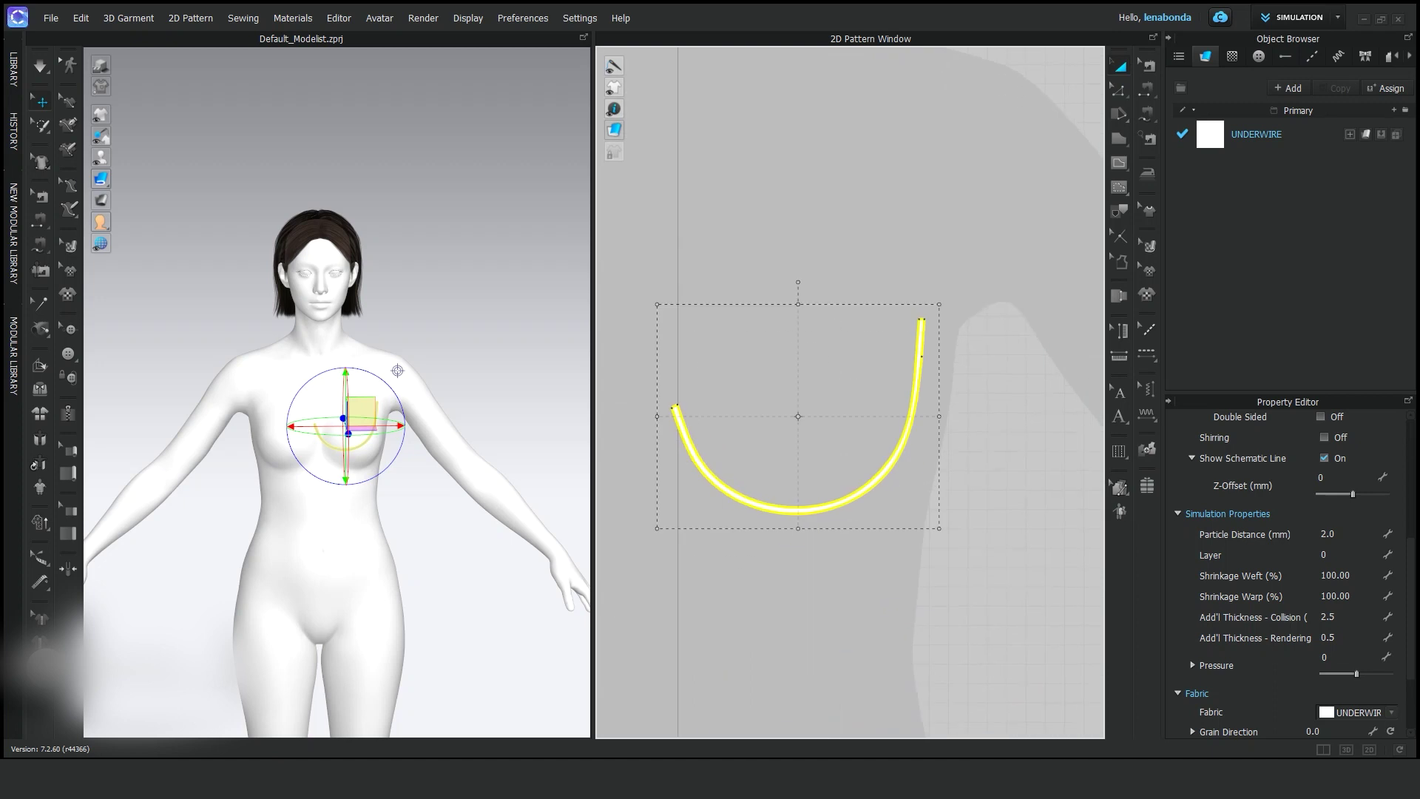
click(1118, 89)
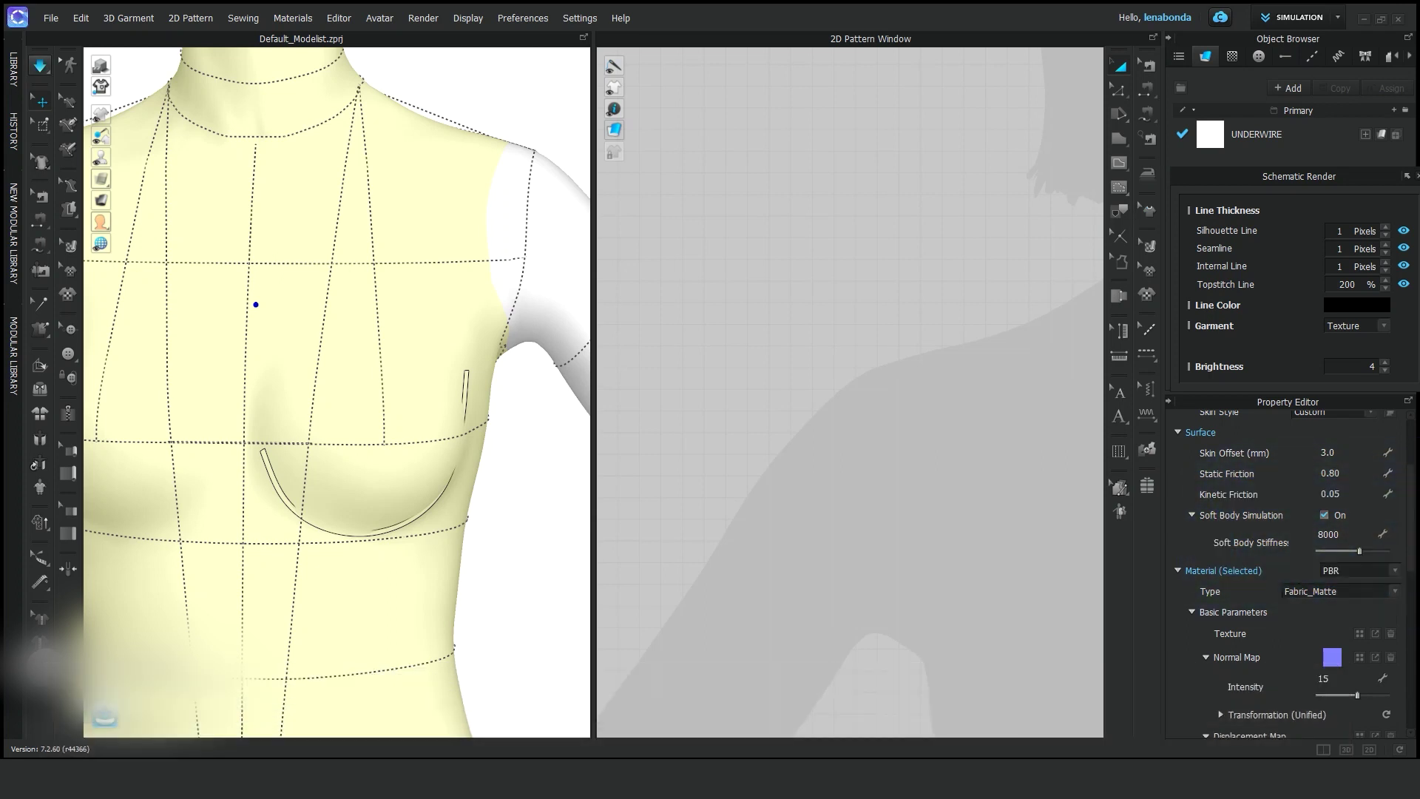
Simulate the underwire onto the breast and create a mirrored copy with sewing.
key(space)
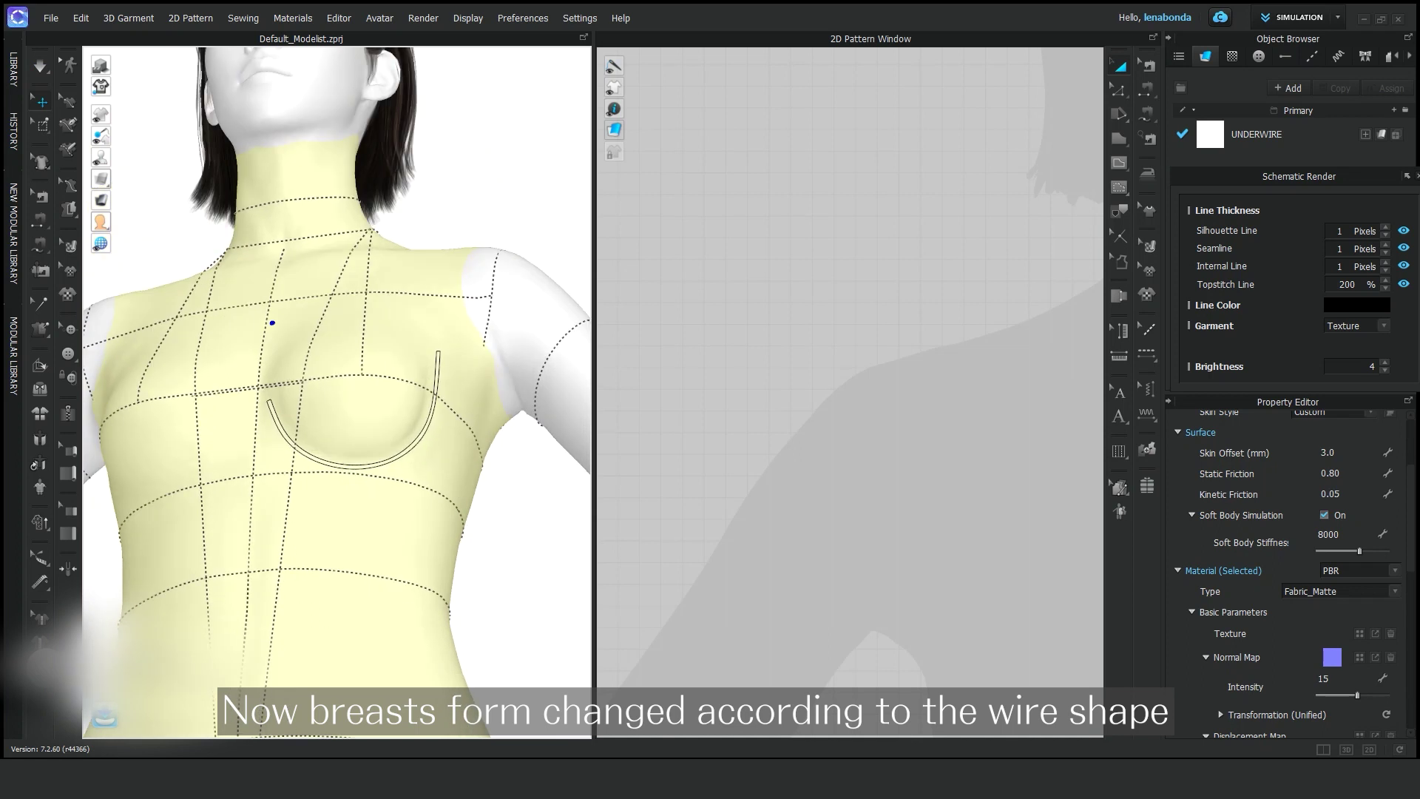
right_drag(269, 321, 415, 325)
right_drag(272, 323, 272, 323)
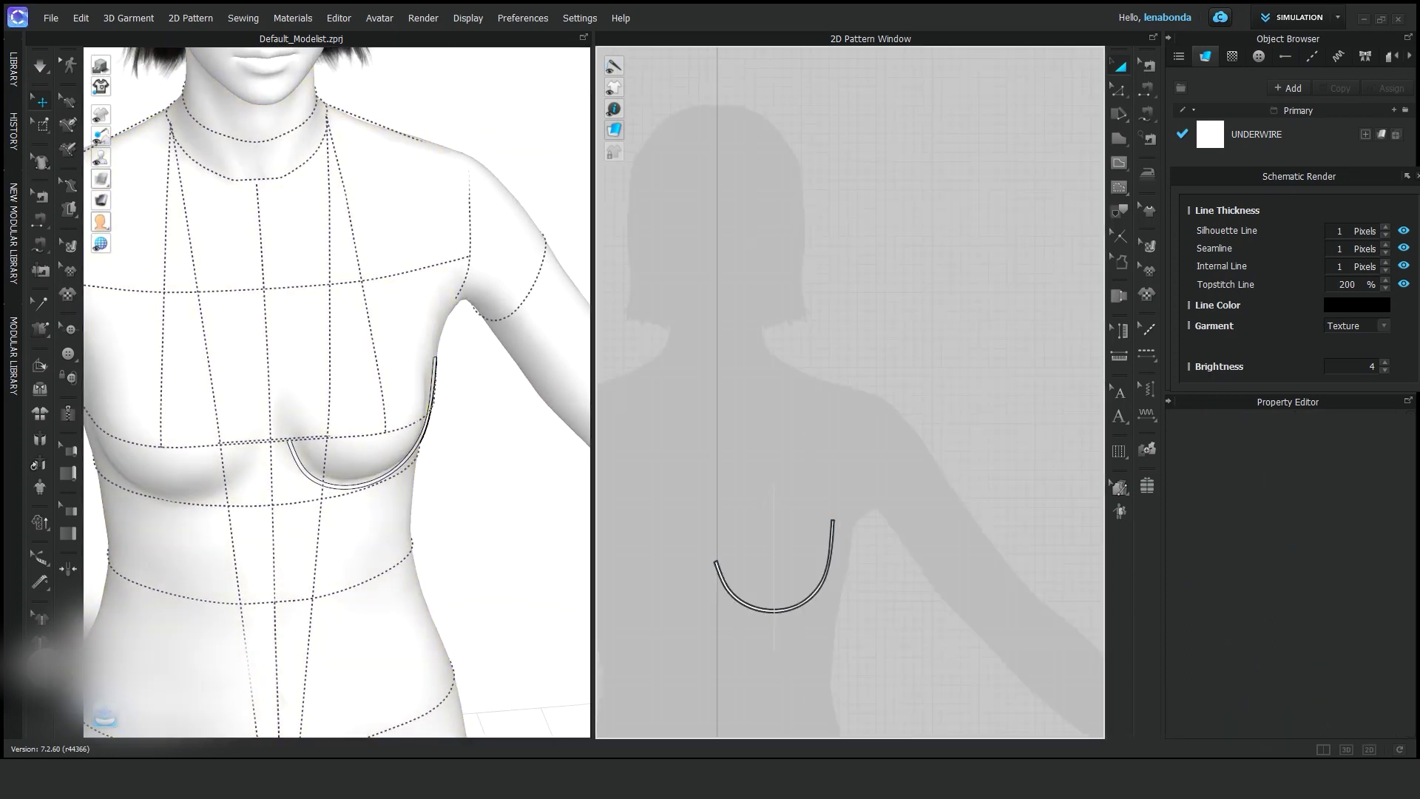
right_click(776, 564)
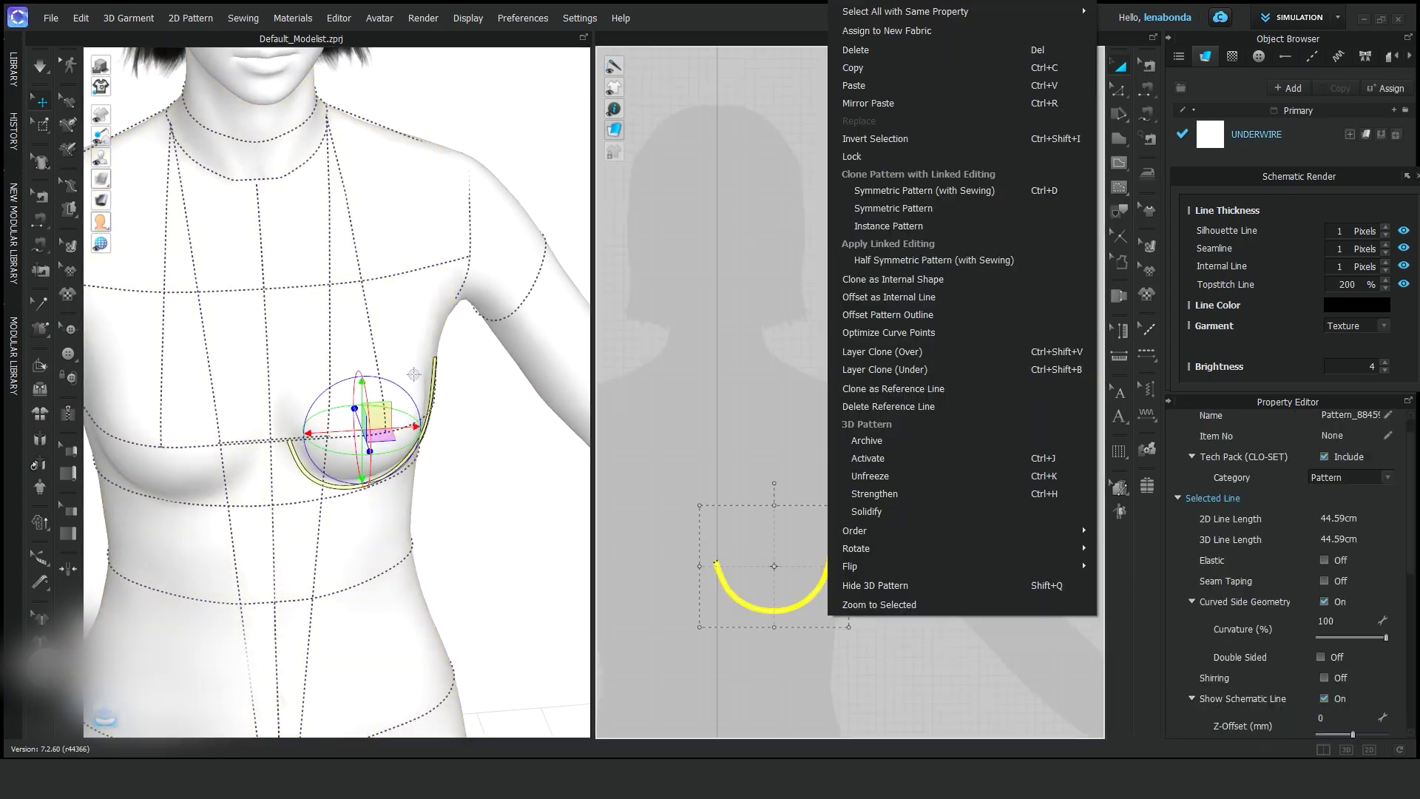
click(1189, 183)
scroll(851, 392, up, 5)
click(873, 339)
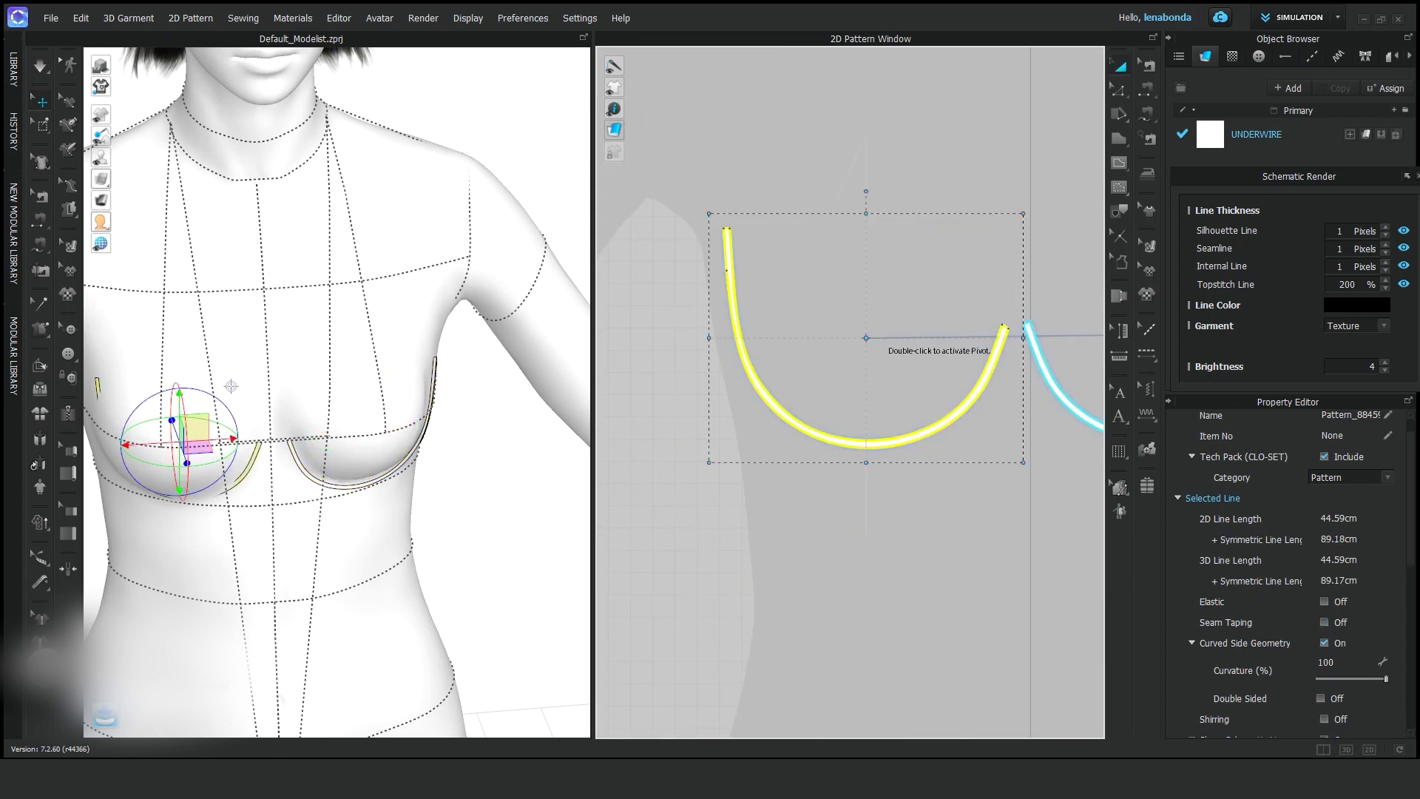
Check both wires from the front and select the avatar to lower its skin offset to 0.5.
key(2)
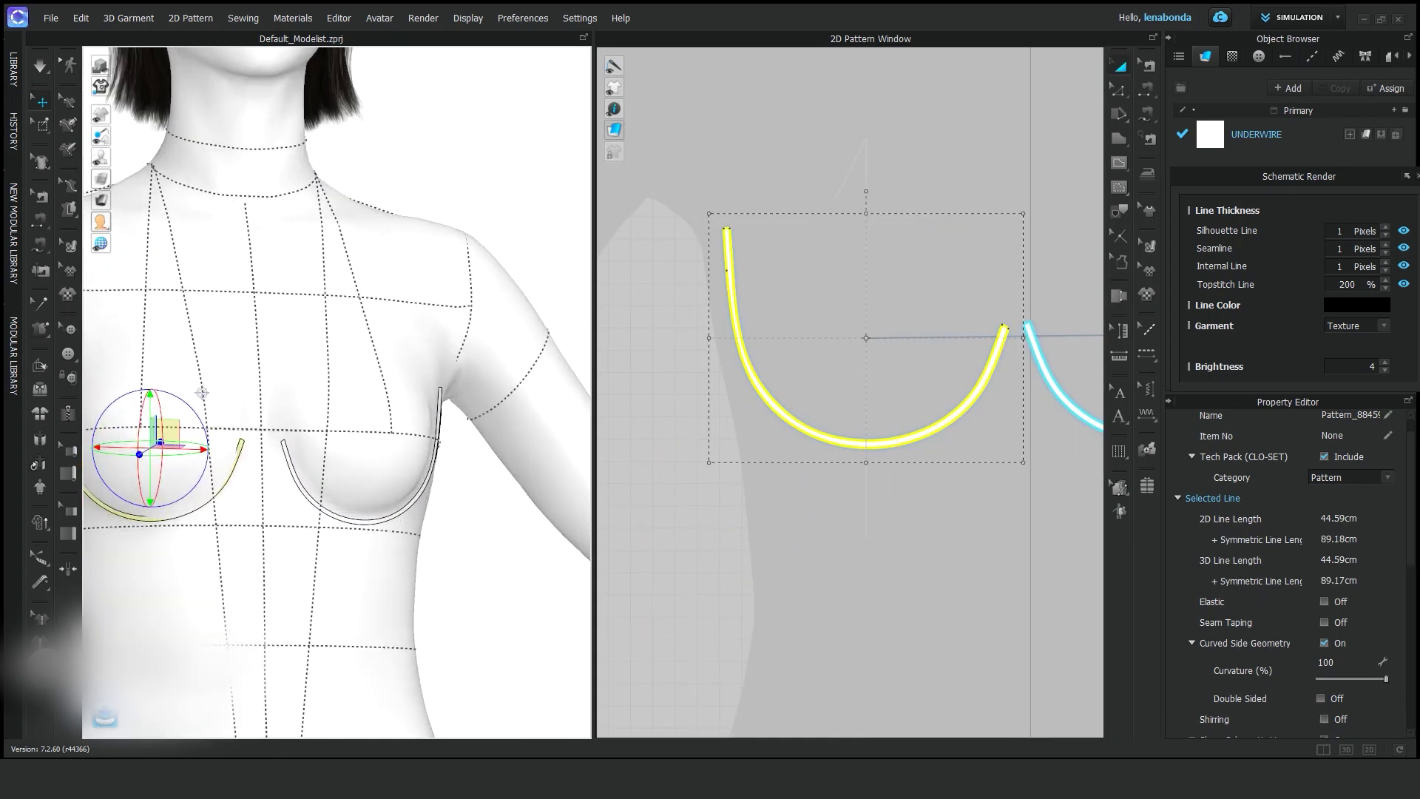
right_drag(228, 384, 240, 381)
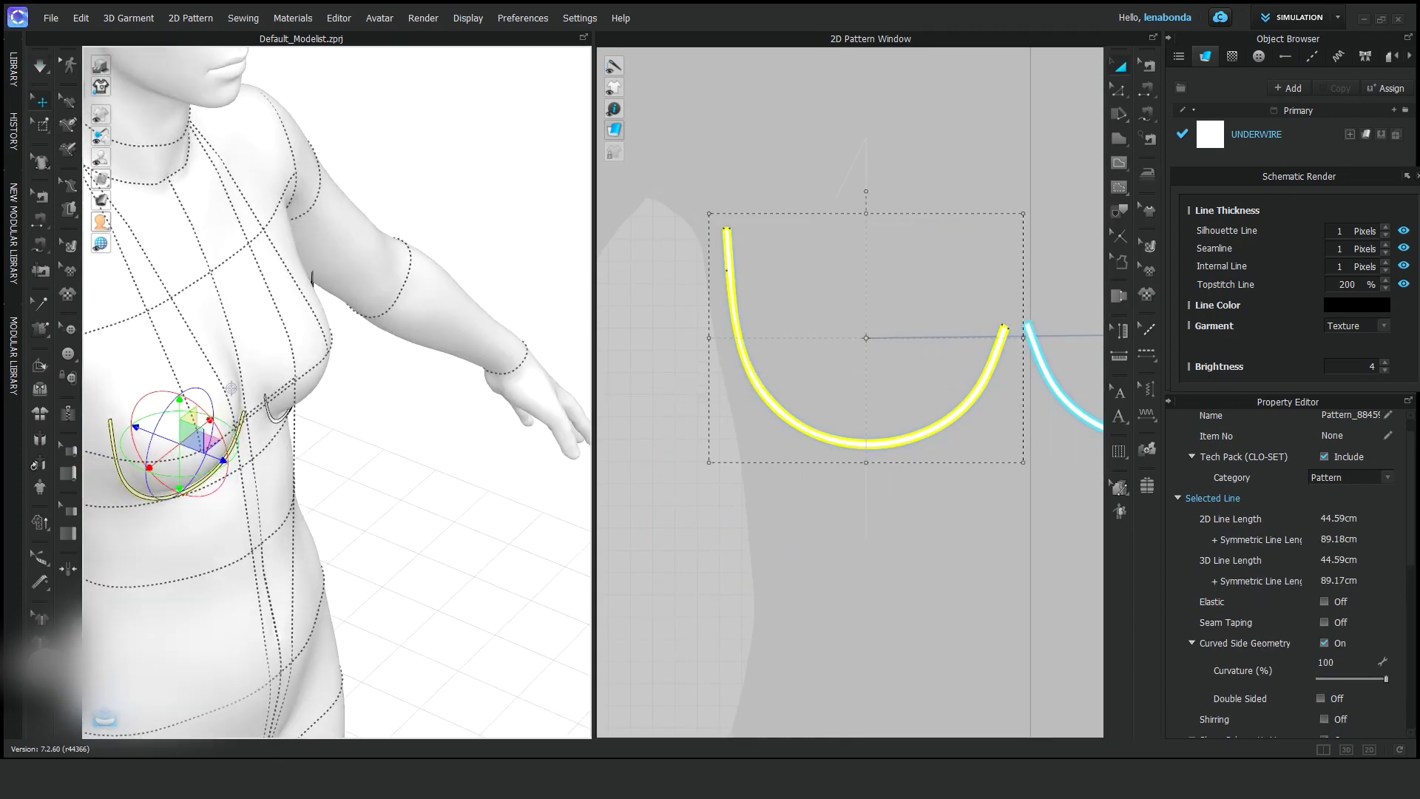
key(2)
click(241, 381)
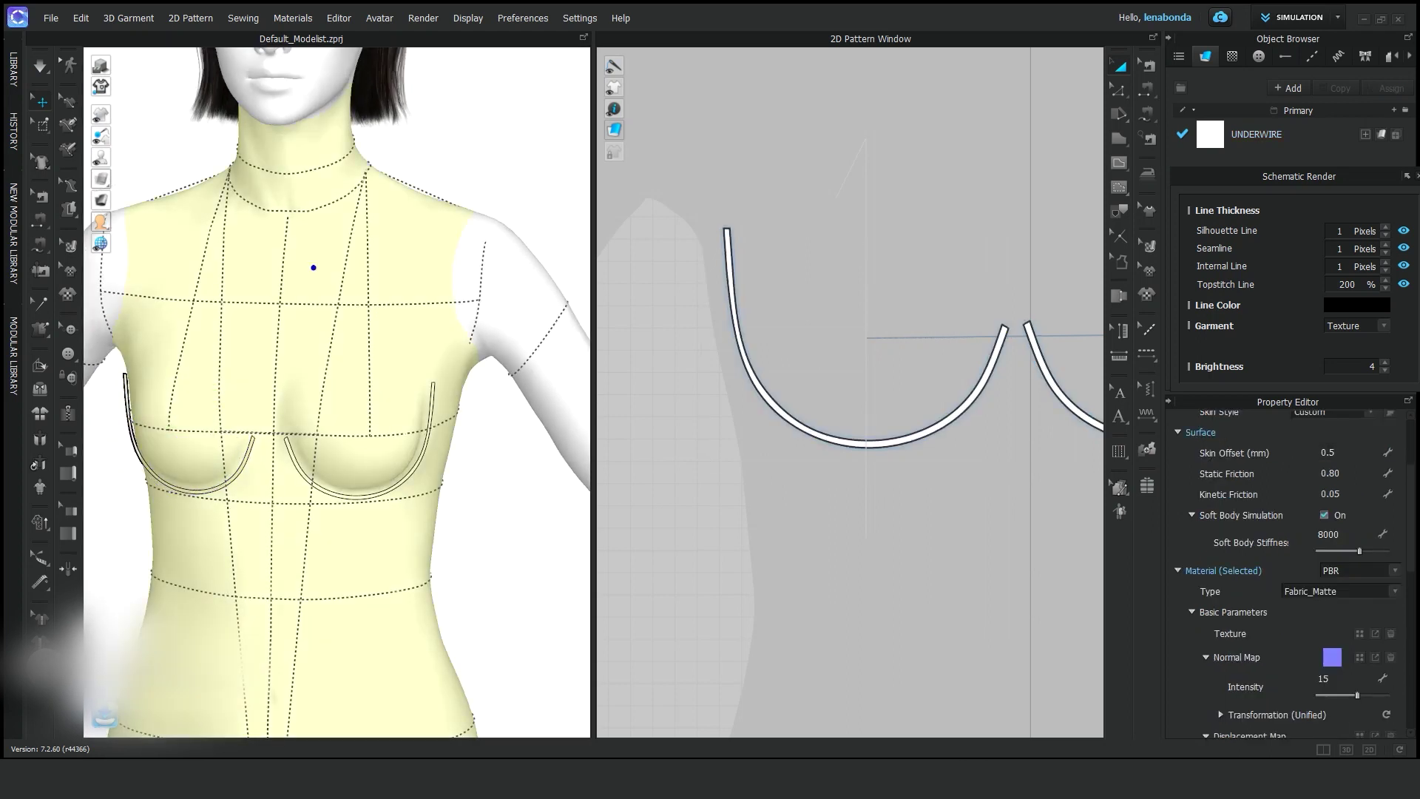
right_drag(314, 268, 318, 285)
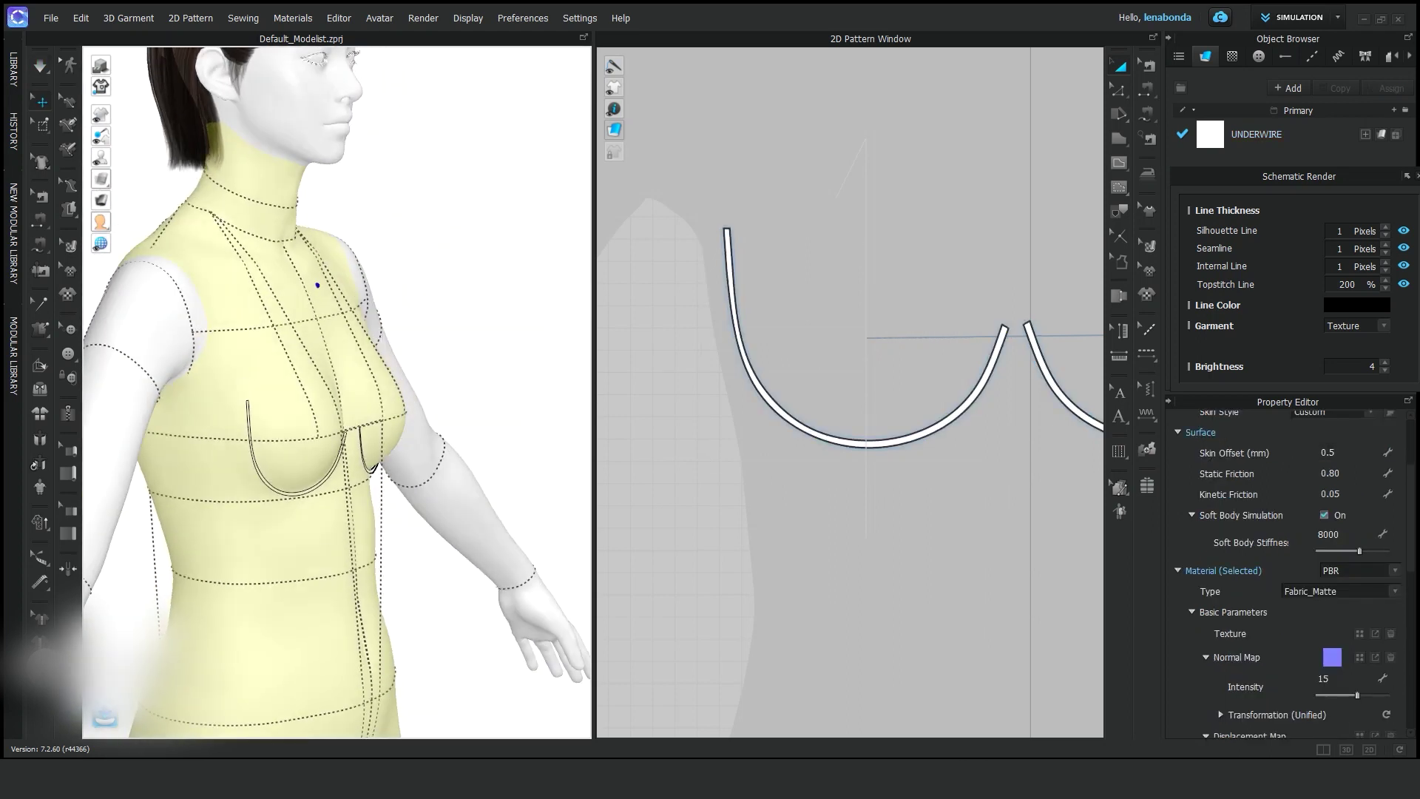
Turn on colour markings for frozen and strengthened pieces in the 3D view.
key(2)
right_click(522, 226)
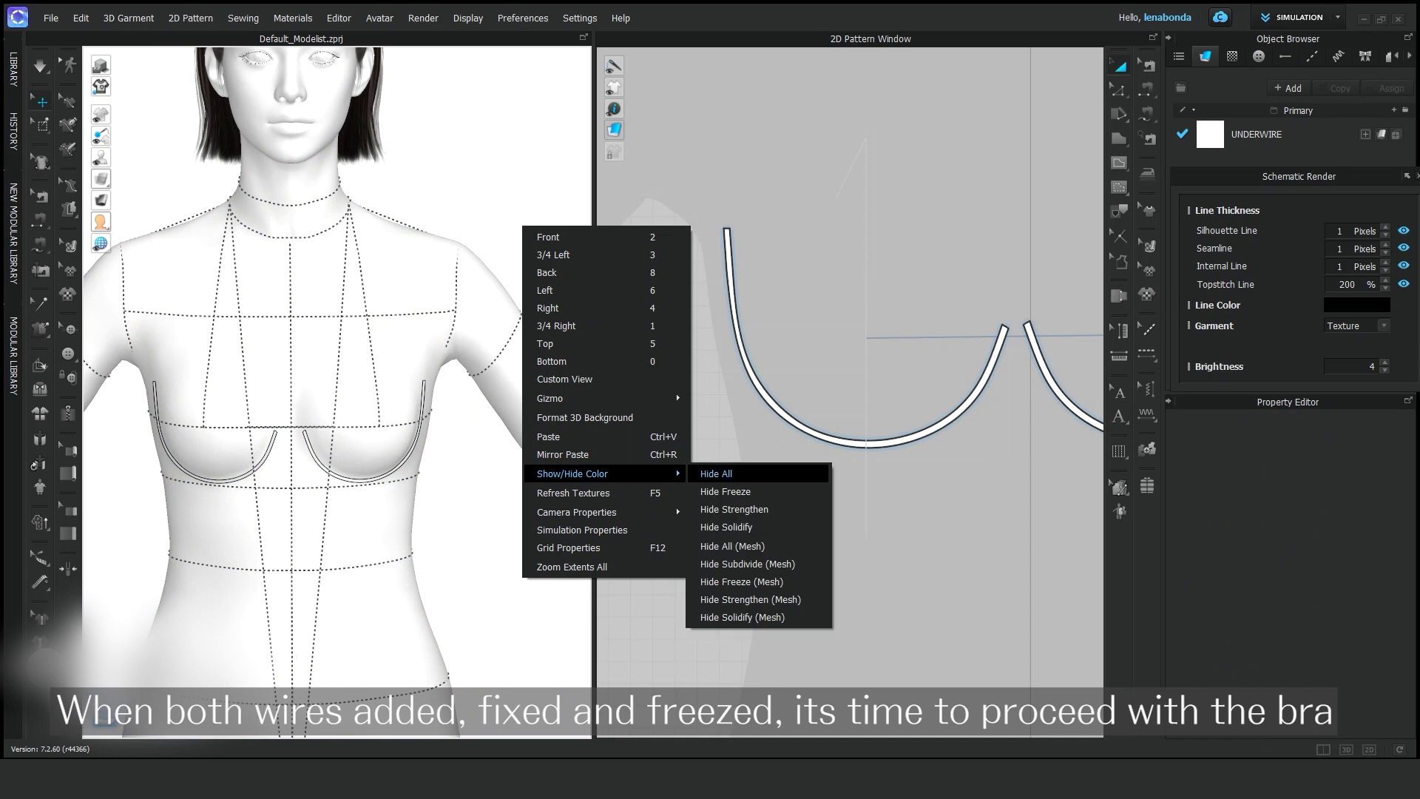
right_click(507, 133)
click(714, 378)
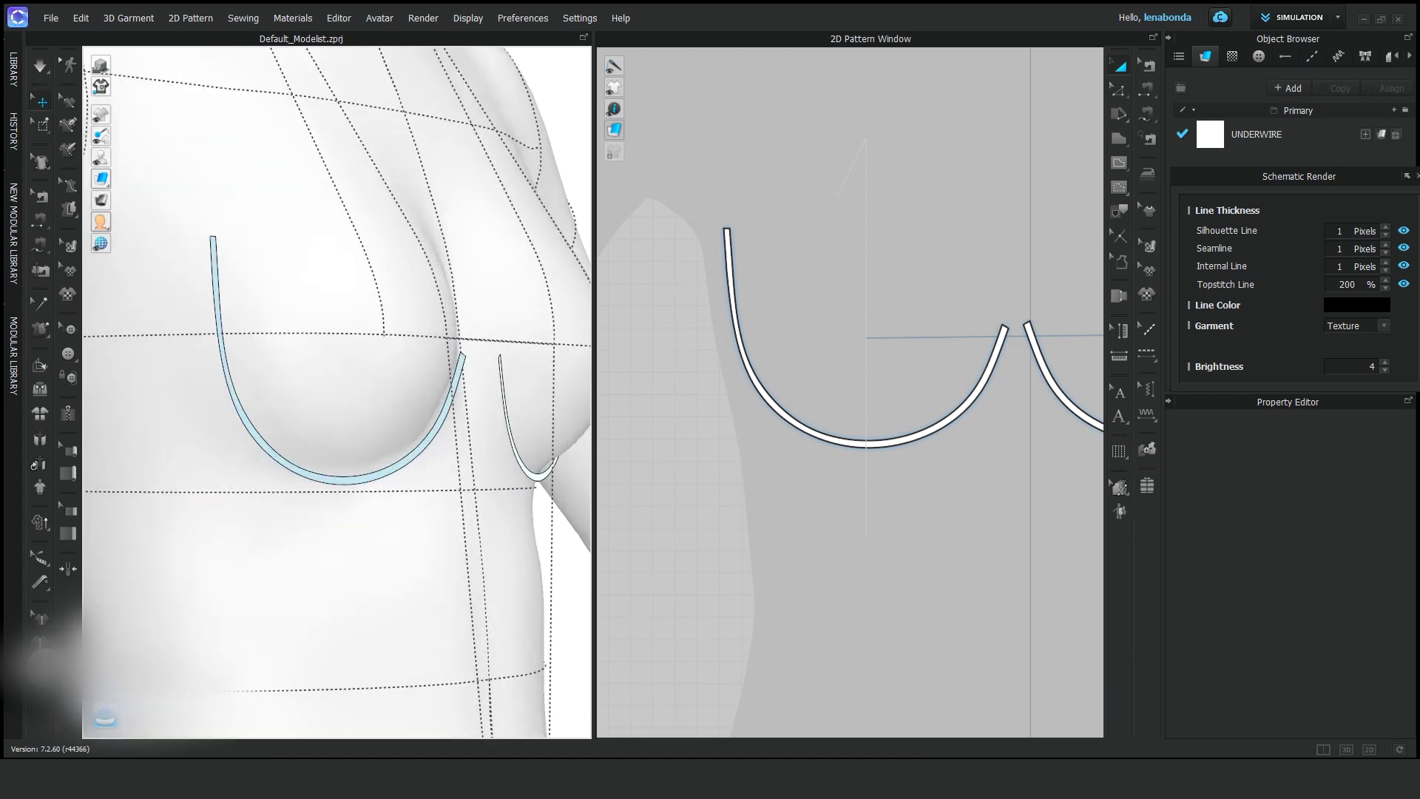
Draw a 3D pen line on the avatar along the underwire curve, outlining the under-bust panel.
click(350, 358)
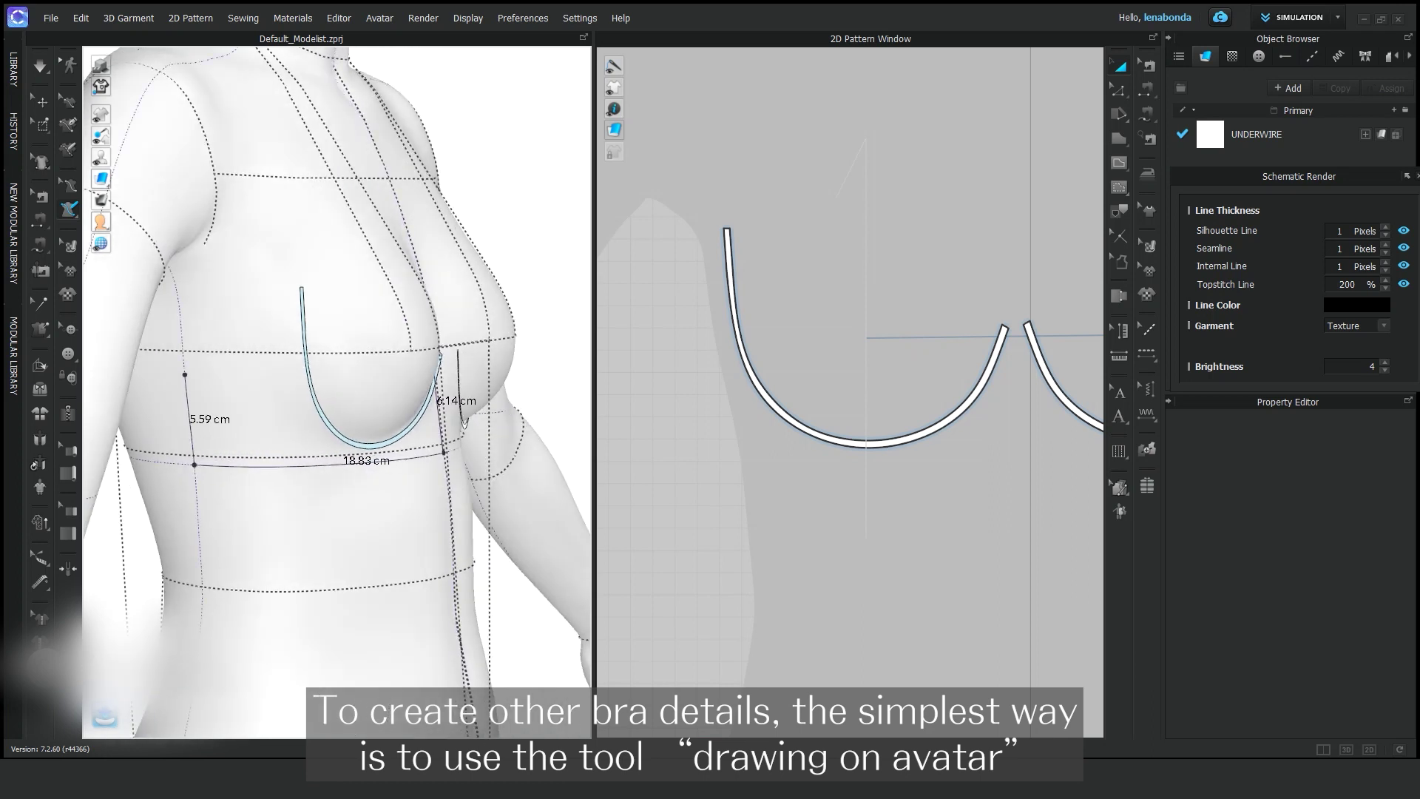
scroll(337, 393, up, 3)
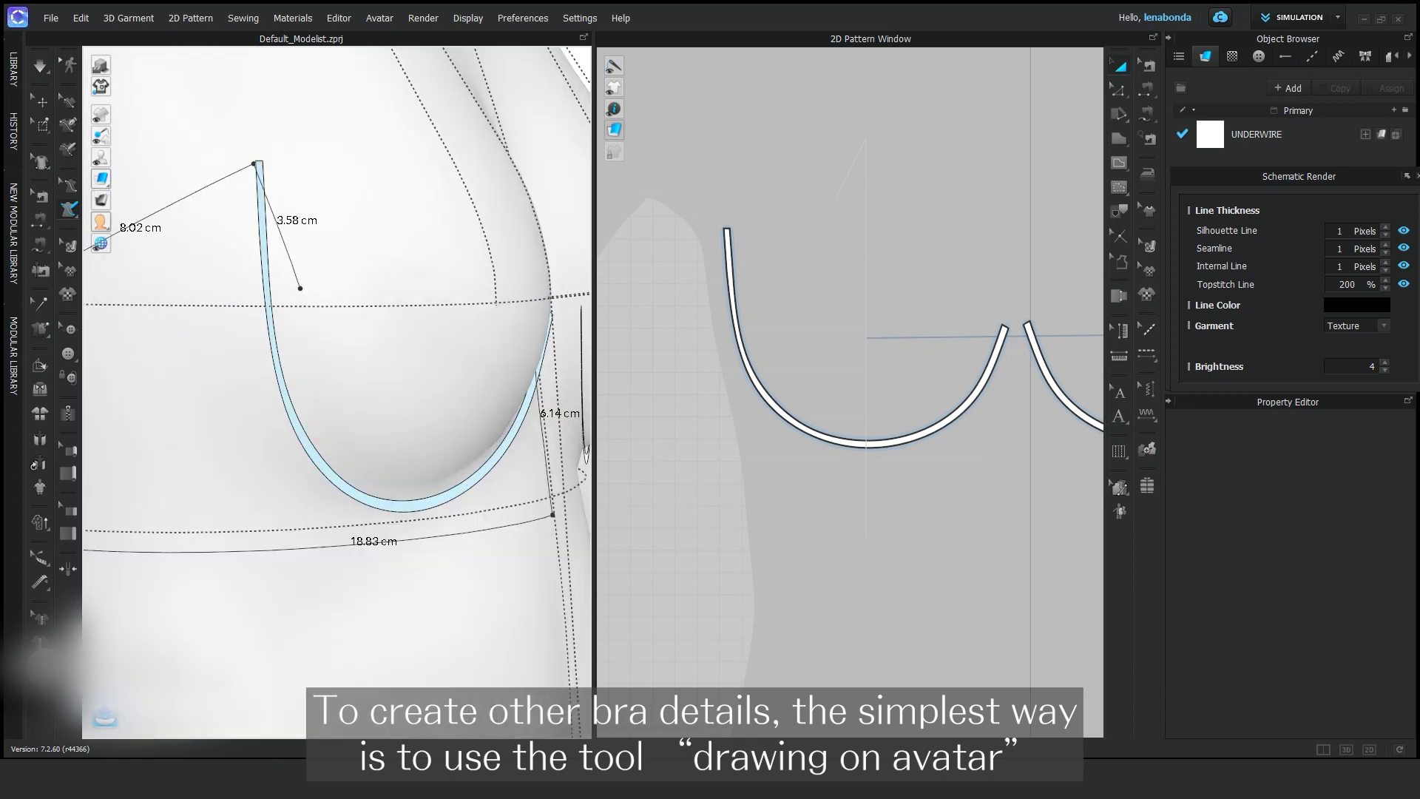
scroll(336, 392, up, 3)
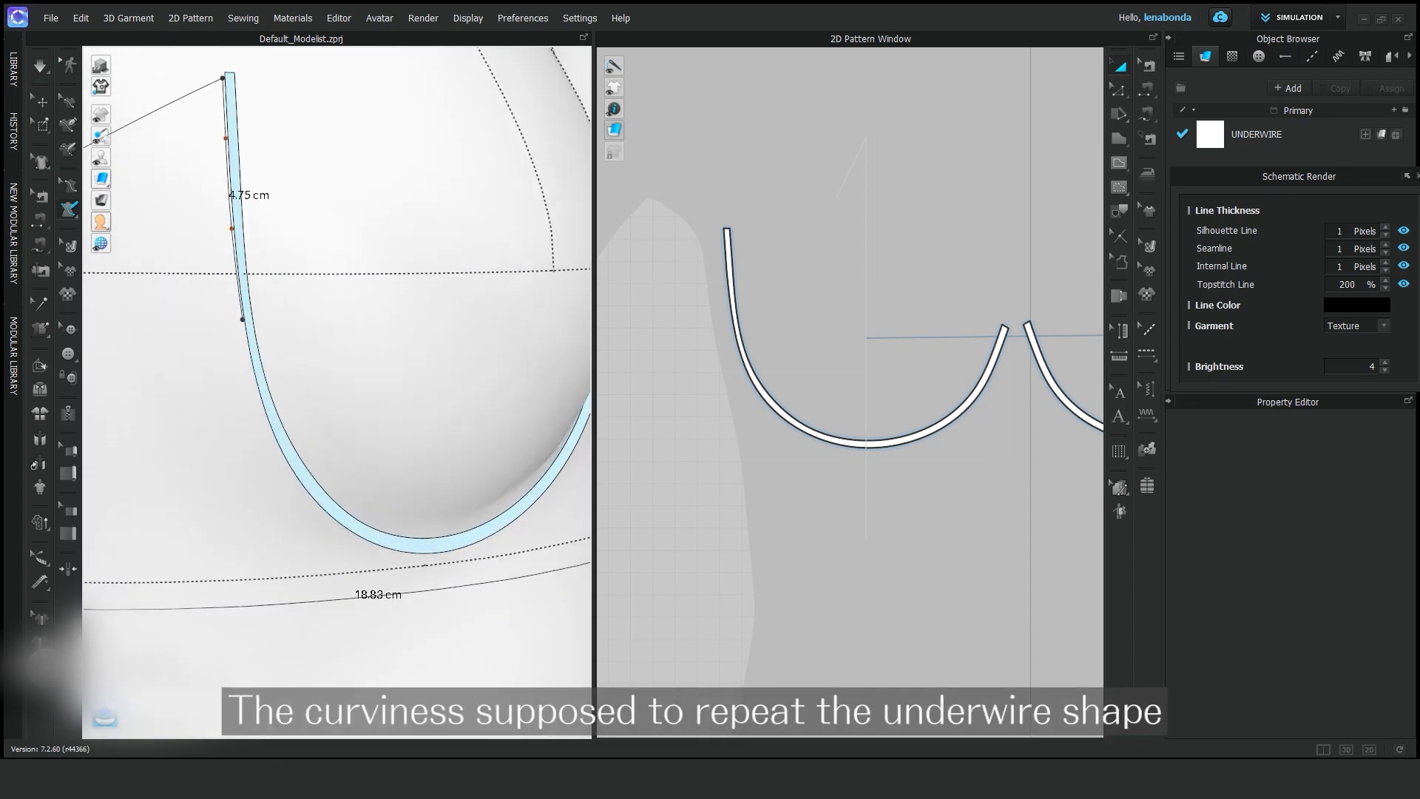
scroll(265, 432, down, 3)
scroll(171, 343, up, 3)
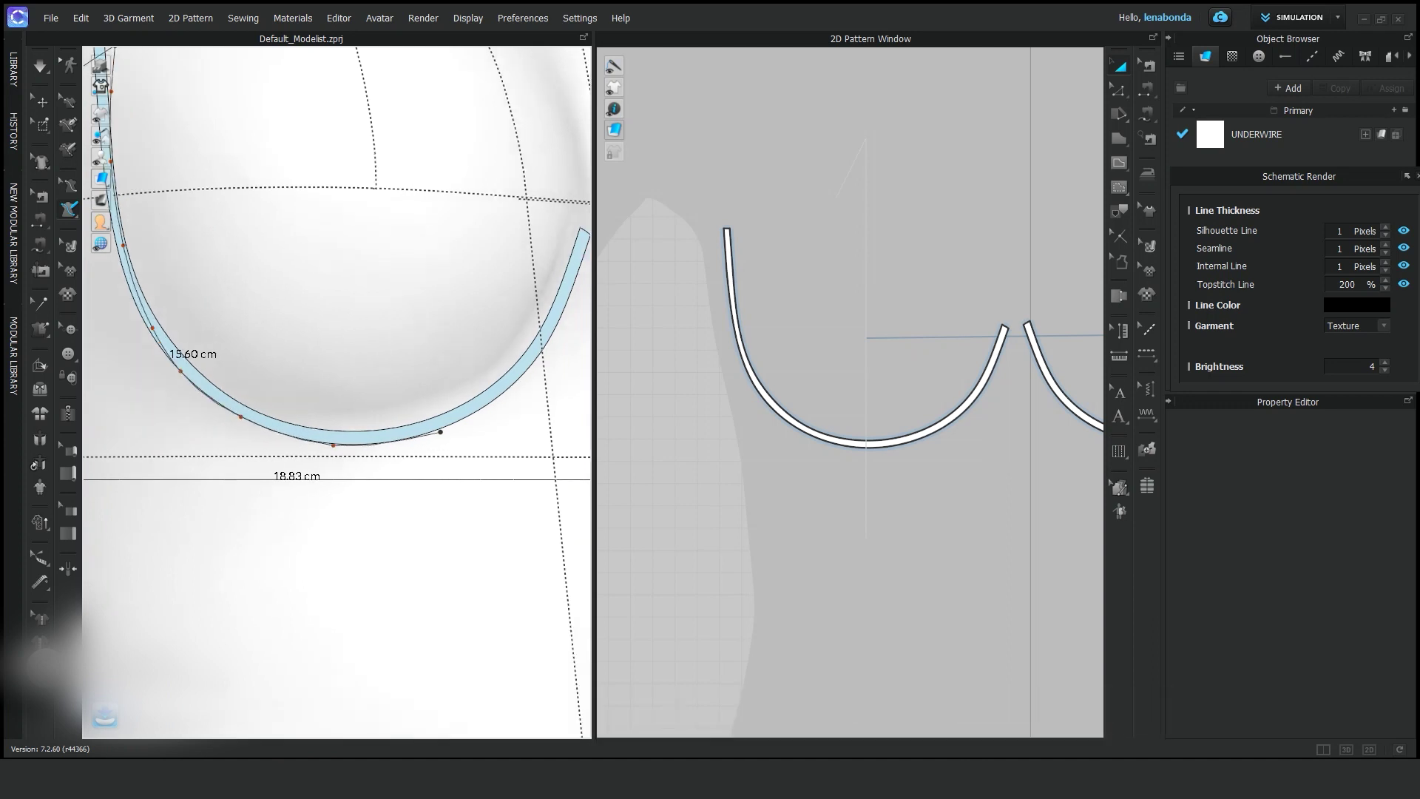
right_drag(292, 435, 352, 411)
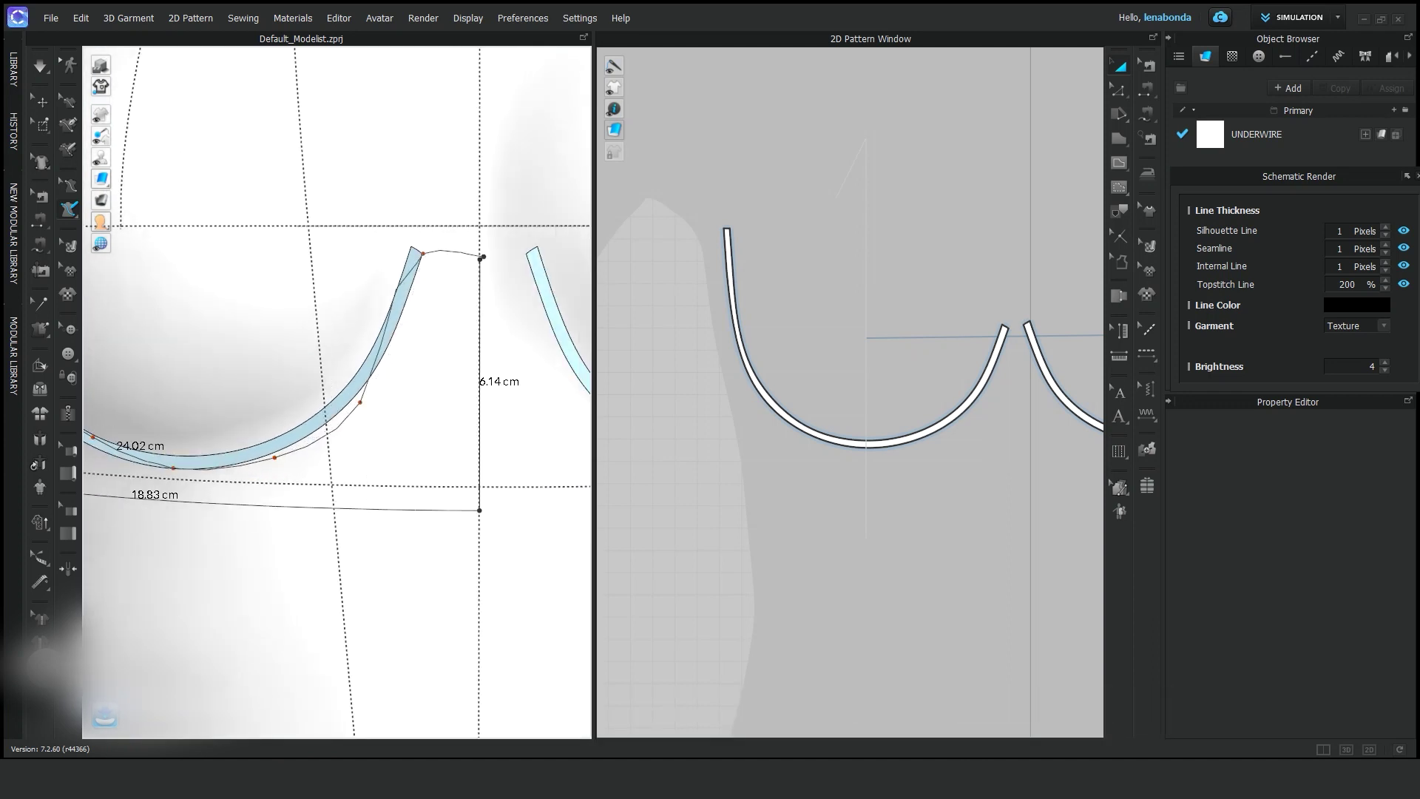
right_drag(479, 258, 582, 71)
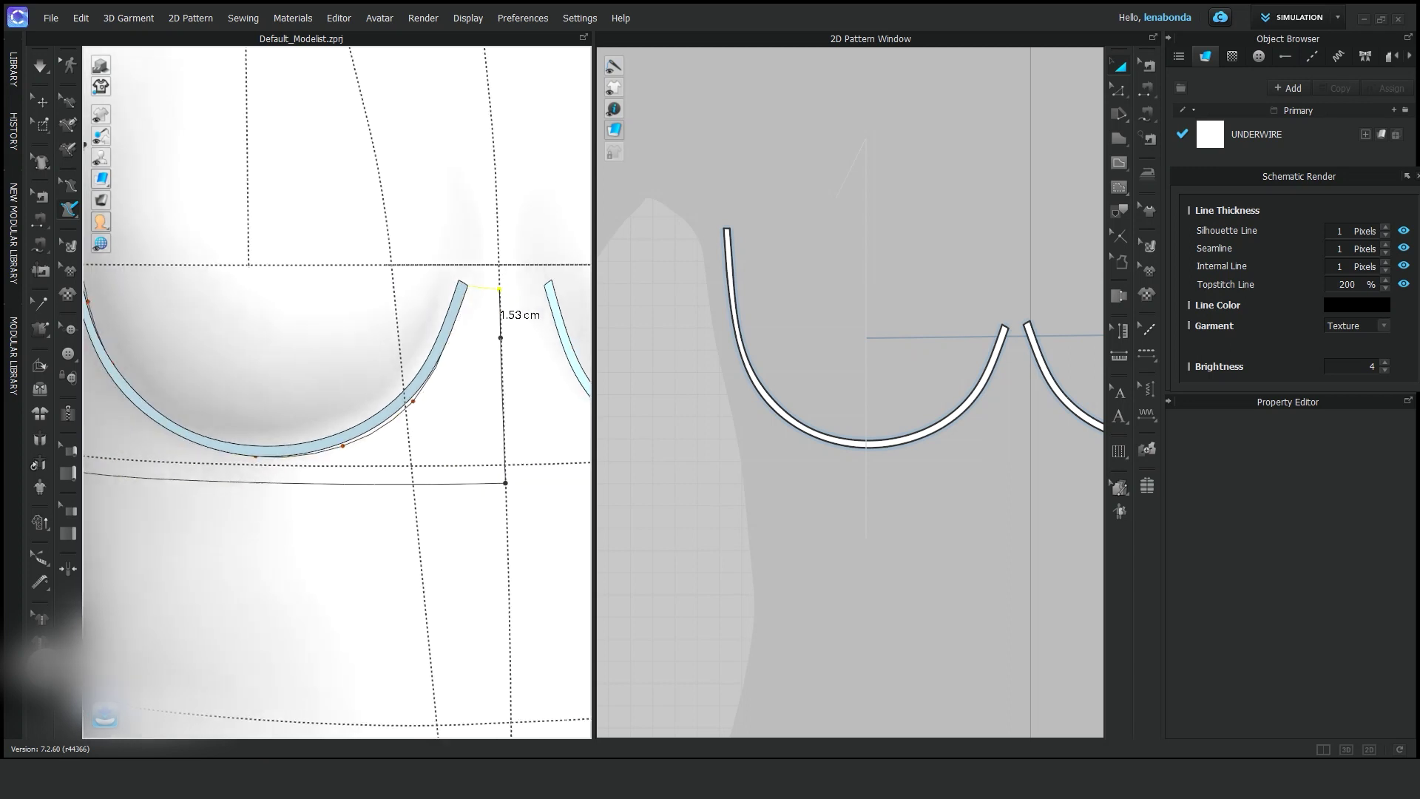
right_drag(497, 283, 346, 264)
click(345, 264)
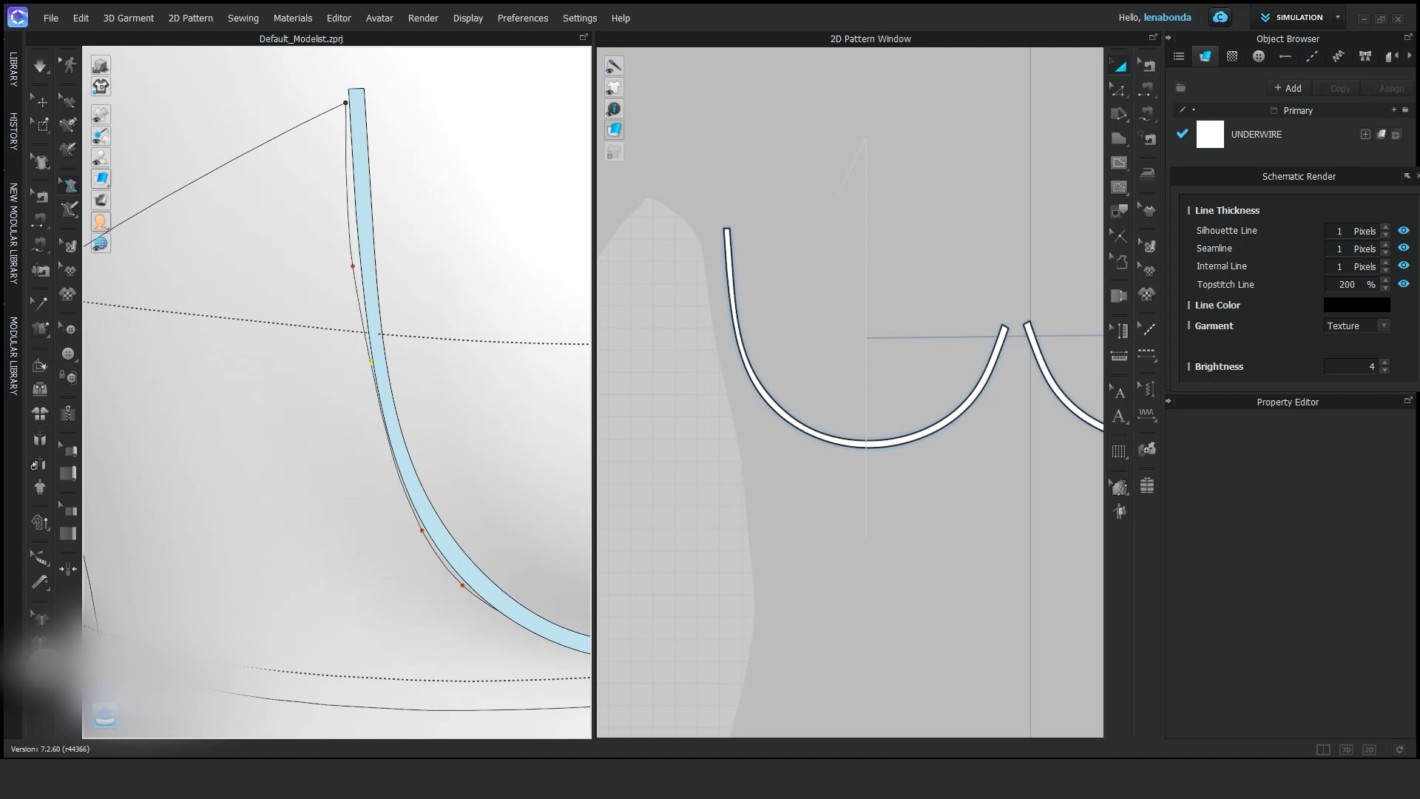
right_drag(346, 295, 345, 111)
scroll(336, 391, up, 2)
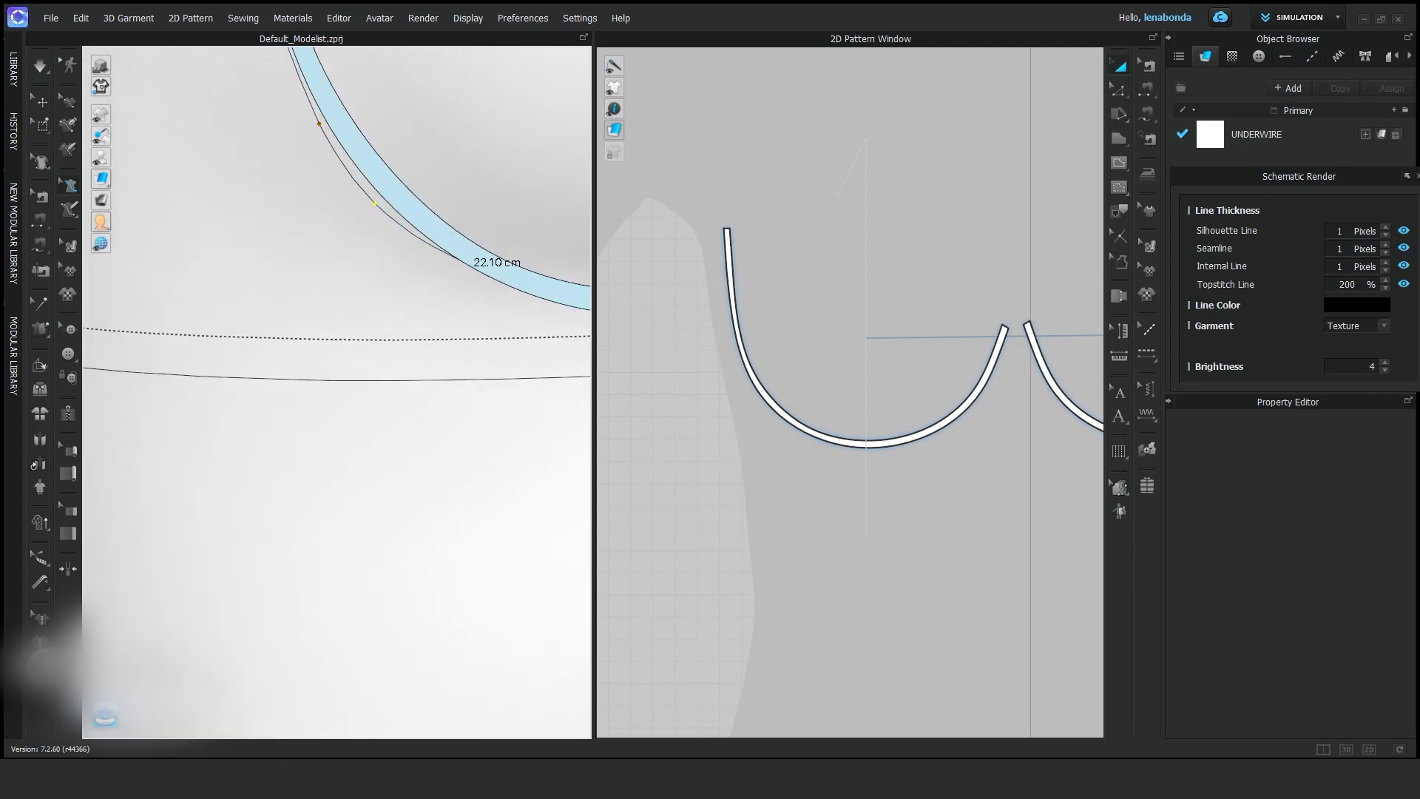
key(0)
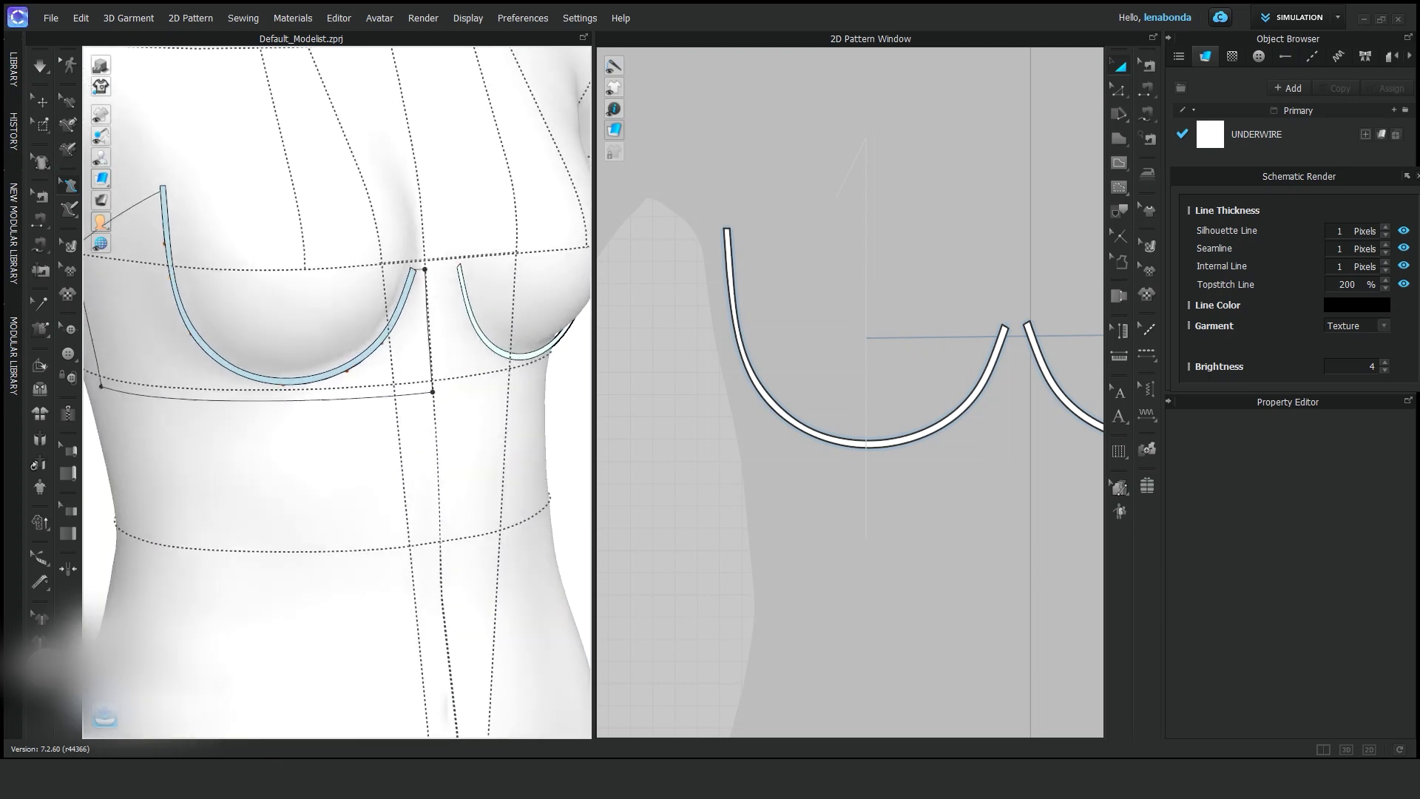
right_drag(336, 369, 262, 370)
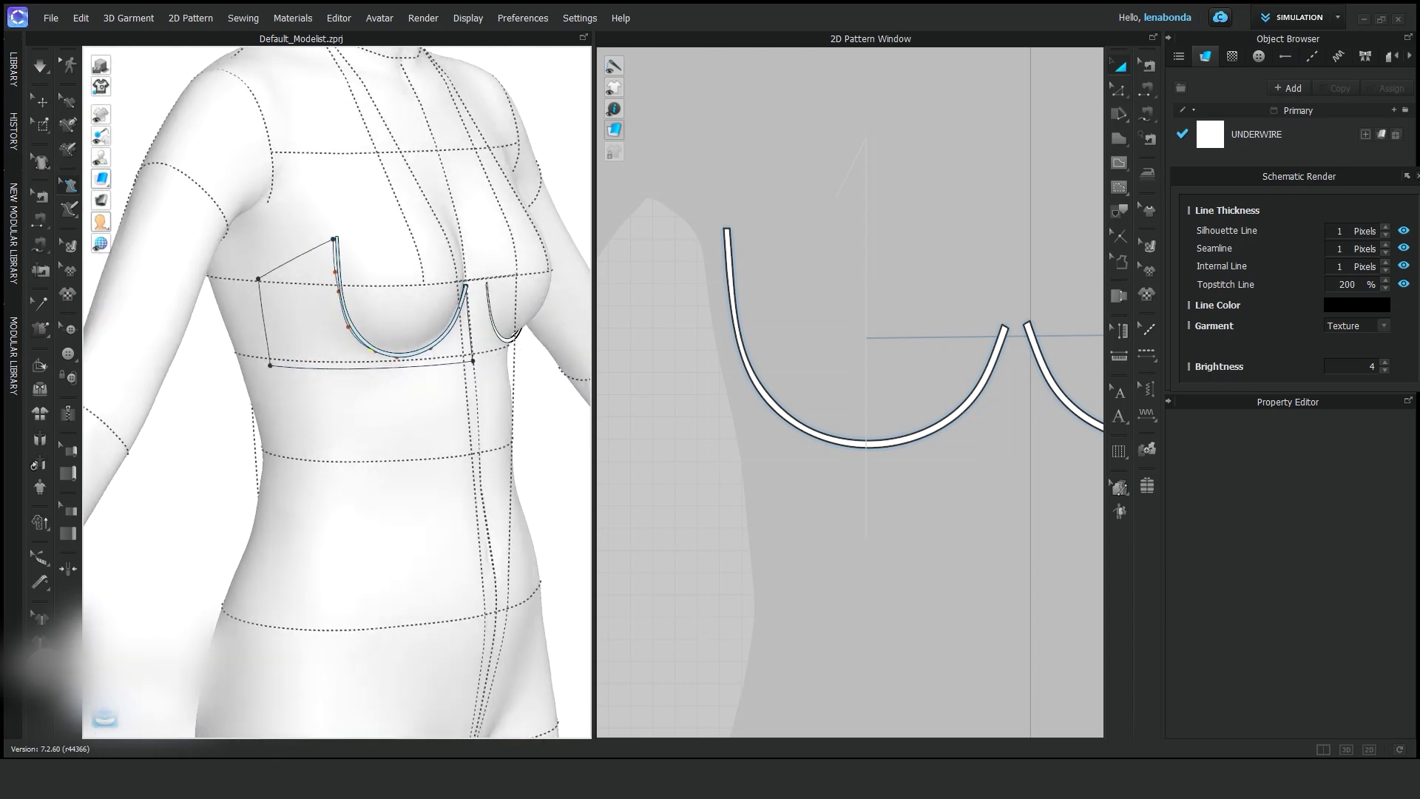
click(68, 209)
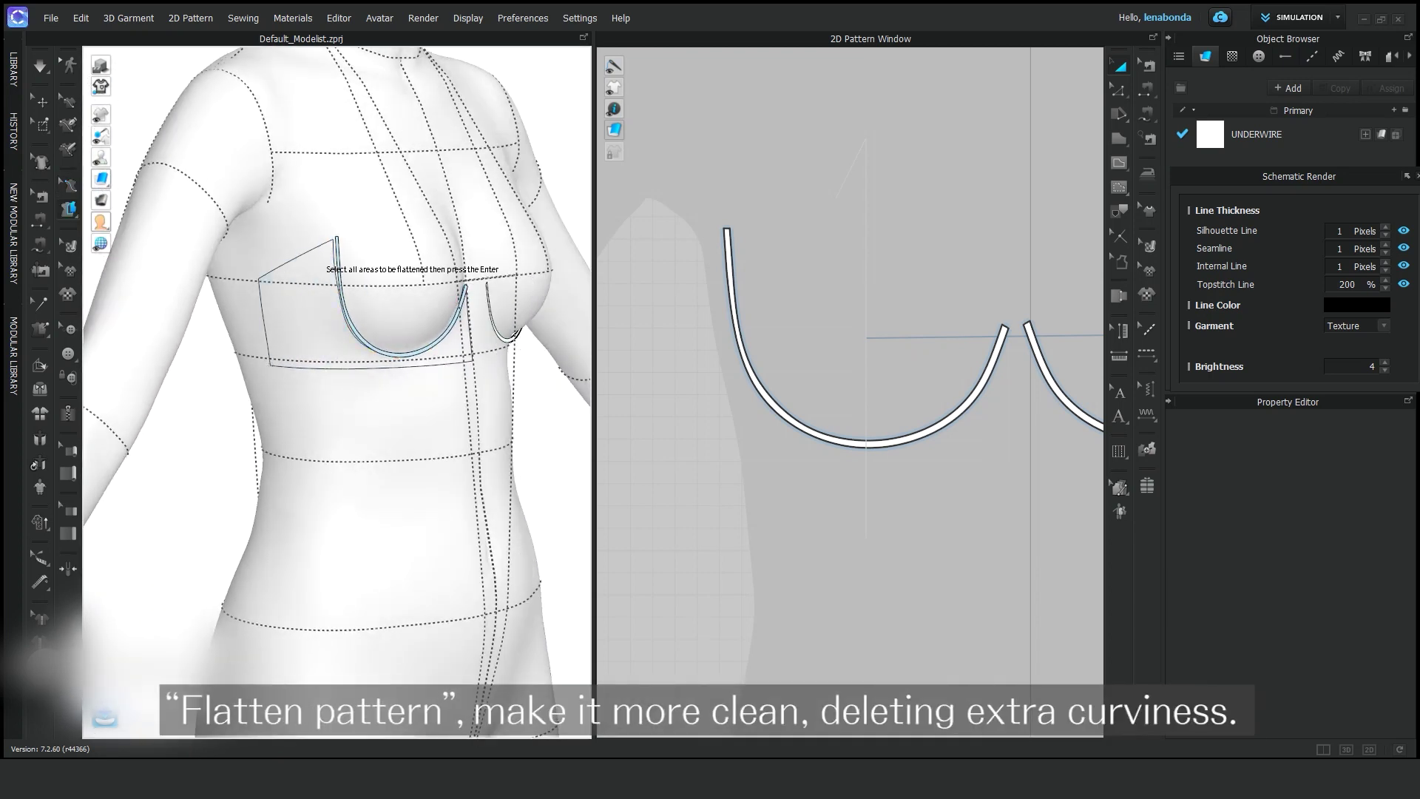
Flatten the outlined area into a band pattern and reshape its edge curve.
key(Return)
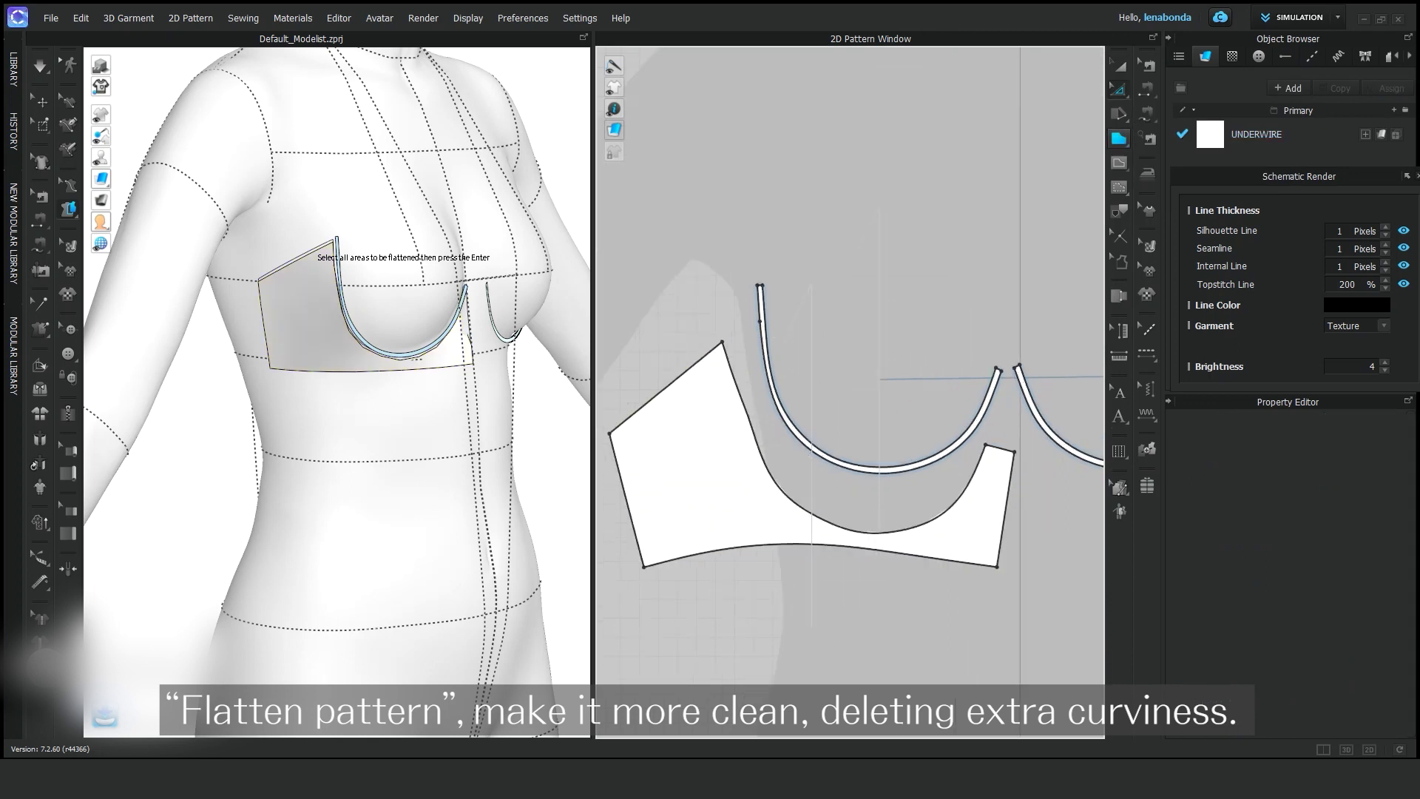
scroll(744, 441, up, 2)
click(1119, 89)
click(1183, 127)
click(776, 502)
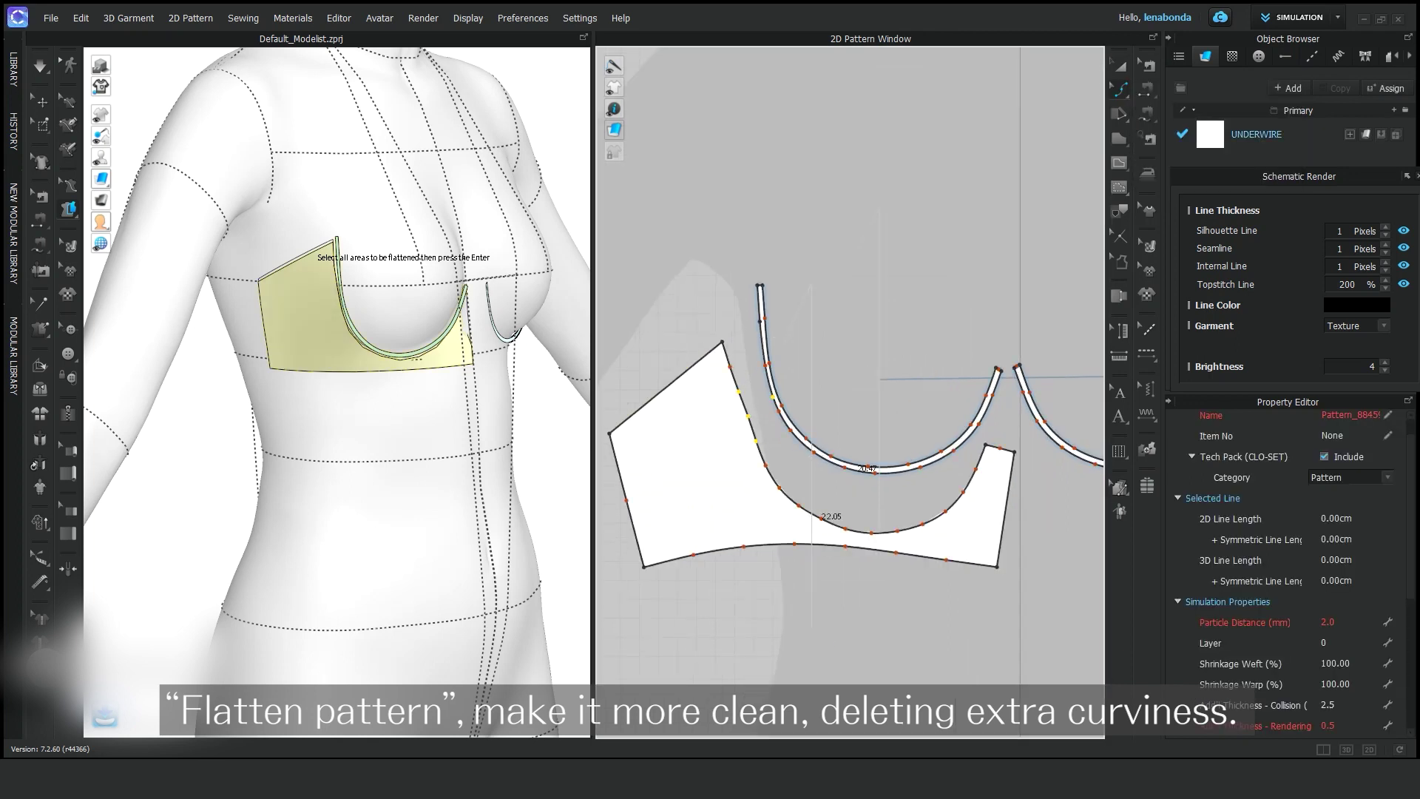
scroll(820, 370, up, 3)
drag(611, 400, 665, 509)
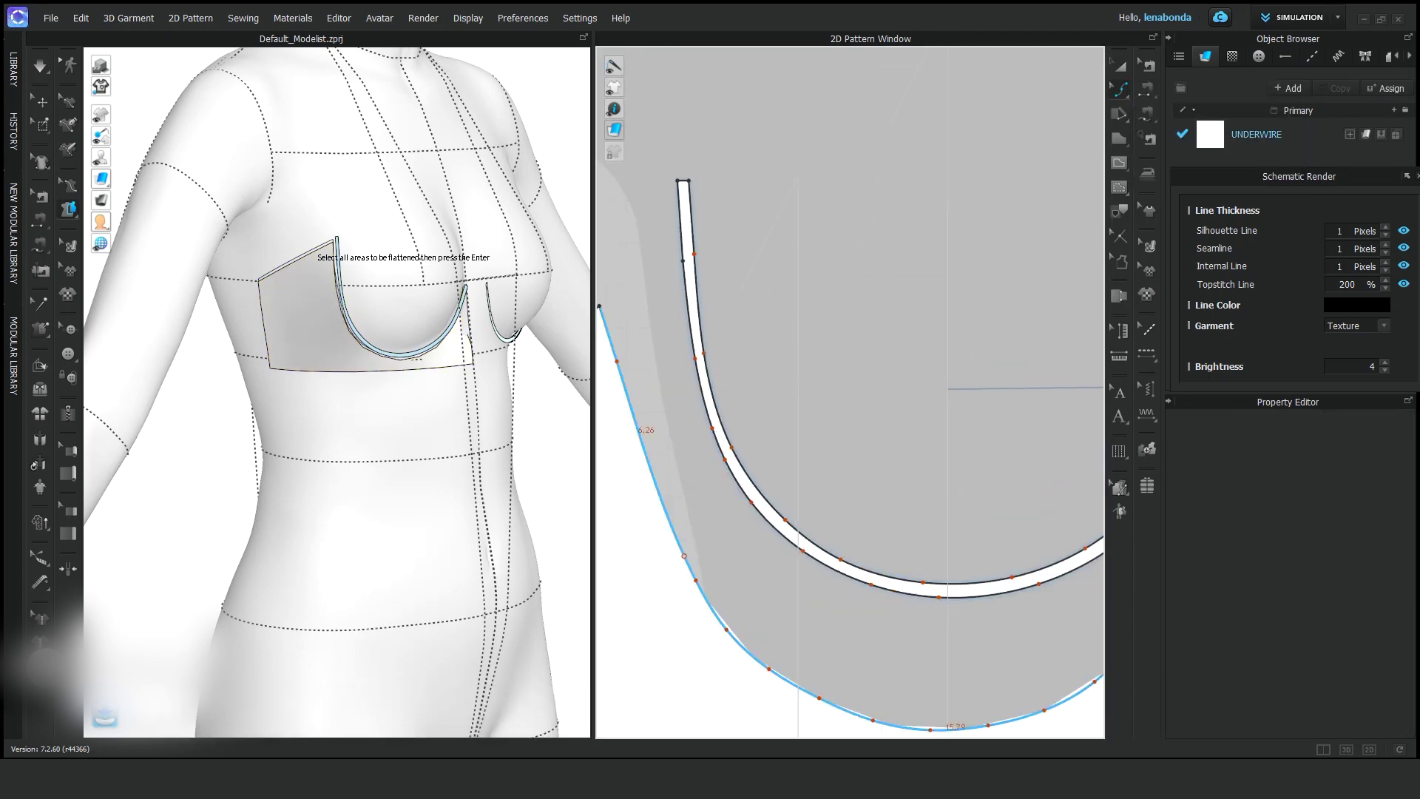
scroll(718, 528, down, 2)
click(718, 528)
key(Escape)
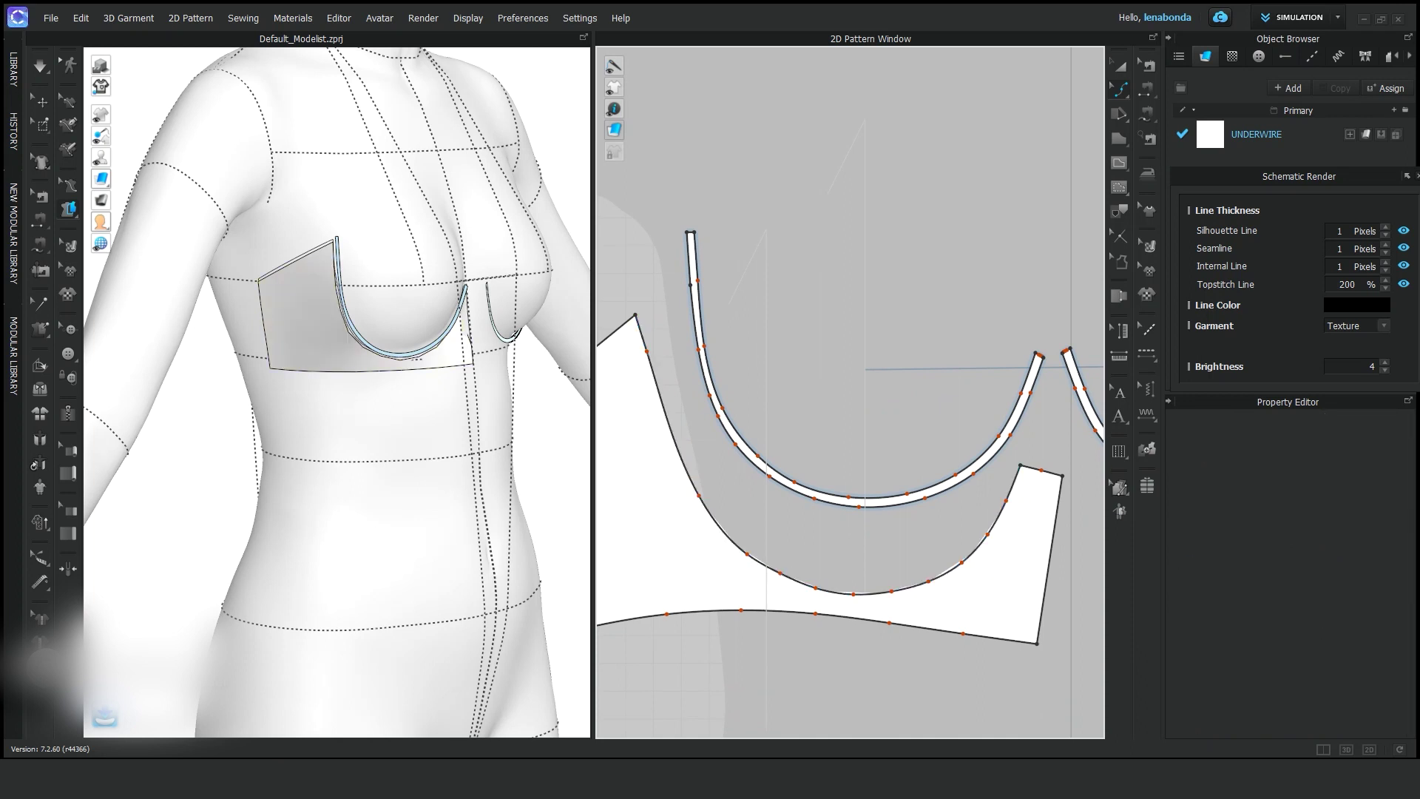
scroll(686, 451, down, 2)
Adjust the curve points on the side piece's cup edge to smooth it.
key(z)
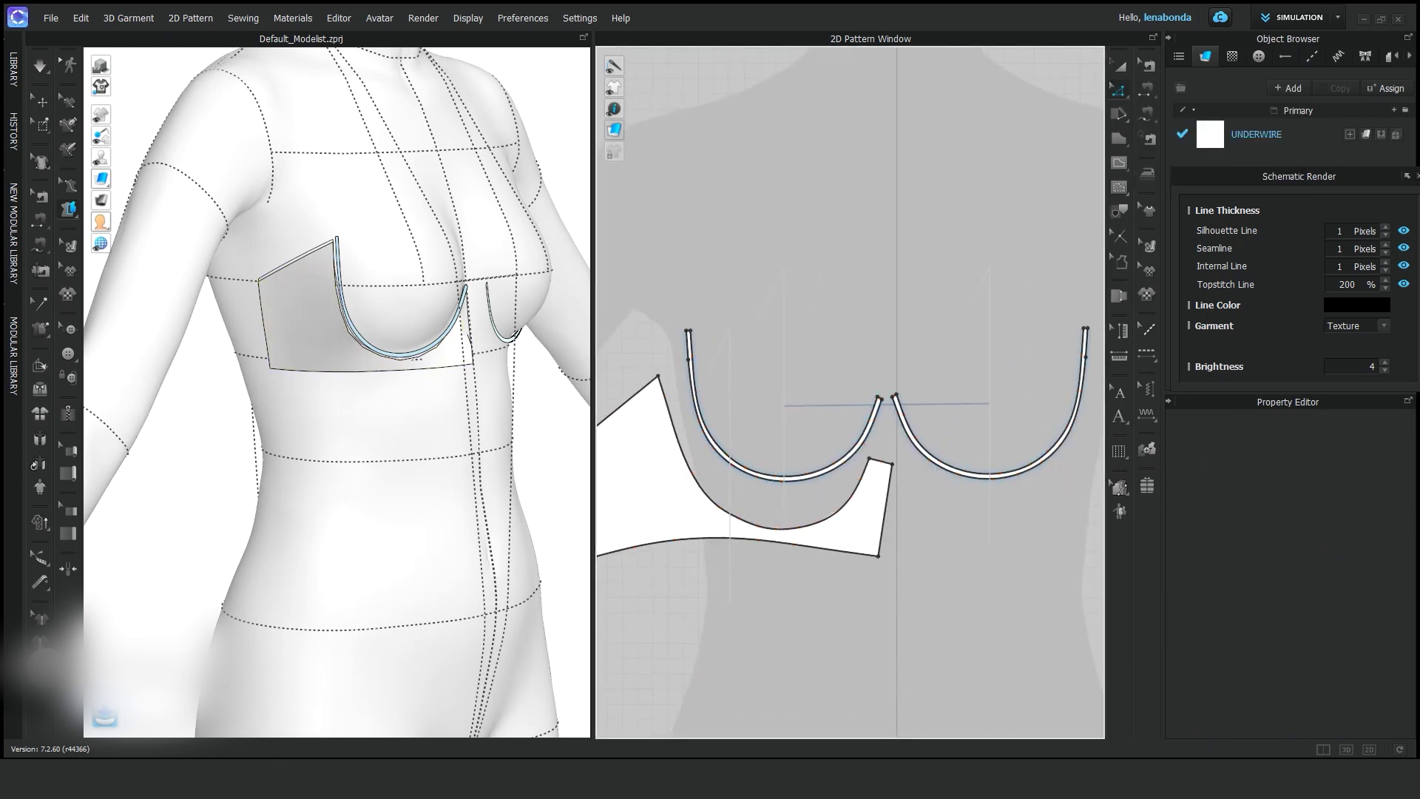
click(698, 429)
click(710, 492)
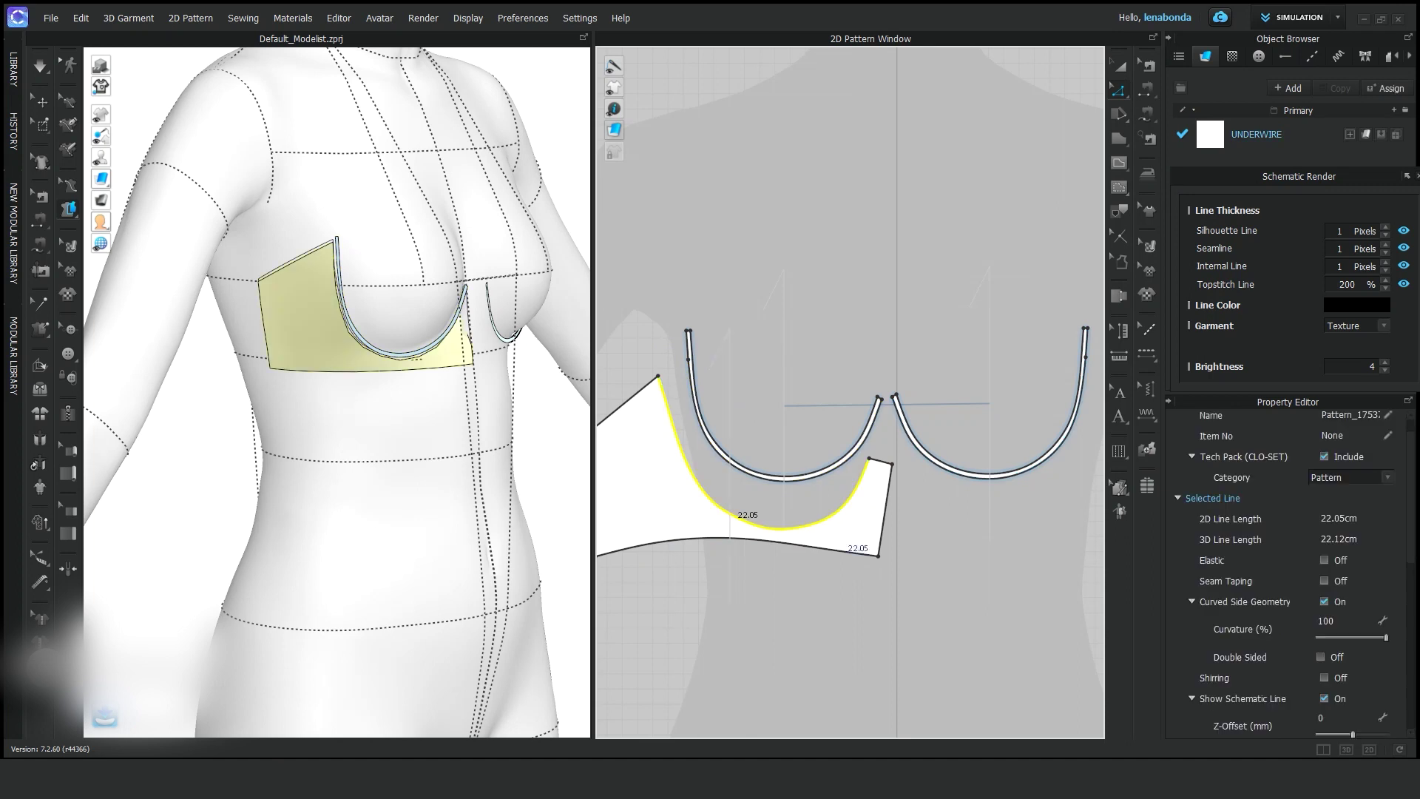
key(Escape)
click(1119, 89)
click(1183, 127)
scroll(757, 543, up, 5)
click(709, 482)
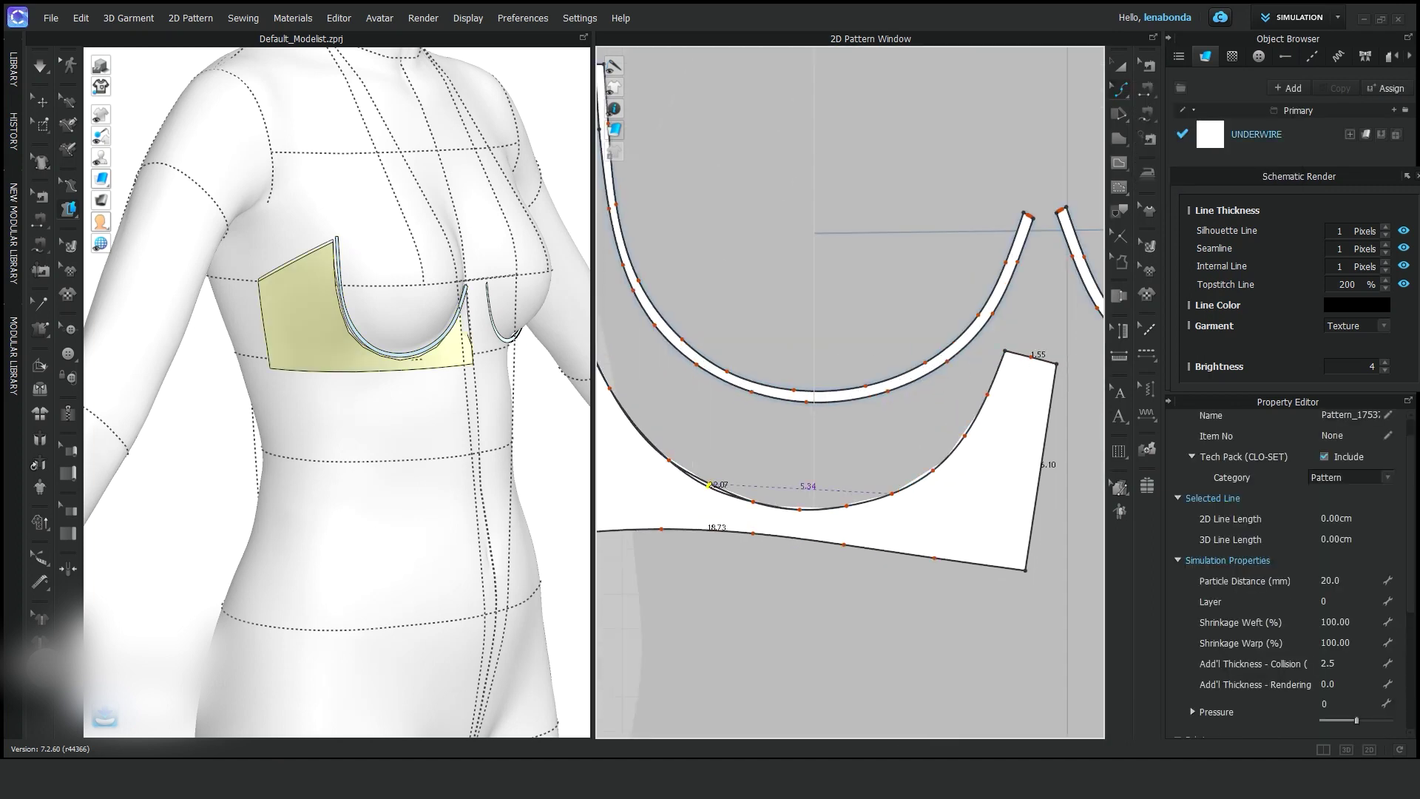
scroll(1003, 374, down, 3)
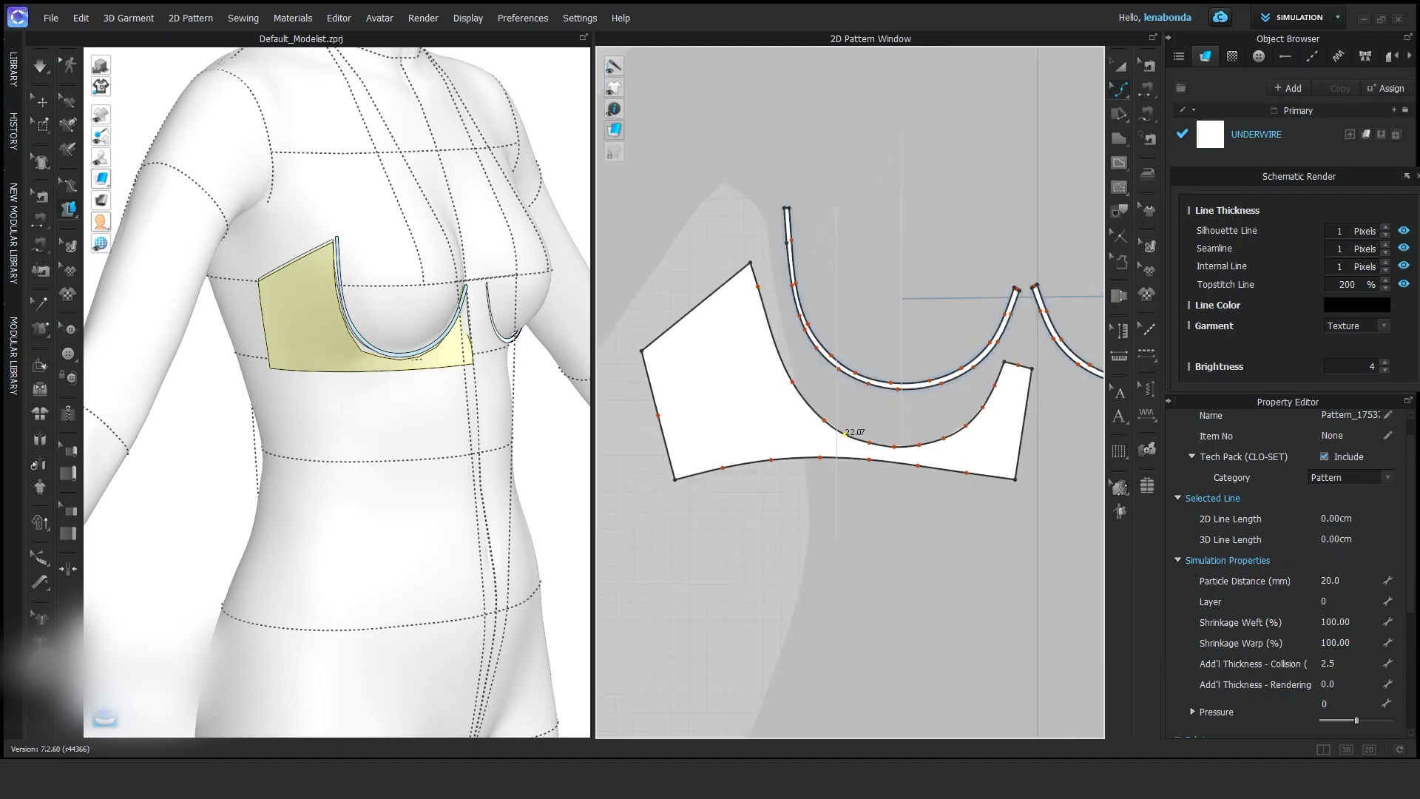
Sew the left underwire to the side piece's curved cup edge (about 22.07 cm to 22.38 cm).
click(1146, 89)
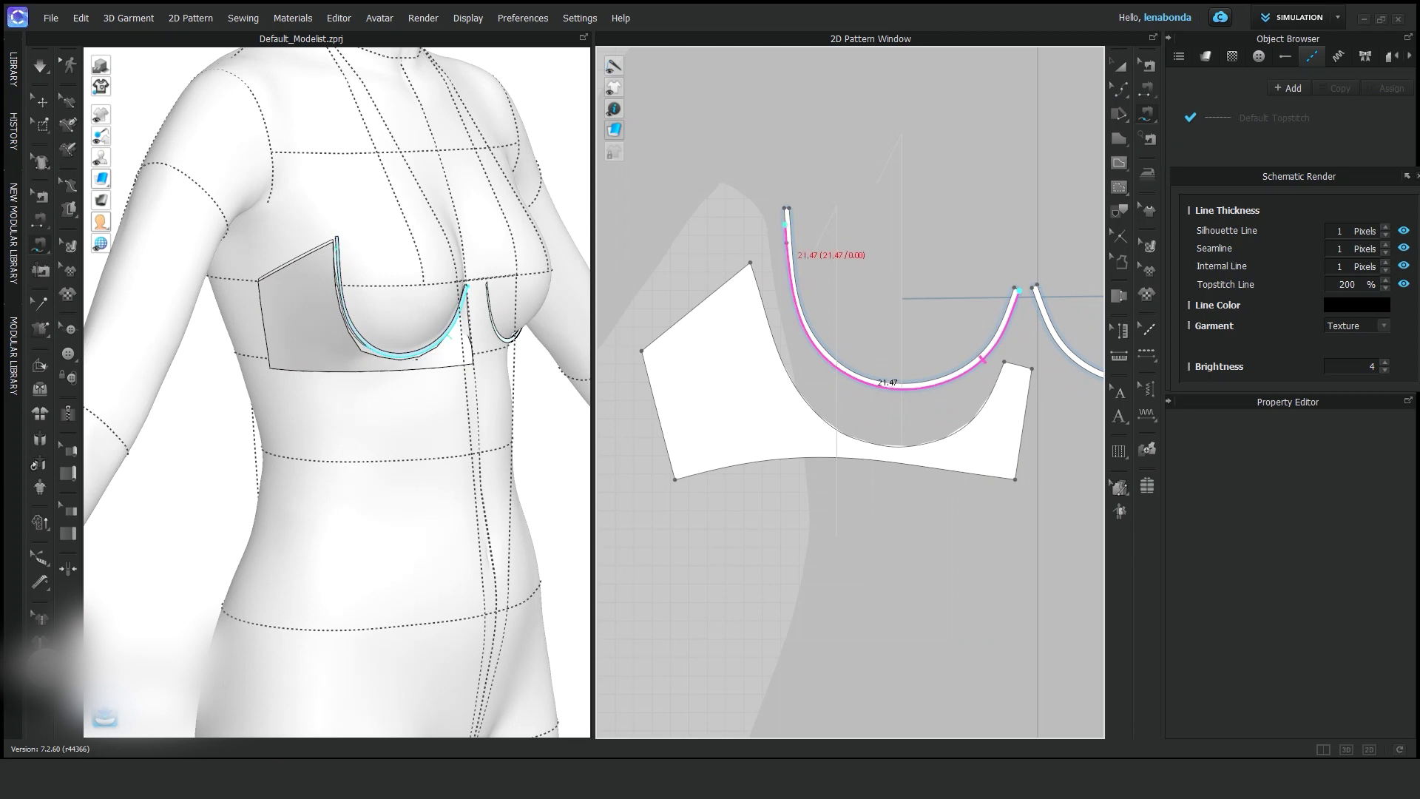
click(992, 388)
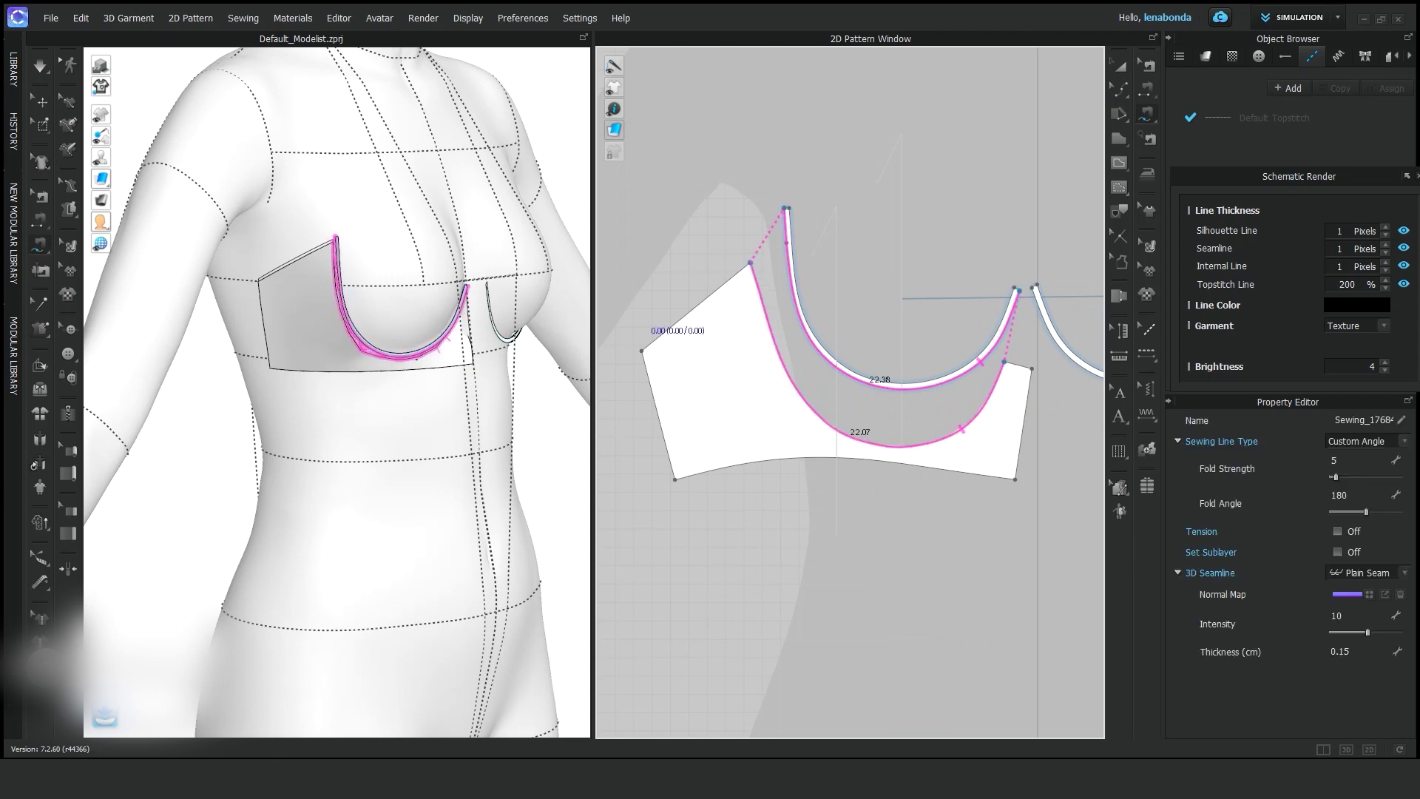
scroll(728, 479, down, 3)
right_click(858, 468)
key(Escape)
Select the whole side band pattern with Select/Move.
key(z)
key(a)
click(710, 458)
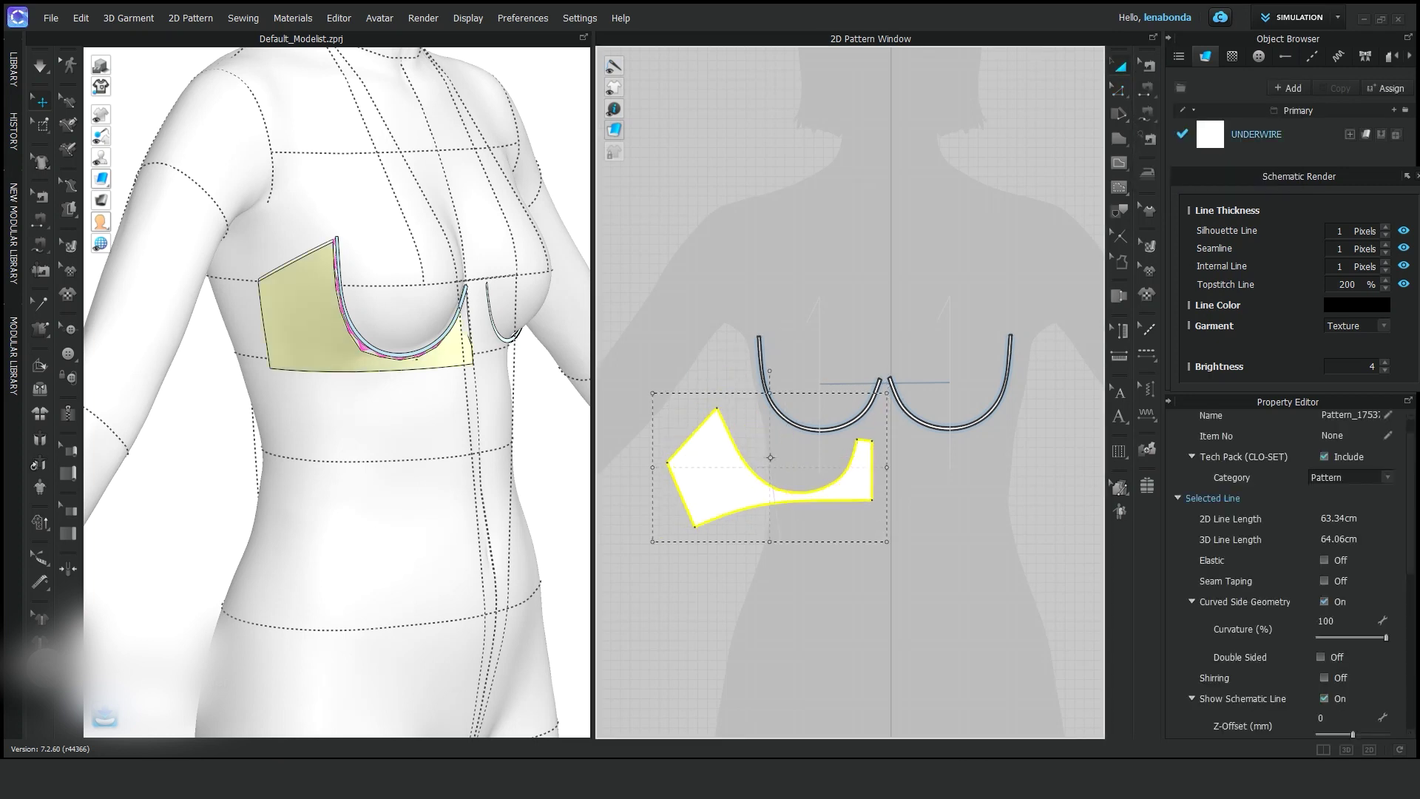
scroll(791, 459, up, 3)
scroll(792, 459, down, 3)
Retract the side piece's centre edge outline by 0.30 cm.
key(z)
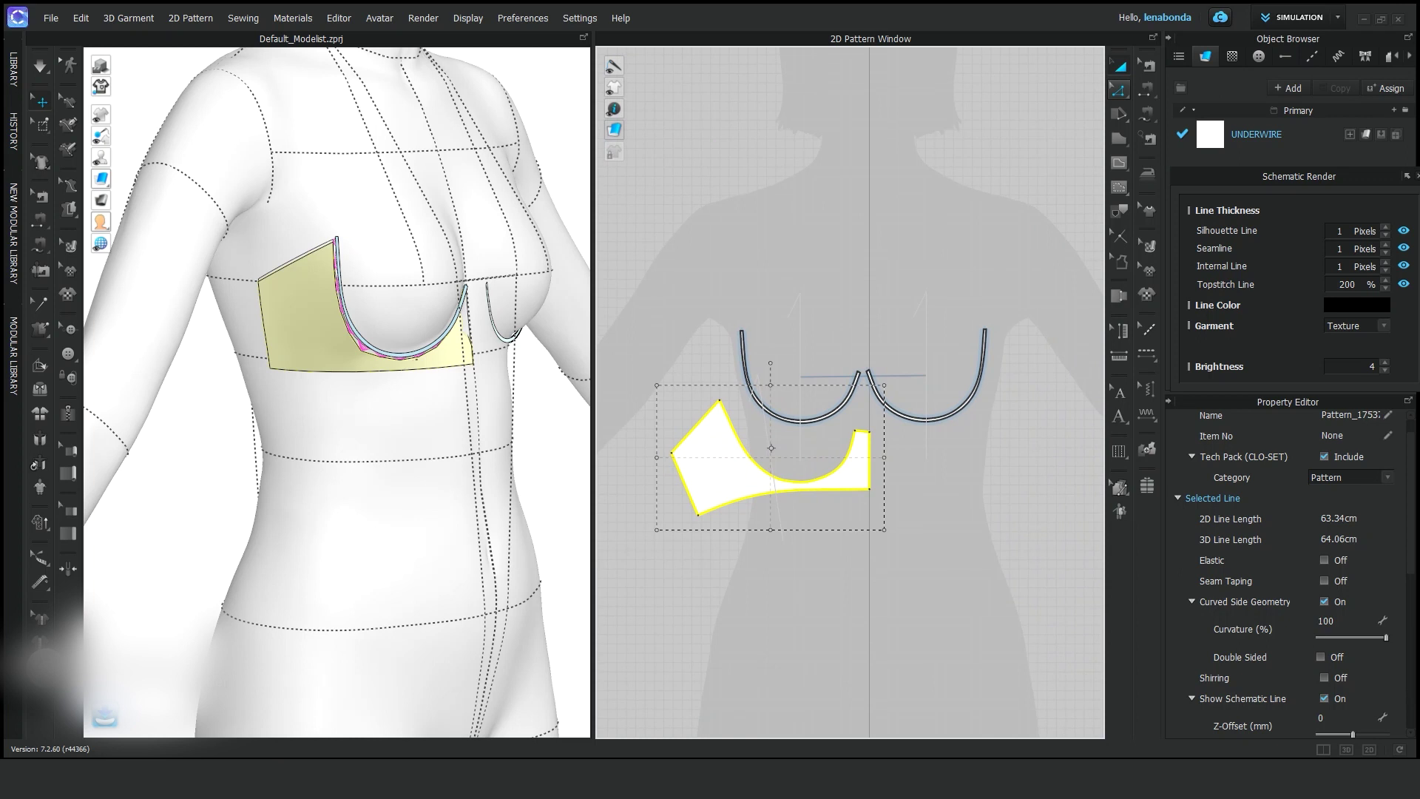
right_click(870, 455)
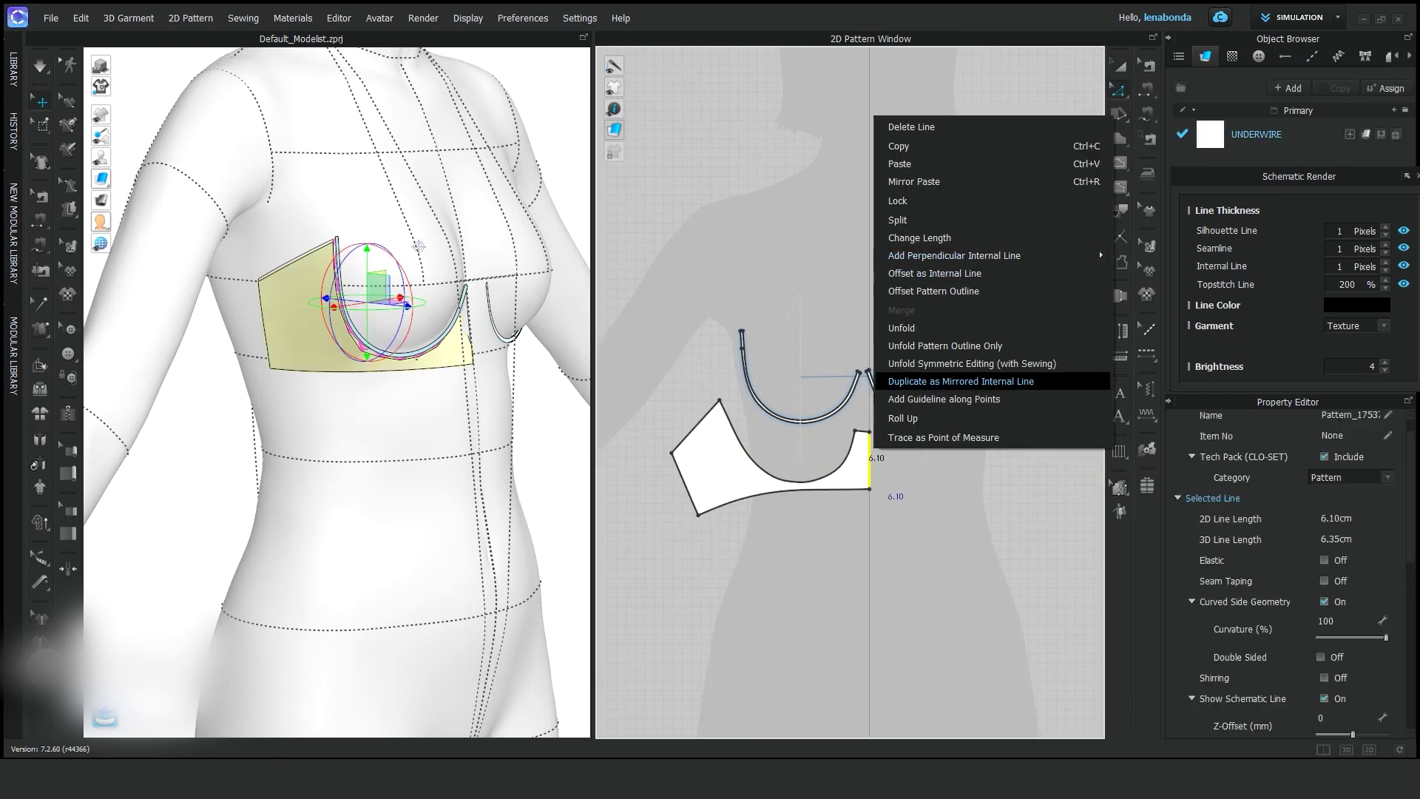
click(933, 291)
key(Return)
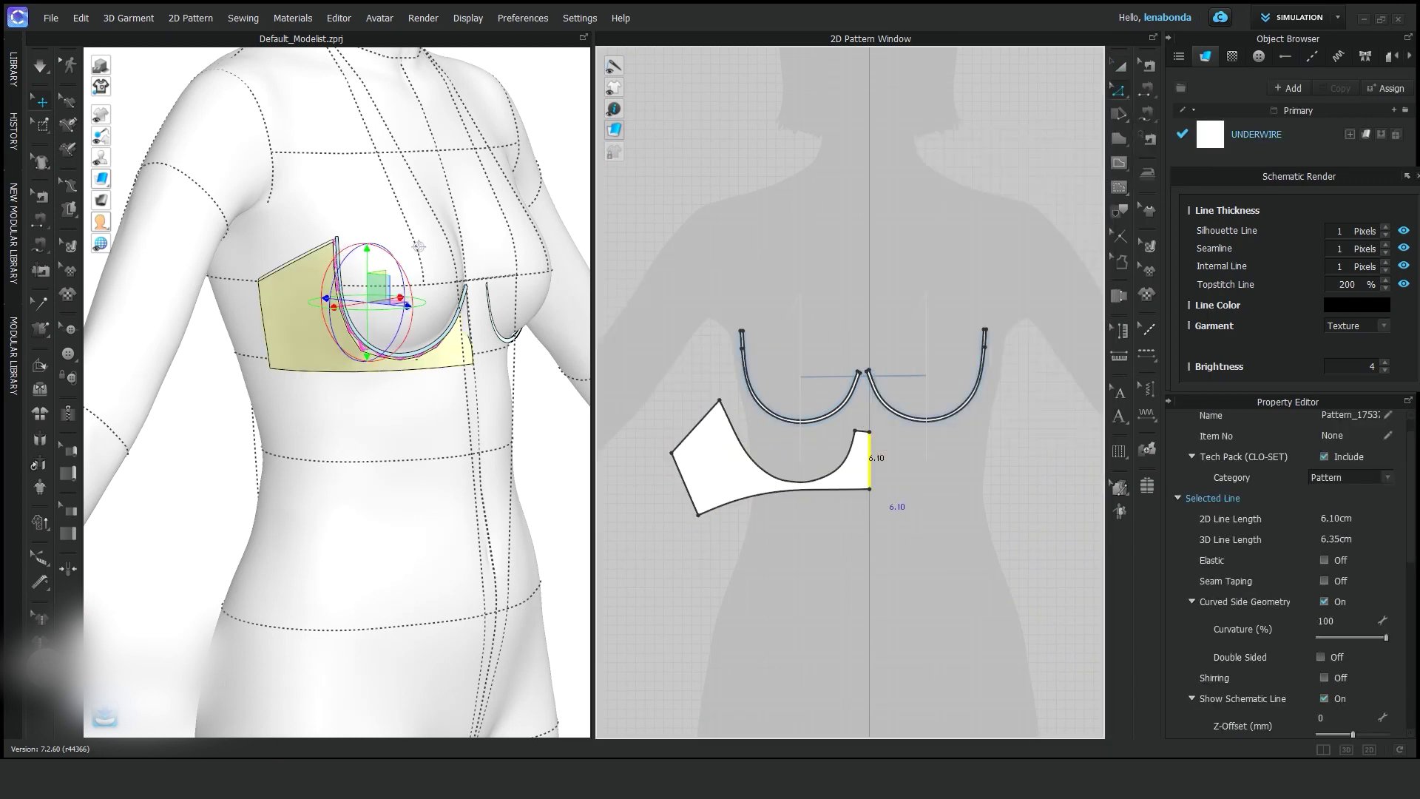
Unfold the side piece symmetrically along its centre edge, with sewing.
scroll(854, 439, up, 4)
right_click(899, 579)
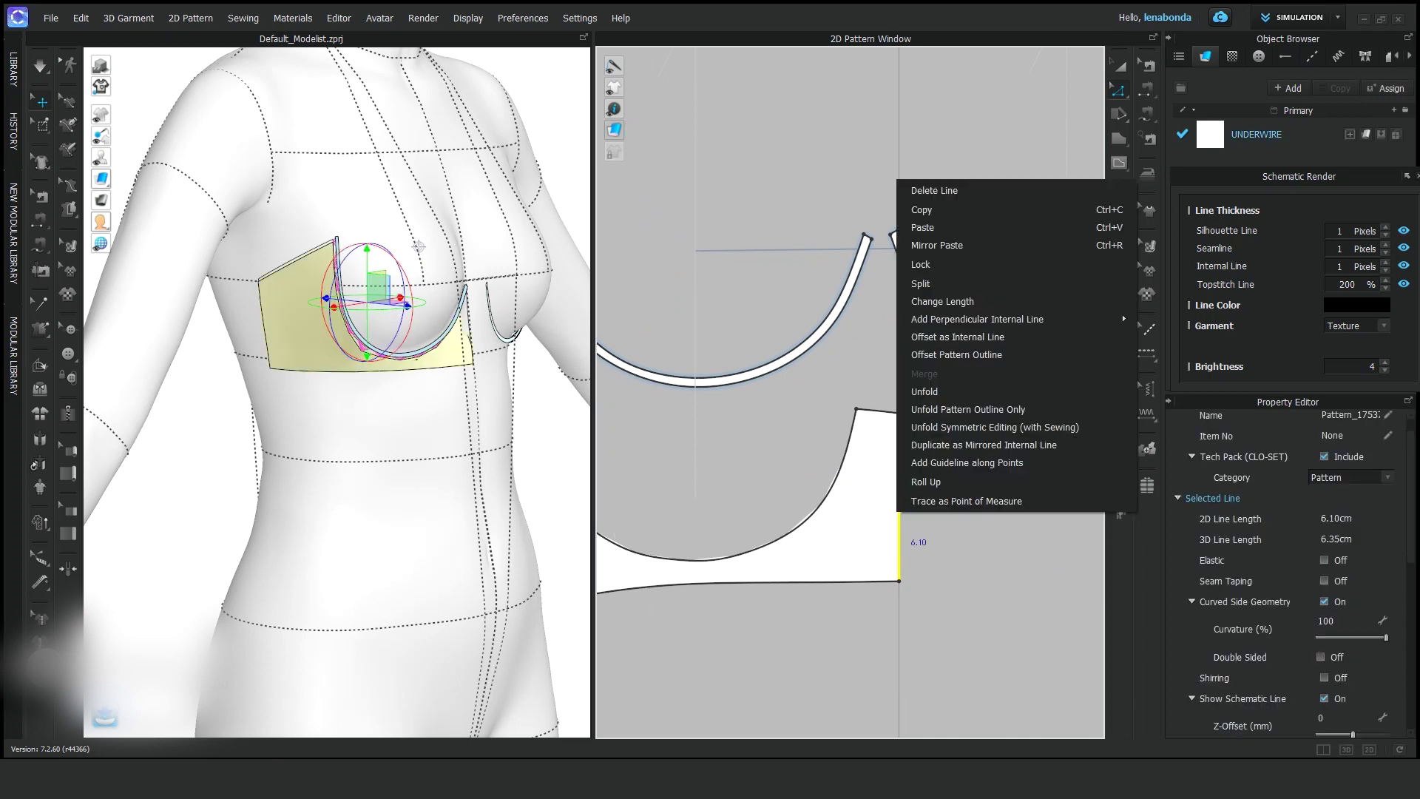
click(946, 426)
scroll(813, 577, down, 5)
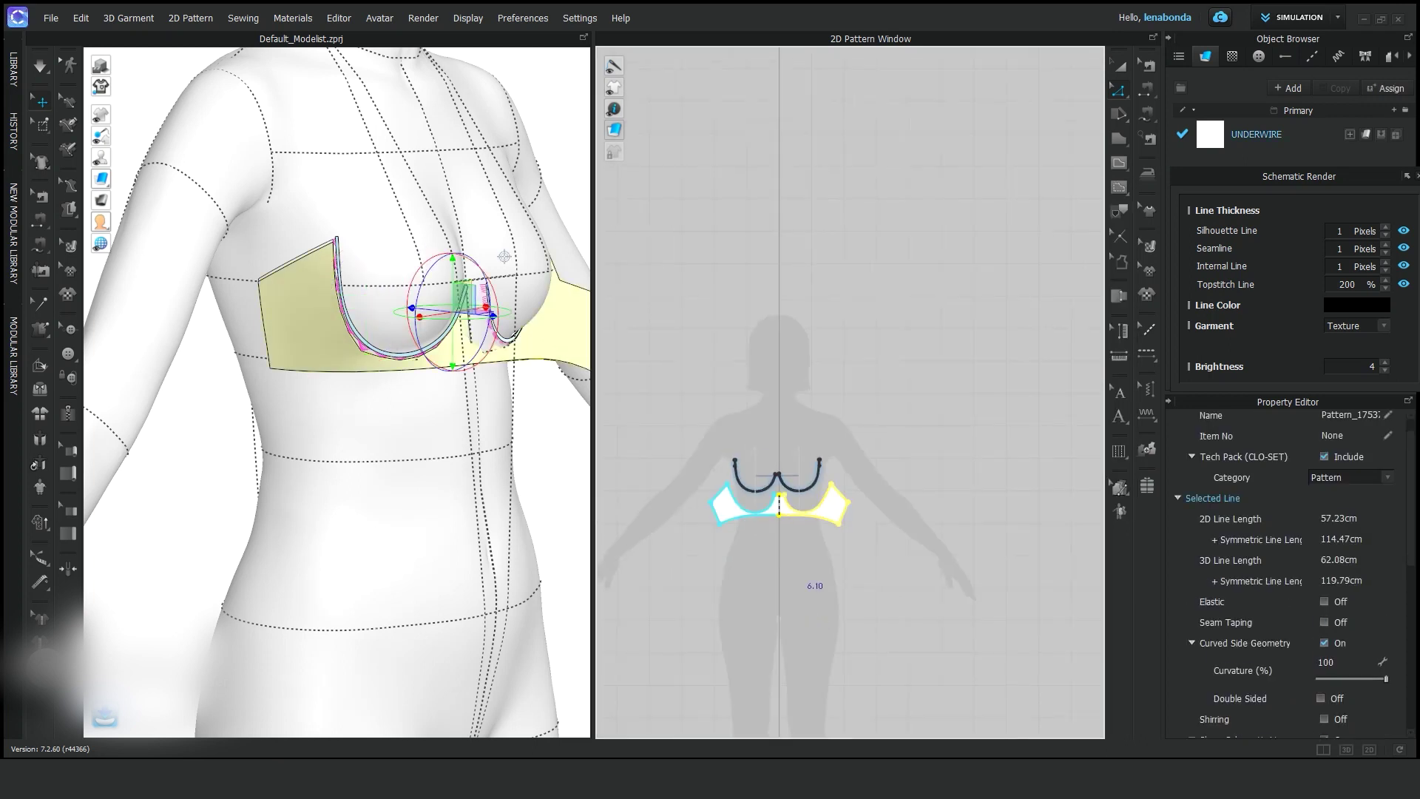
scroll(813, 577, up, 3)
Check the symmetric front band from three-quarter, side, front and back views.
click(1146, 112)
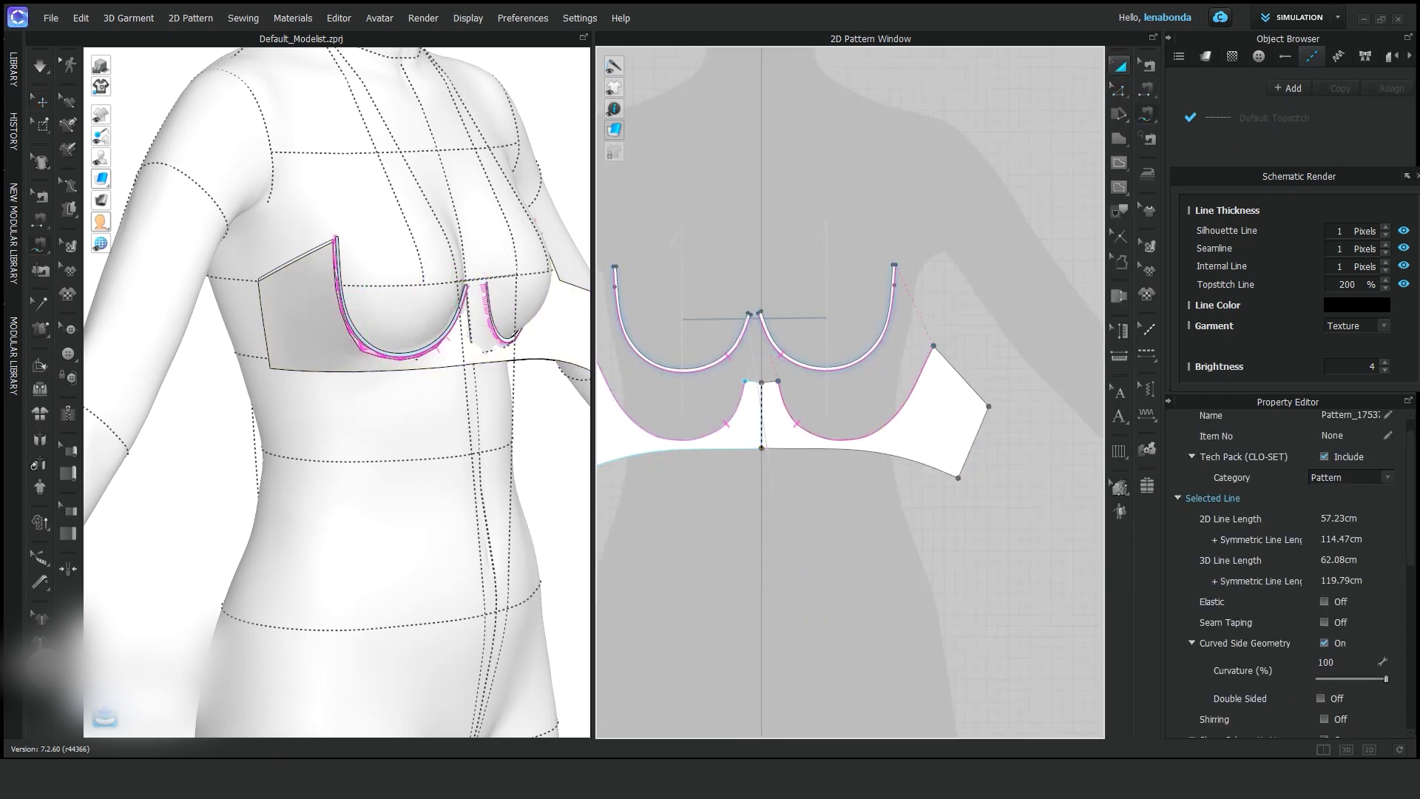
key(a)
scroll(792, 388, up, 2)
scroll(336, 392, down, 2)
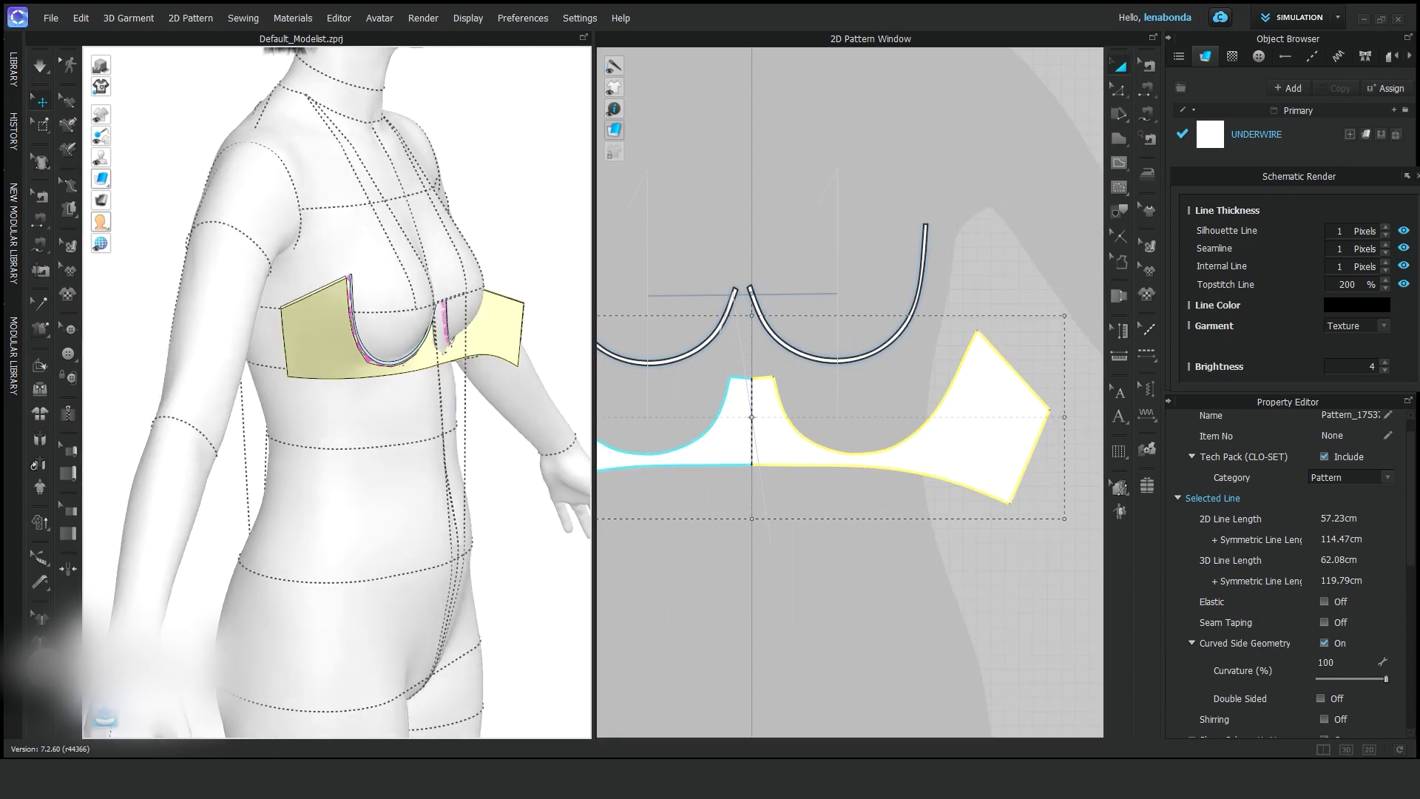
right_drag(336, 392, 542, 231)
key(6)
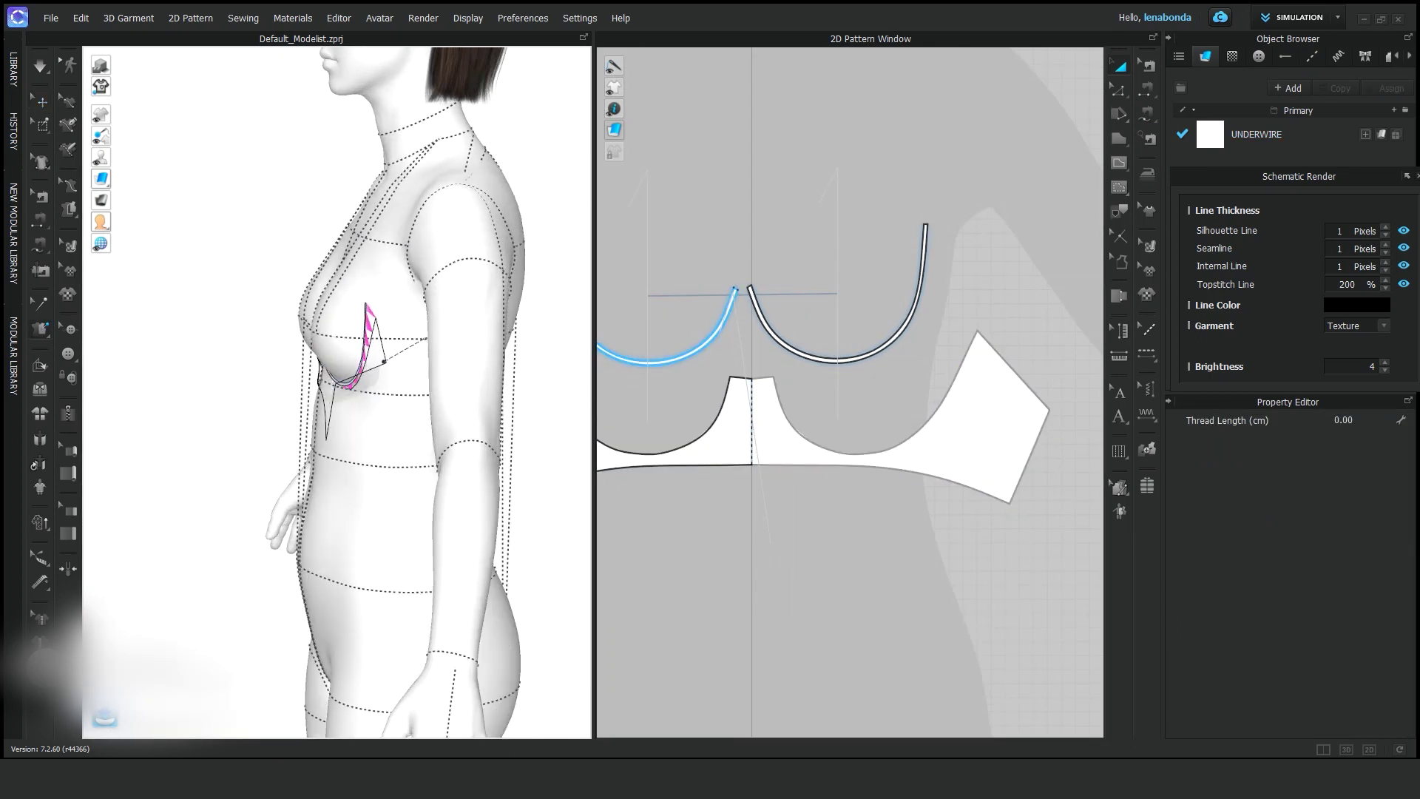
key(2)
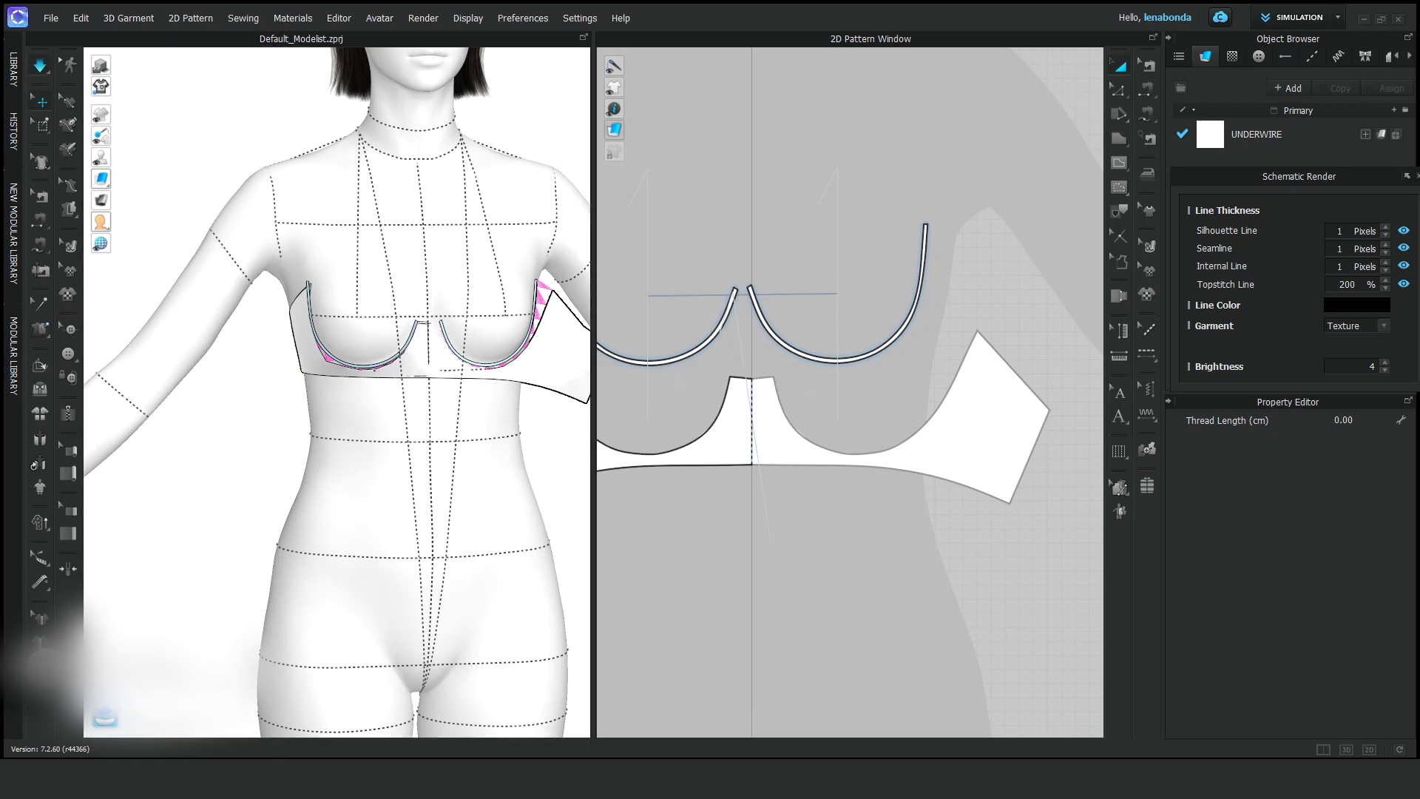
key(1)
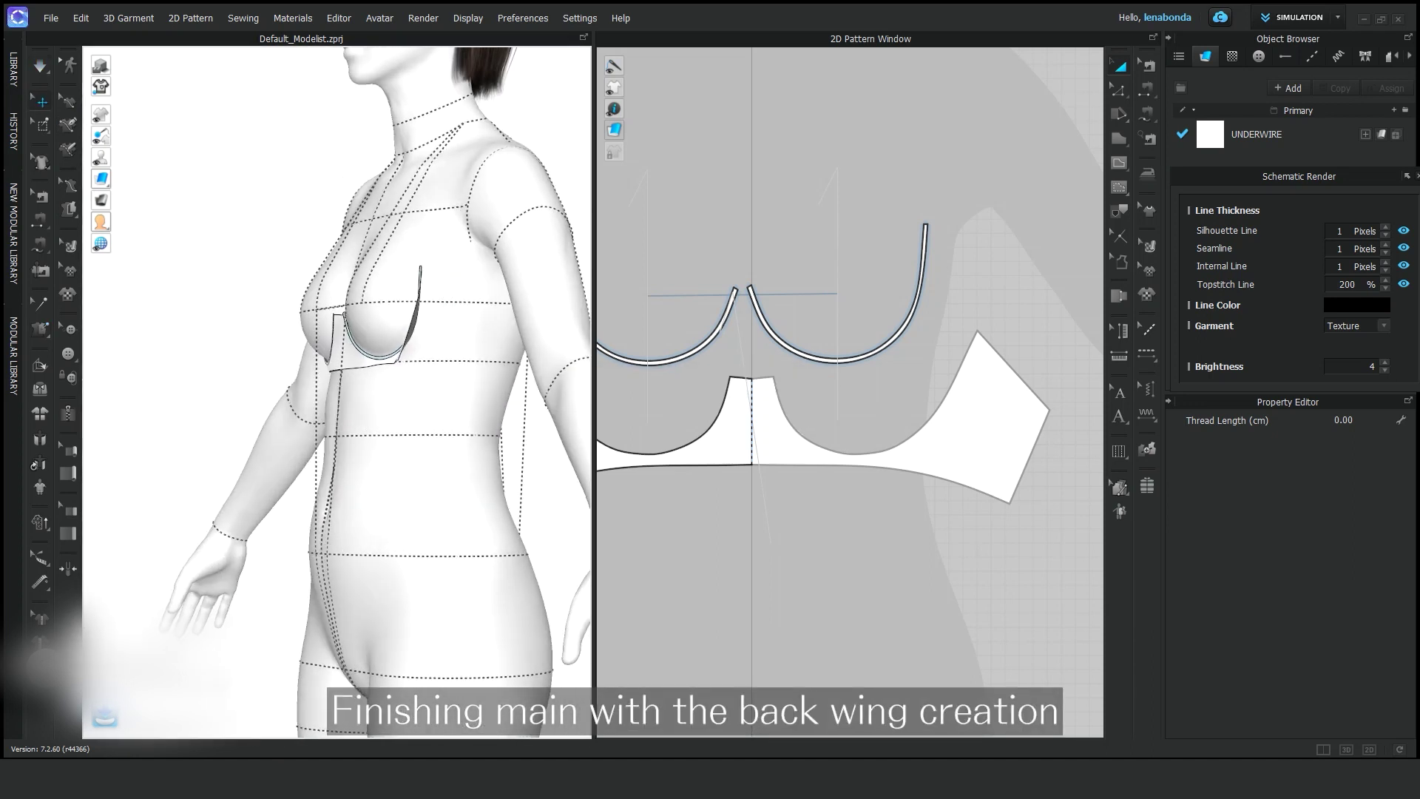
key(8)
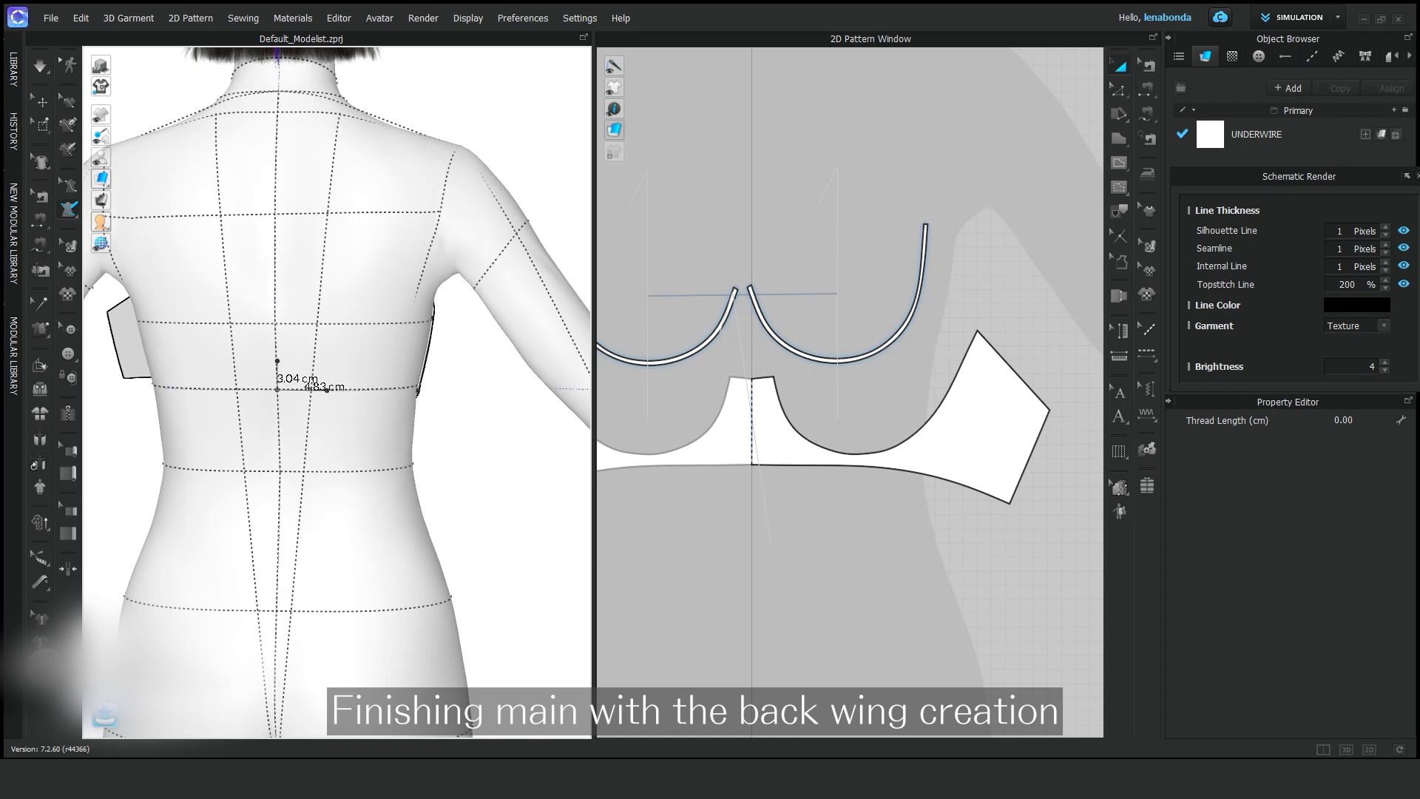
Draw the back-wing band's upper and lower curves on the avatar's back with the 3D line tool.
right_drag(390, 386, 319, 393)
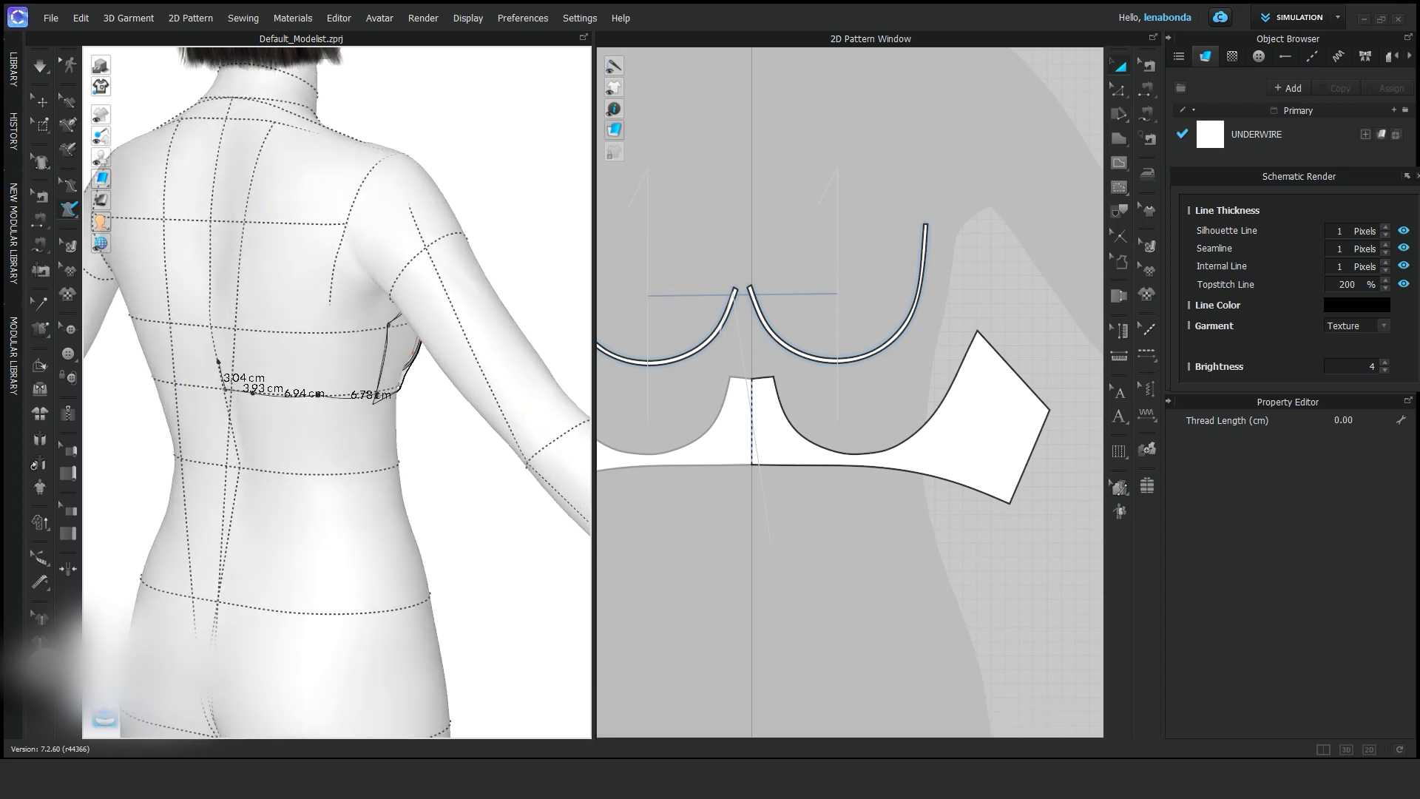
scroll(374, 397, up, 5)
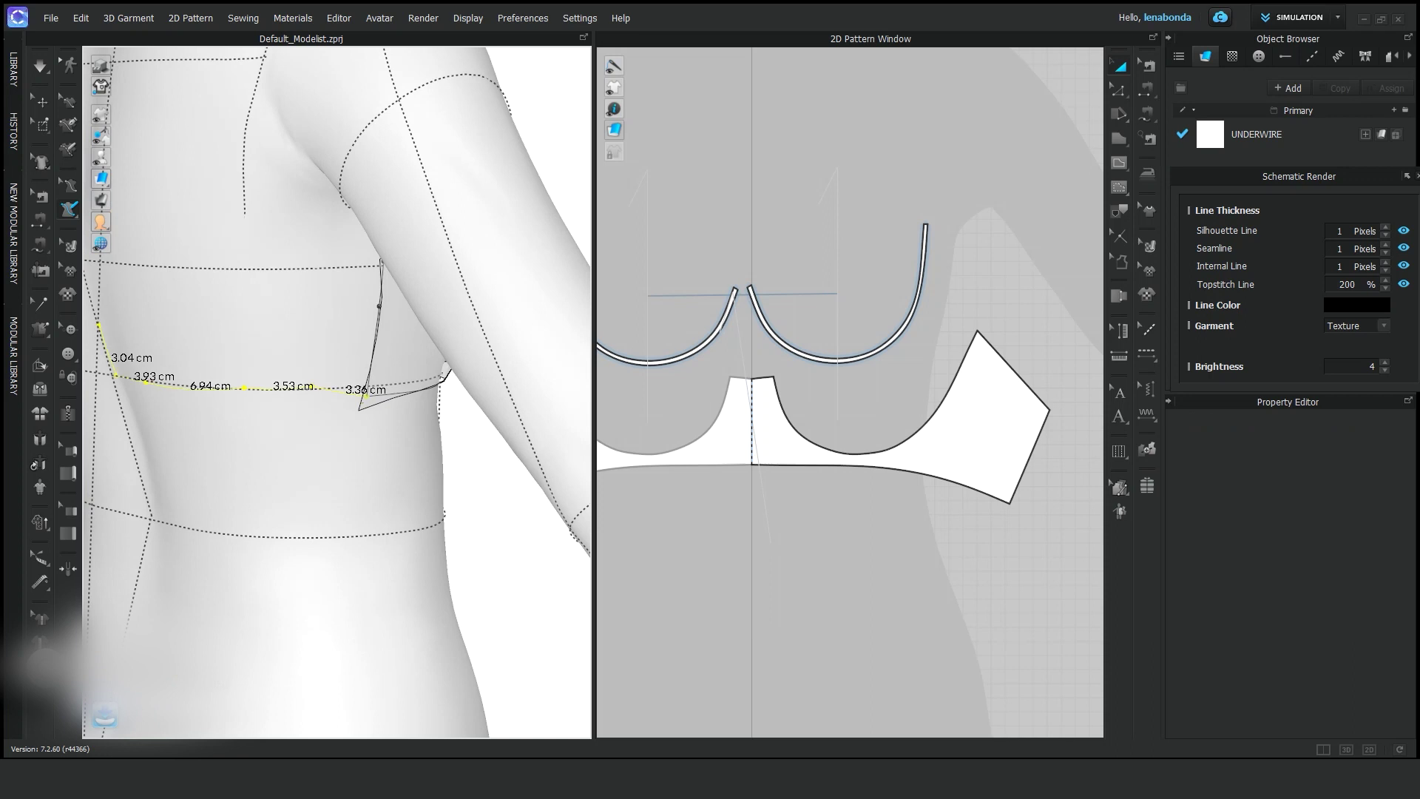
right_drag(377, 255, 515, 249)
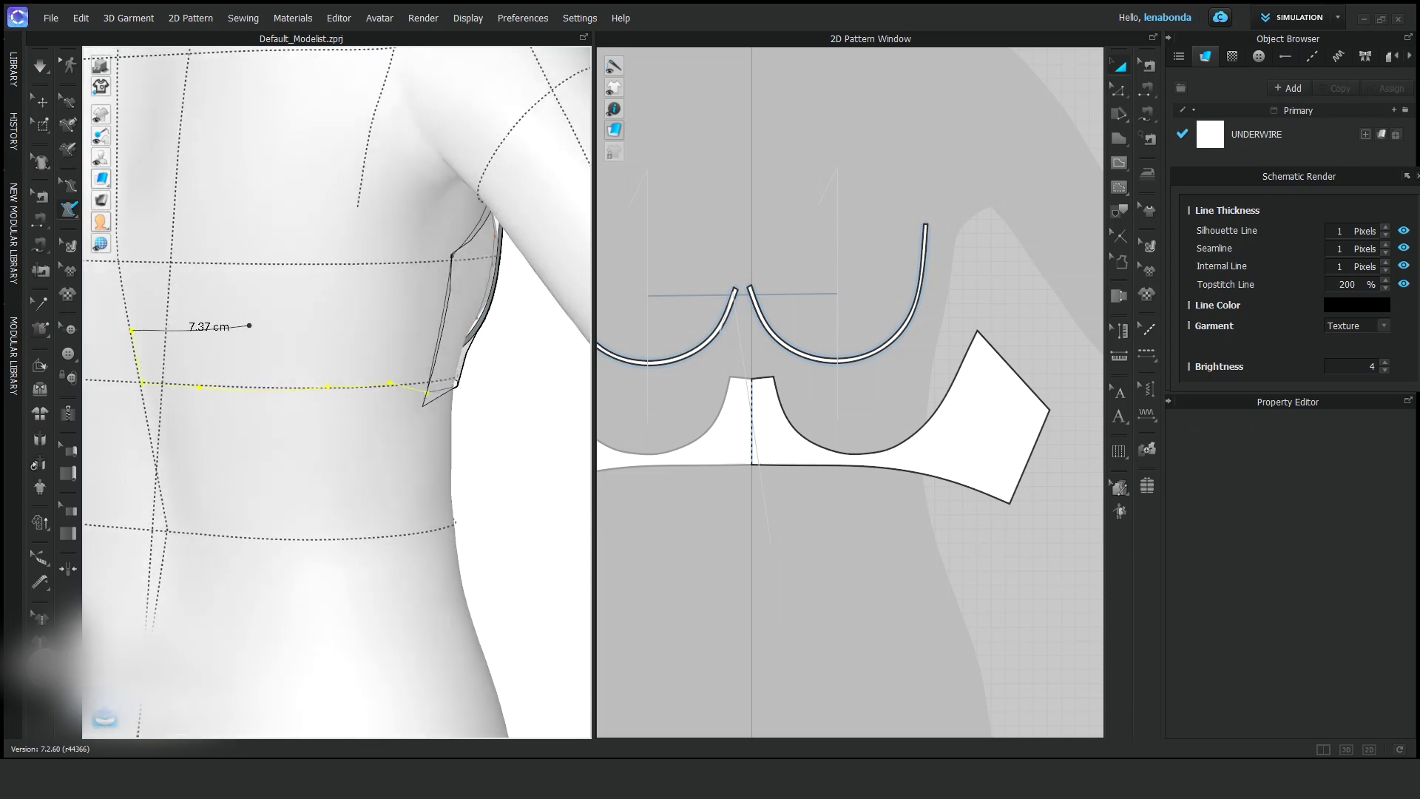
right_drag(355, 310, 296, 315)
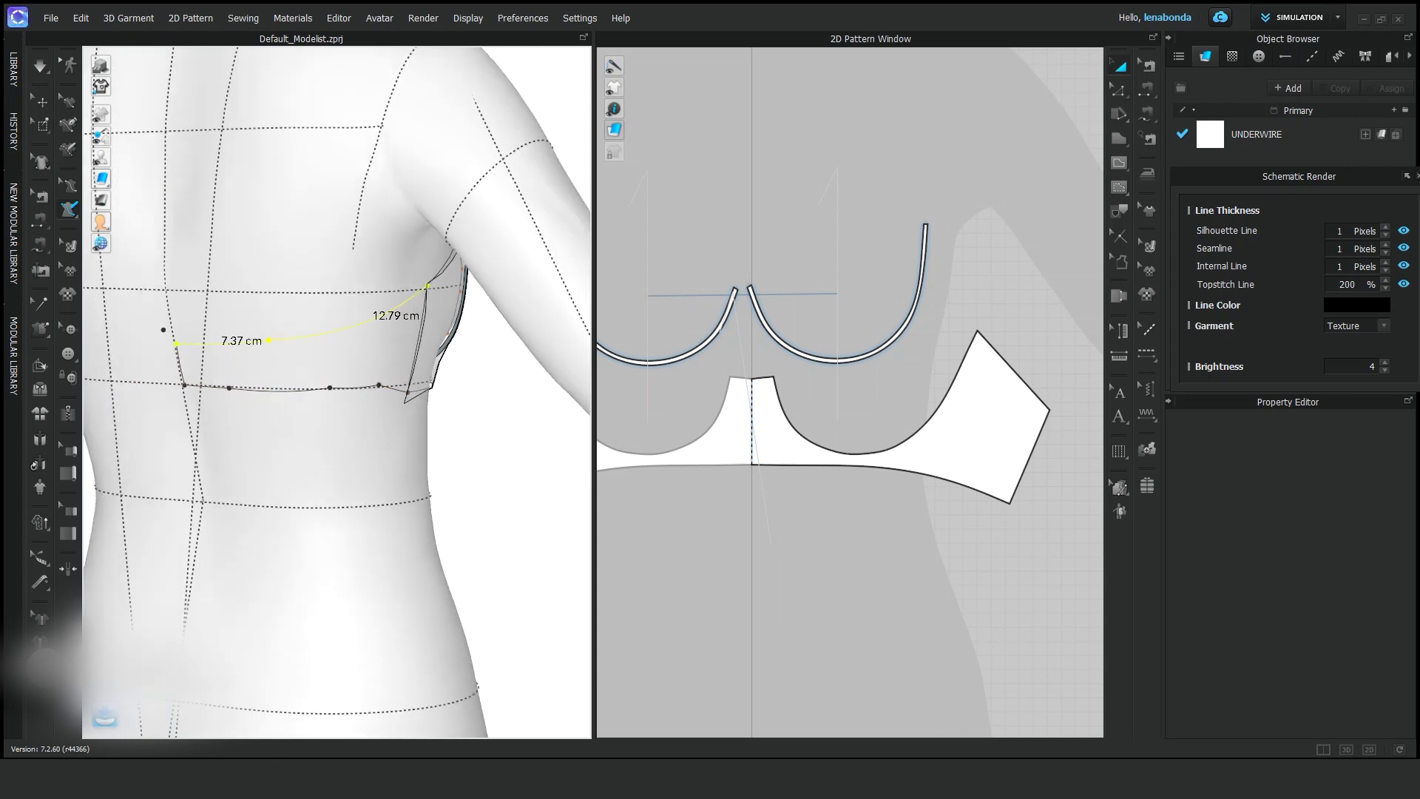
click(69, 185)
click(111, 211)
right_drag(198, 210, 444, 392)
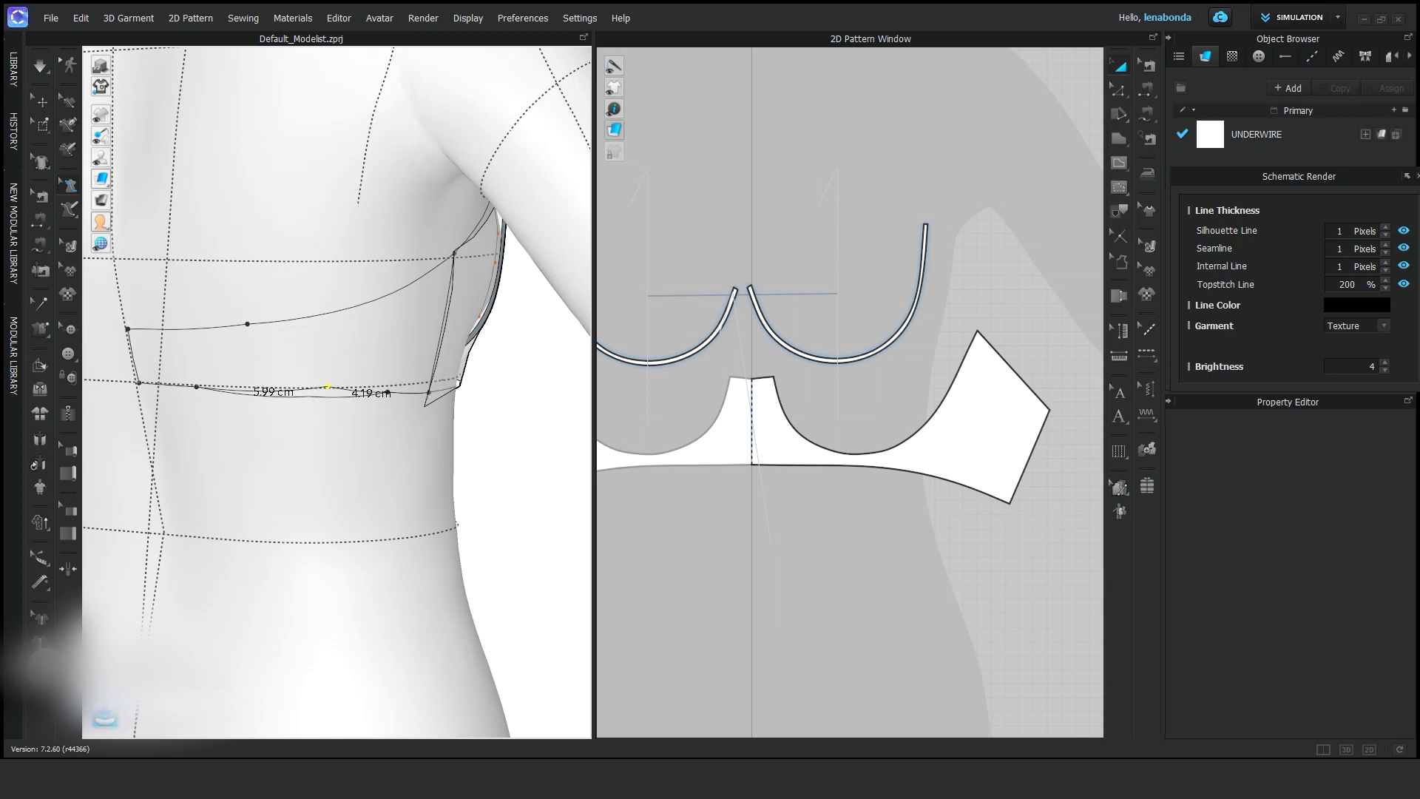
right_drag(310, 396, 457, 372)
Pick the enclosed back band area for flattening.
click(69, 209)
click(111, 225)
click(421, 307)
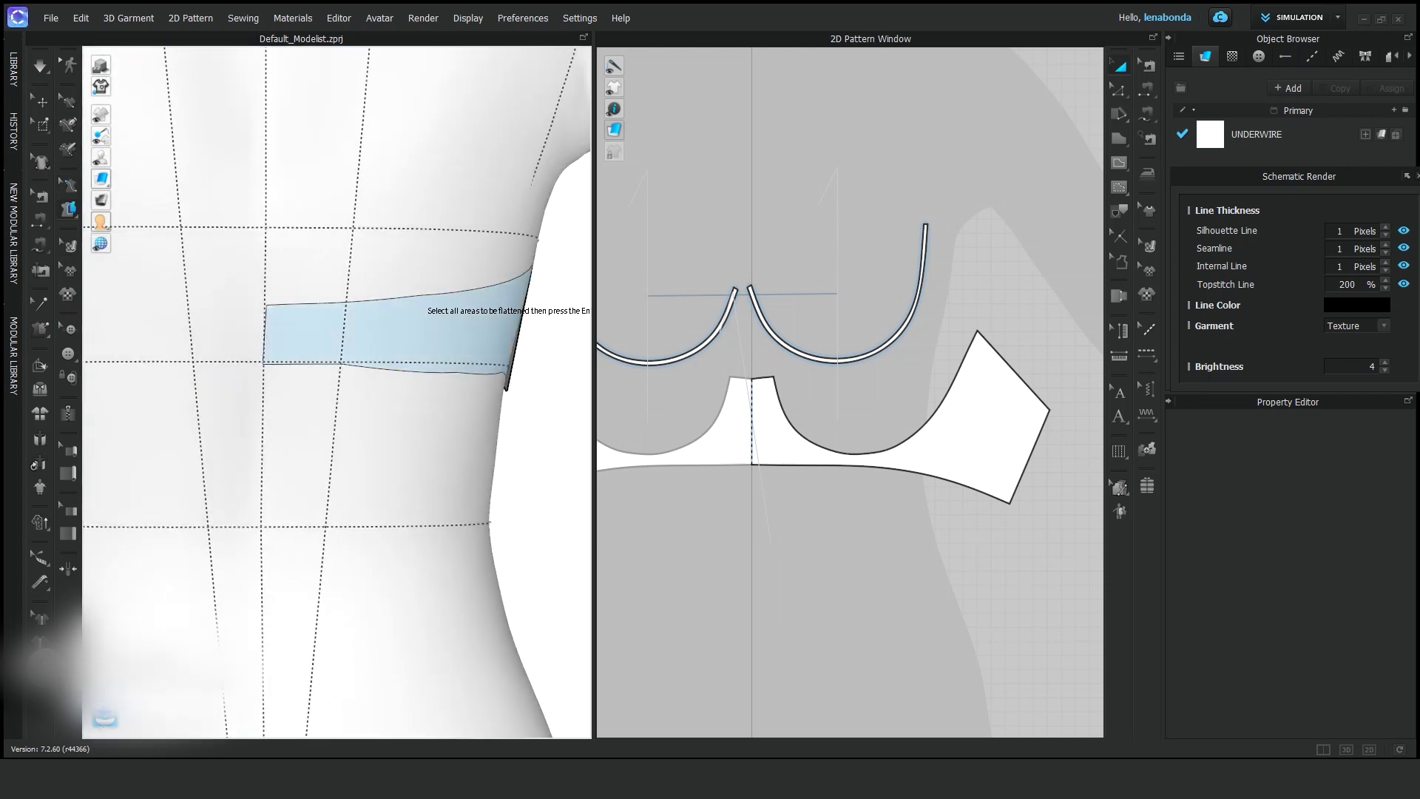
Flatten the back-wing band into a 2D pattern.
key(Return)
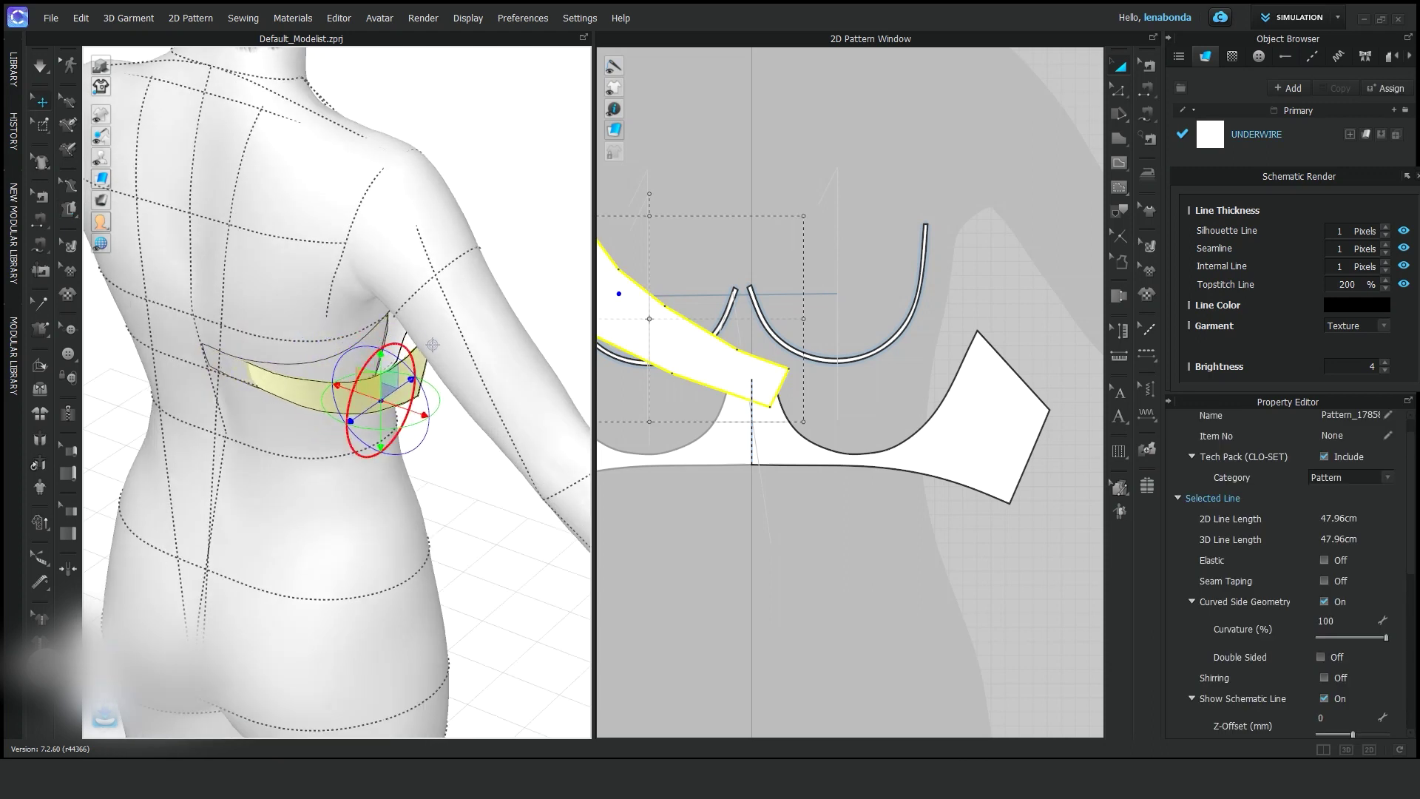
key(4)
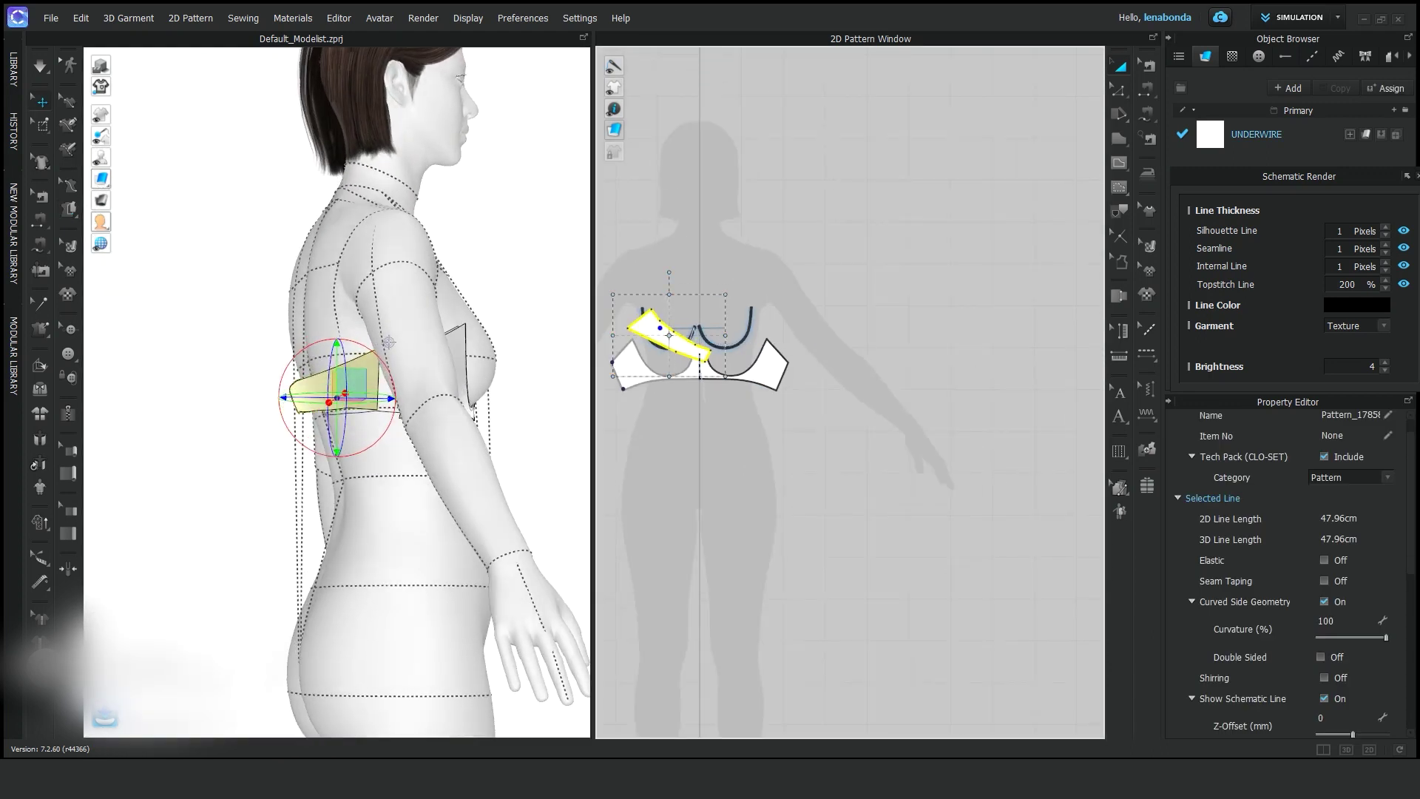
scroll(835, 377, up, 5)
Curve the side back piece's lower edge and remove extra points from its right edge.
click(1120, 88)
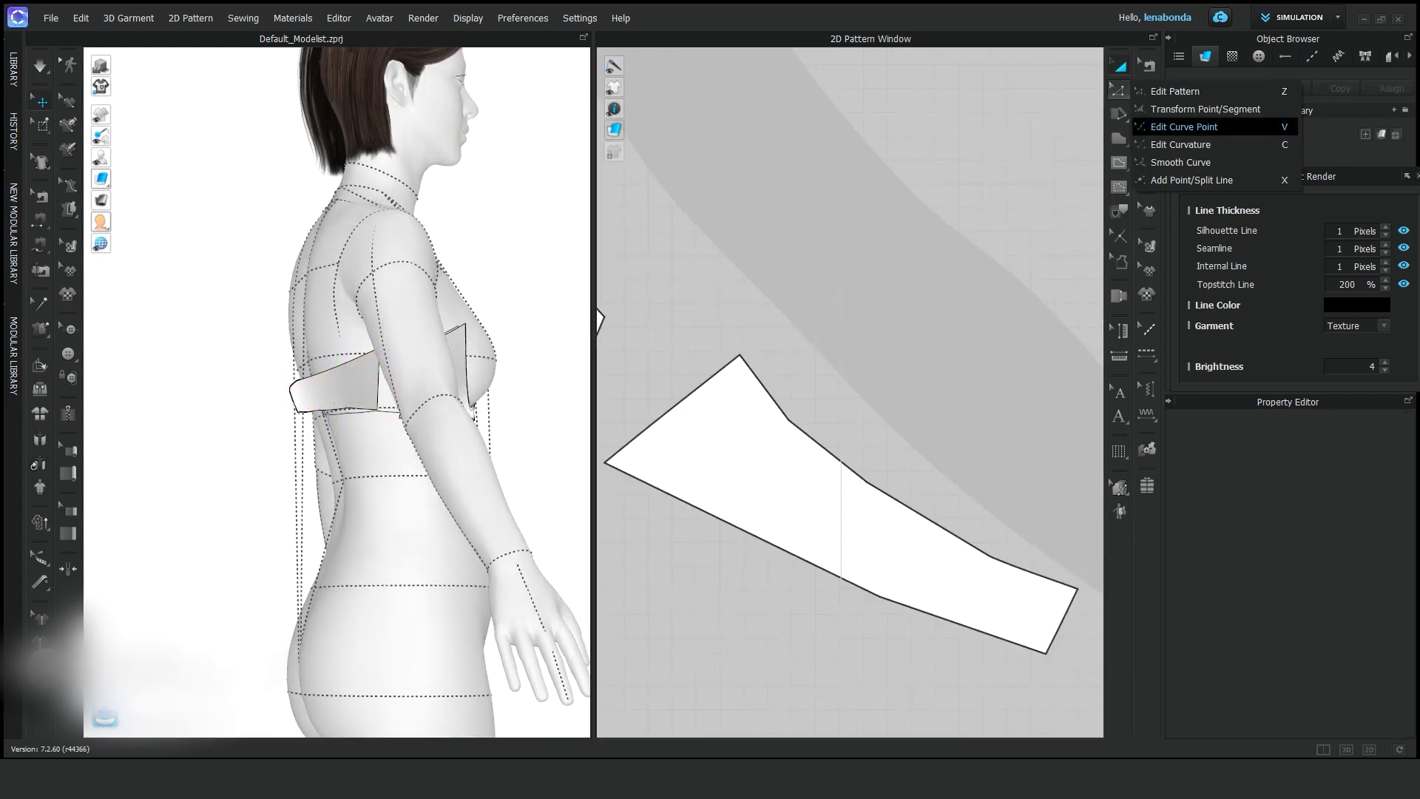
click(879, 490)
scroll(859, 454, up, 3)
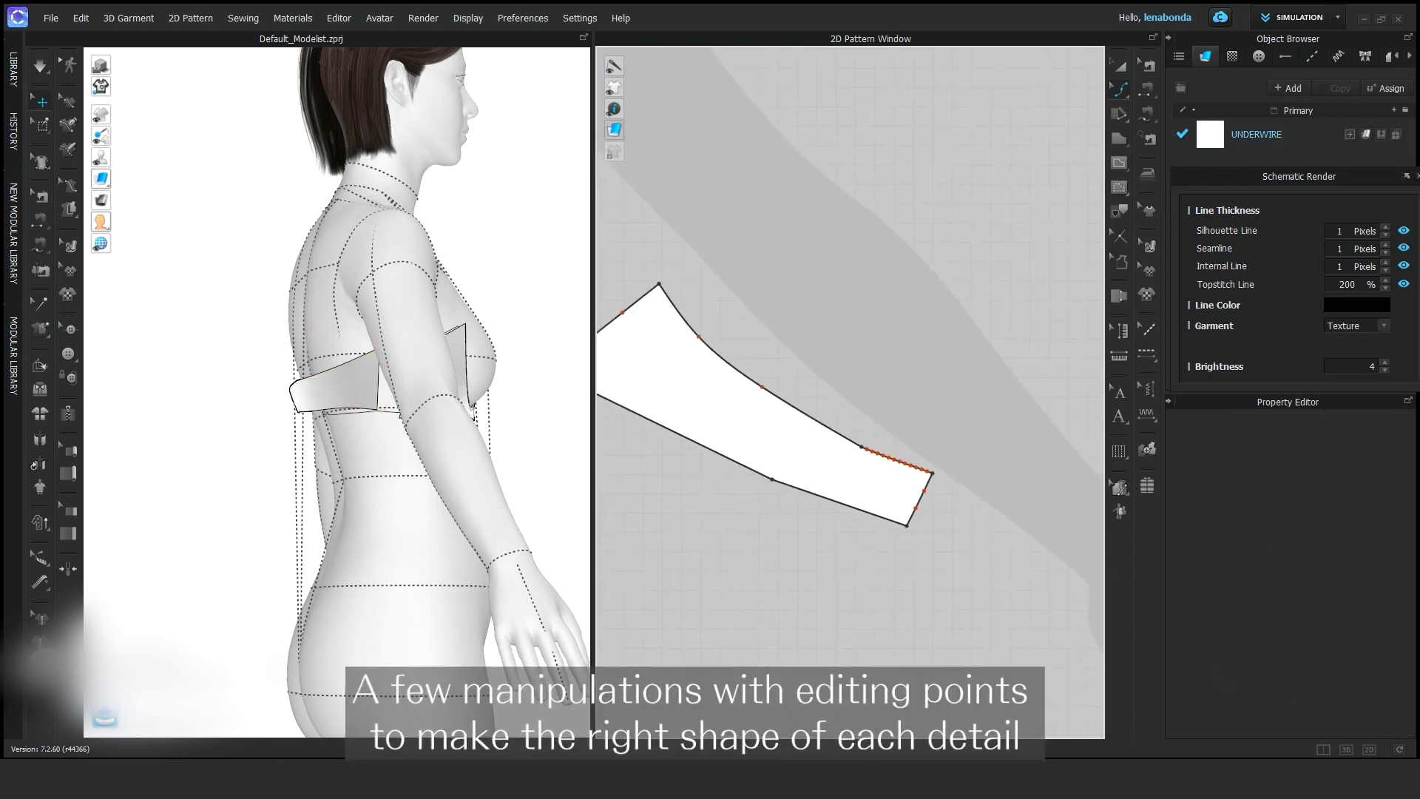
scroll(976, 555, down, 2)
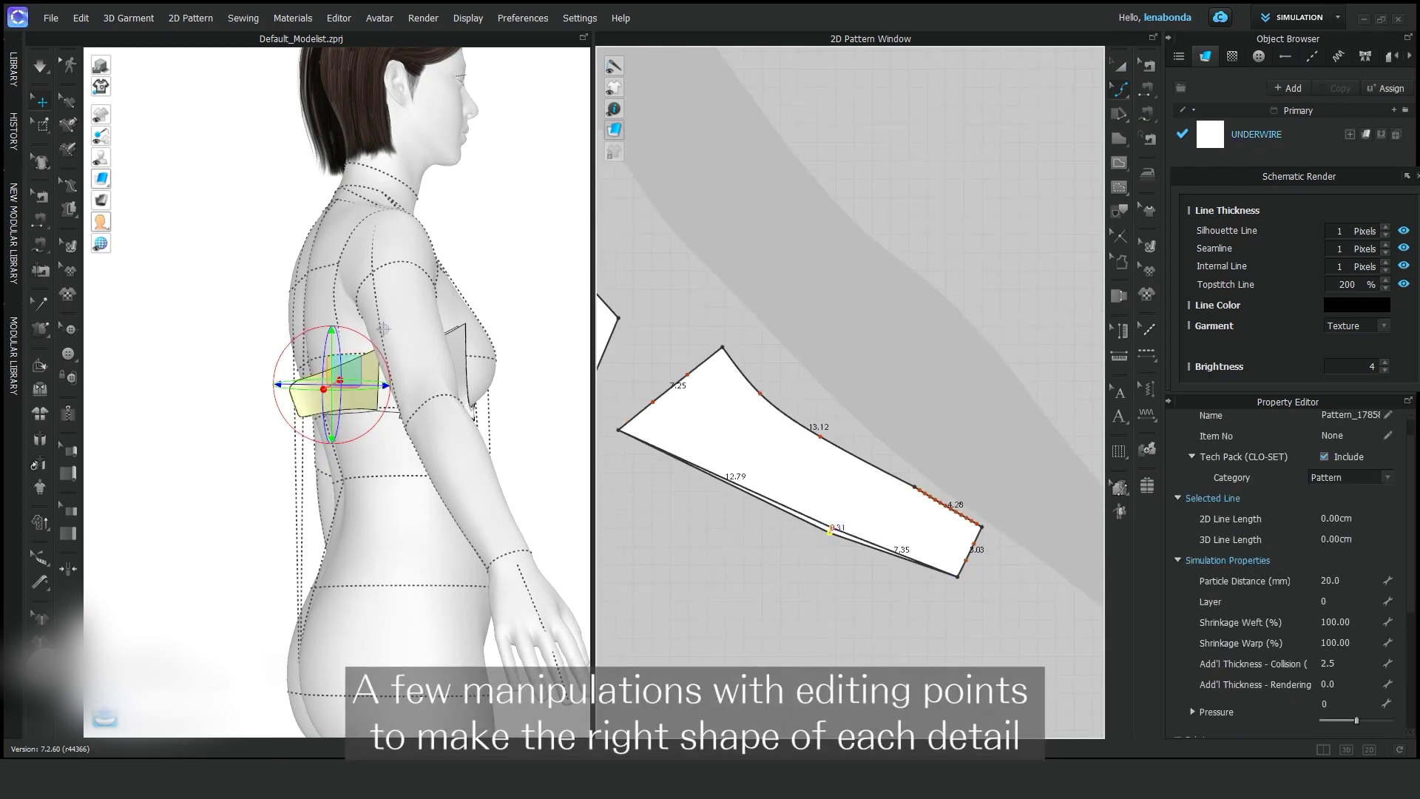
drag(741, 493, 740, 499)
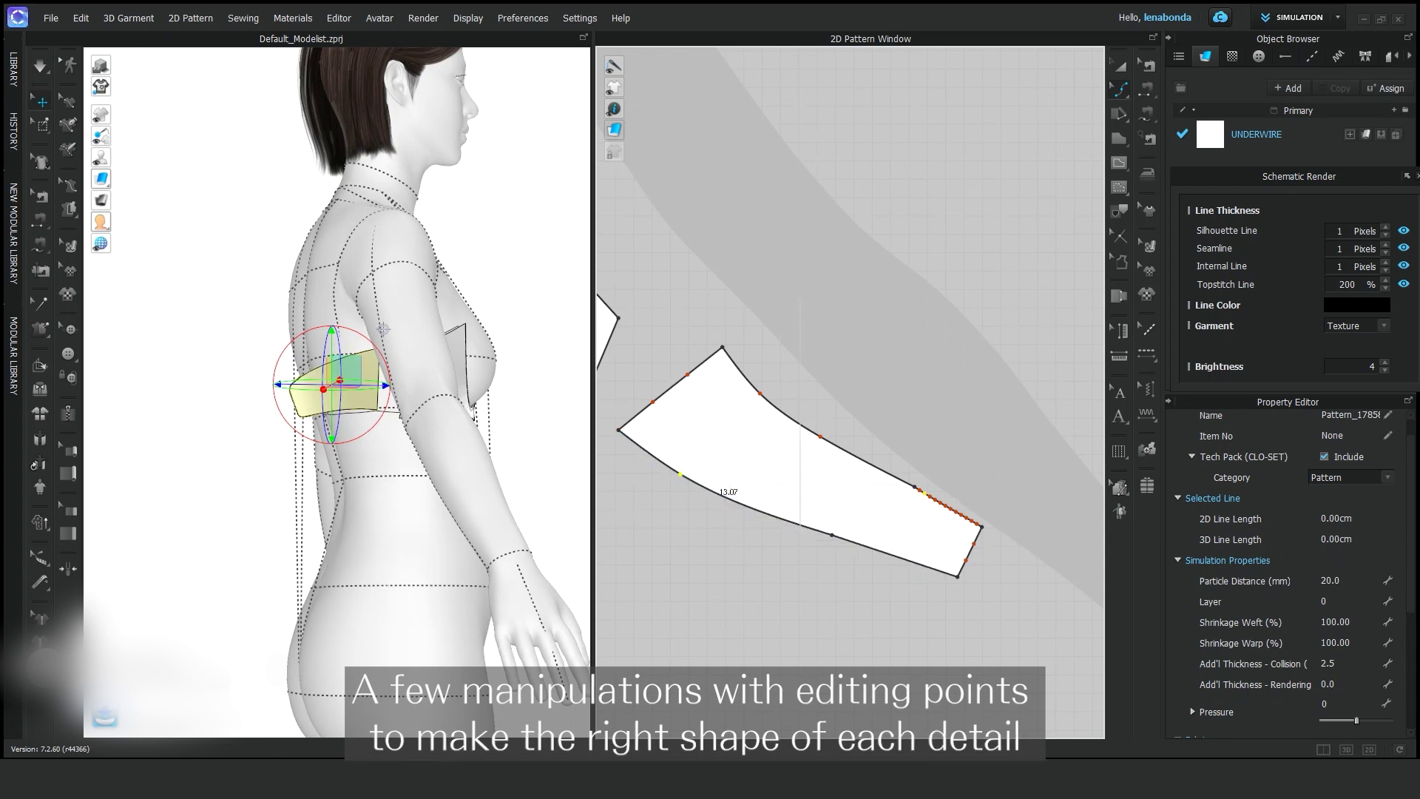
scroll(903, 490, up, 3)
drag(914, 479, 1031, 570)
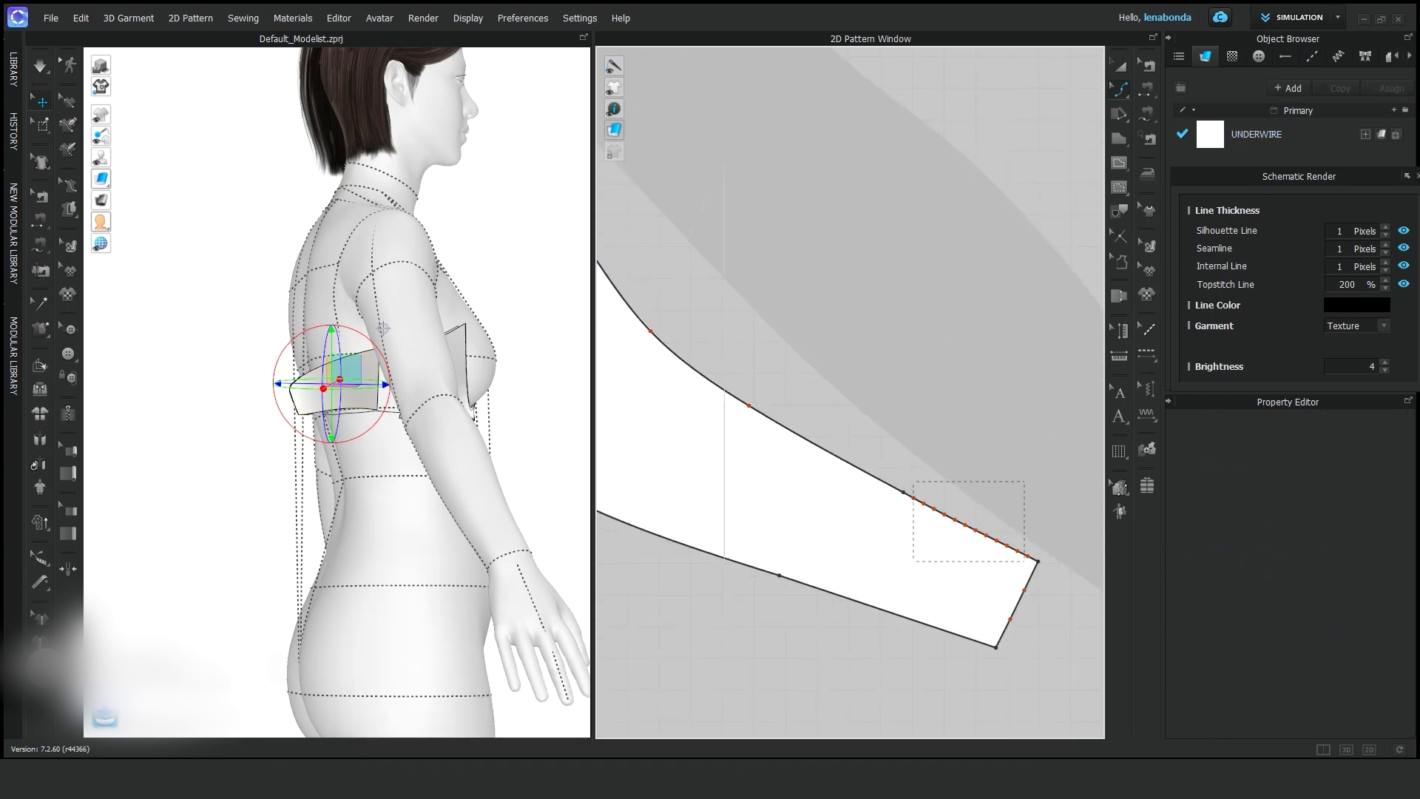
key(Escape)
scroll(851, 443, down, 3)
scroll(850, 444, up, 3)
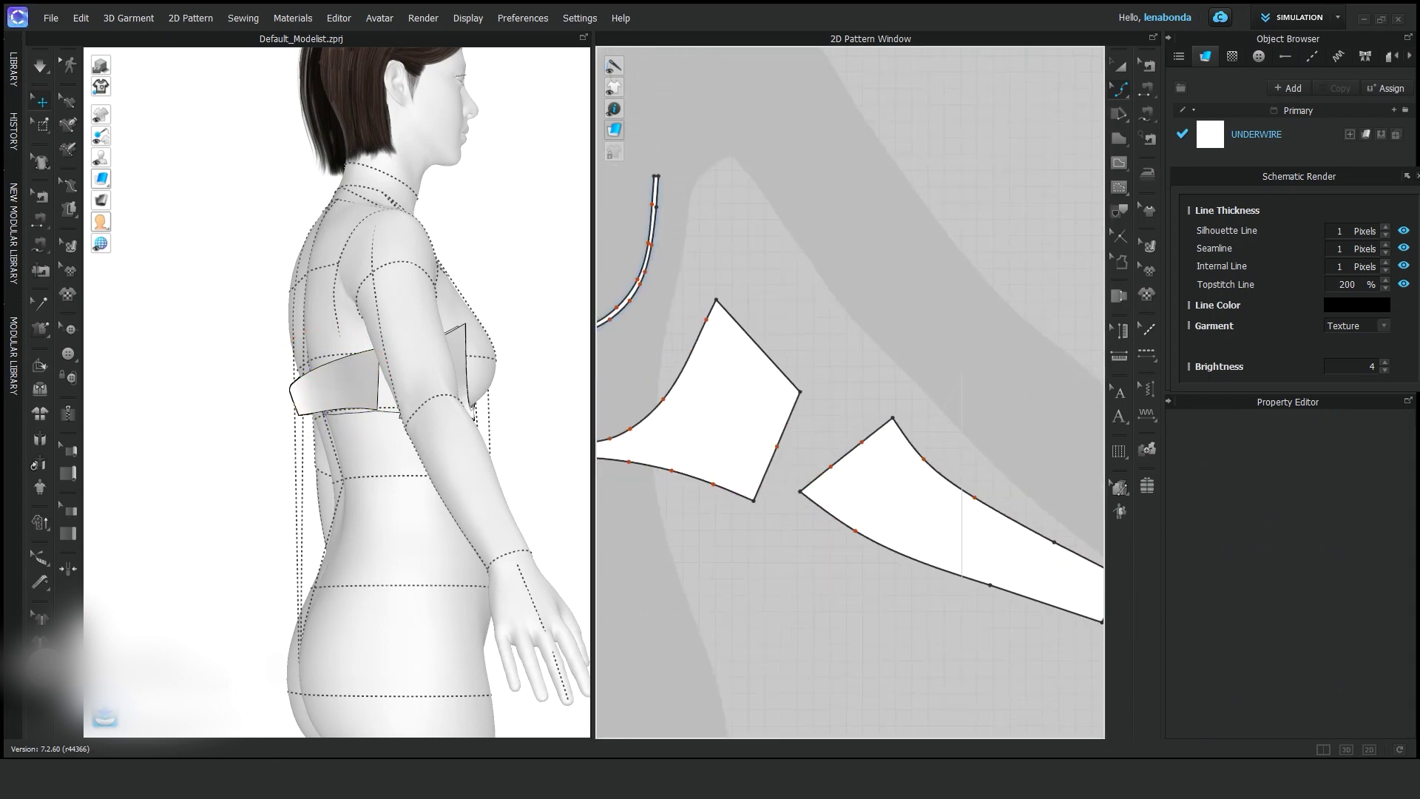
Reposition the side back piece in the 2D pattern layout.
click(370, 366)
drag(924, 517, 953, 503)
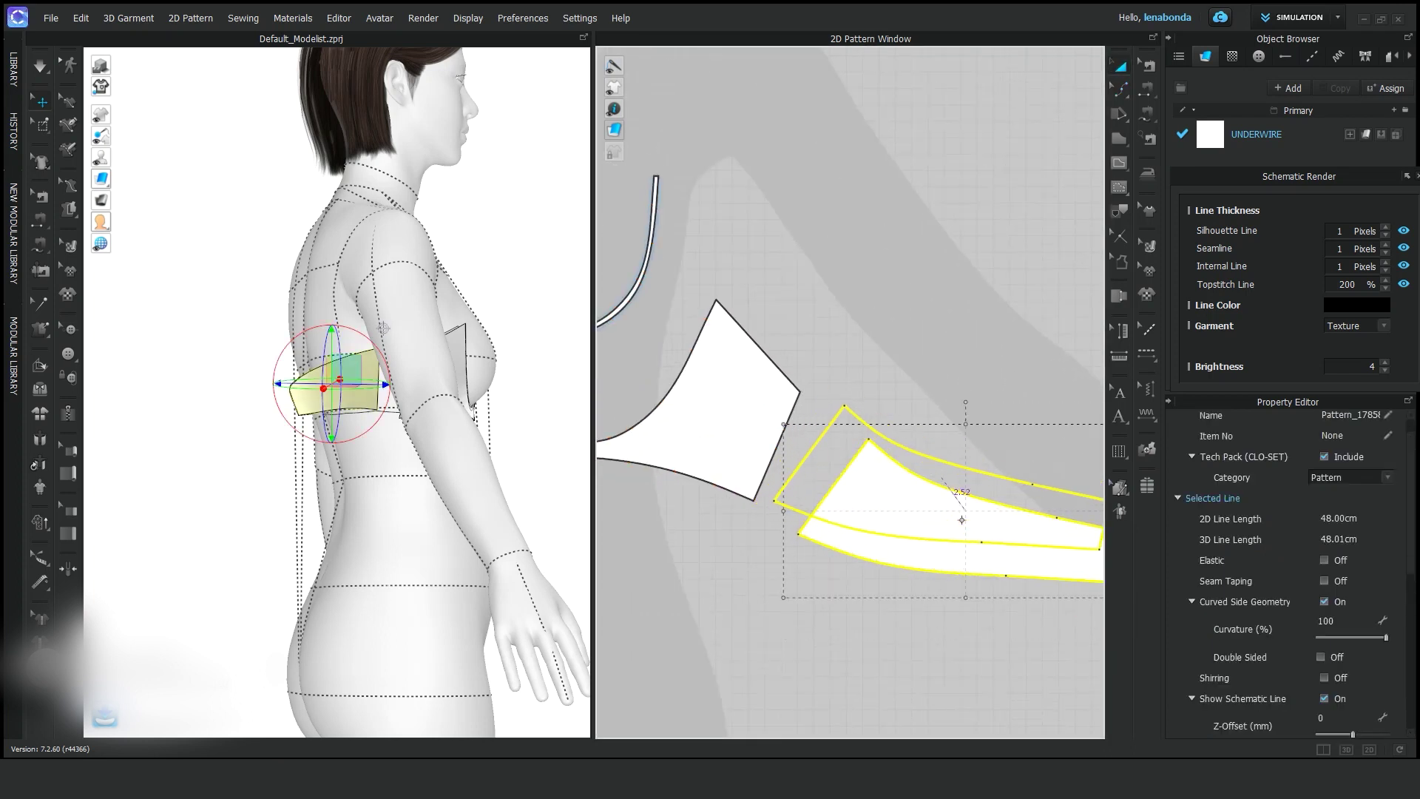
key(Escape)
scroll(850, 444, down, 2)
Create a linked symmetric copy of the side back piece, with sewing, and select the left piece.
right_click(765, 444)
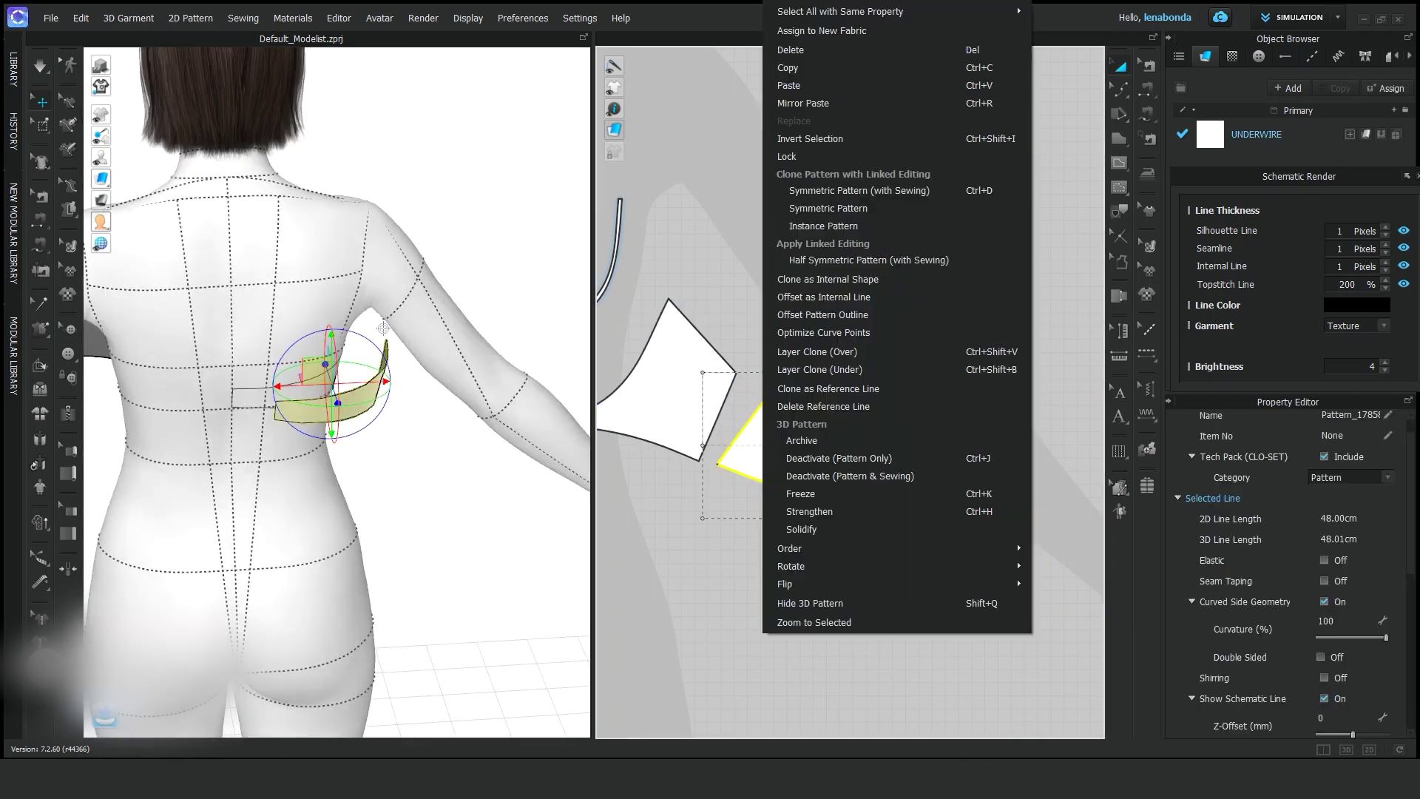
click(850, 207)
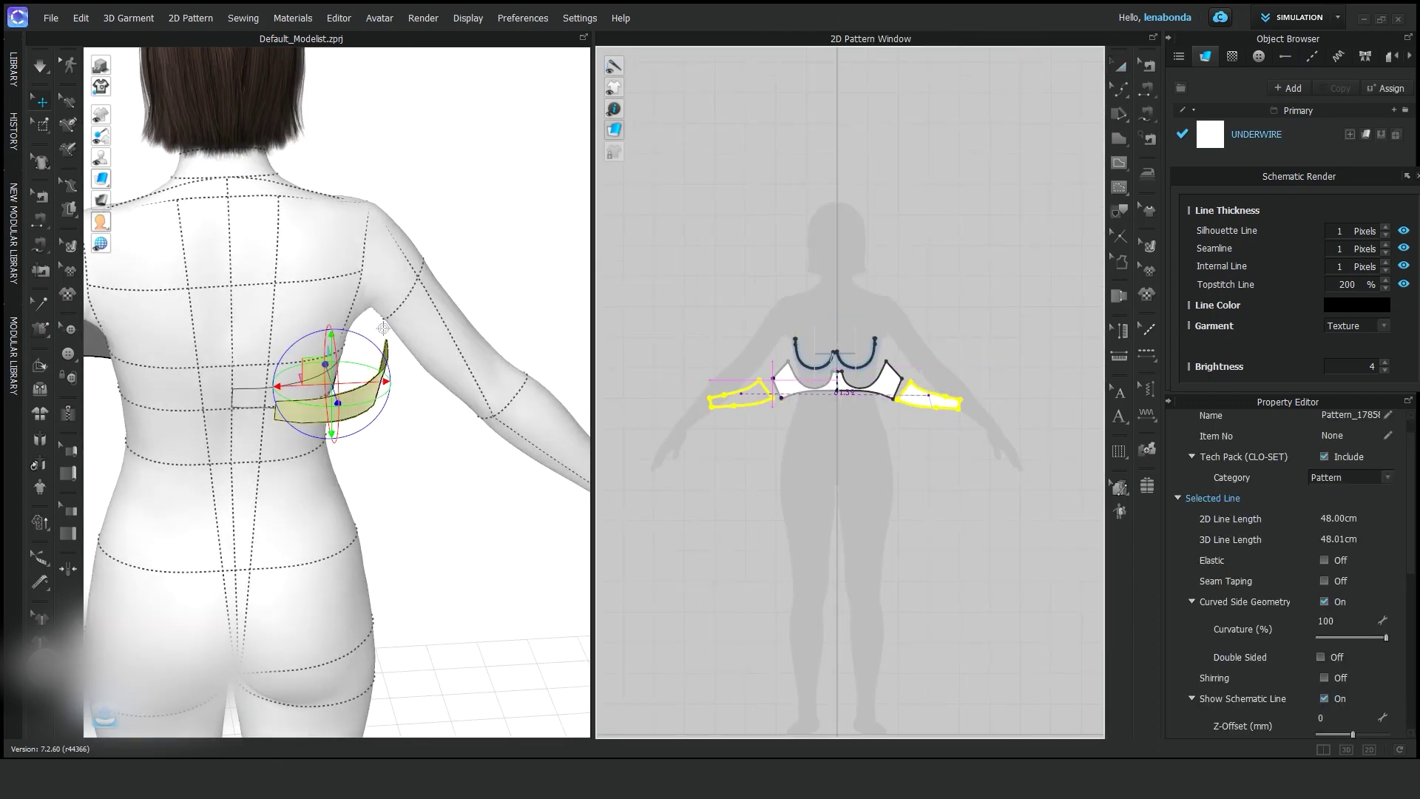
click(181, 337)
click(1147, 88)
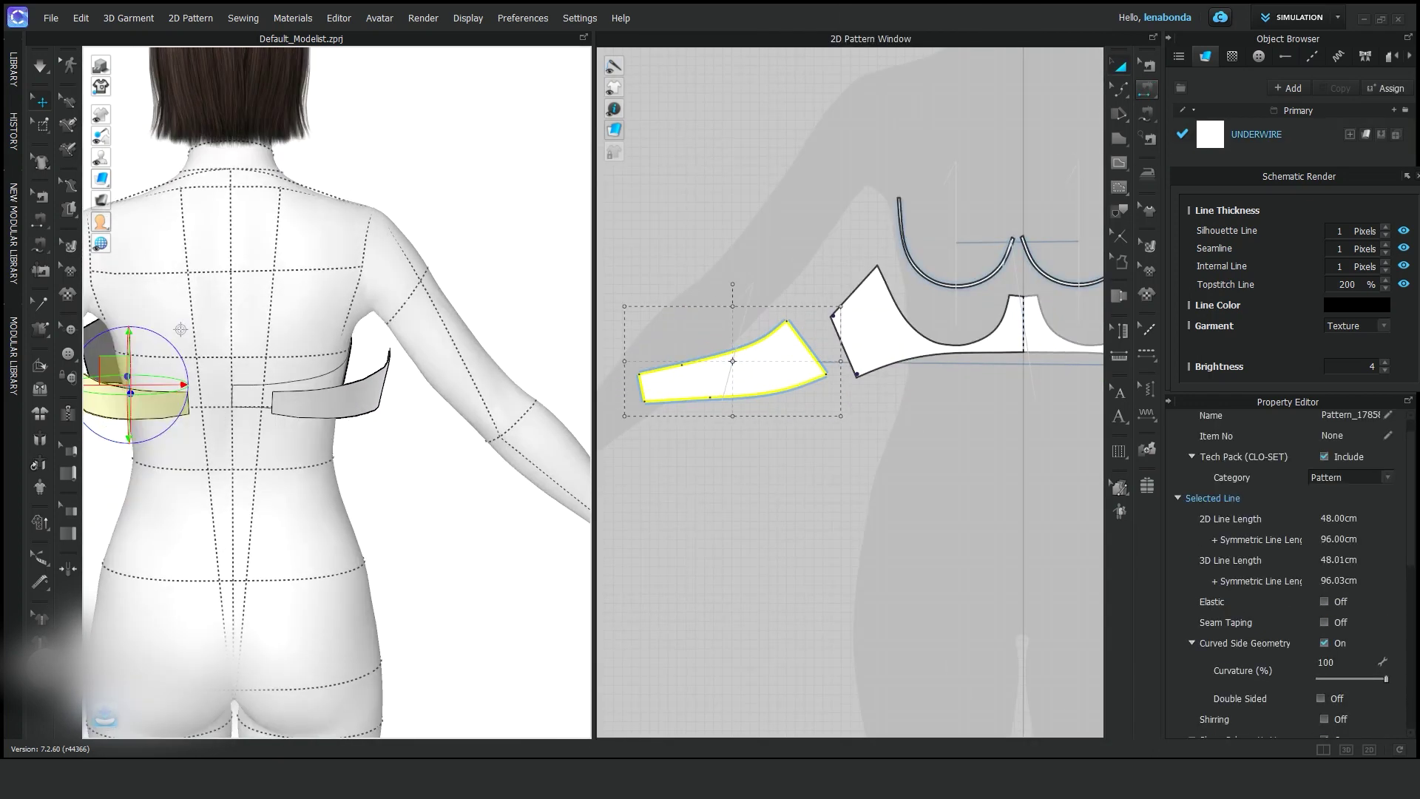
scroll(851, 407, down, 2)
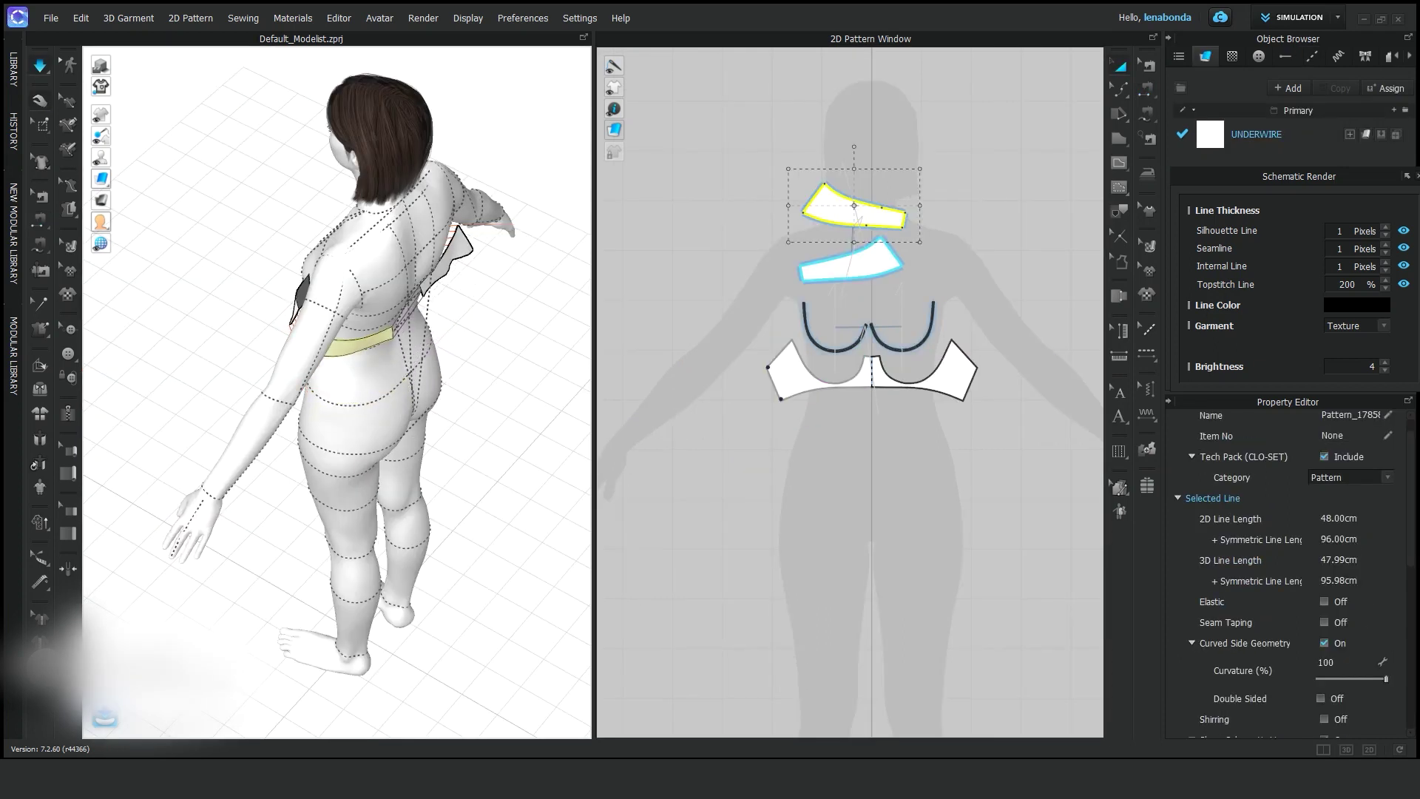
right_drag(422, 260, 337, 294)
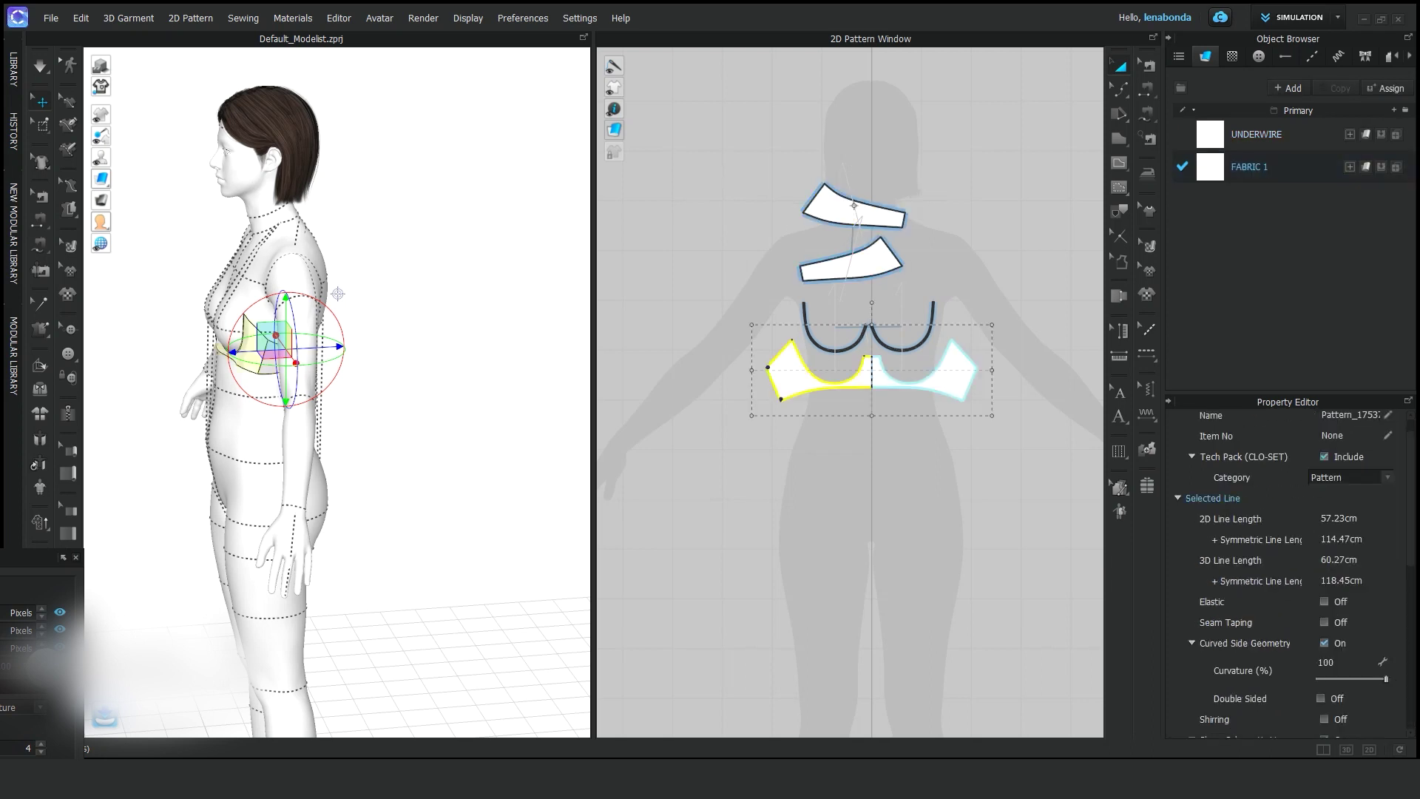
Rename the new fabric 'central front' and give it the Cotton_Gabardine preset.
double_click(1249, 166)
text(central front)
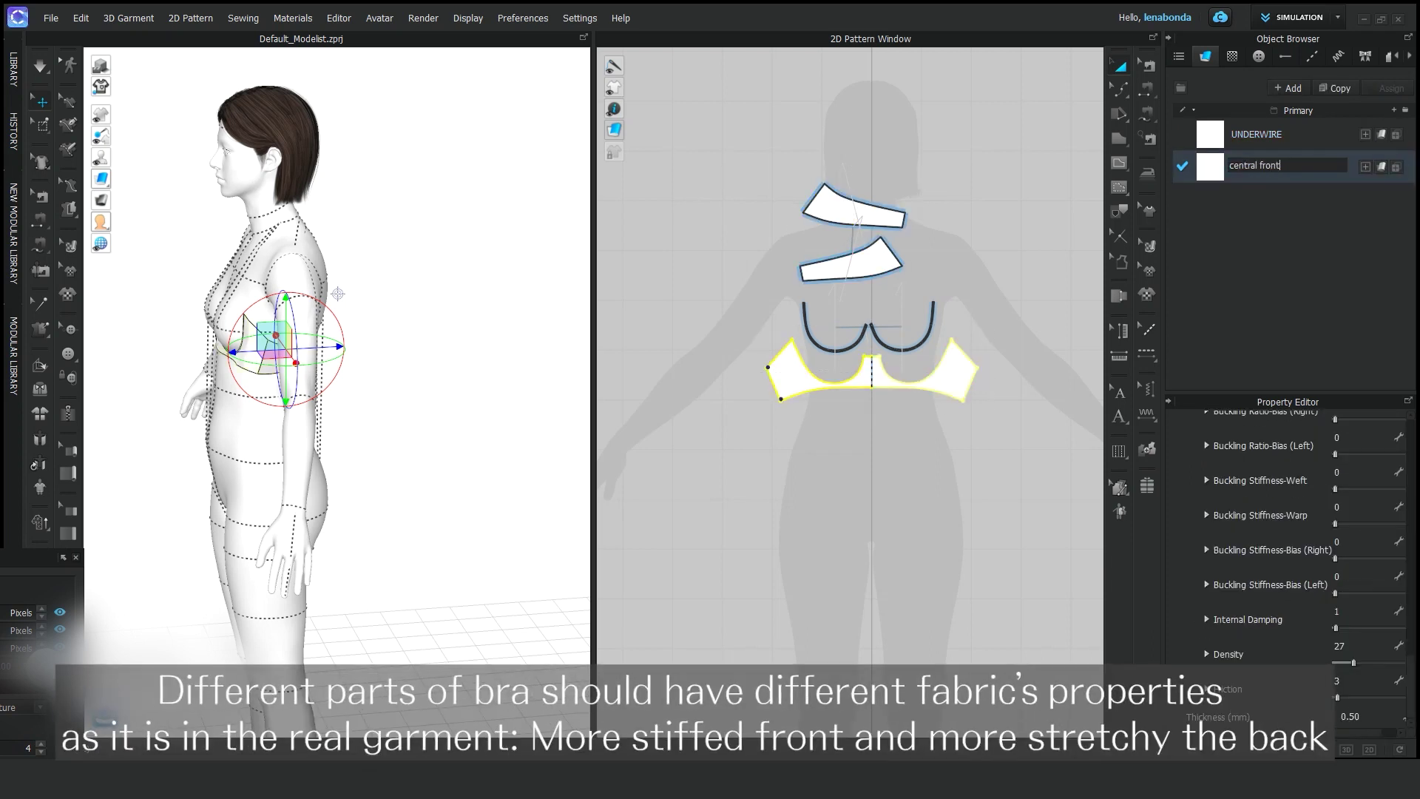
scroll(1287, 576, up, 5)
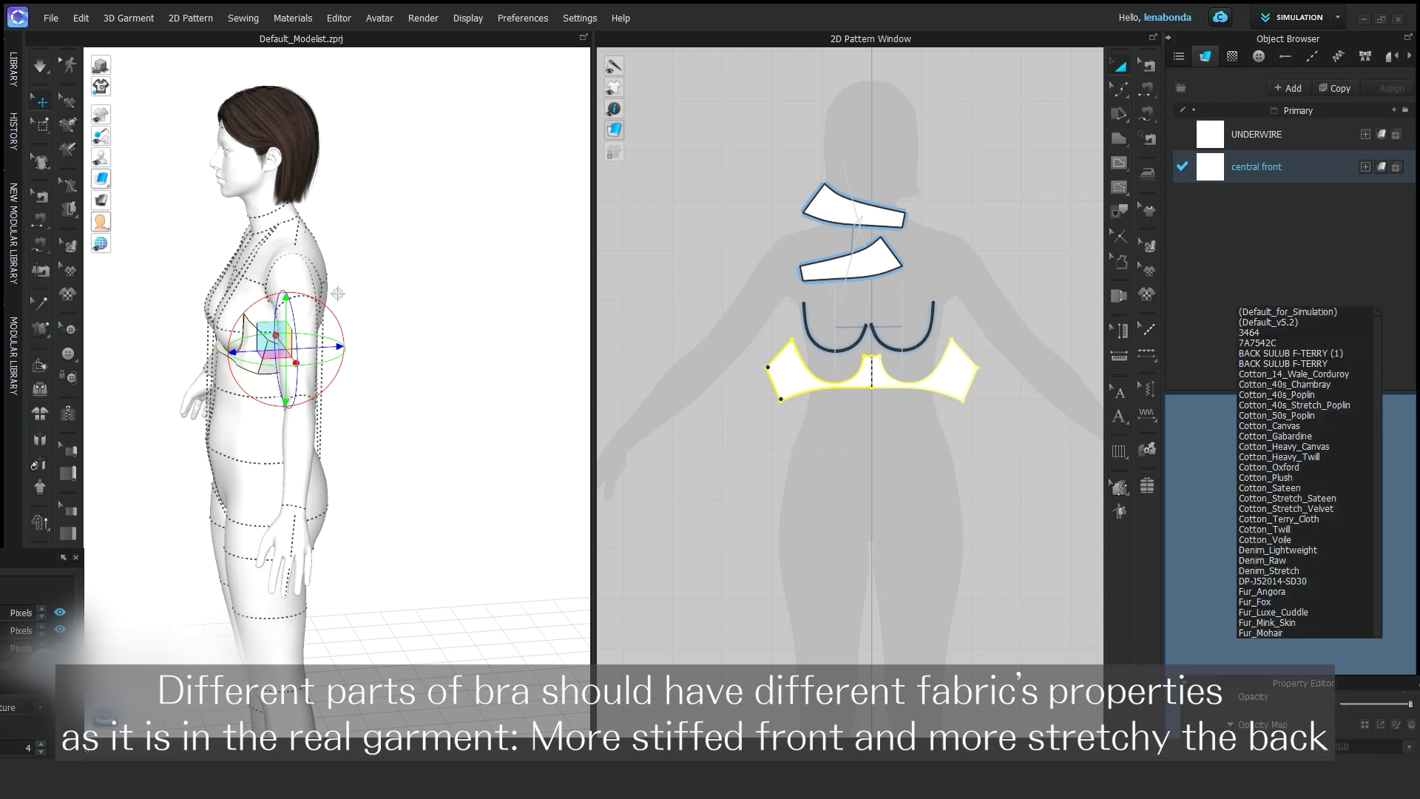
scroll(1286, 576, up, 1)
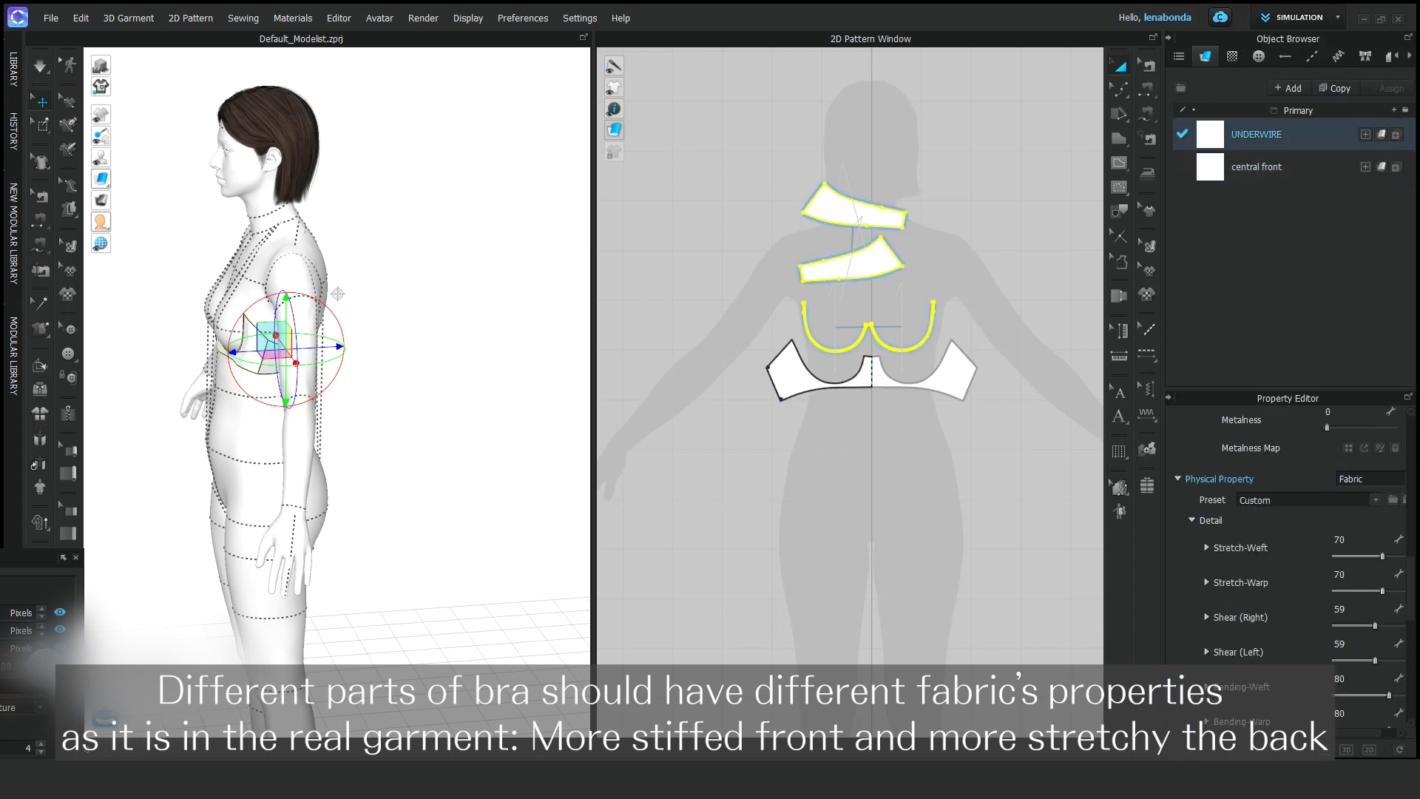
click(1375, 500)
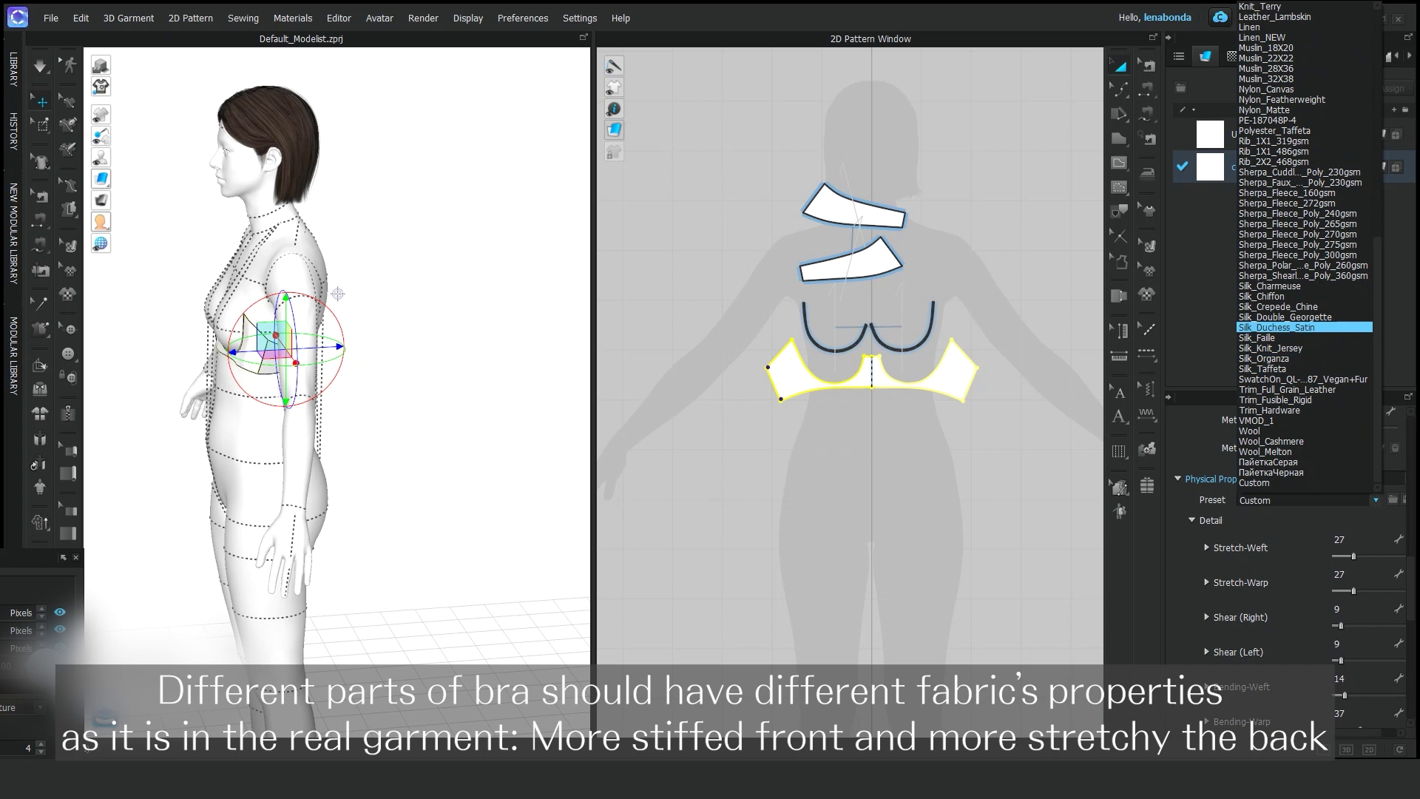
scroll(1302, 296, up, 5)
click(1301, 129)
key(space)
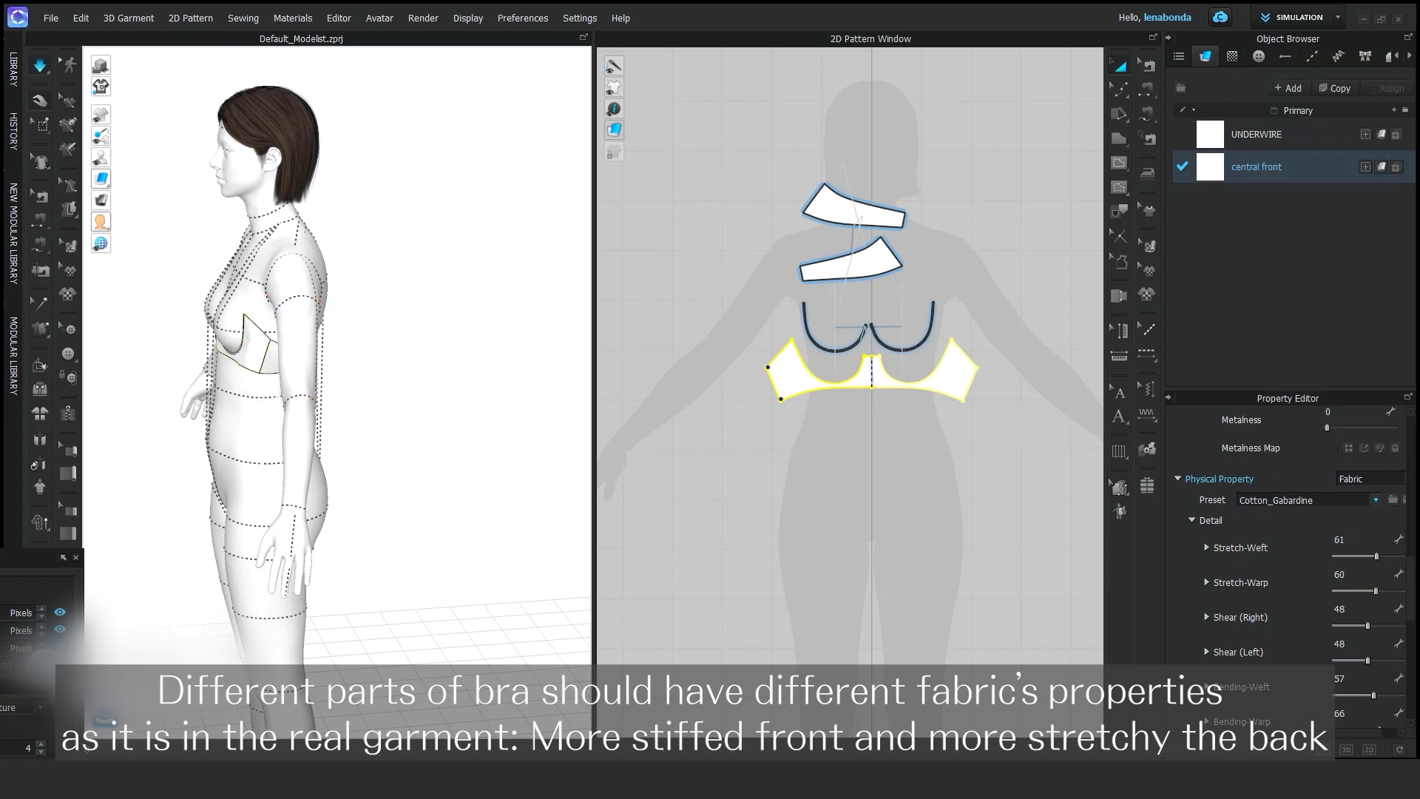
Copy the fabric onto the two back pieces and set its preset to Knit_Ponte_Jersey.
click(1335, 88)
drag(784, 174, 920, 292)
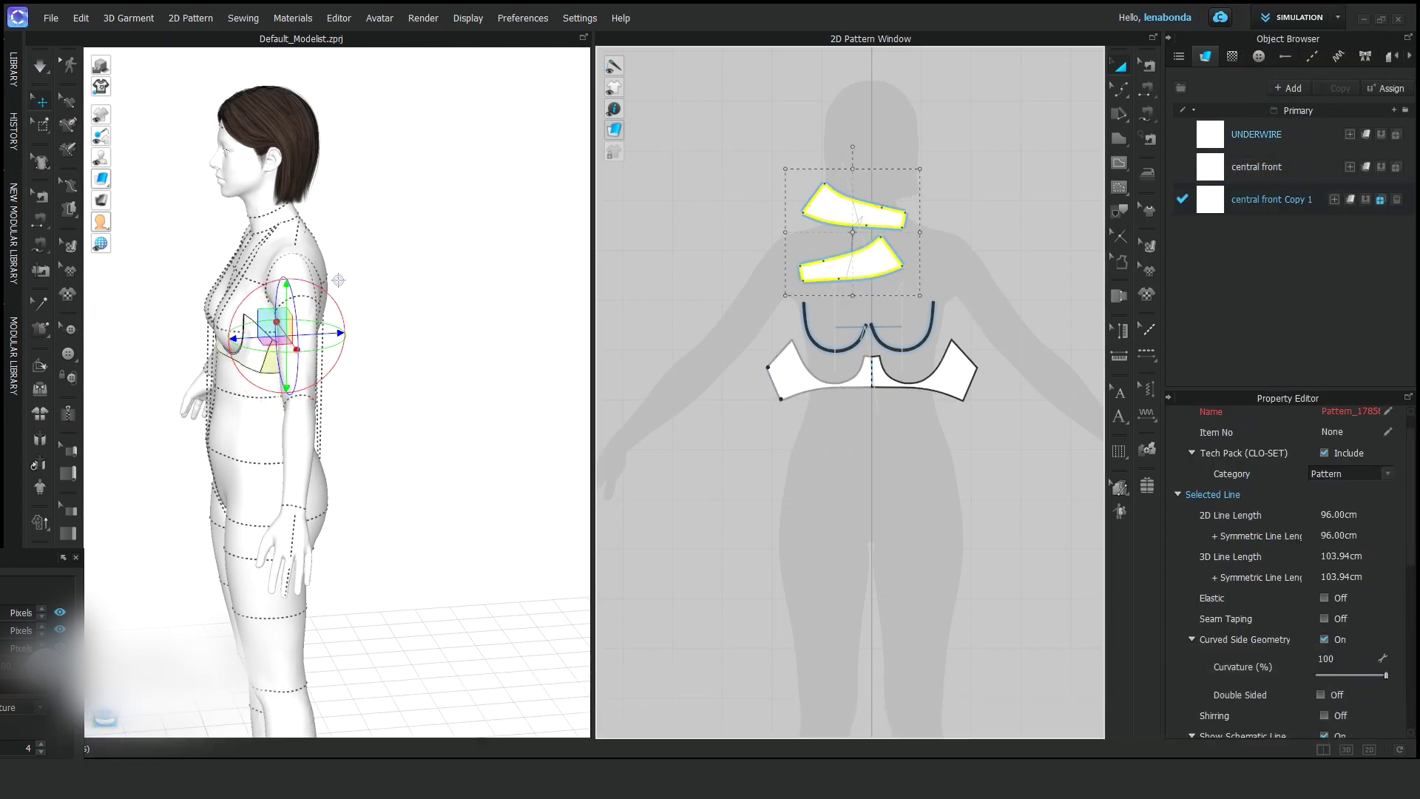
click(1301, 499)
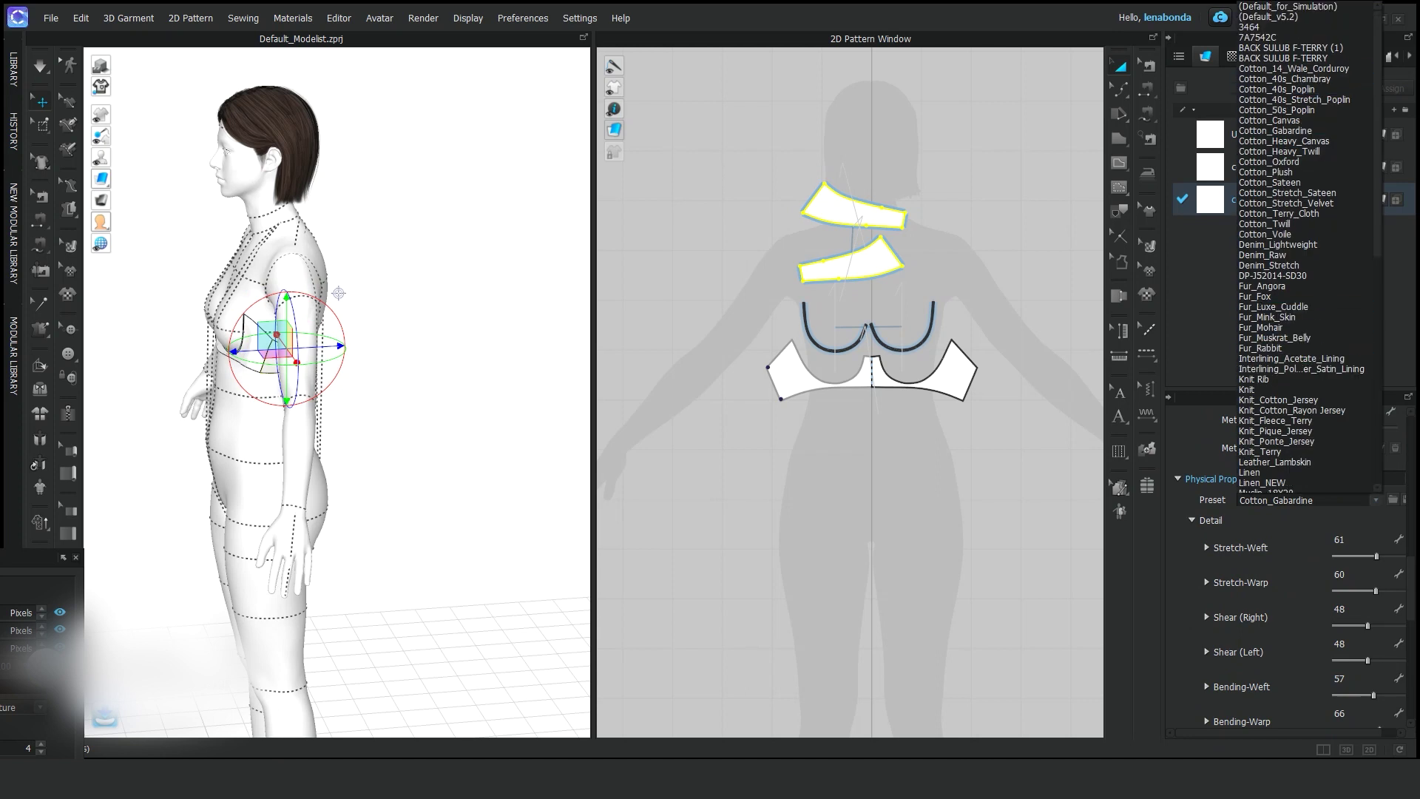
click(1275, 192)
Retract the back piece's end edge outline inward by 2 cm.
key(8)
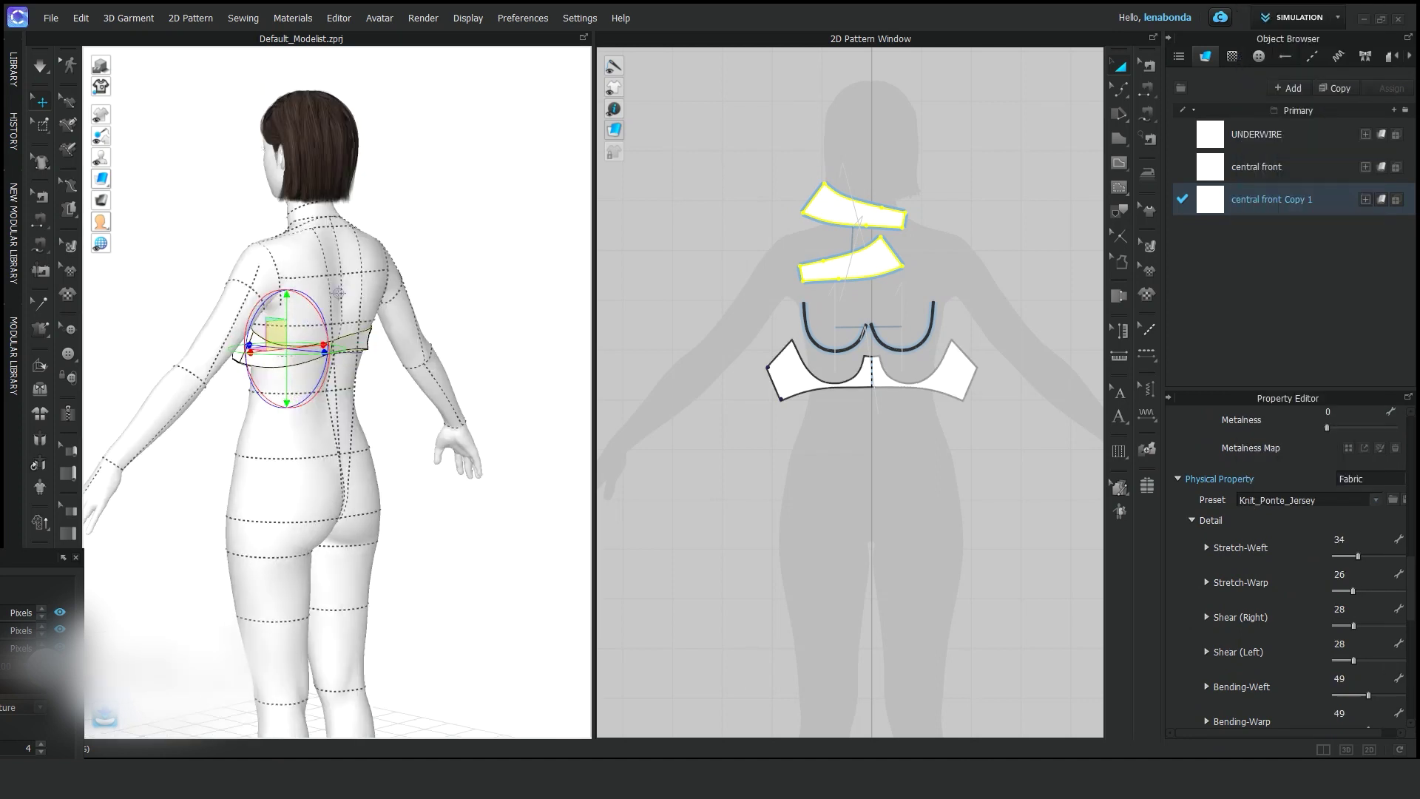
scroll(779, 262, up, 2)
right_click(817, 275)
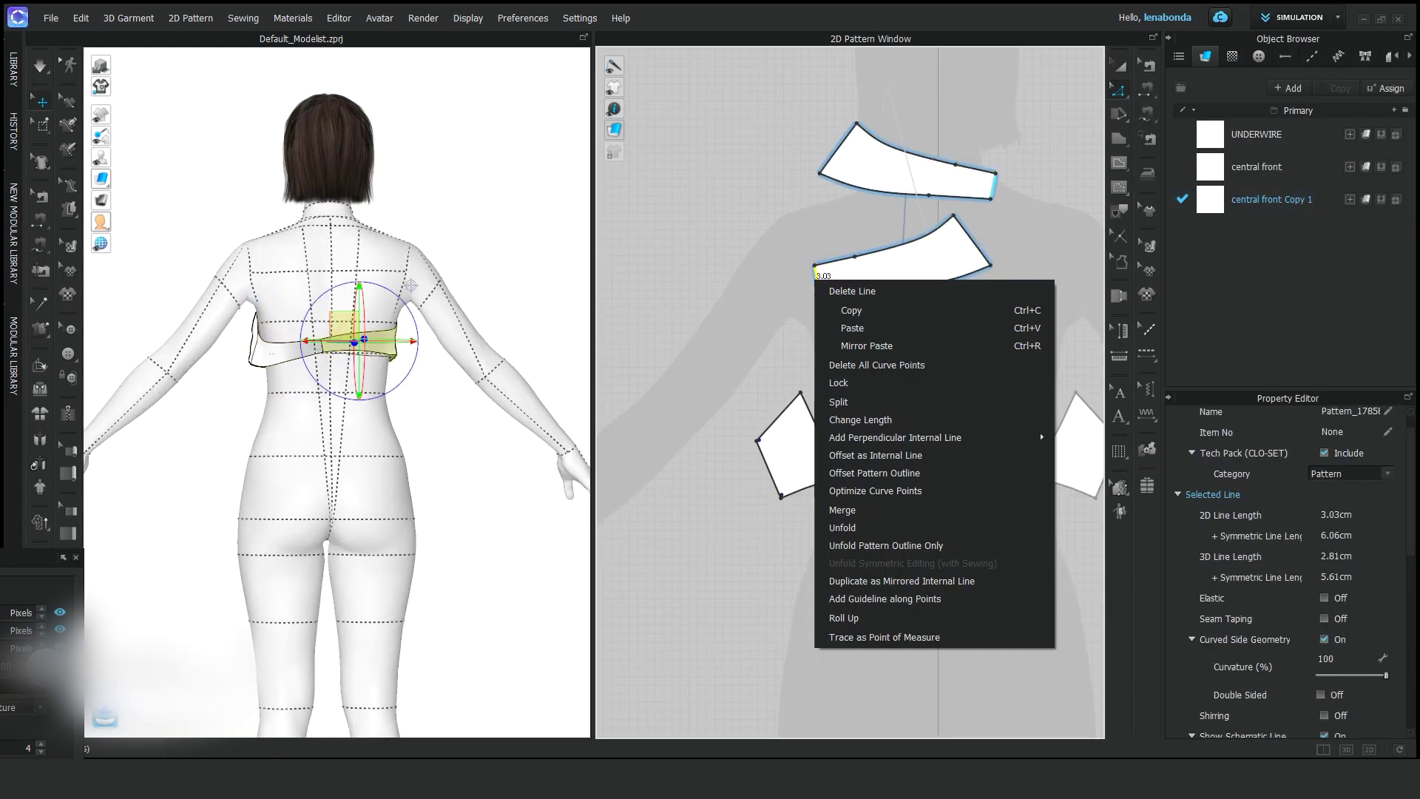
click(858, 473)
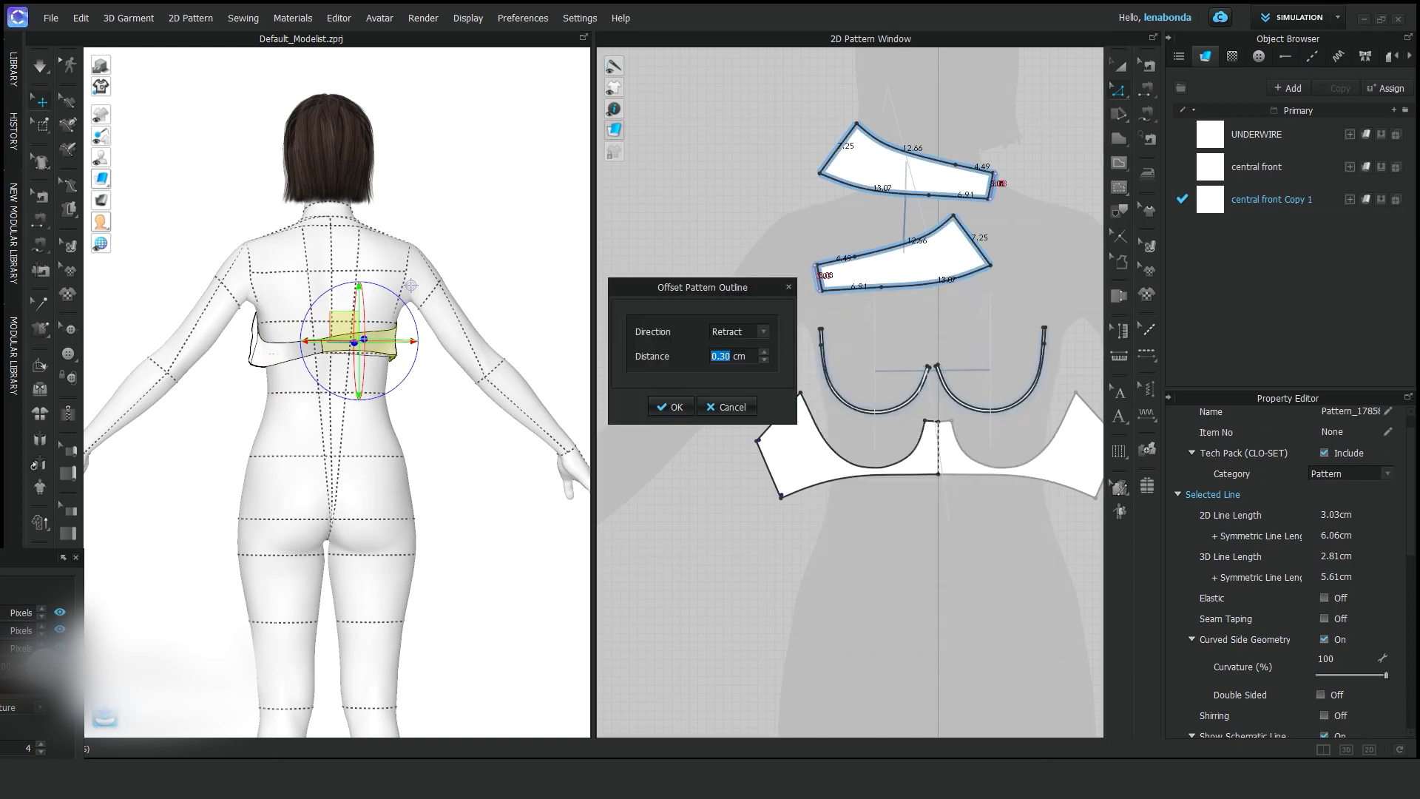
text(2)
click(670, 407)
right_drag(410, 286, 130, 292)
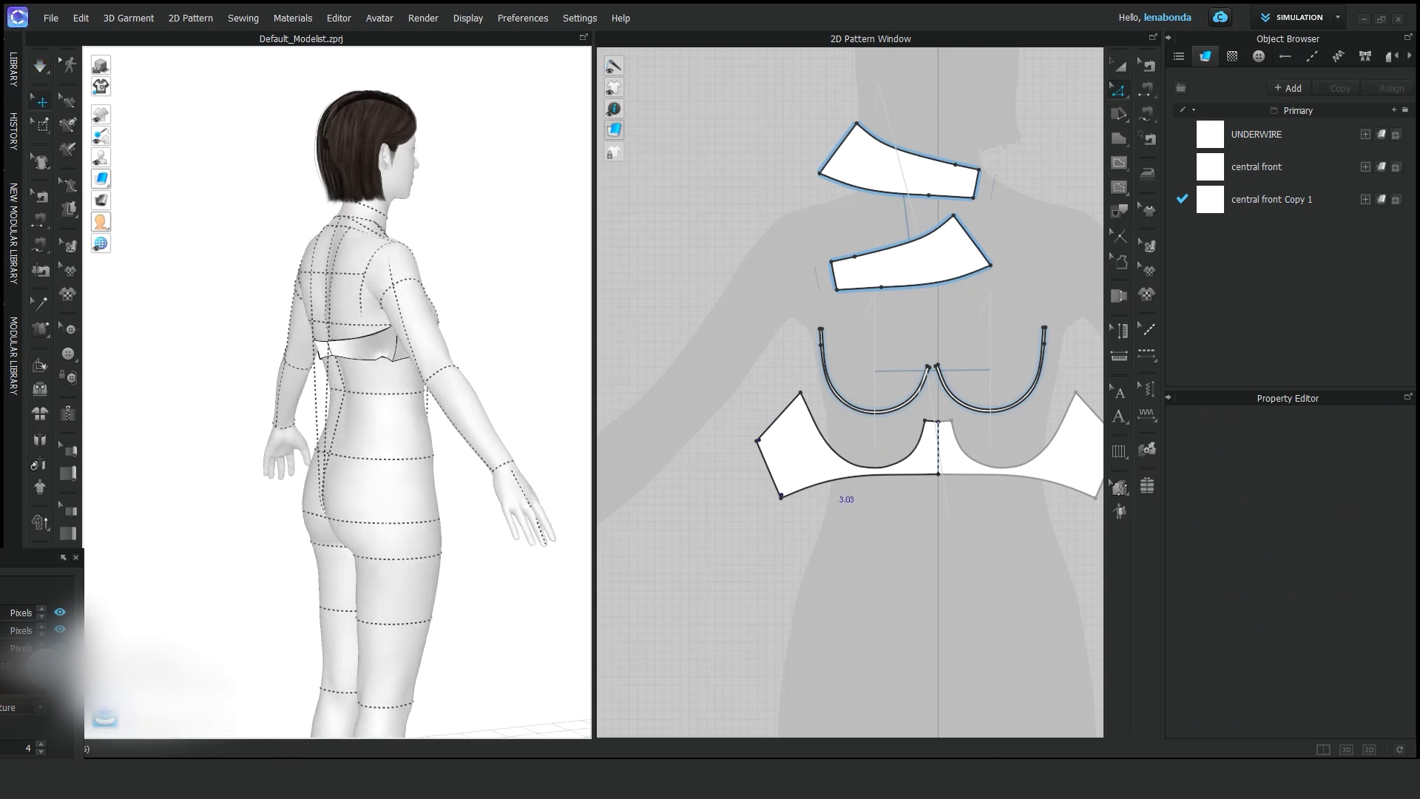
Select a back piece and shift its lower right corner slightly left.
scroll(892, 266, up, 3)
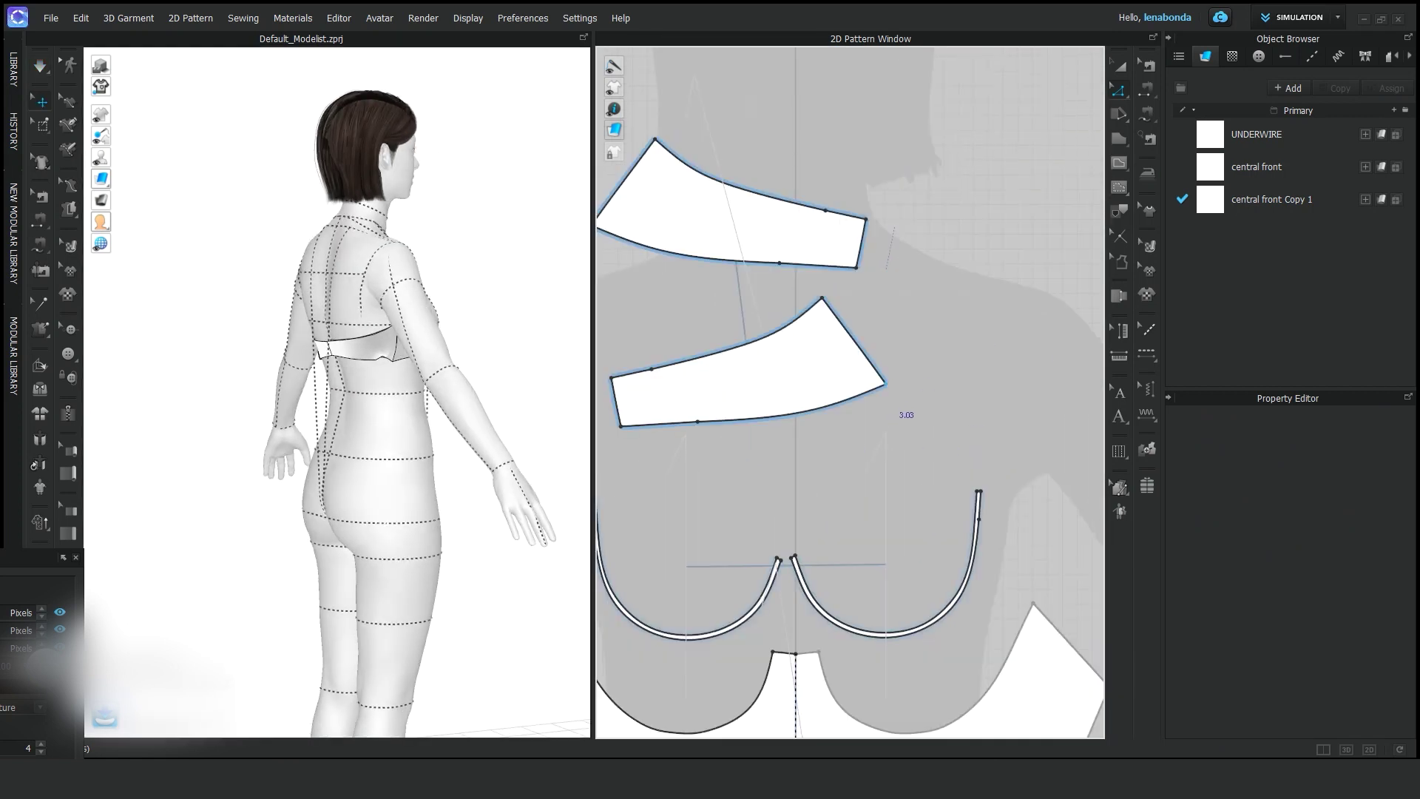
click(865, 390)
right_drag(336, 288, 455, 288)
scroll(850, 370, up, 2)
scroll(850, 370, down, 3)
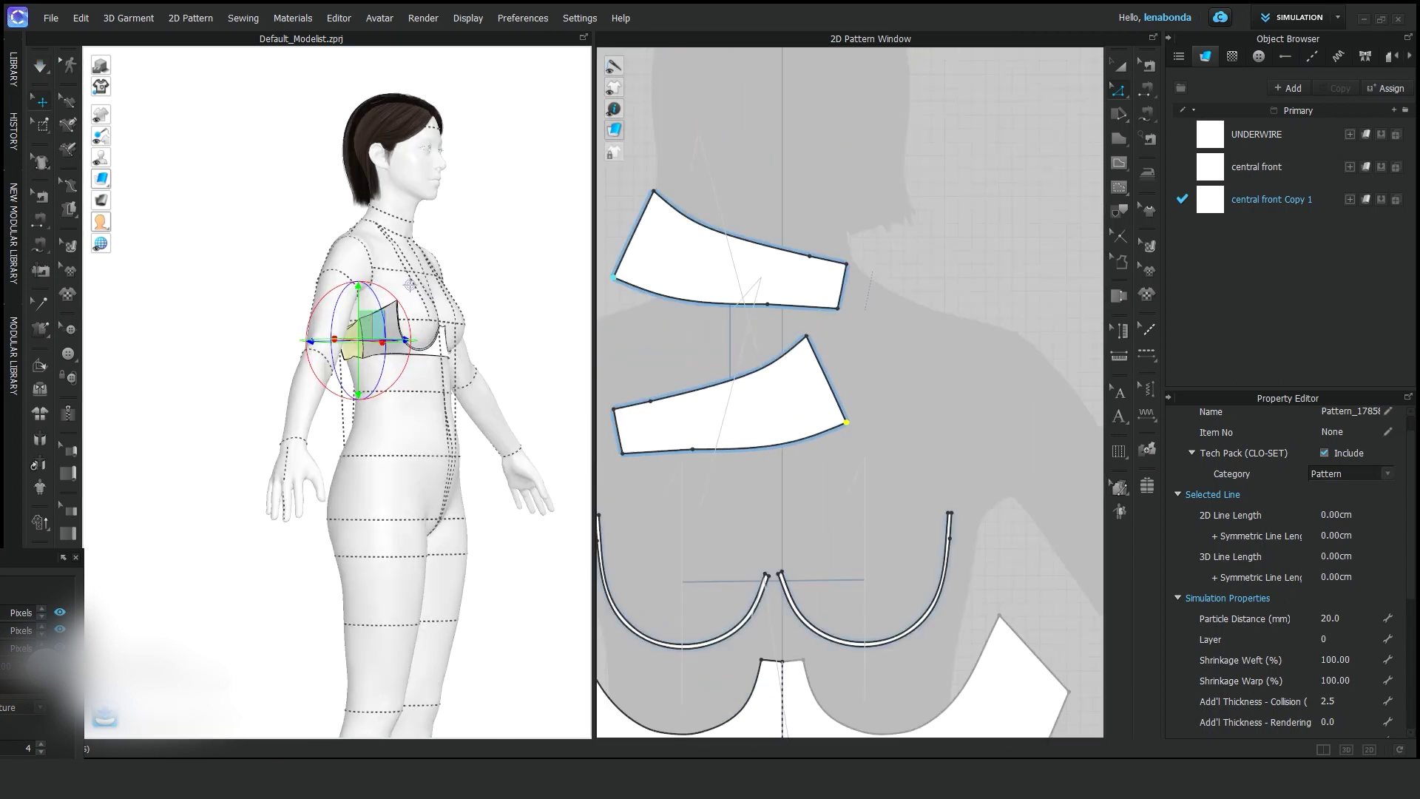
drag(846, 422, 832, 422)
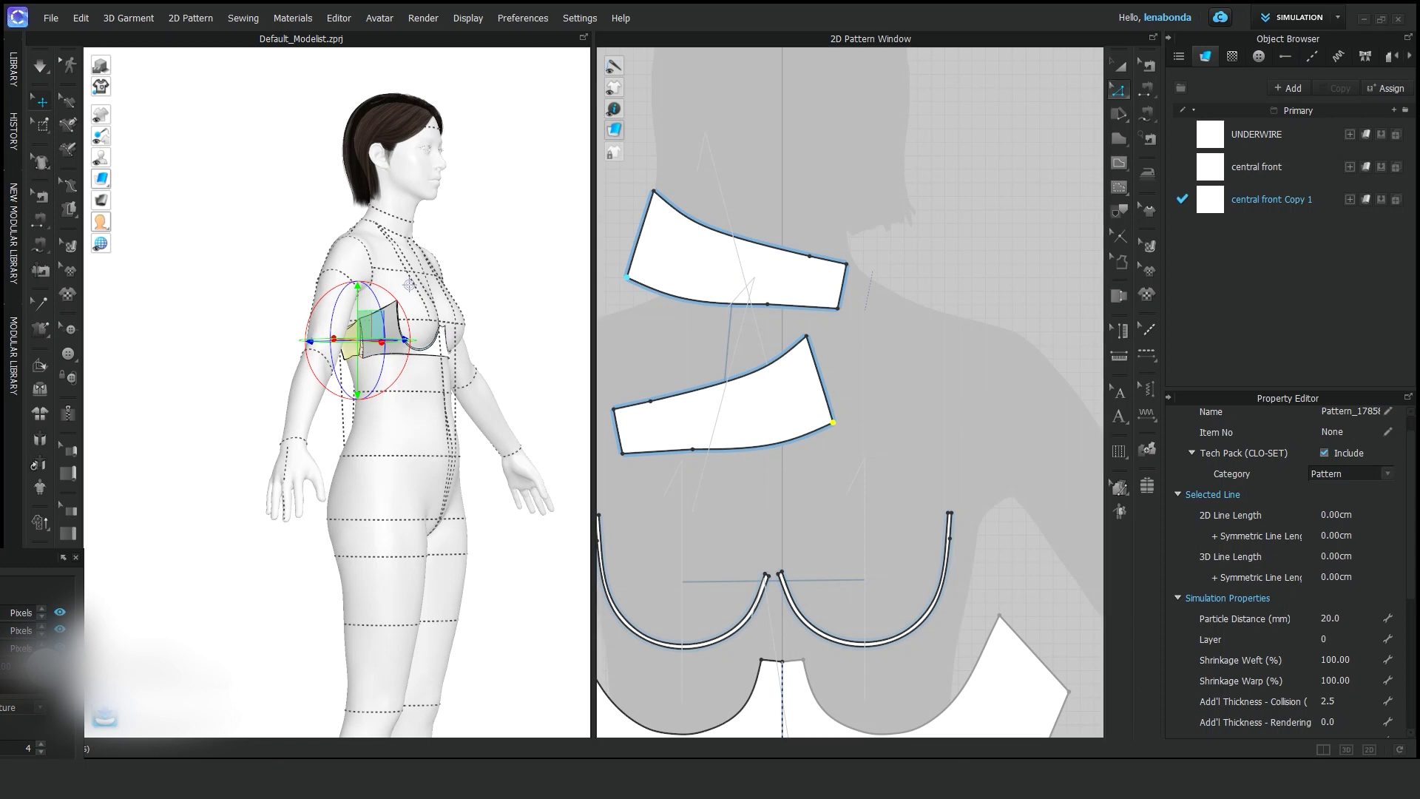
Bend the lower back piece's bottom and top edges into curves.
click(1119, 88)
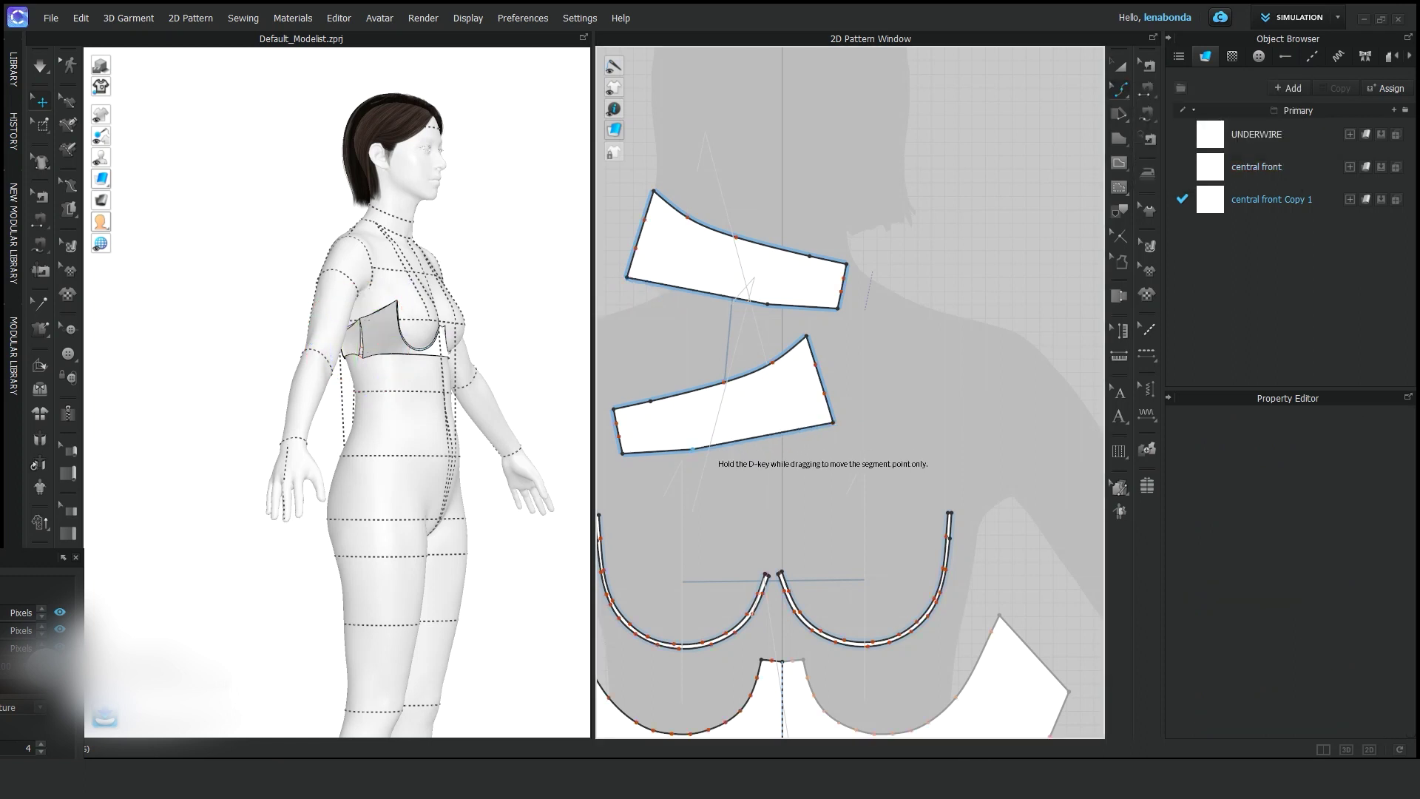
drag(695, 448, 761, 429)
right_click(761, 433)
key(Escape)
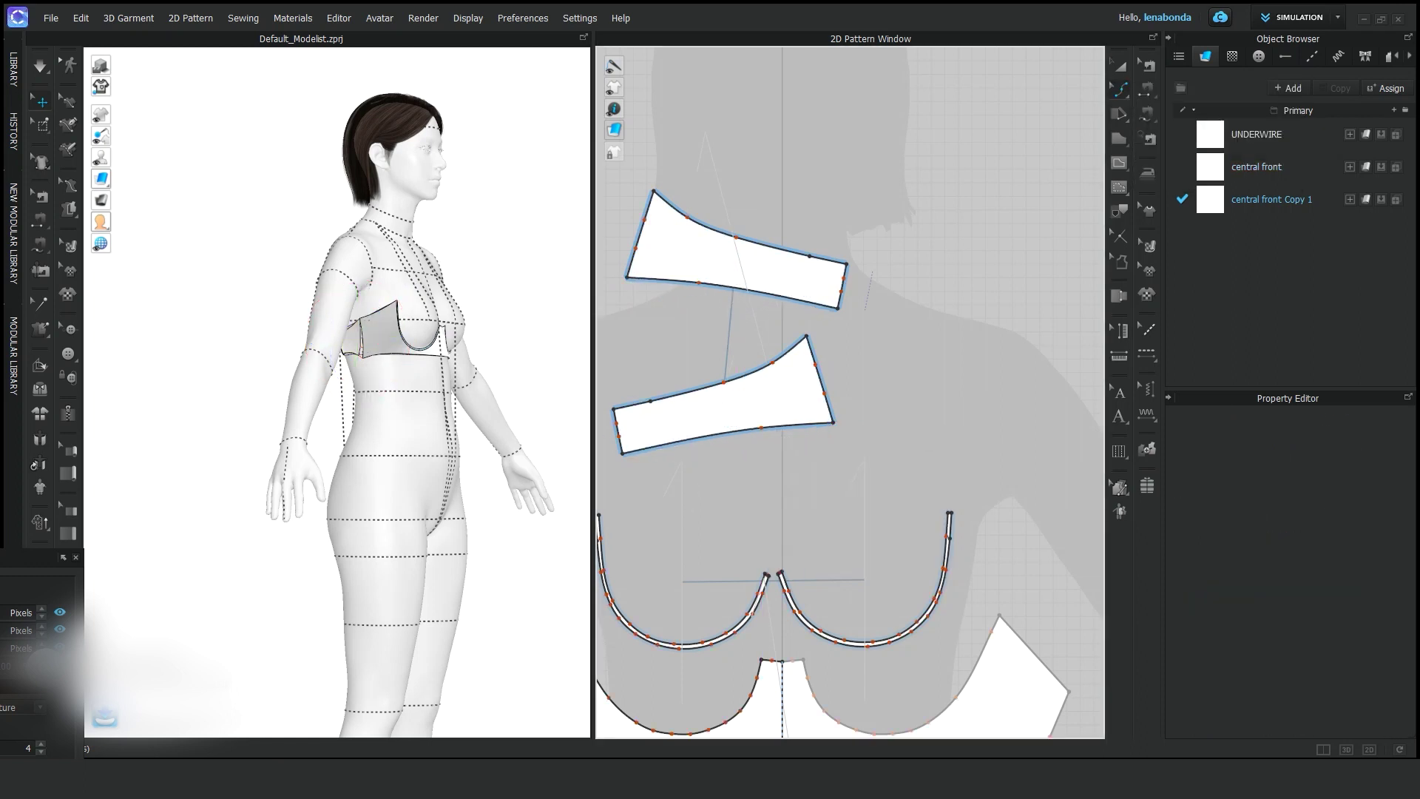
drag(772, 362, 764, 353)
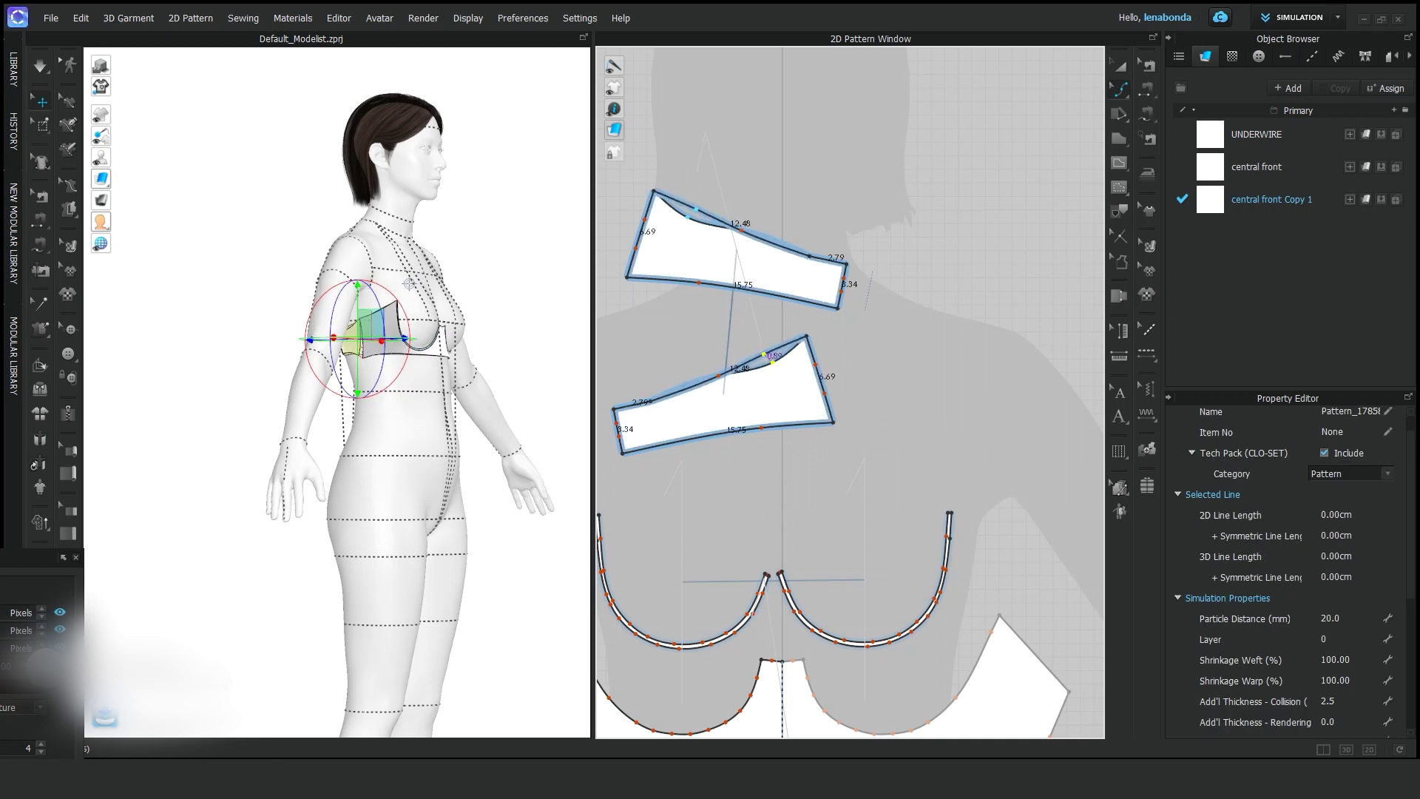
Start a segment seam on the lower back piece's right edge, then cancel it.
key(n)
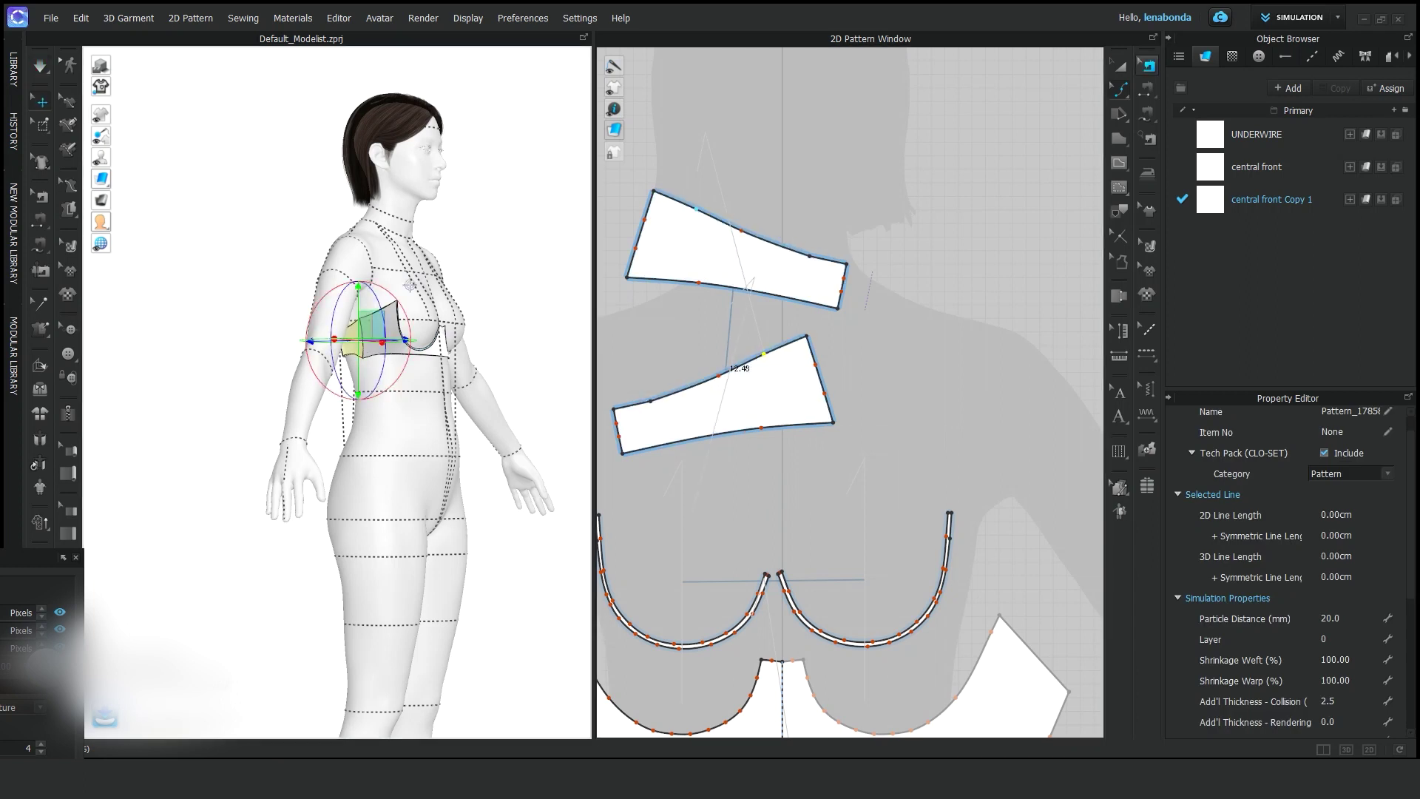
click(821, 378)
right_drag(333, 369, 540, 369)
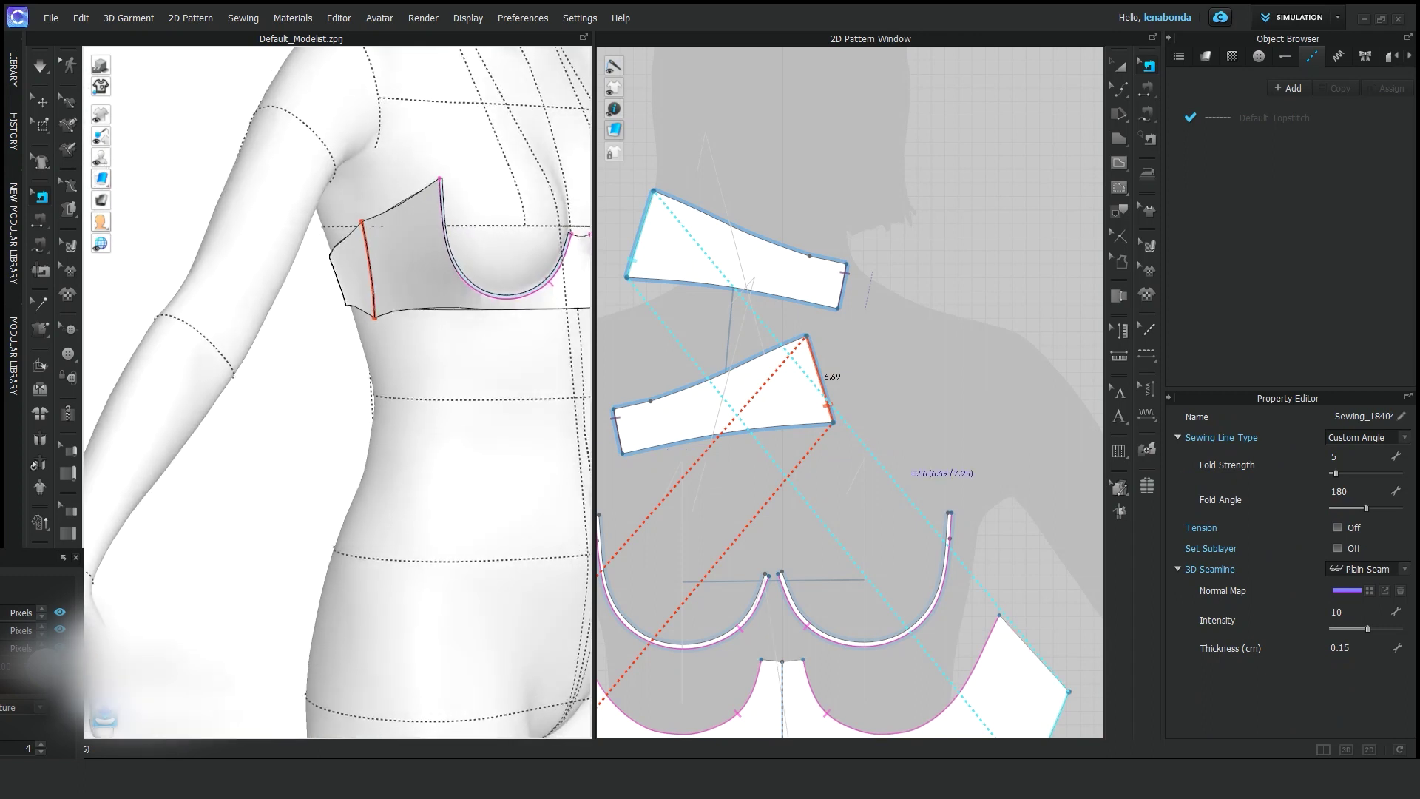
scroll(828, 518, down, 2)
click(819, 512)
scroll(858, 446, up, 2)
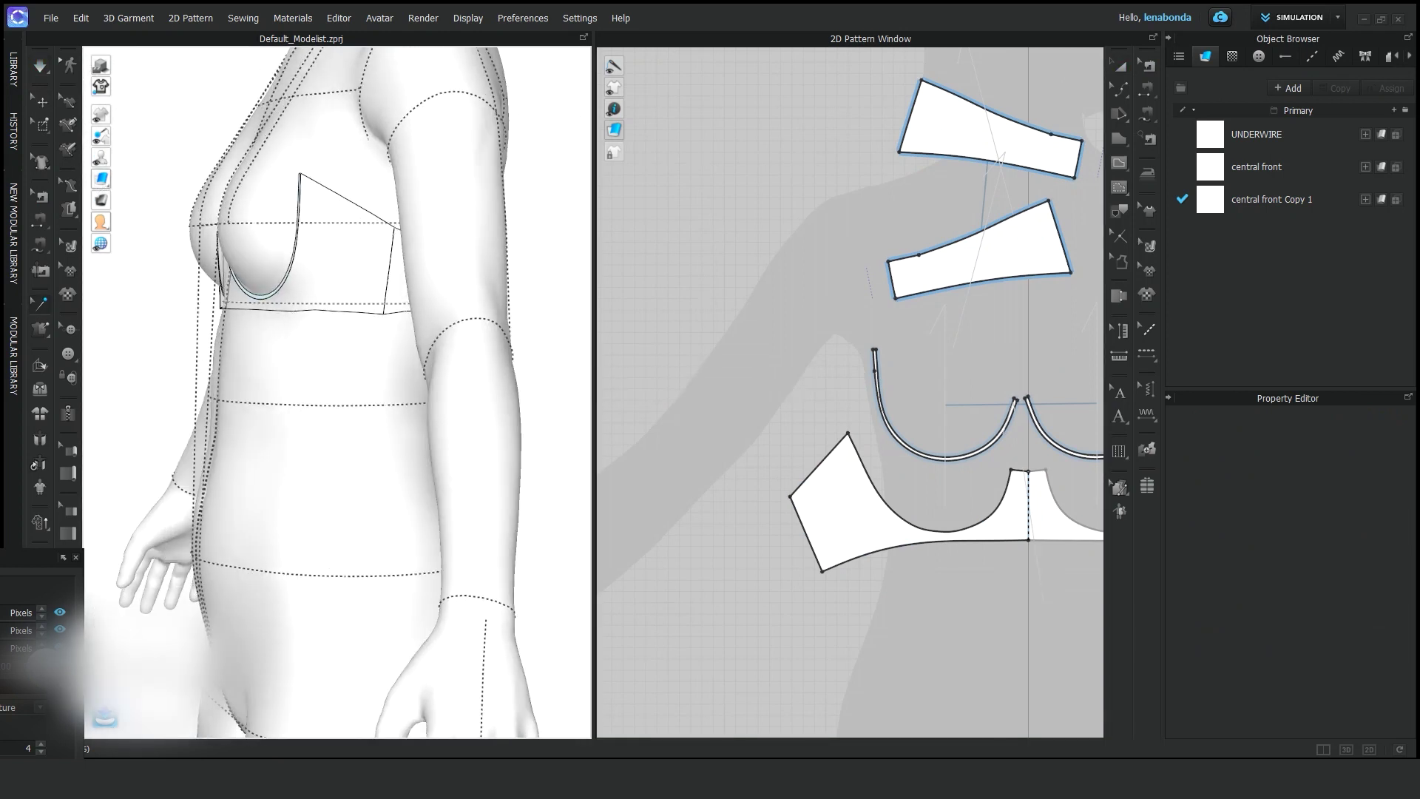
Undo the curve on the back piece's bottom edge to keep it straight.
click(1118, 89)
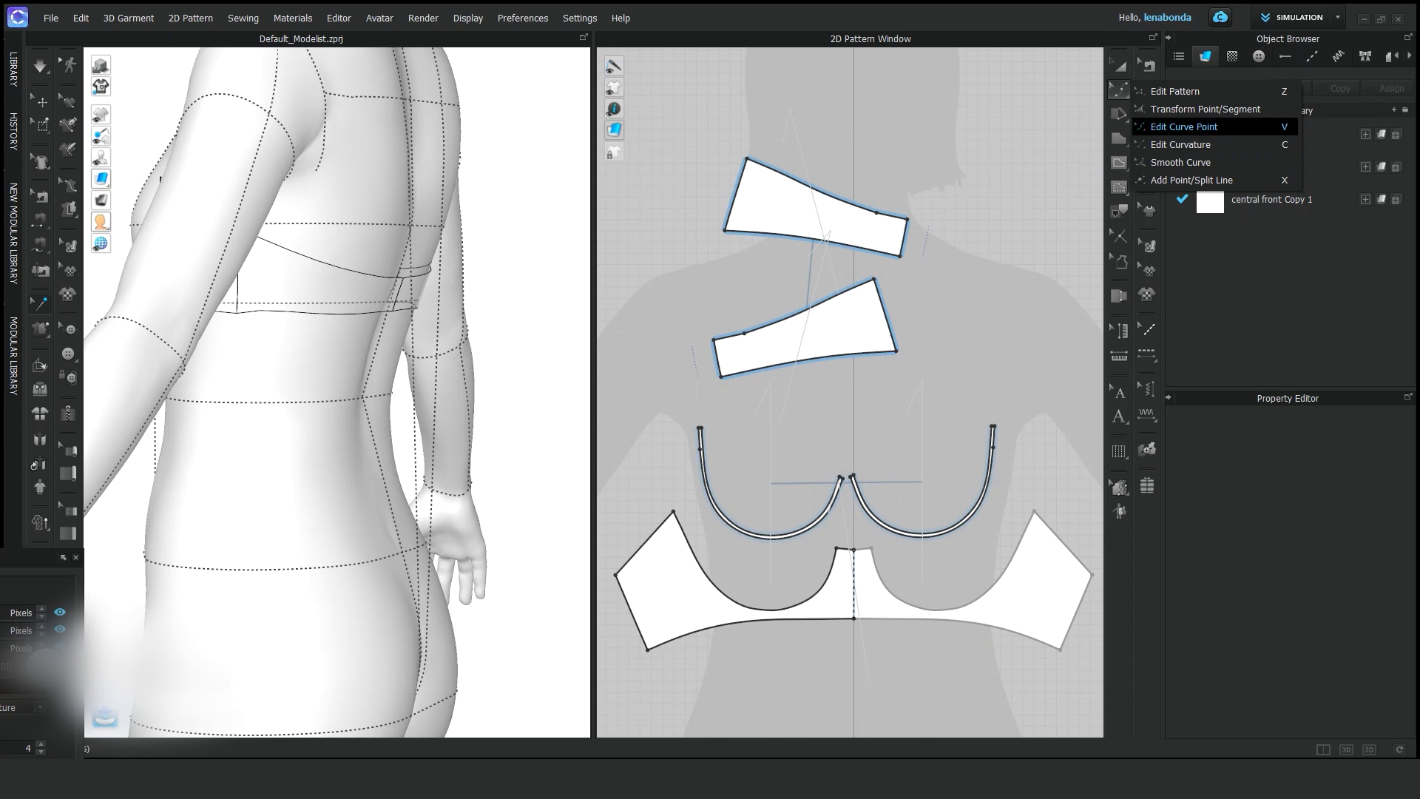
click(1183, 126)
scroll(961, 281, up, 5)
click(814, 322)
key(ctrl+z)
key(q)
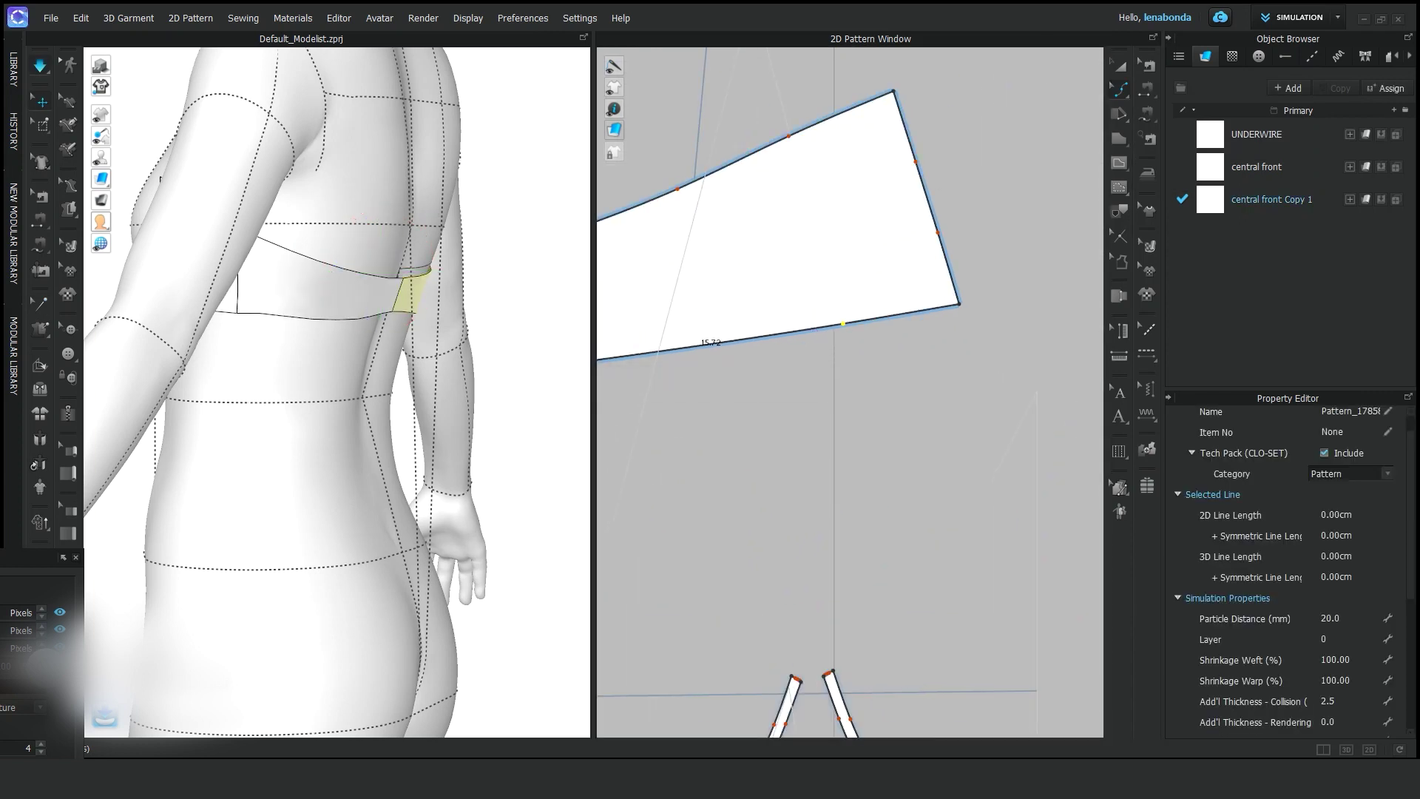
key(Escape)
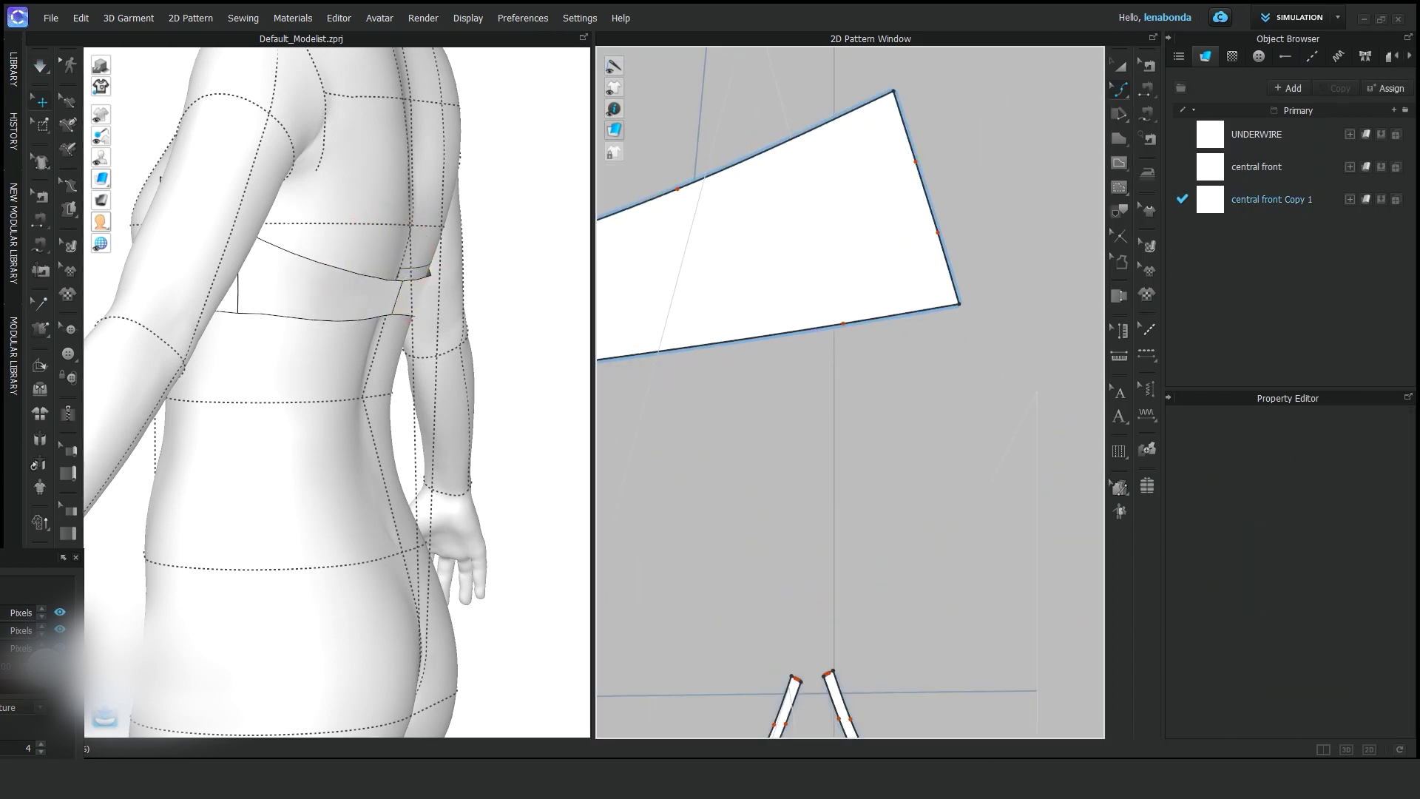
Retract the central front's centre edge by 2 cm to shrink the bridge between cups.
key(8)
key(2)
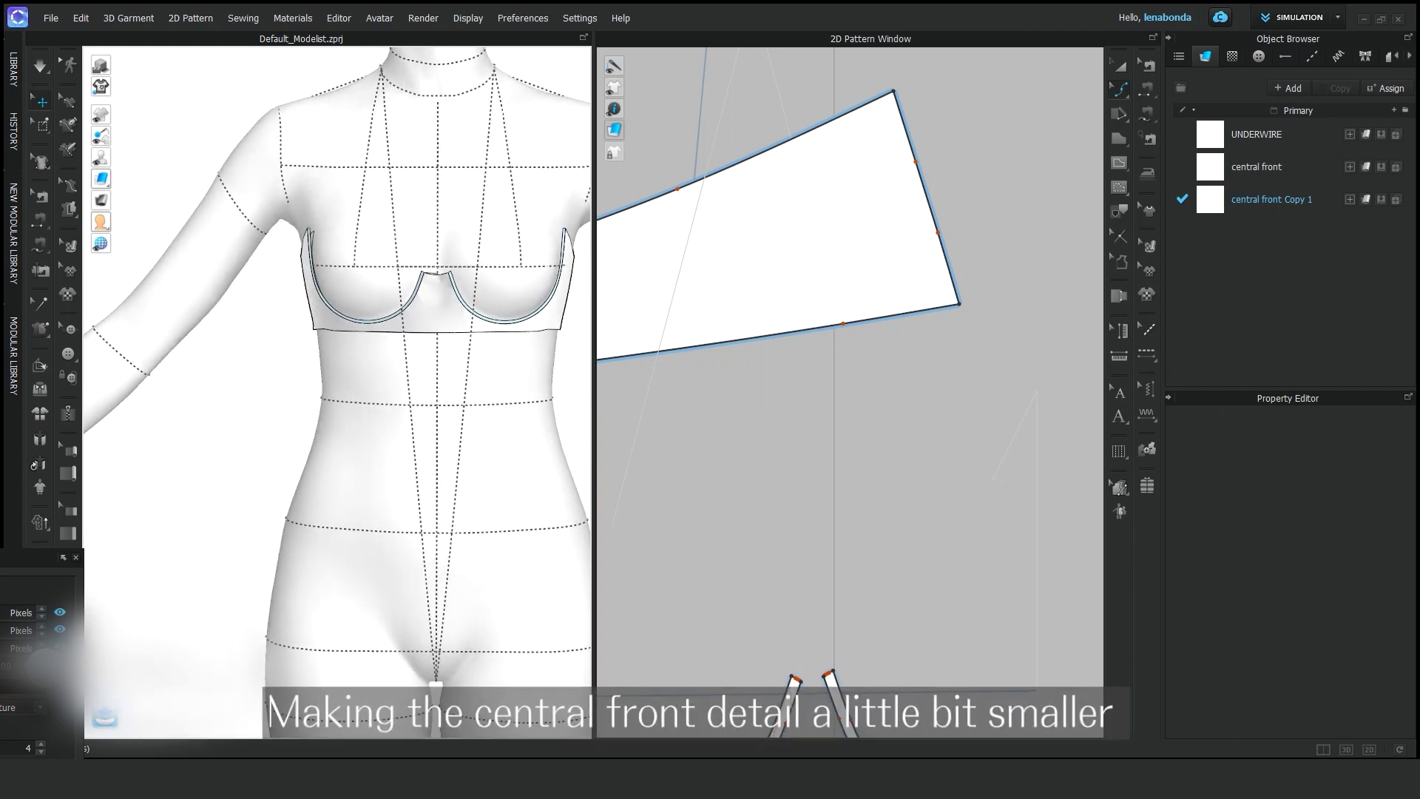
scroll(336, 295, up, 5)
click(296, 321)
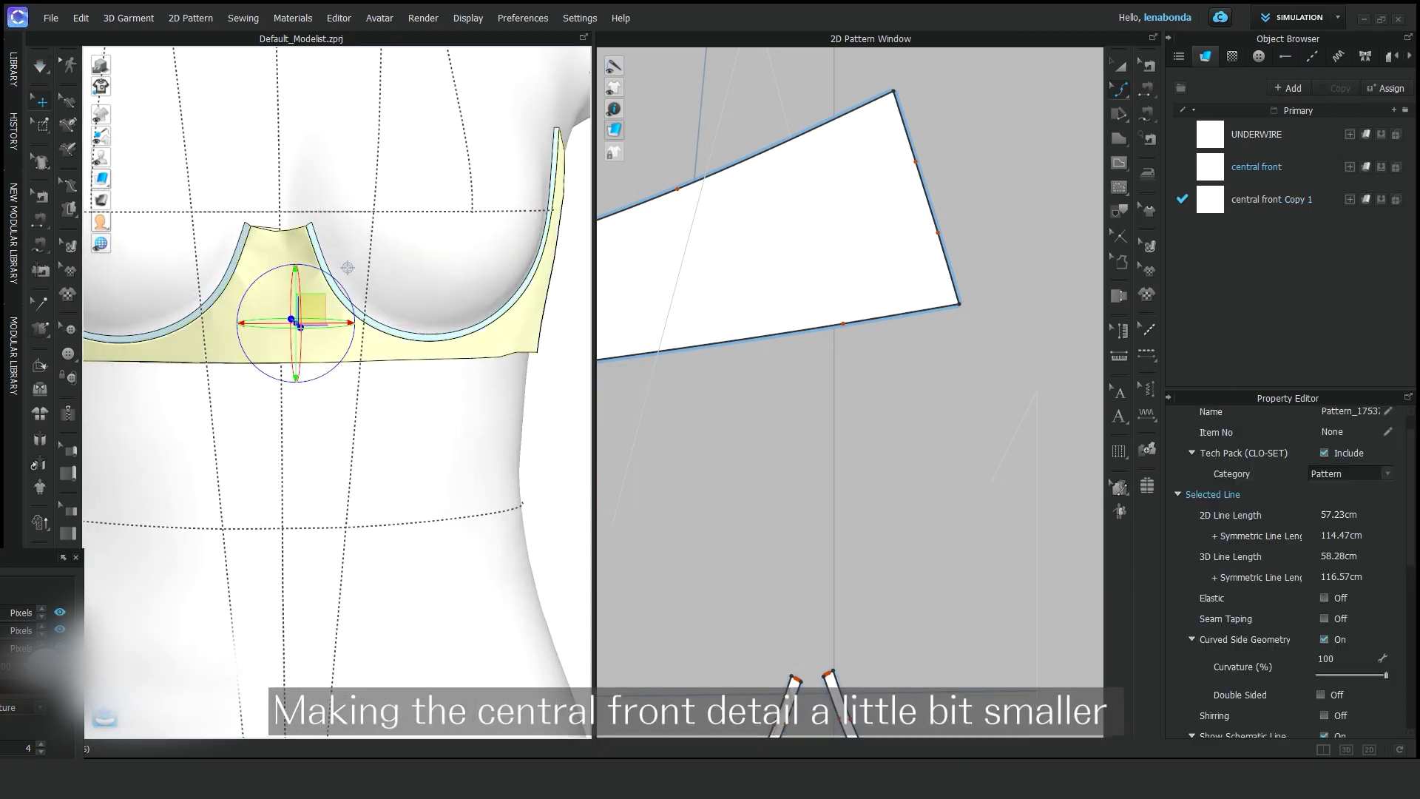
click(771, 414)
right_click(773, 385)
key(Escape)
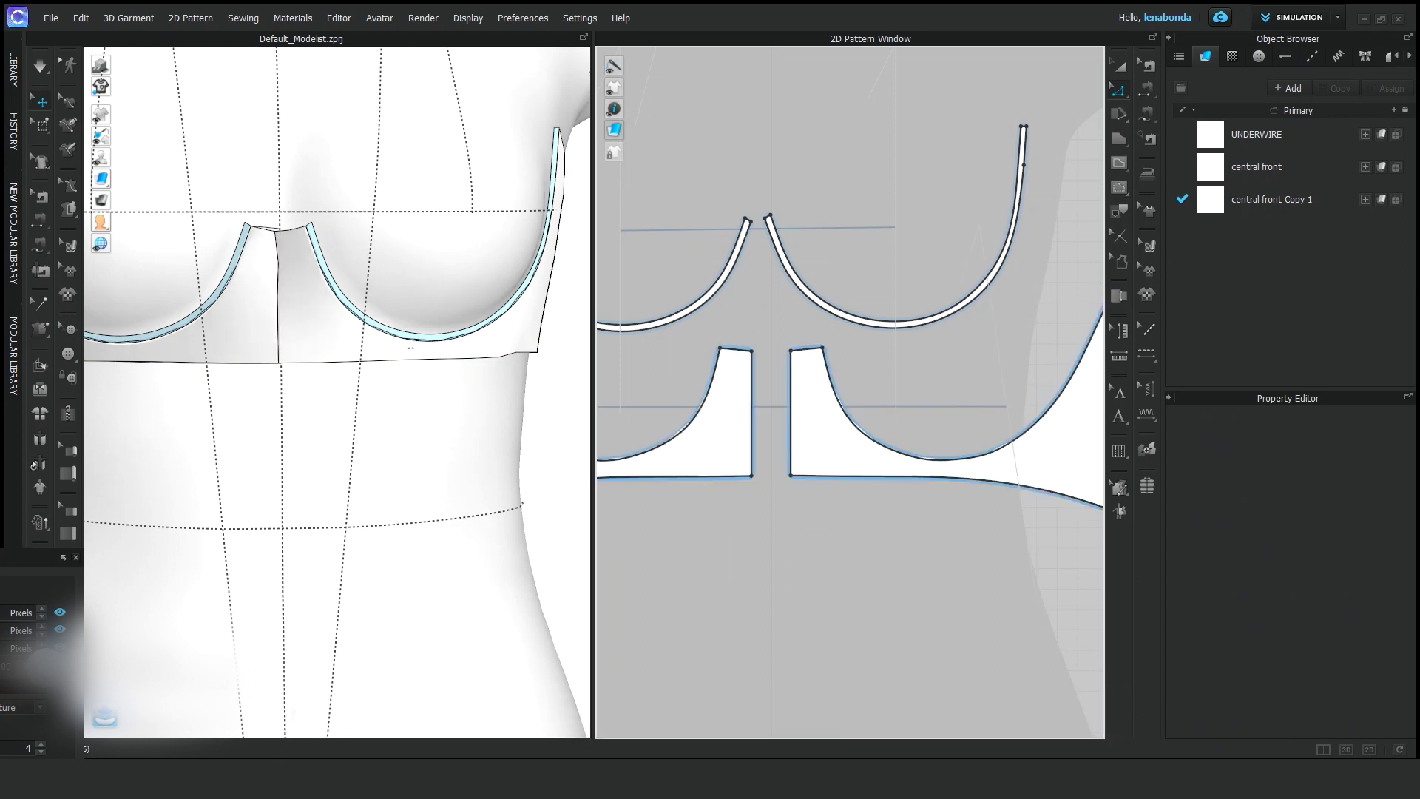
right_click(752, 404)
click(813, 529)
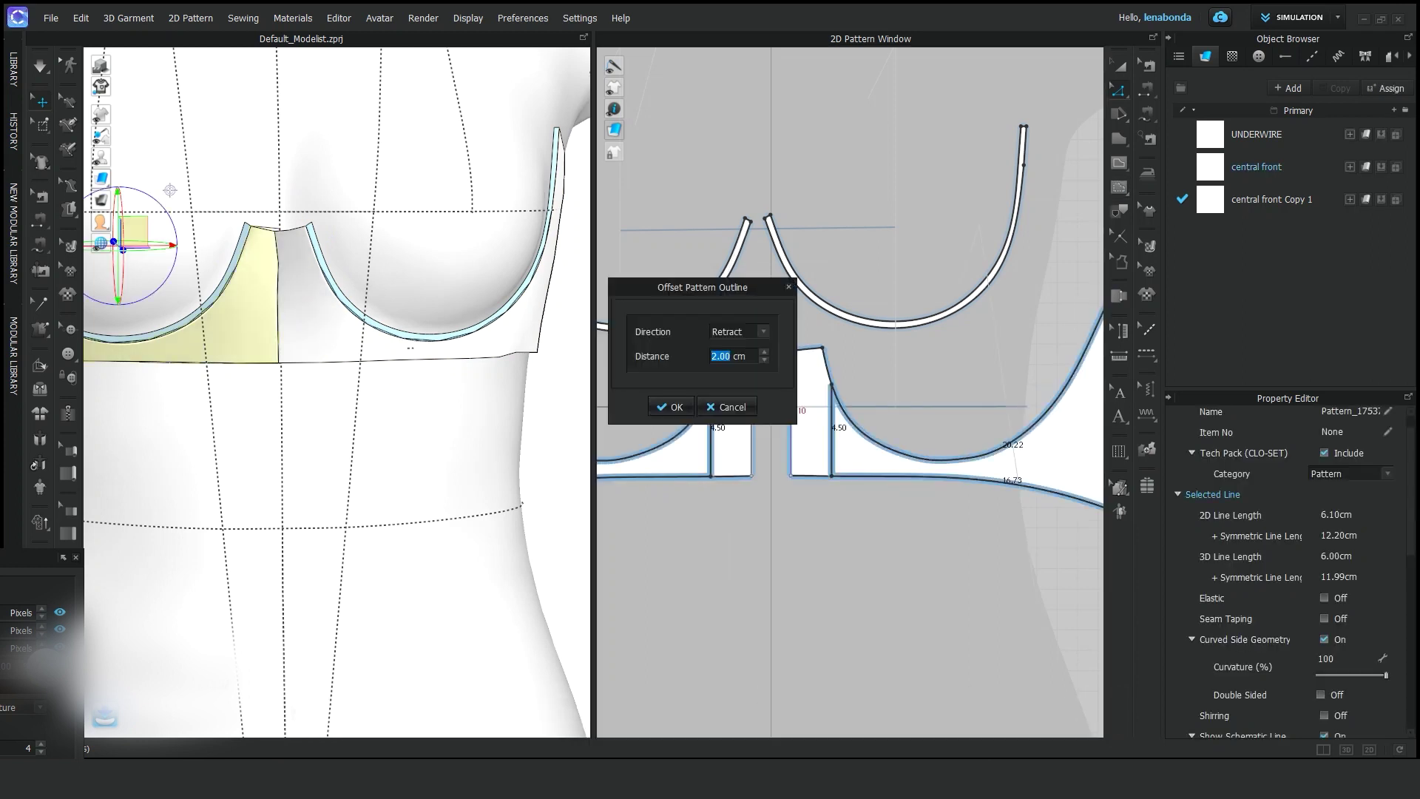
key(Return)
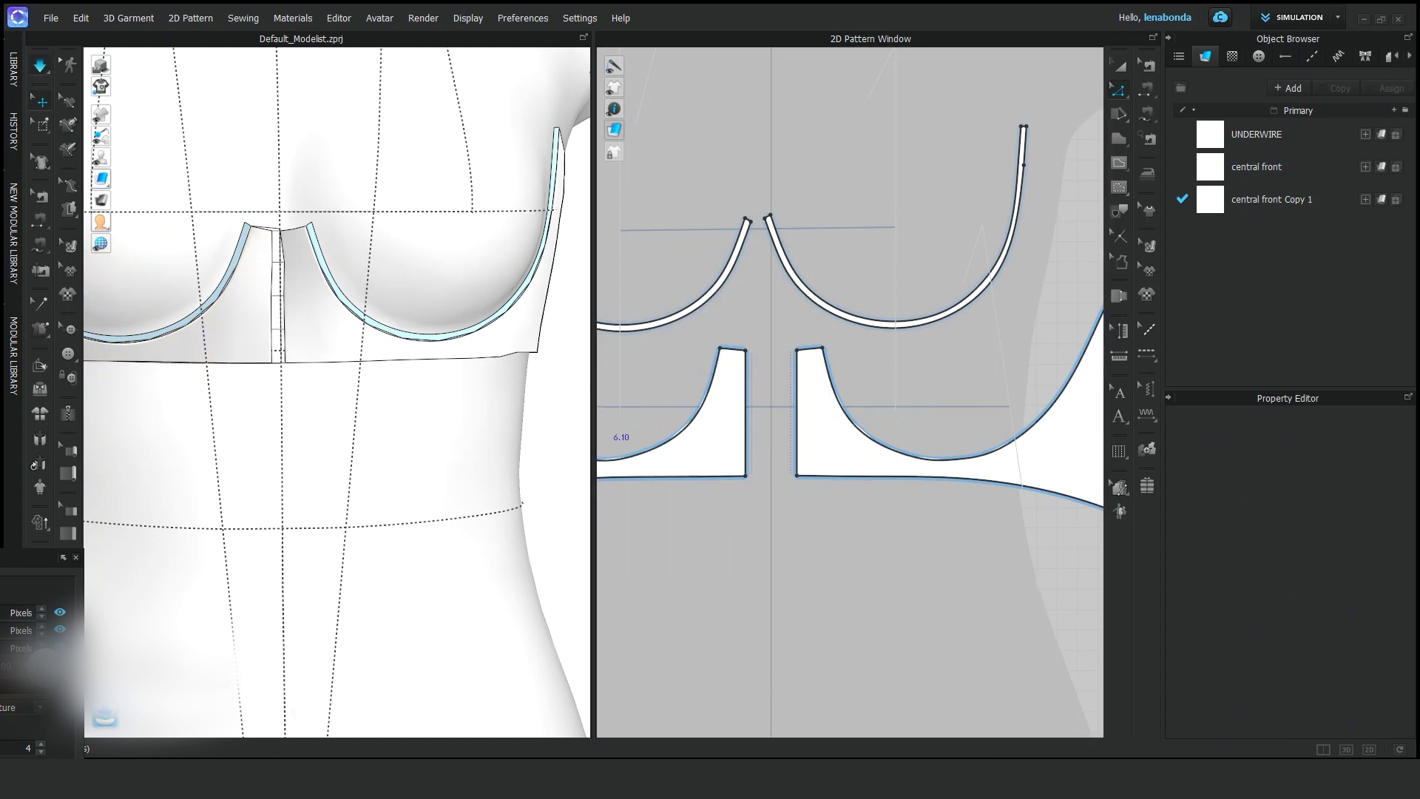
mouse_move(332, 370)
right_down()
mouse_move(87, 241)
mouse_move(222, 244)
right_up()
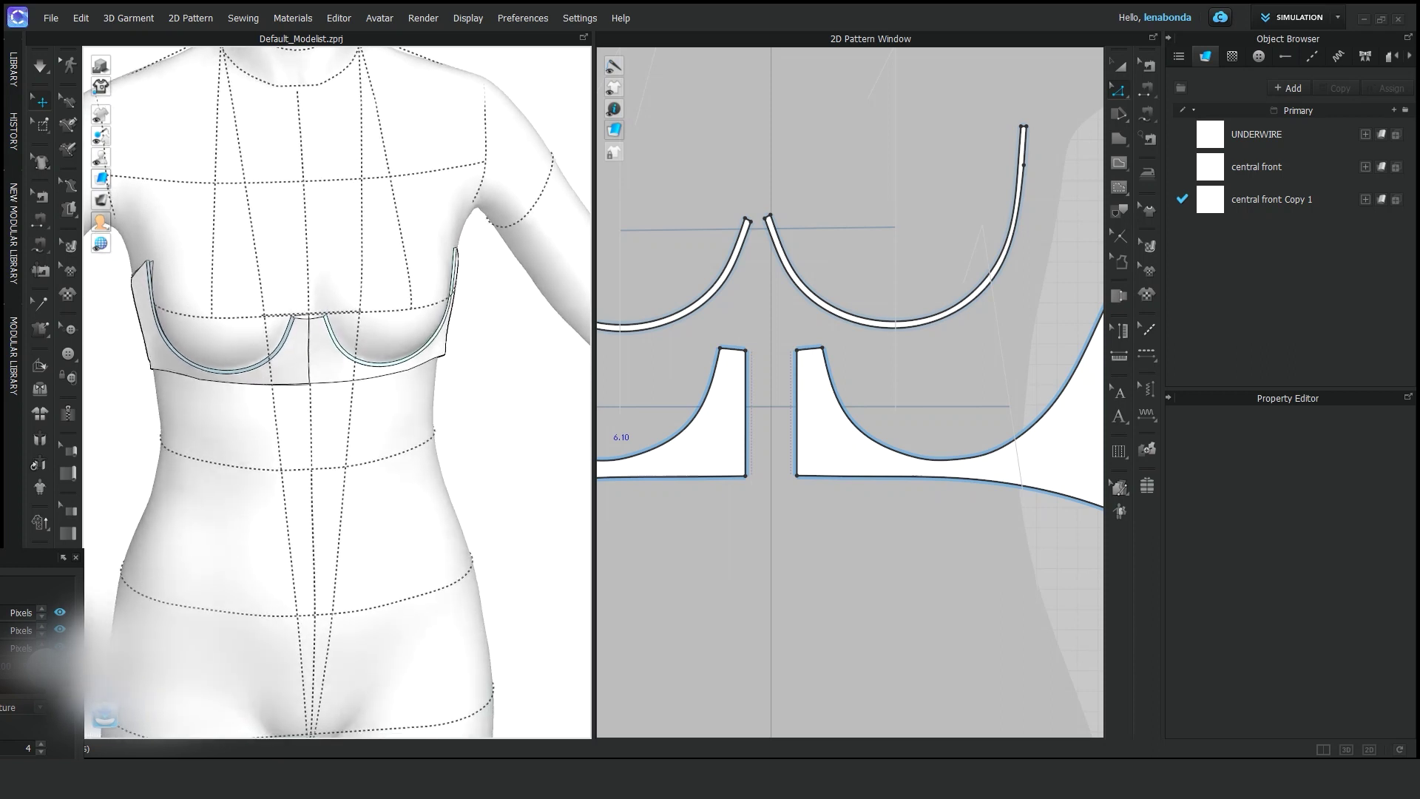
scroll(920, 506, down, 3)
scroll(937, 560, up, 2)
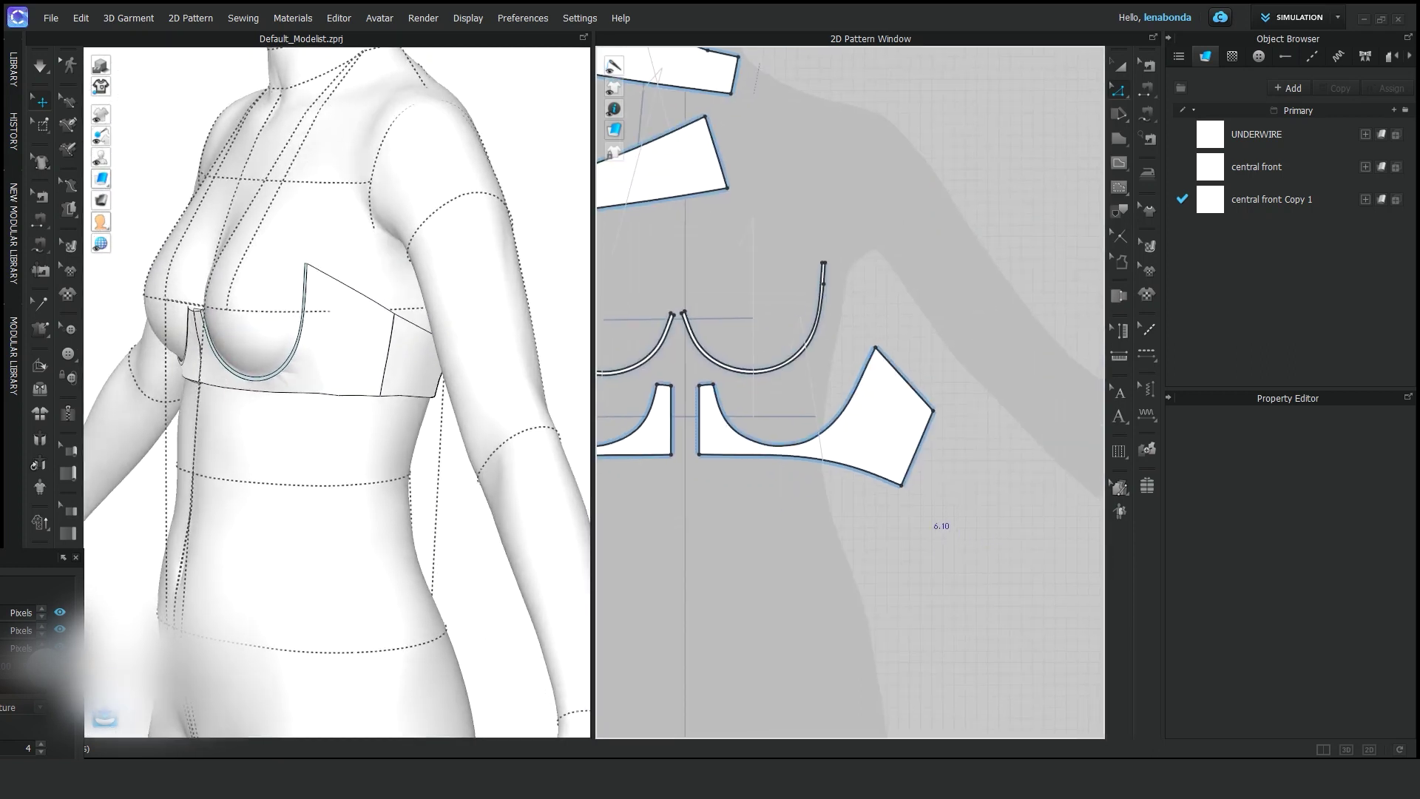
scroll(969, 454, up, 3)
click(906, 481)
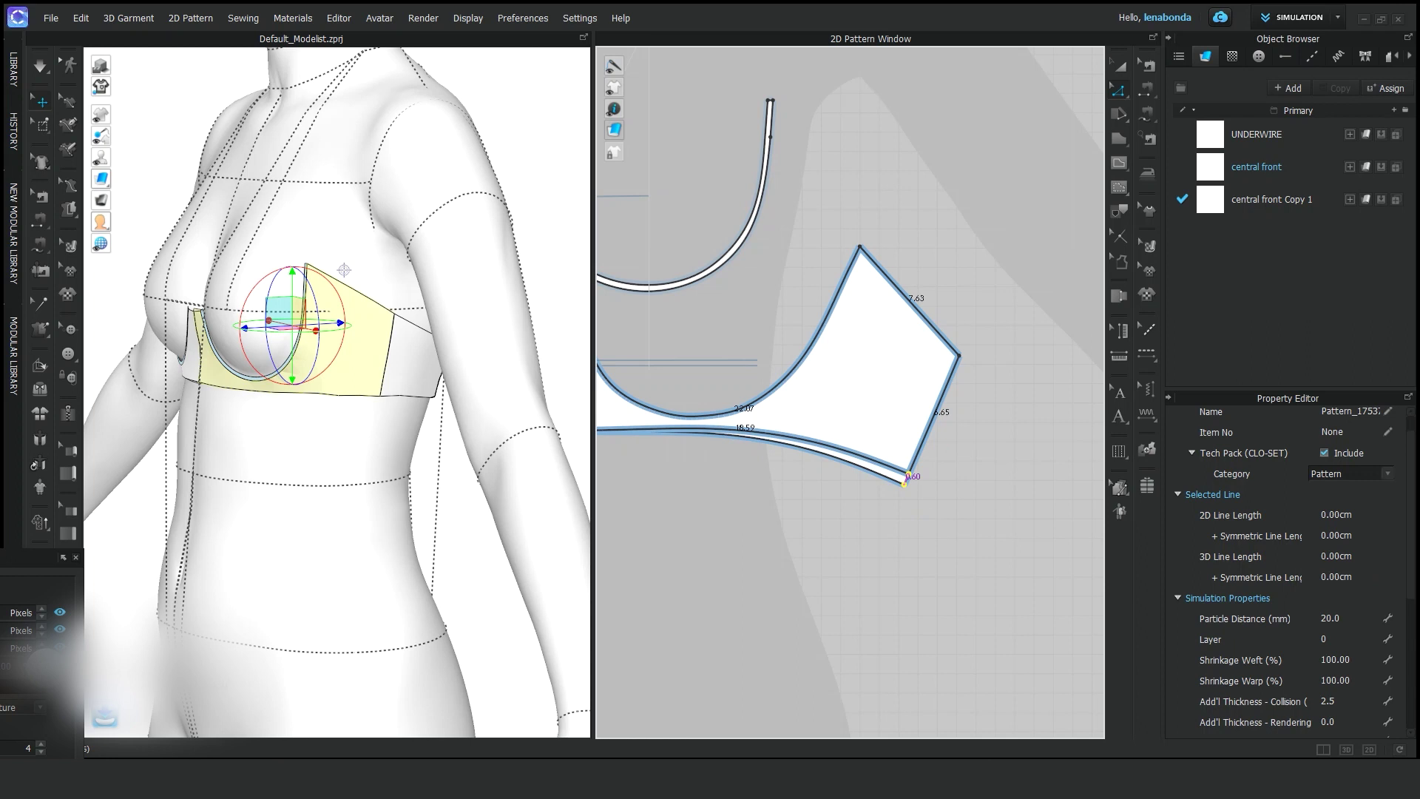
click(1119, 89)
click(1183, 179)
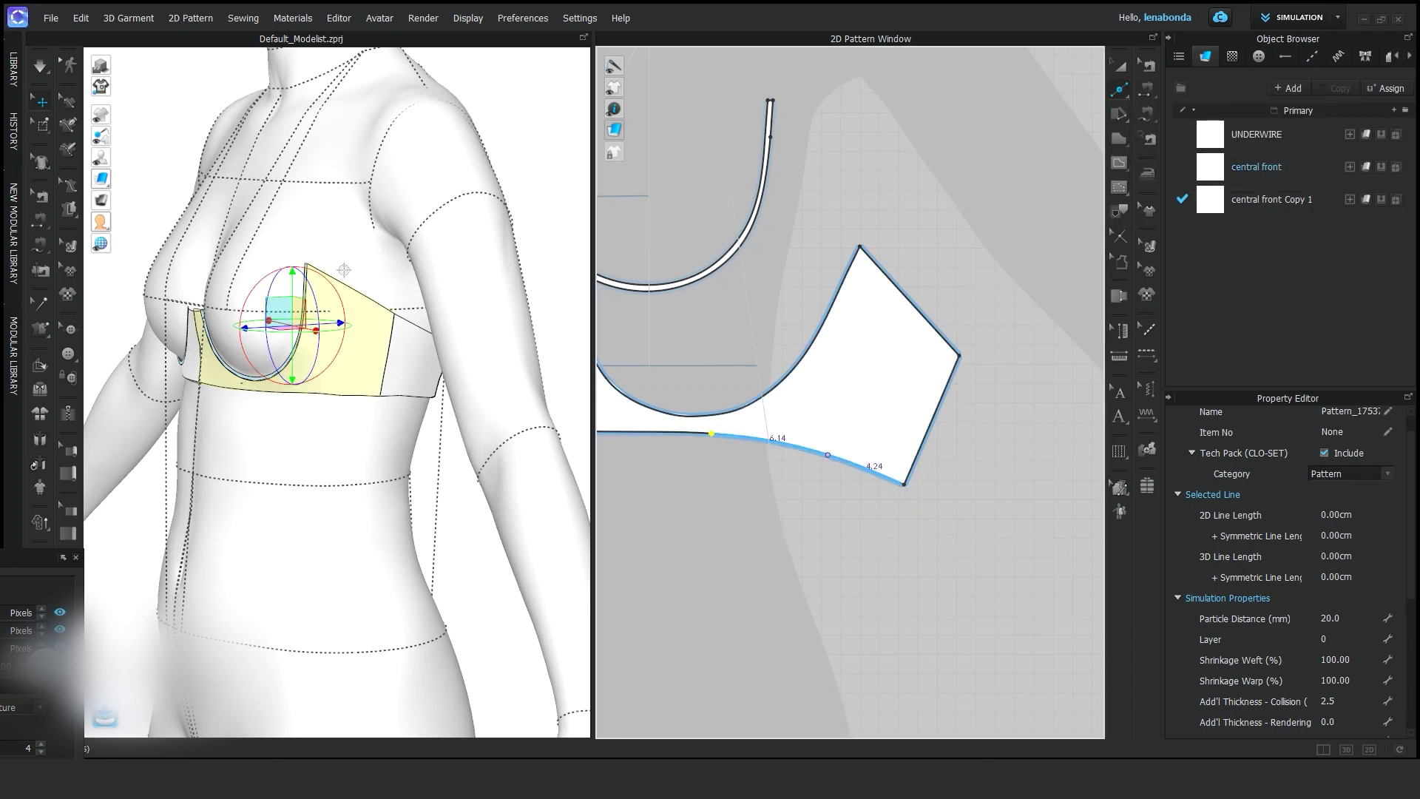
click(1119, 90)
click(1183, 99)
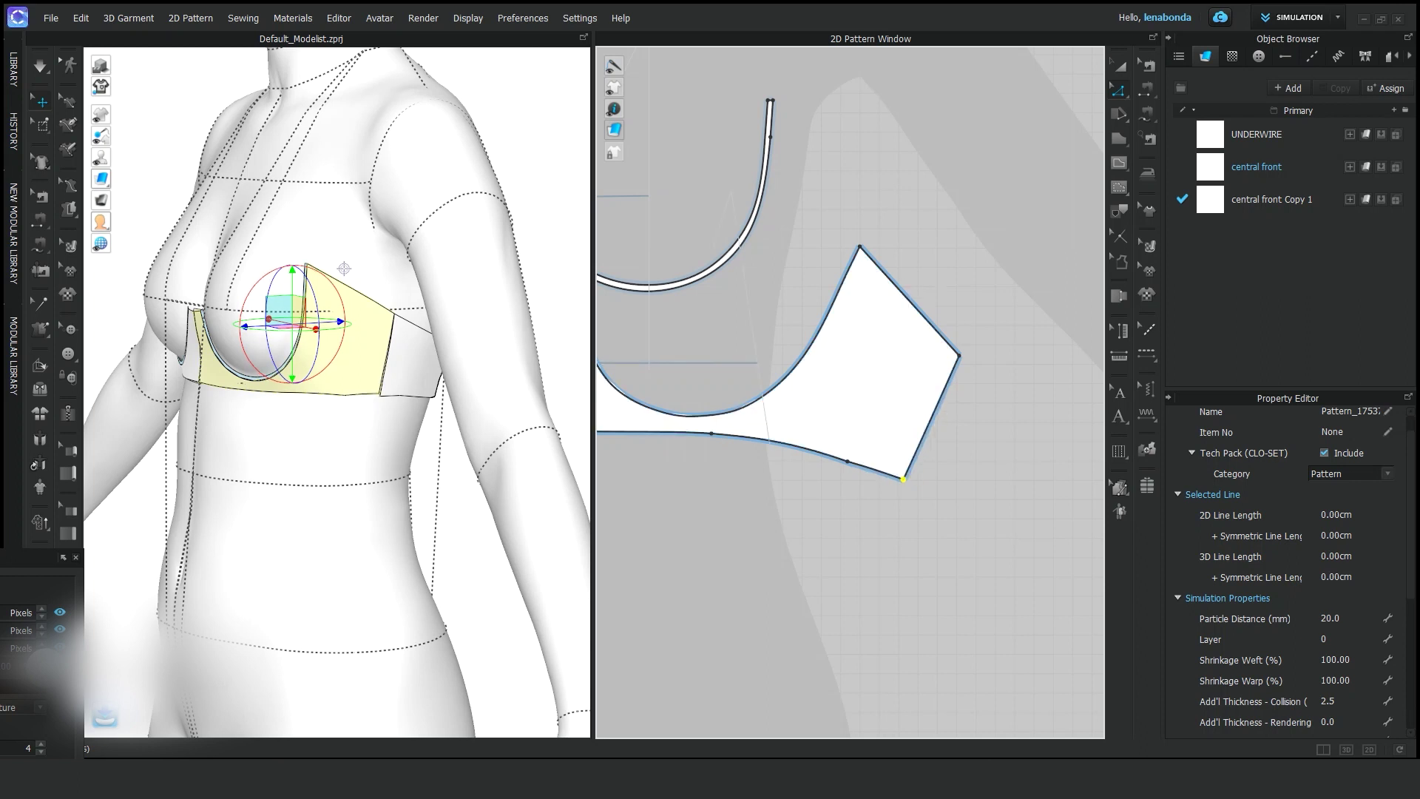
right_click(829, 446)
click(861, 470)
scroll(924, 451, down, 3)
click(81, 17)
scroll(833, 449, up, 2)
scroll(833, 449, up, 2)
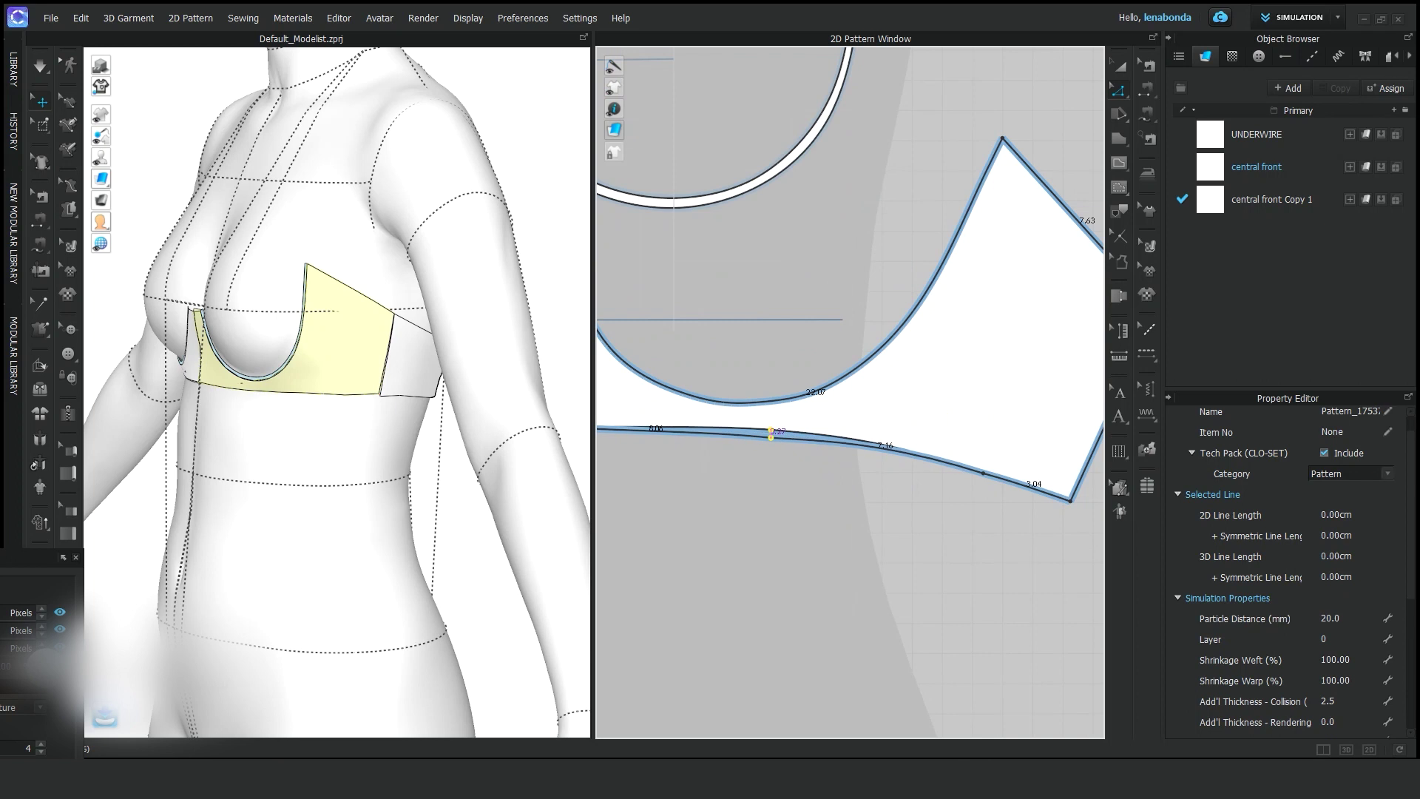
scroll(771, 436, down, 2)
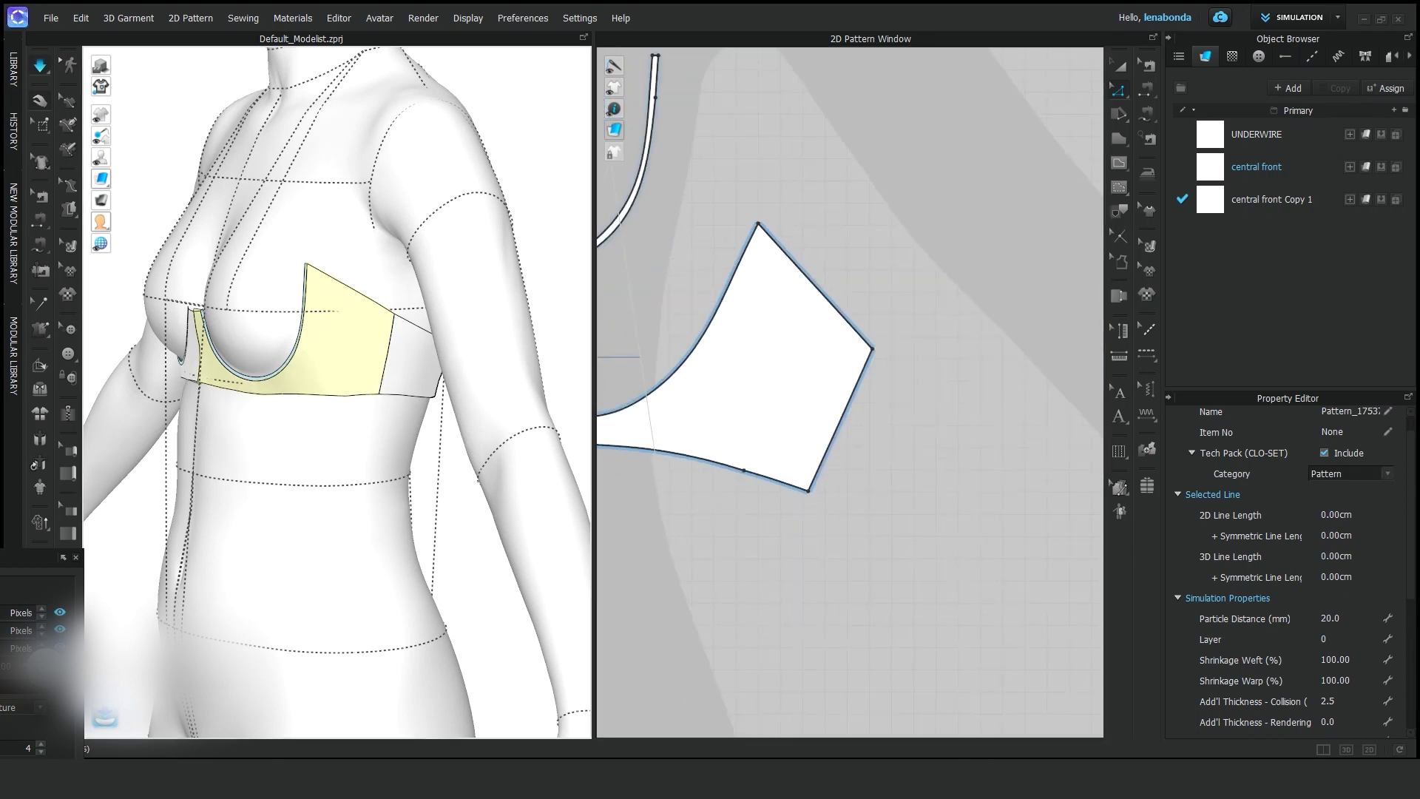
right_drag(333, 369, 444, 355)
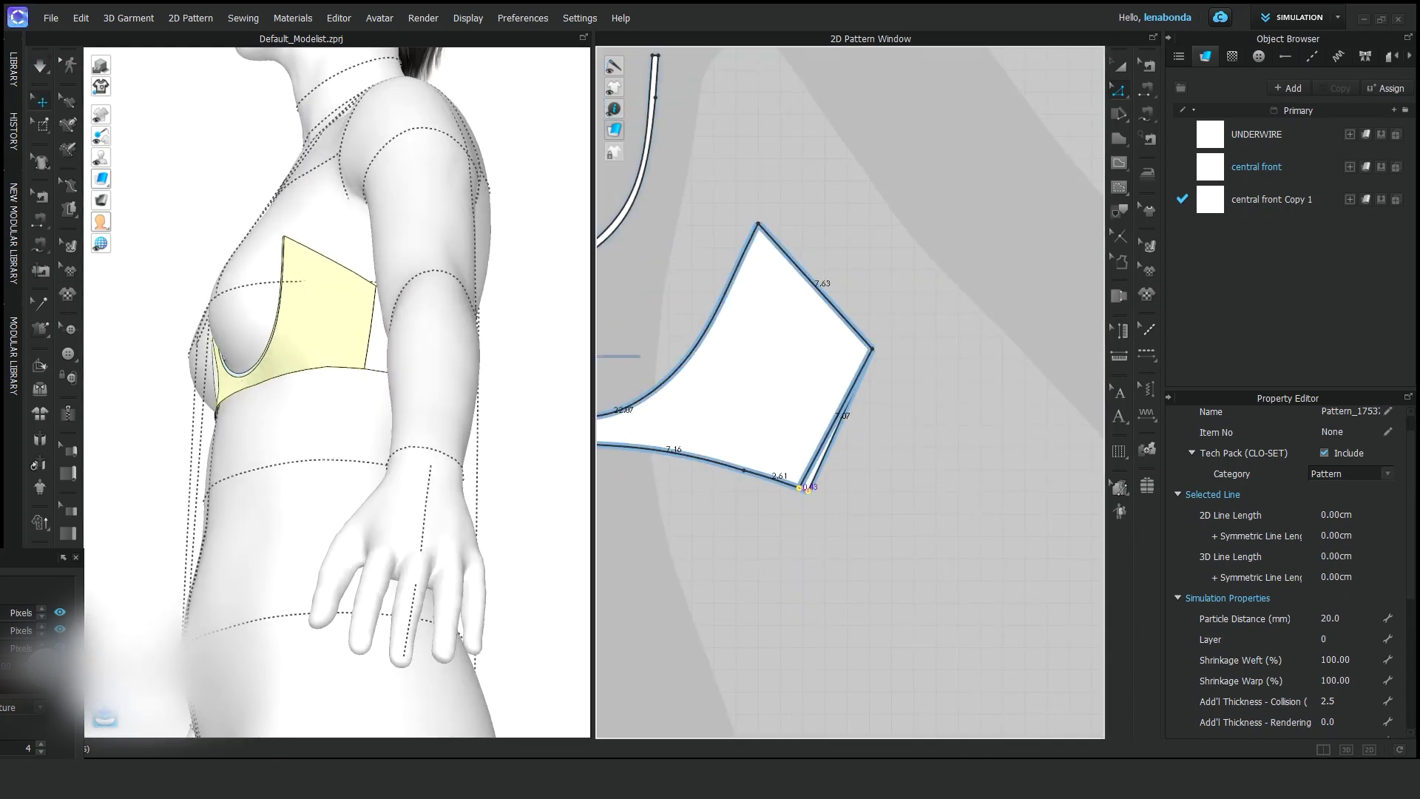
key(2)
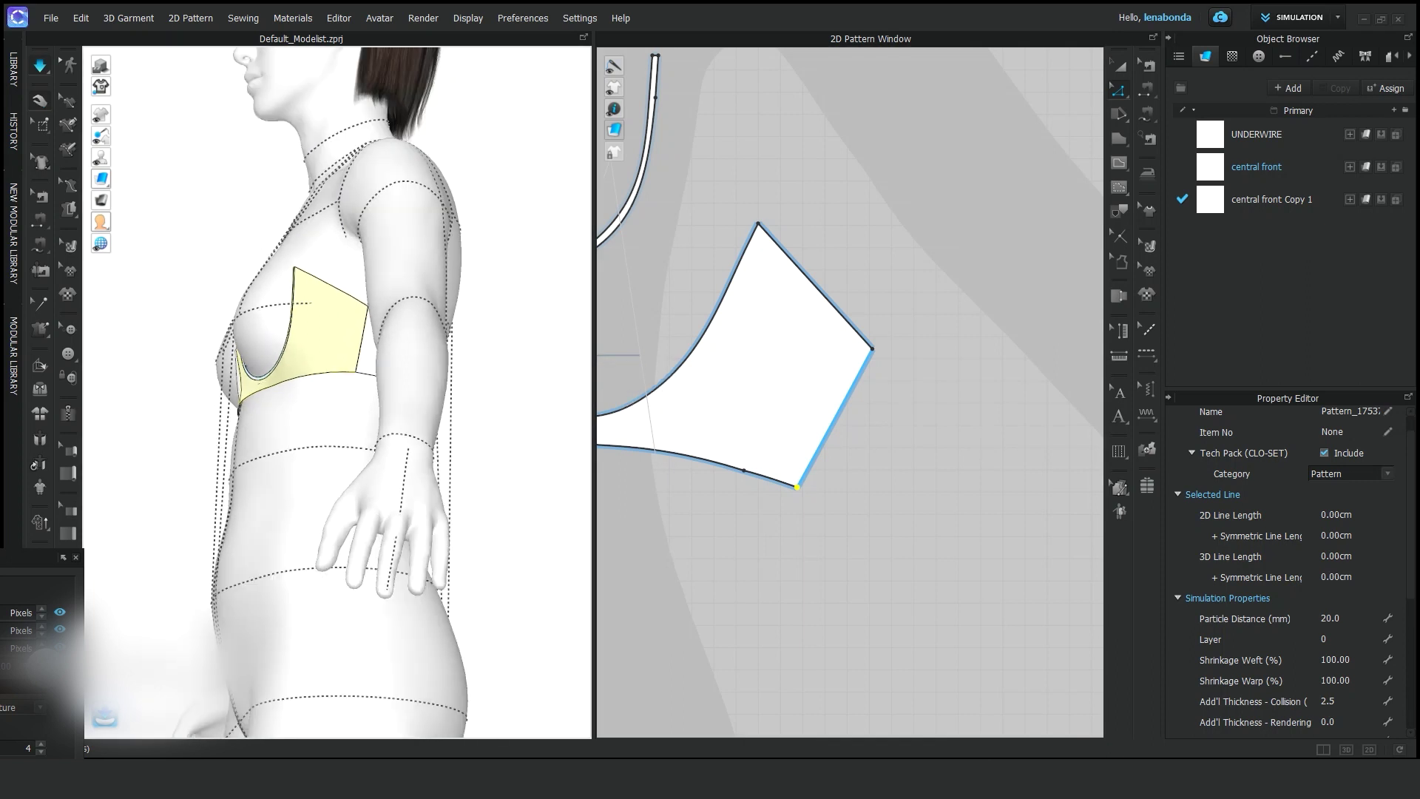
key(8)
key(2)
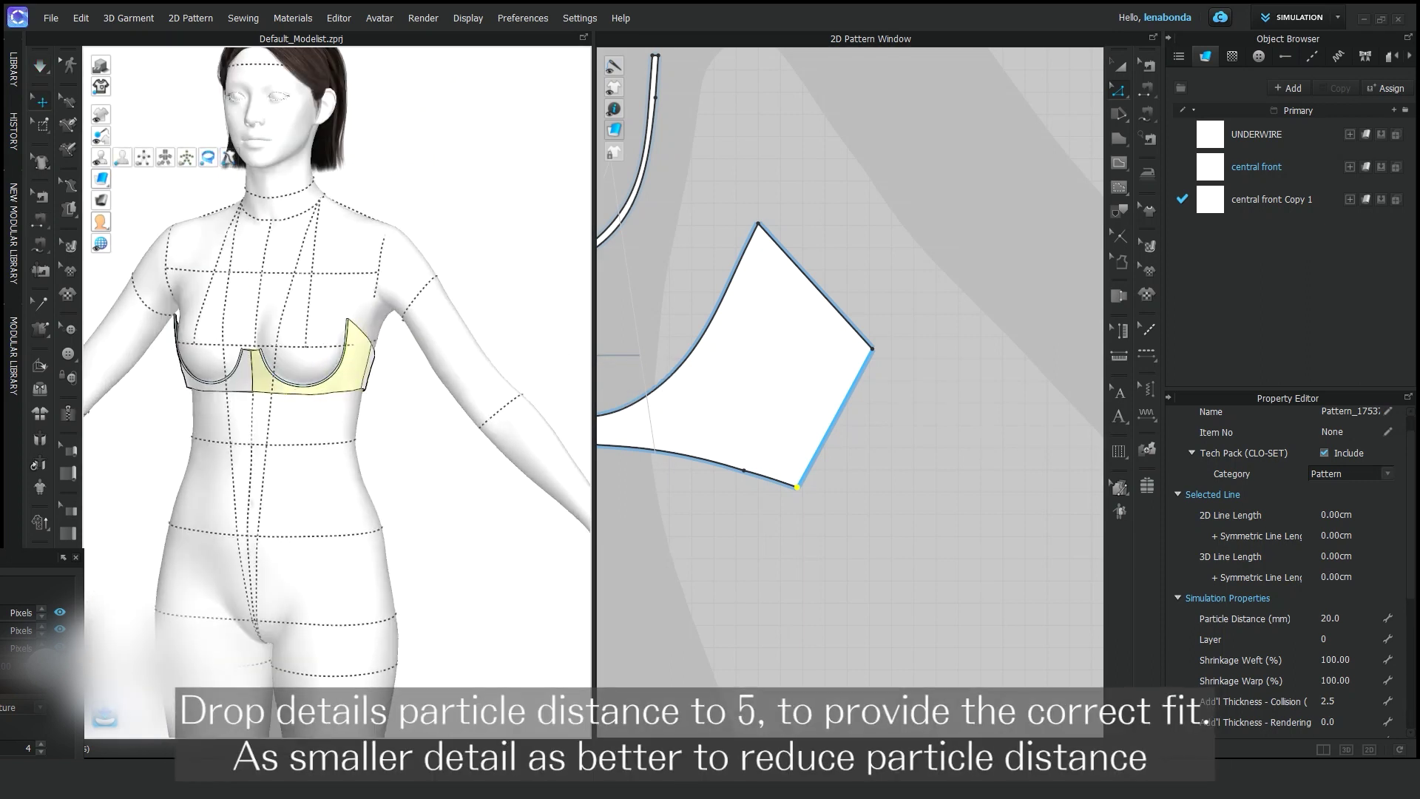
Set the selected cup piece's particle distance to 5.
scroll(336, 392, up, 5)
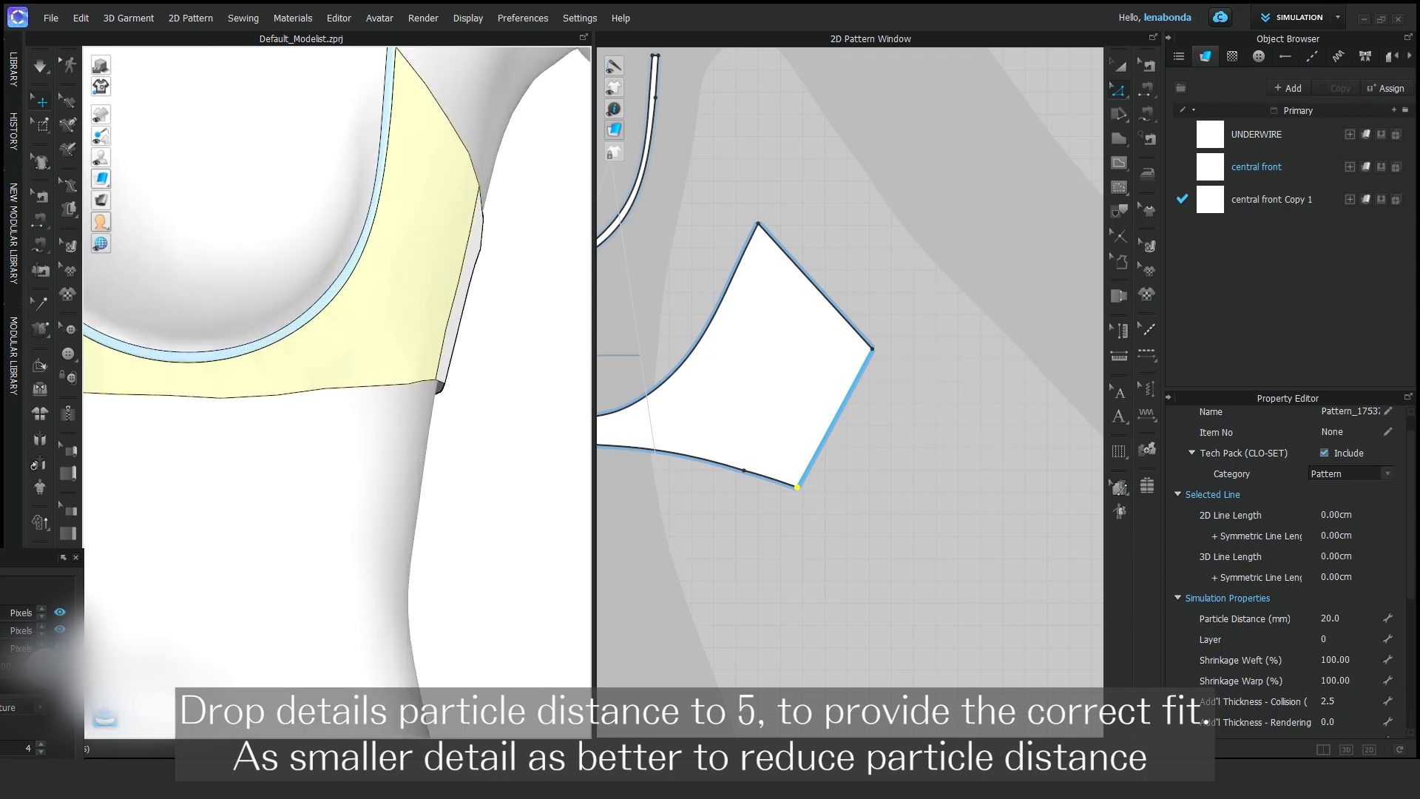
key(2)
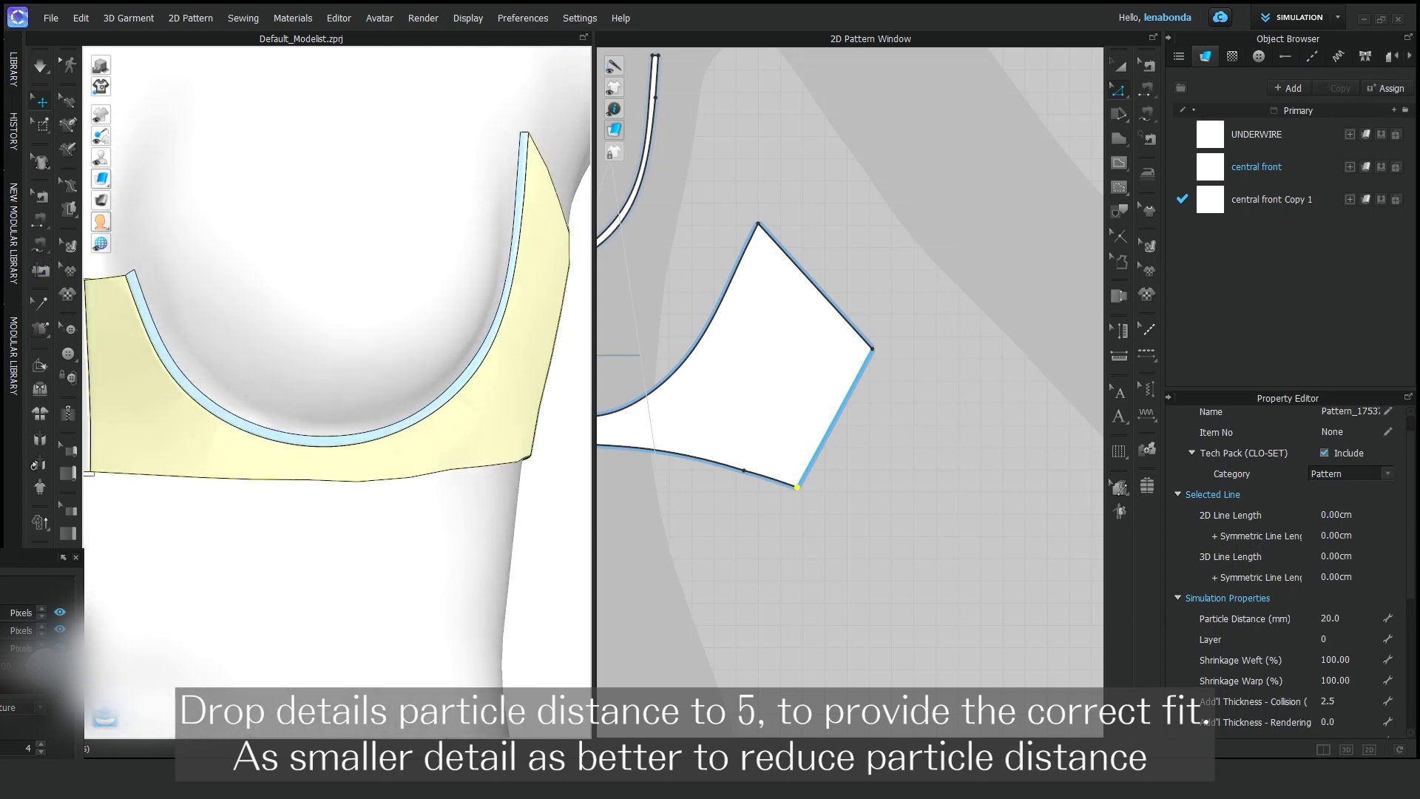
click(729, 445)
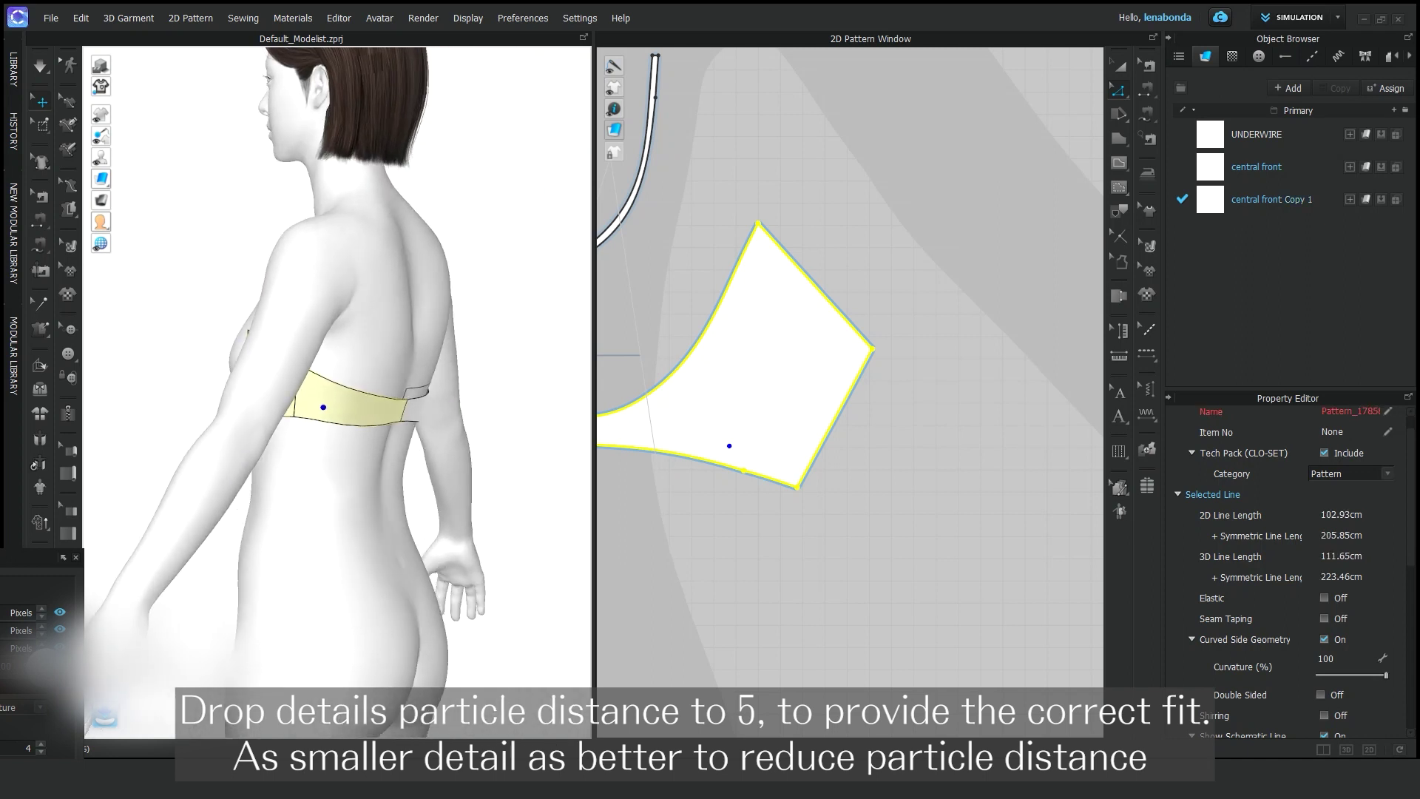
scroll(1205, 716, down, 5)
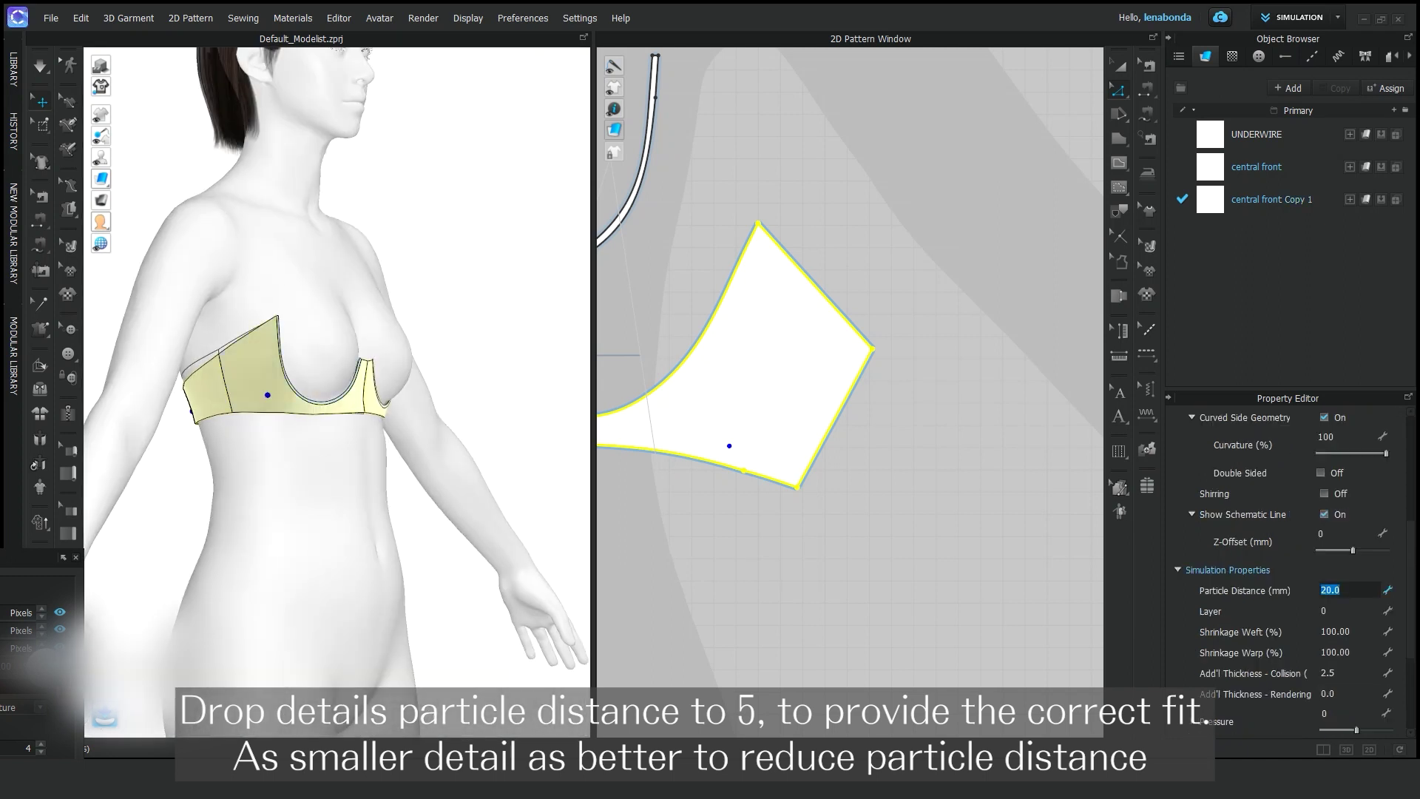
text(5)
key(Return)
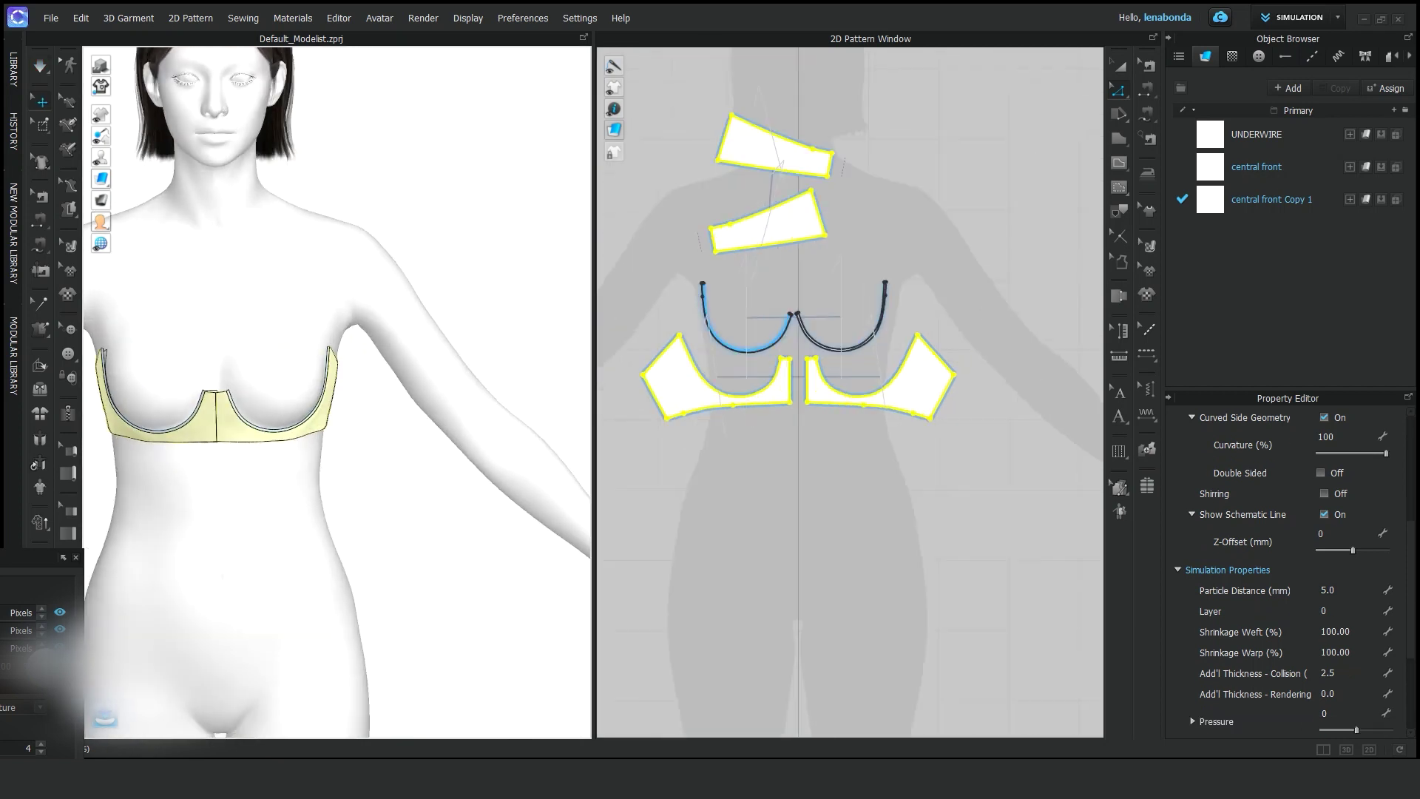
scroll(813, 333, up, 5)
scroll(214, 407, up, 3)
scroll(214, 407, up, 3)
Select both underwire pieces and view them from the left cup side.
key(a)
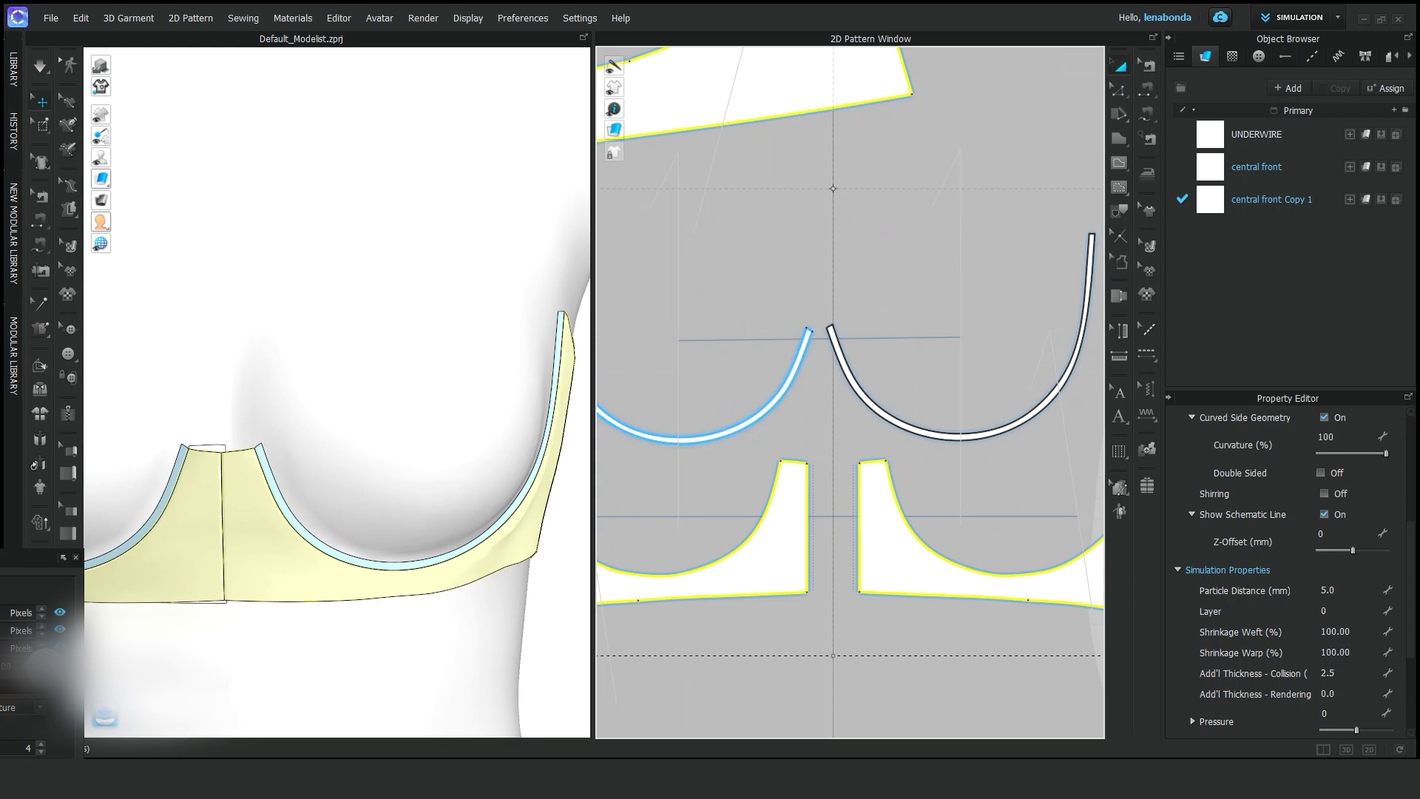
click(769, 384)
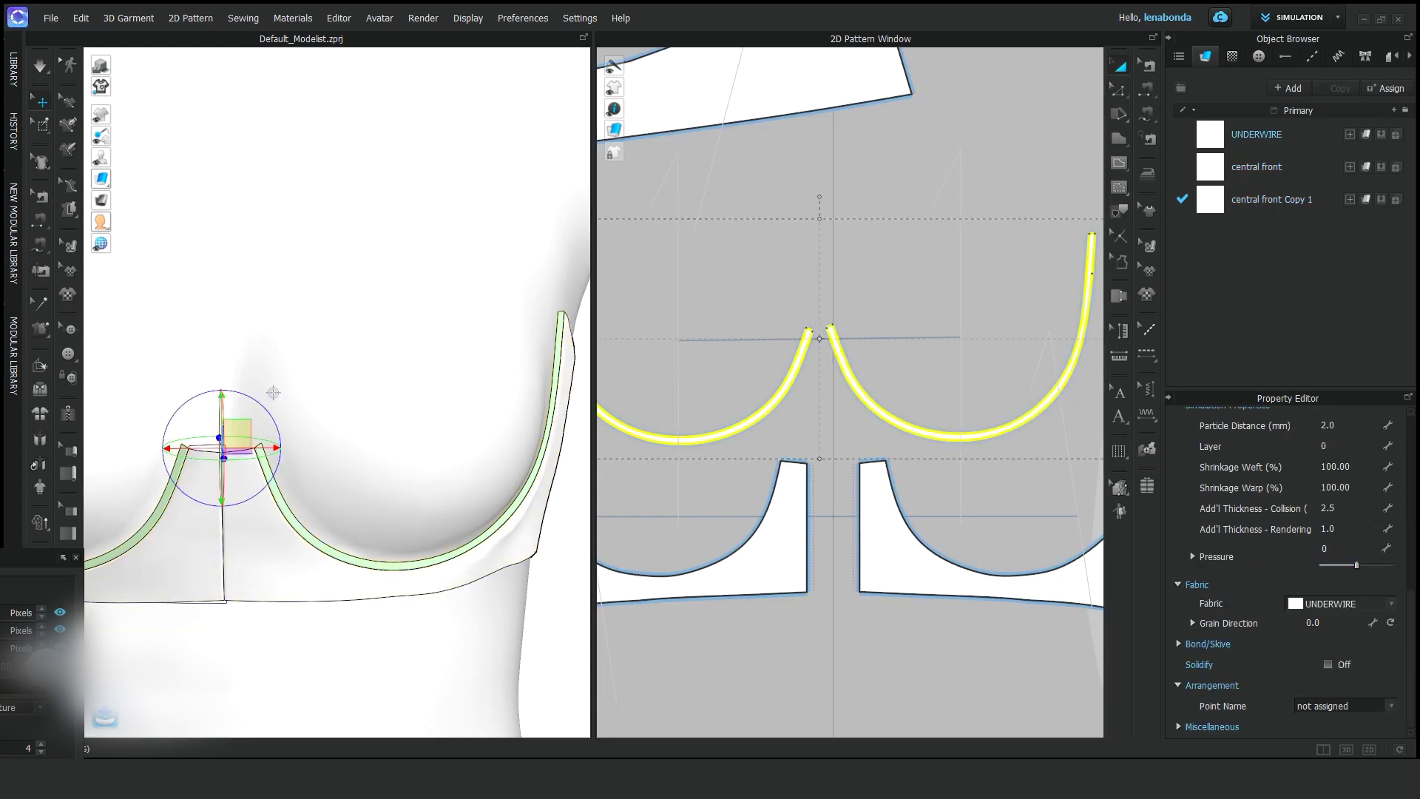
scroll(273, 392, down, 3)
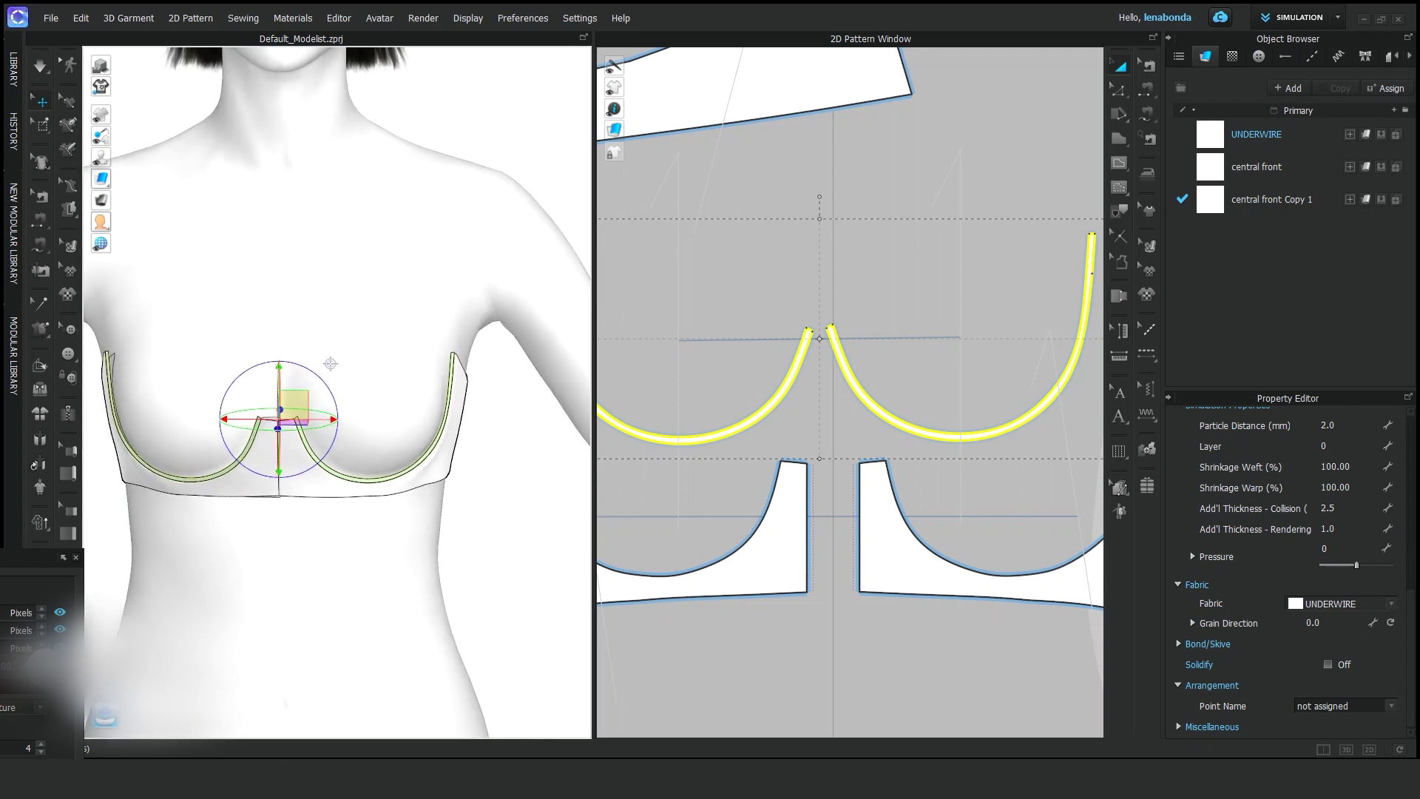
right_drag(331, 364, 132, 359)
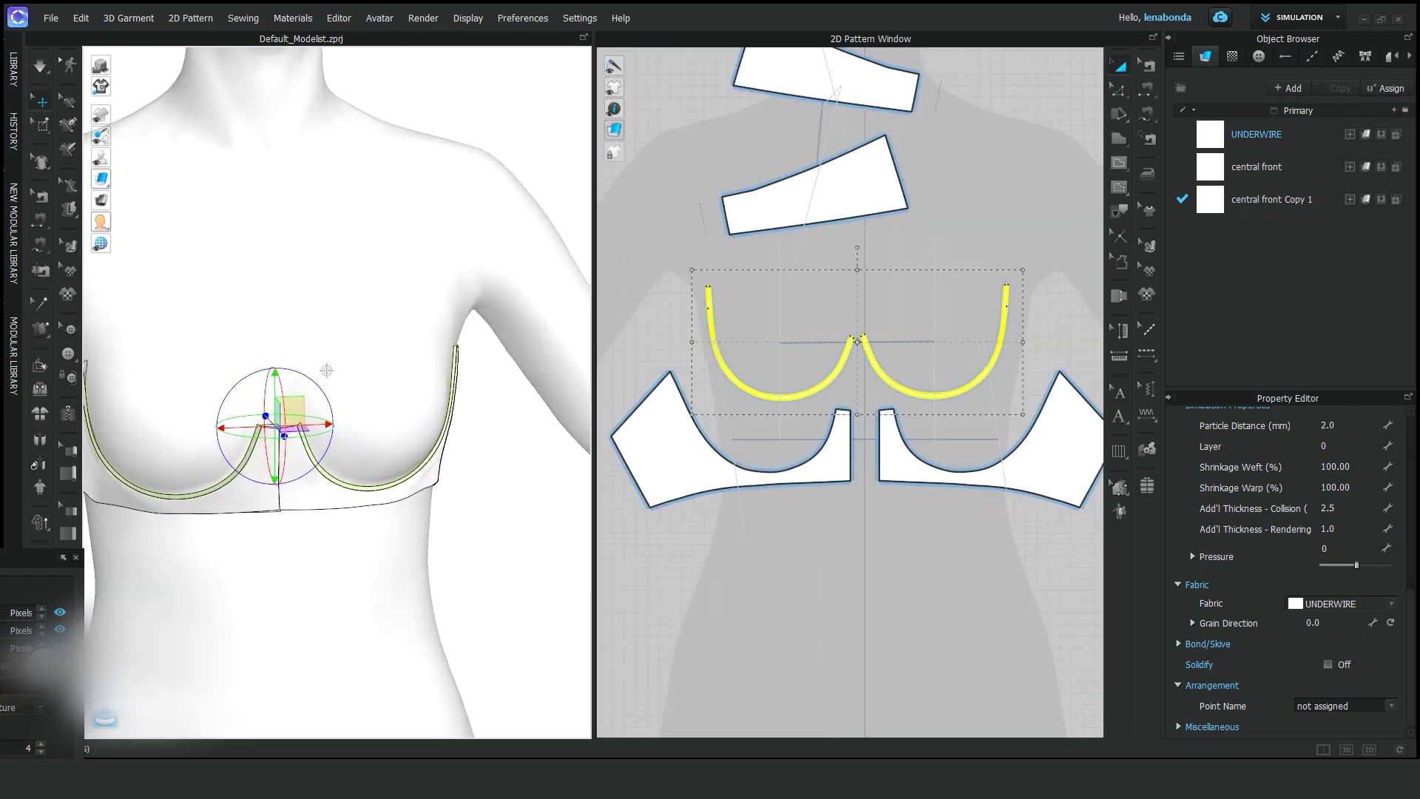
scroll(131, 360, up, 3)
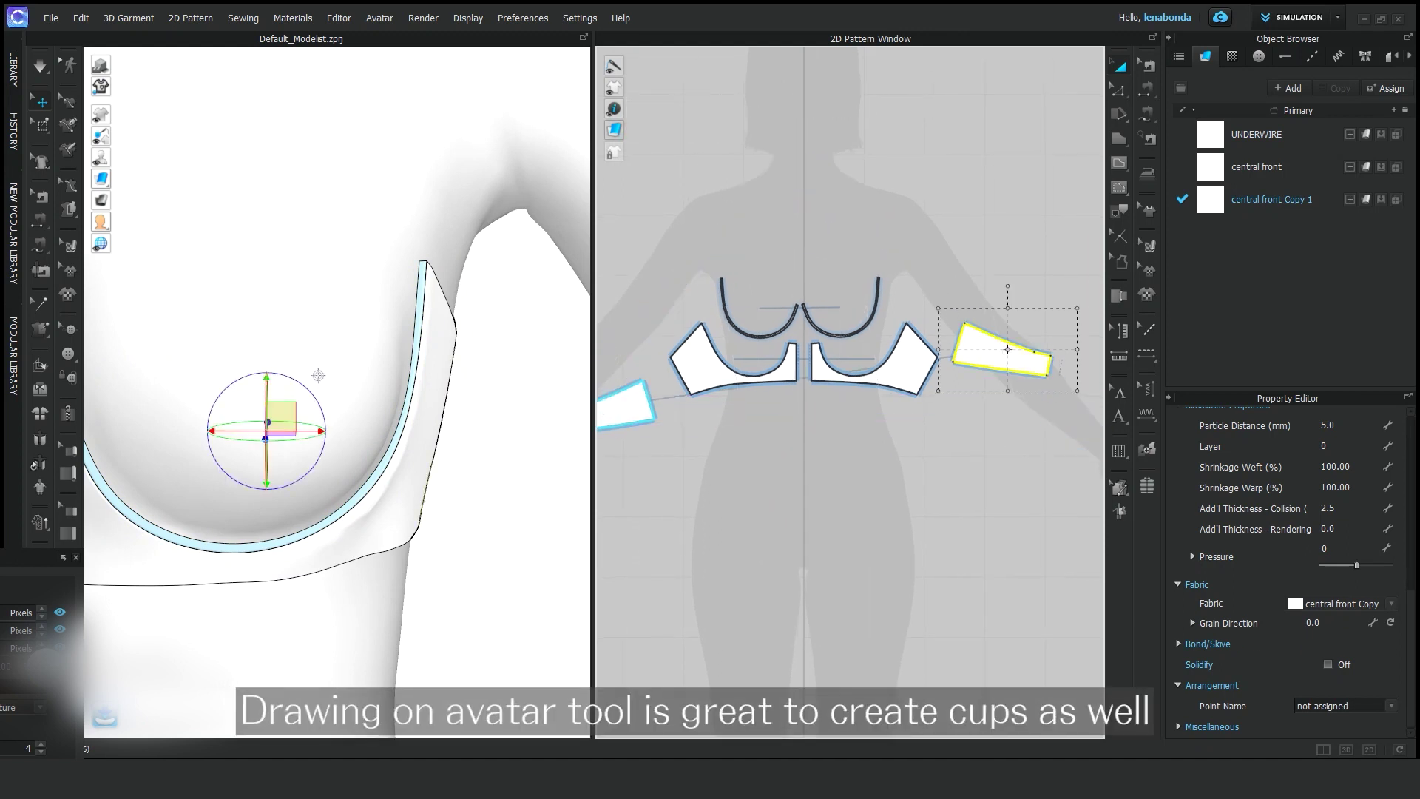
Trace the 3D Pen line around the cup's underwire and close it at its start point.
click(69, 209)
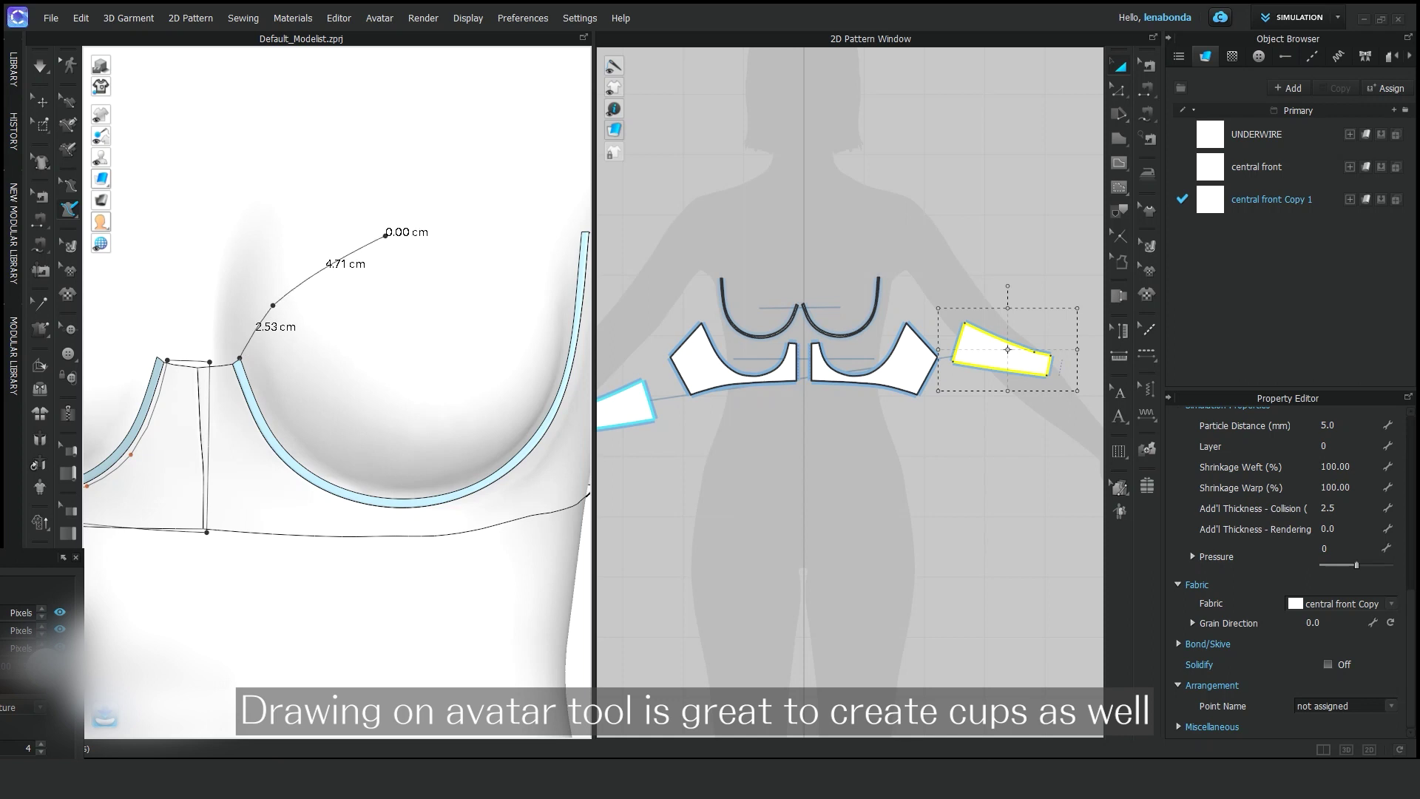
right_drag(577, 228, 541, 318)
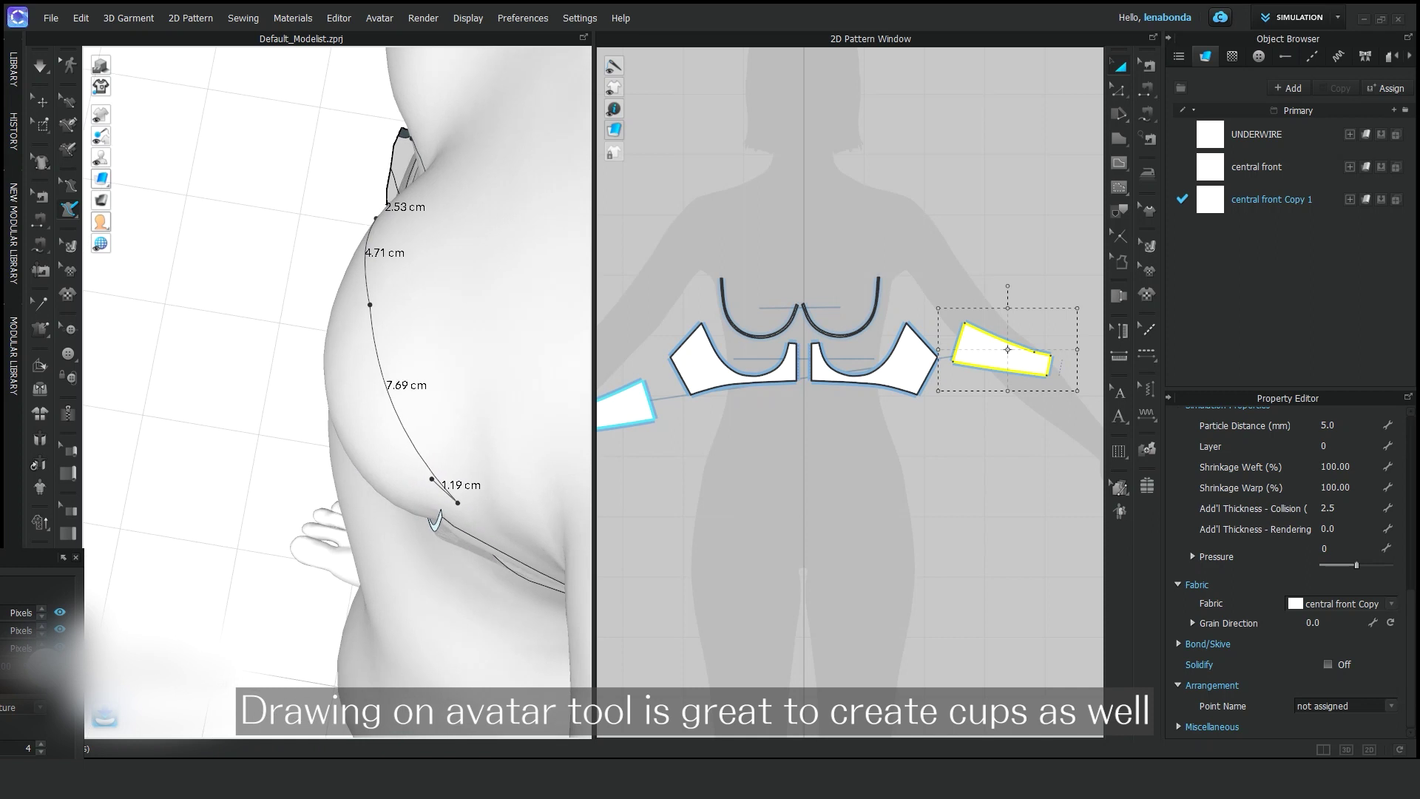
middle_drag(541, 318, 453, 270)
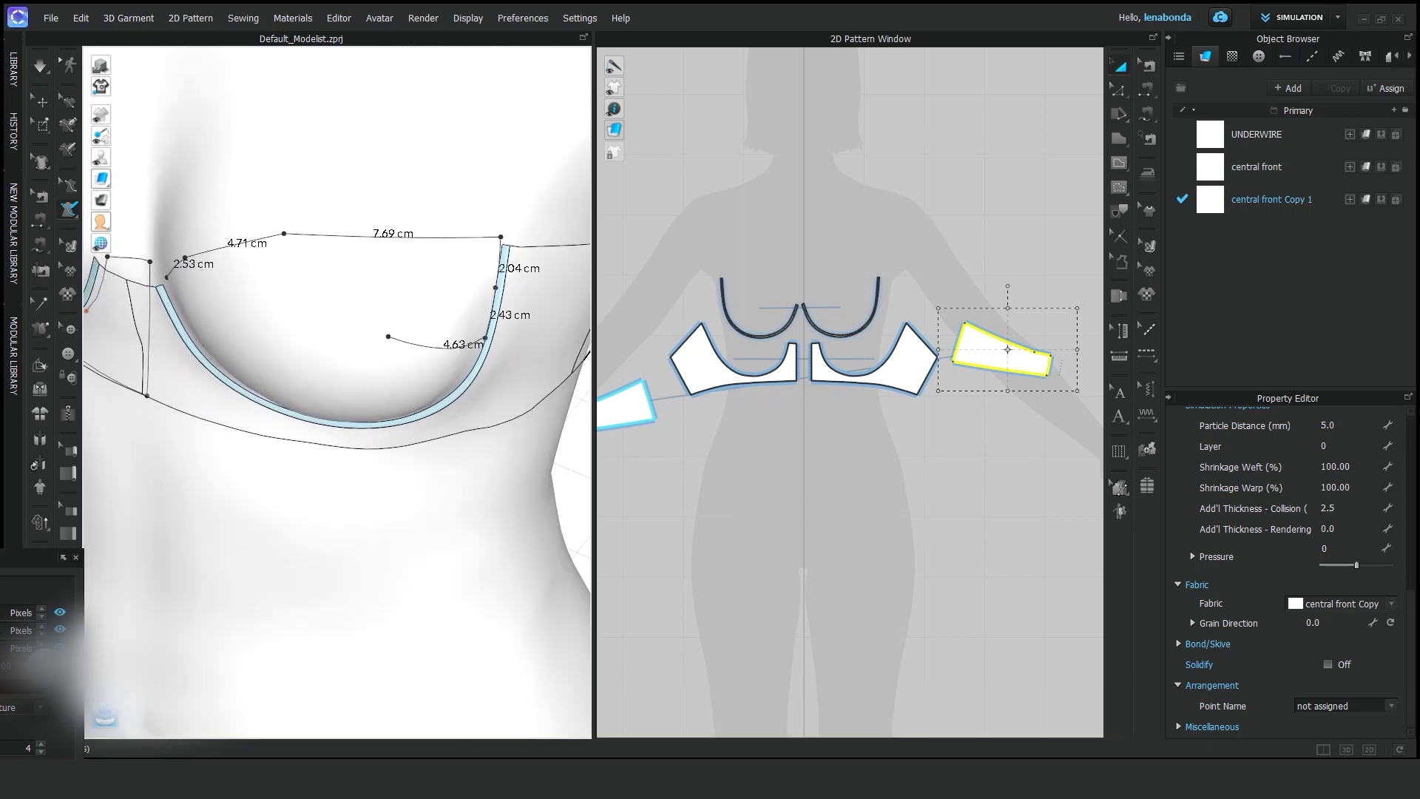
right_drag(388, 336, 417, 291)
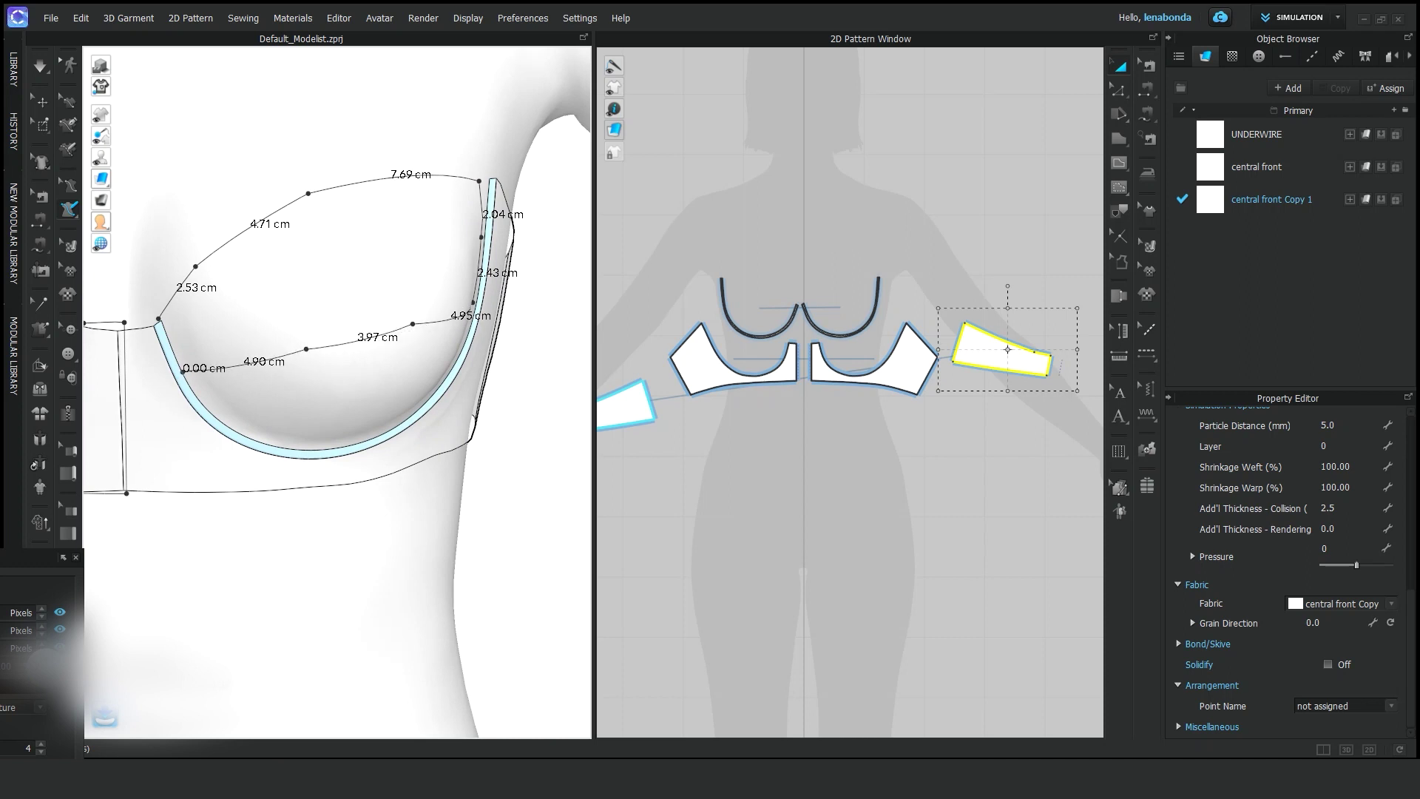
click(165, 323)
Zoom and orbit around the cup to check the new 13.67 cm underwire line.
scroll(229, 369, up, 1)
scroll(230, 370, up, 2)
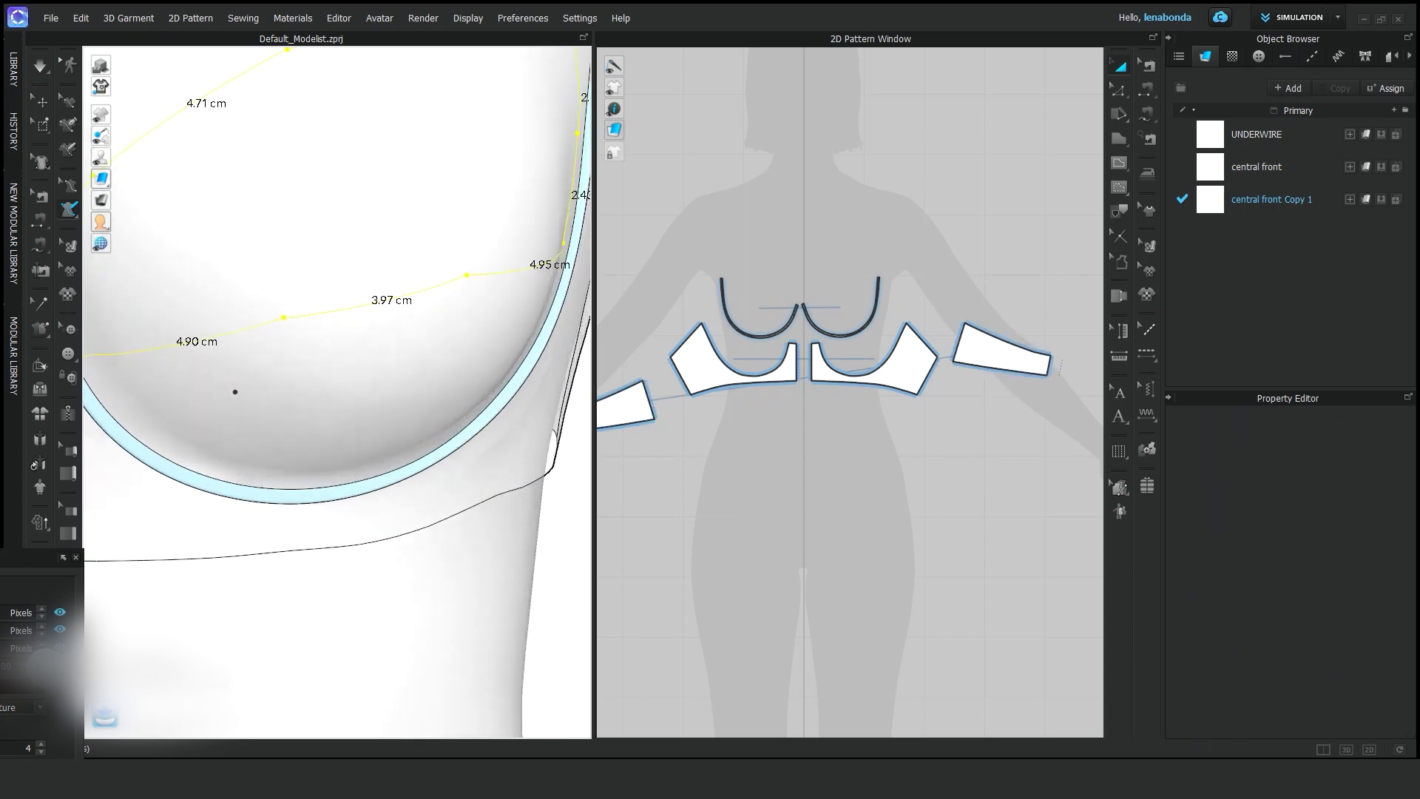
scroll(233, 352, up, 2)
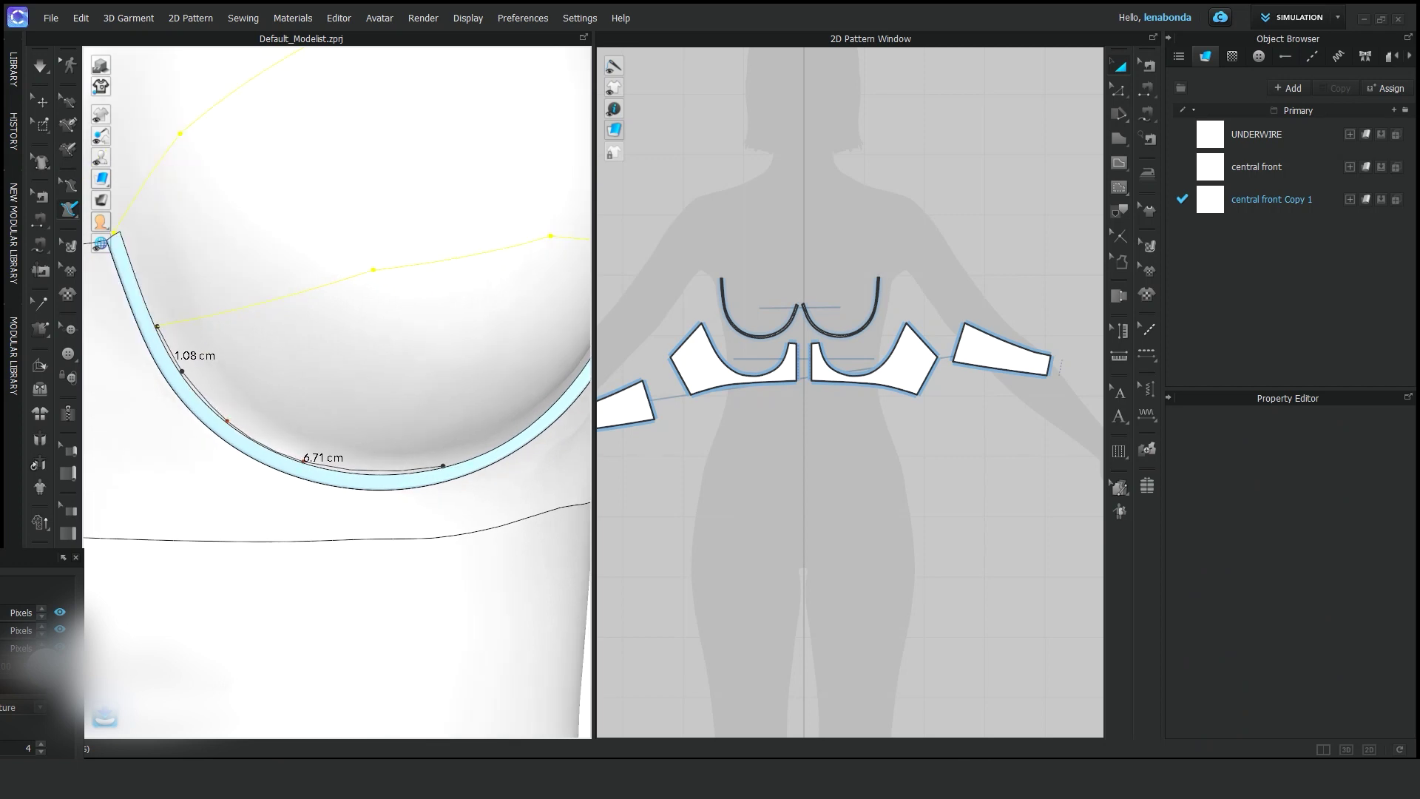
right_drag(443, 466, 398, 426)
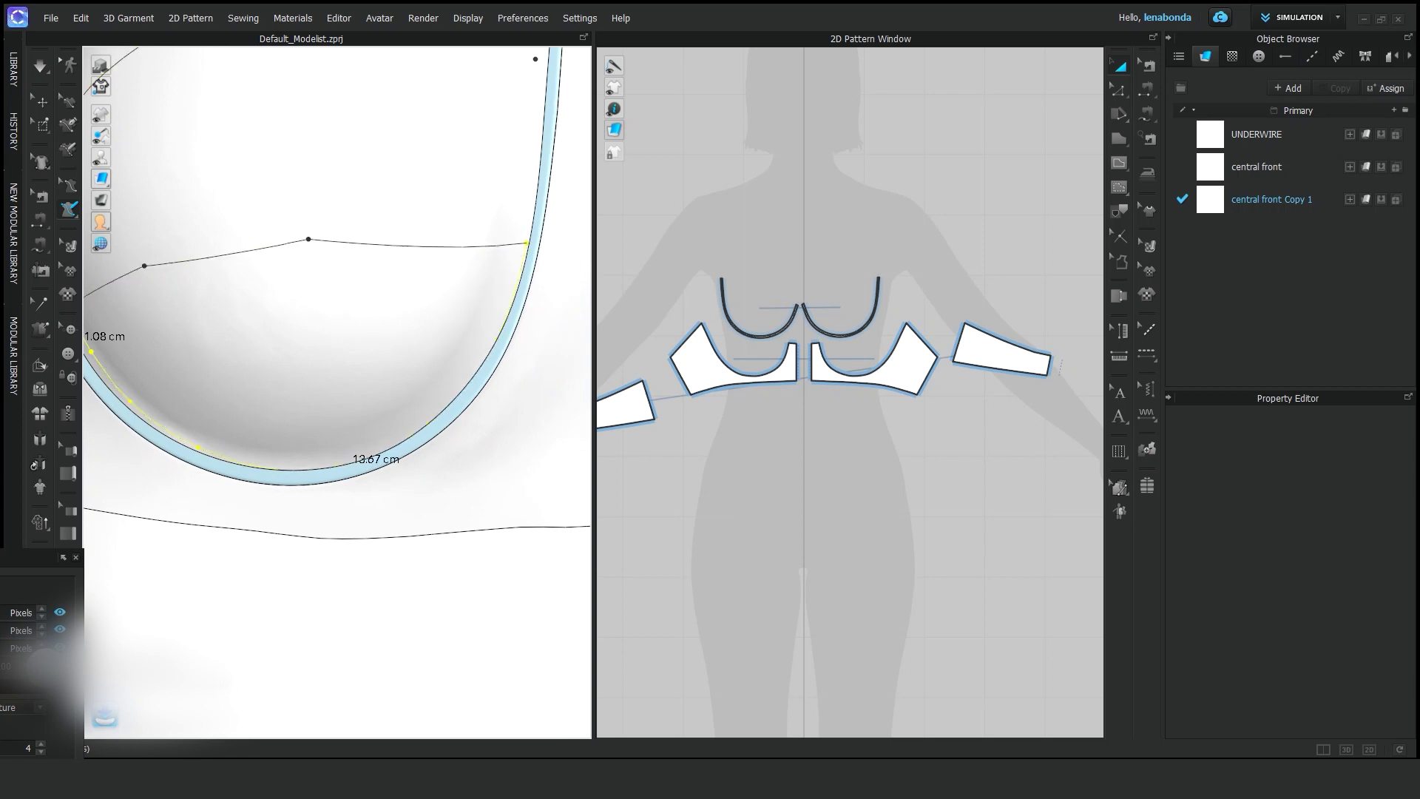
scroll(337, 392, down, 2)
right_drag(337, 392, 318, 370)
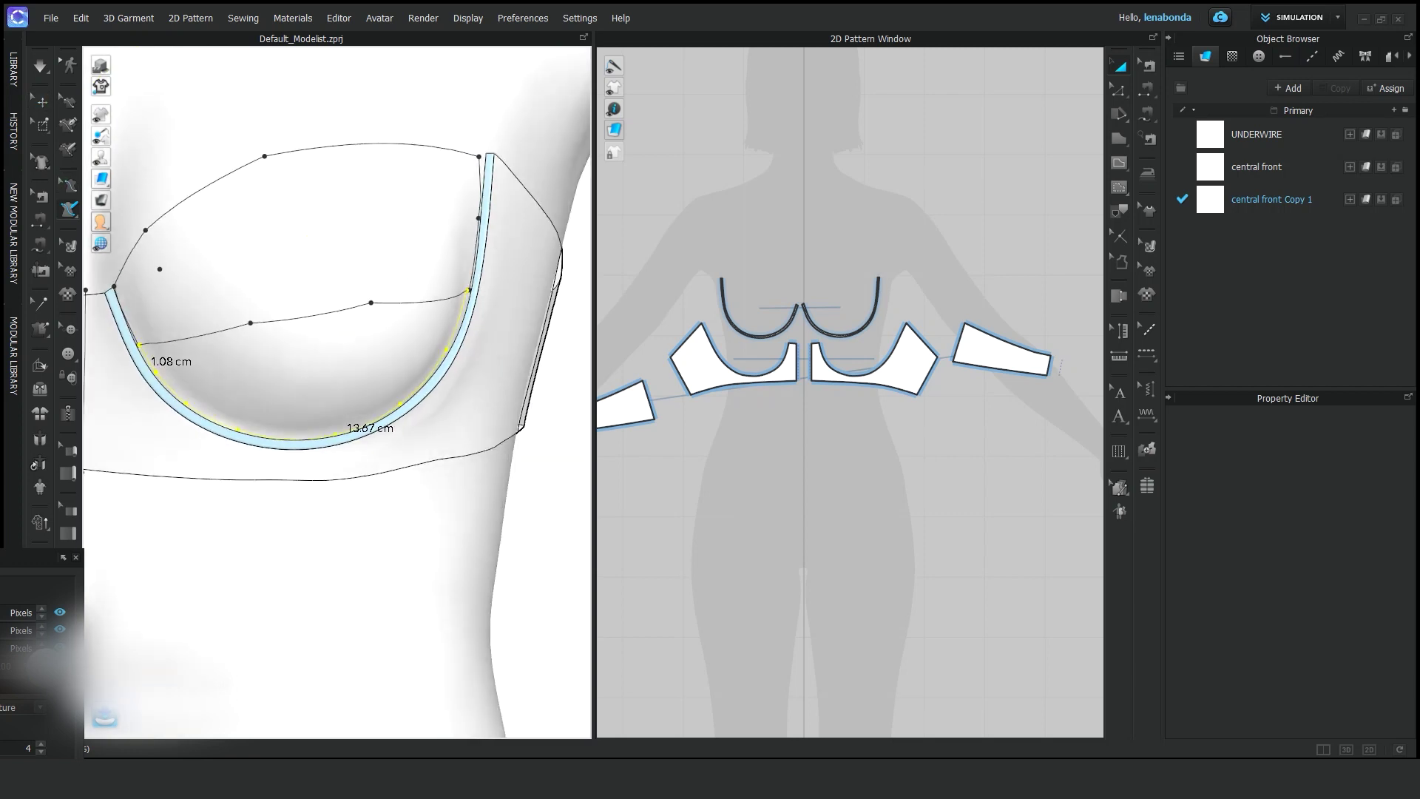
Flatten the upper and lower cup areas into two new 2D pattern pieces.
click(69, 210)
click(110, 228)
click(388, 170)
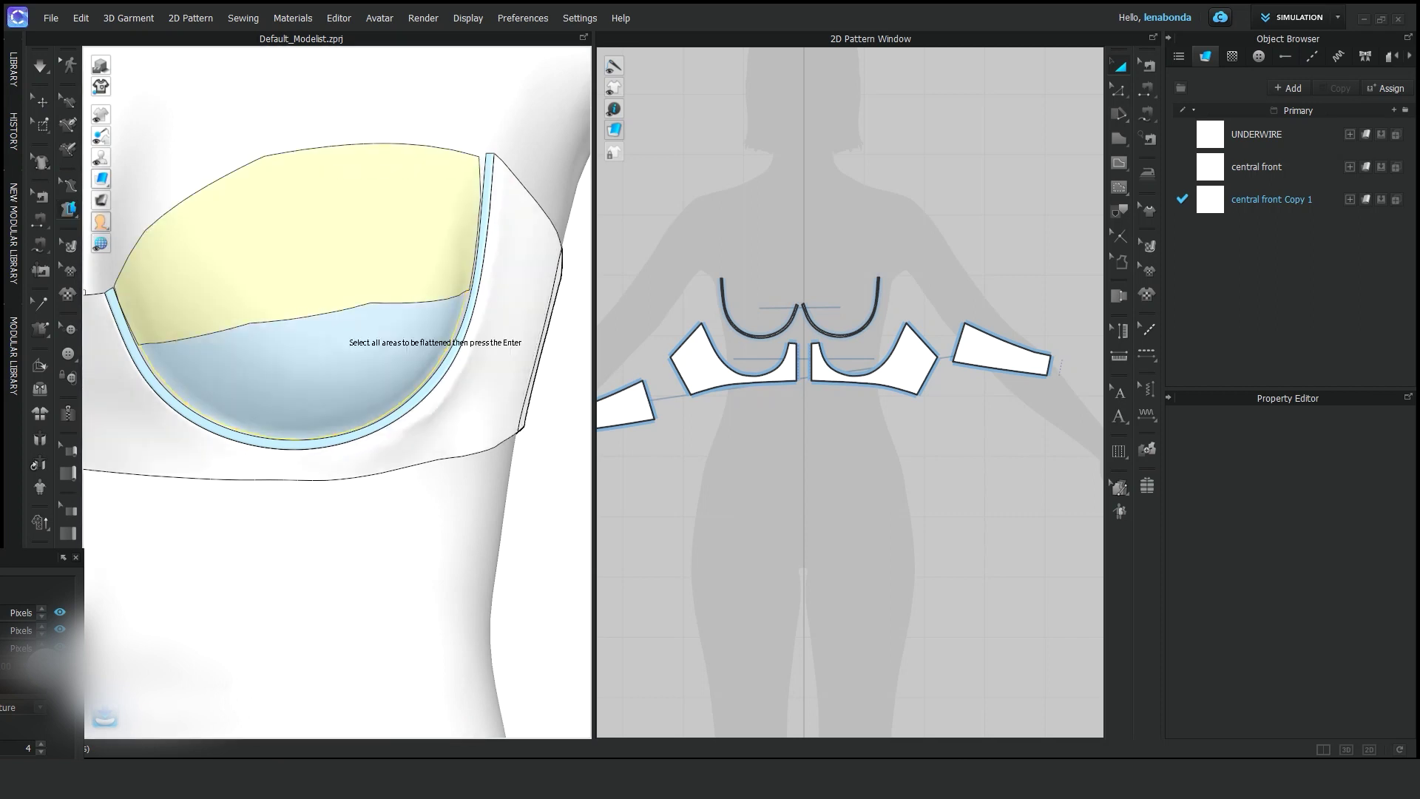
click(347, 339)
key(Return)
scroll(860, 299, up, 3)
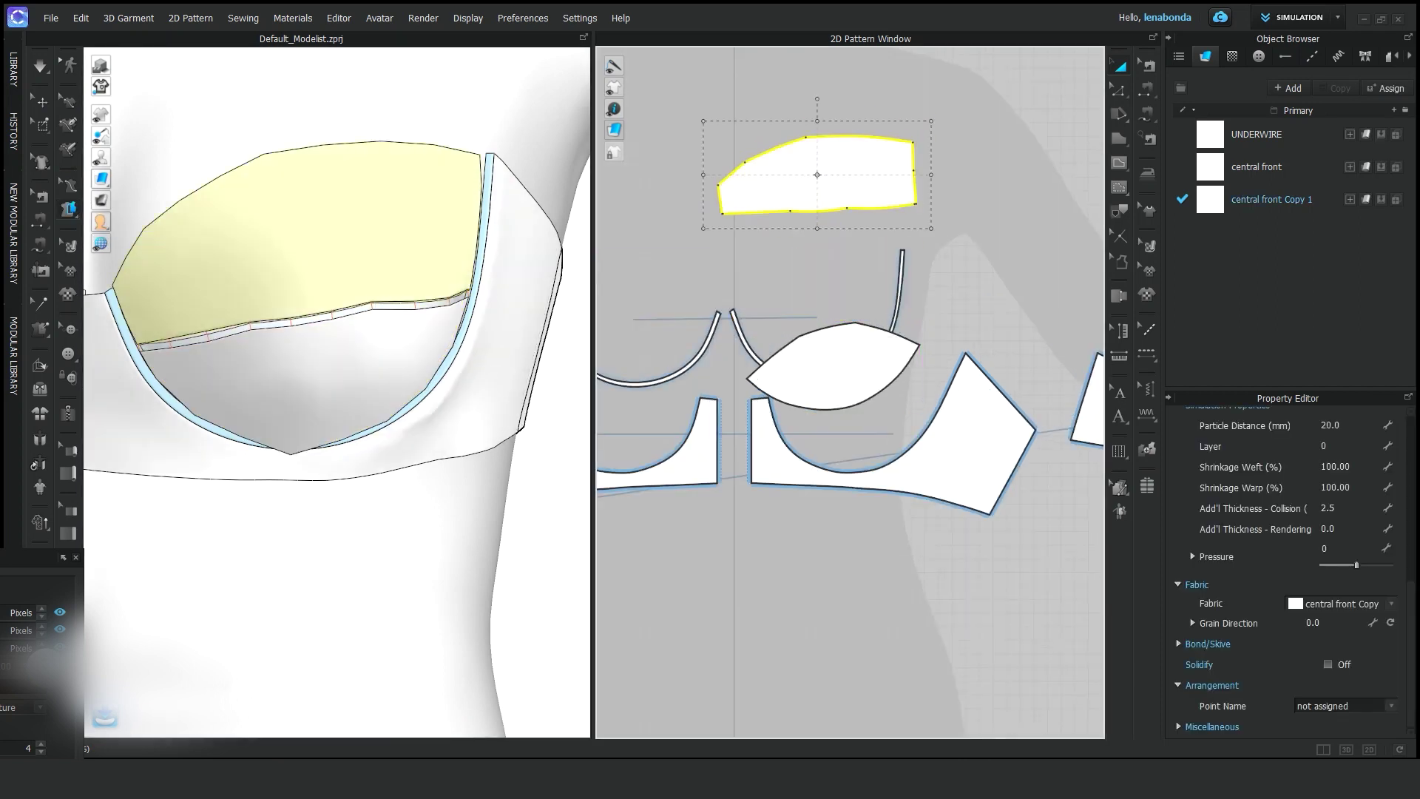
drag(833, 366, 817, 242)
Delete the extra curve points along the upper cup piece's top edge.
click(1118, 89)
click(1183, 127)
scroll(821, 185, up, 3)
key(Escape)
click(81, 17)
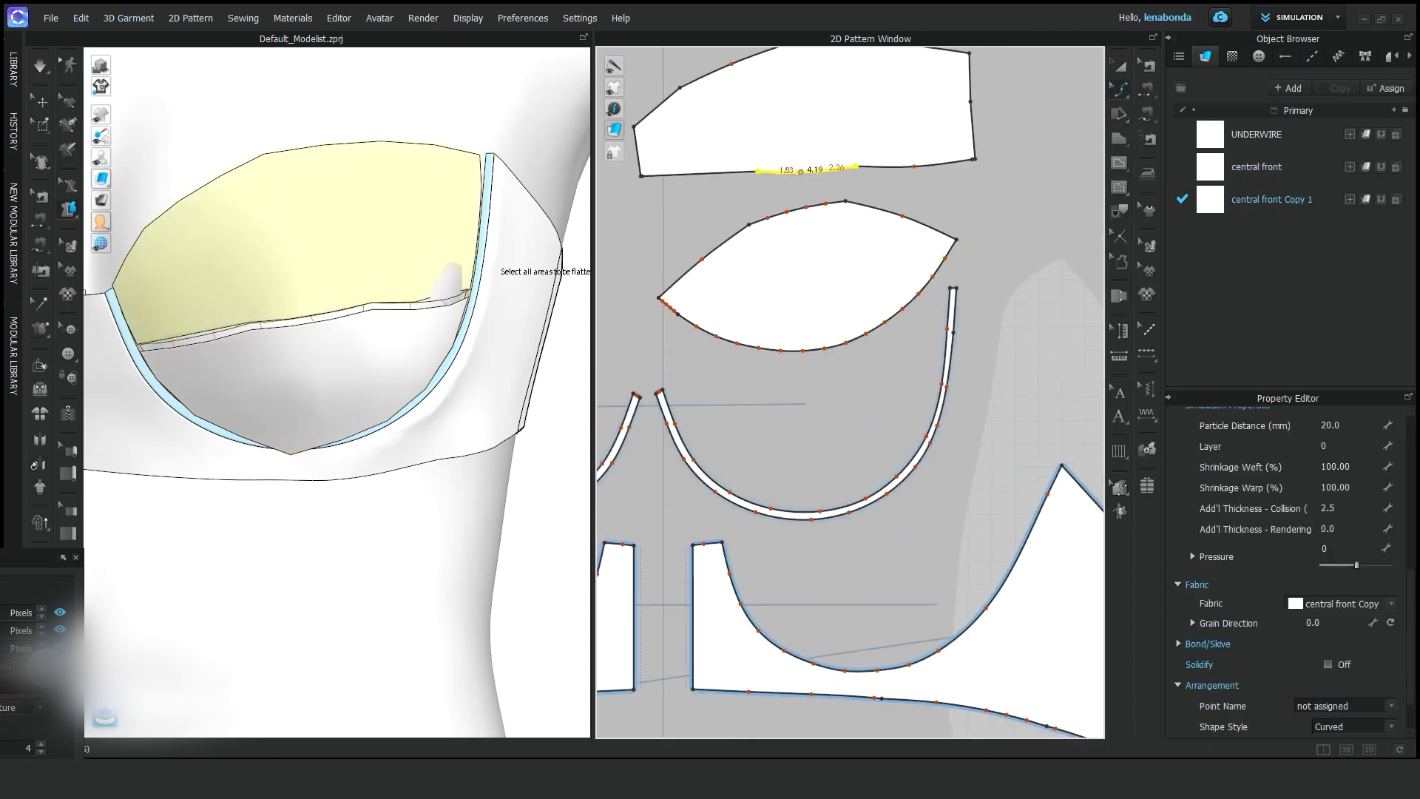
scroll(824, 169, up, 3)
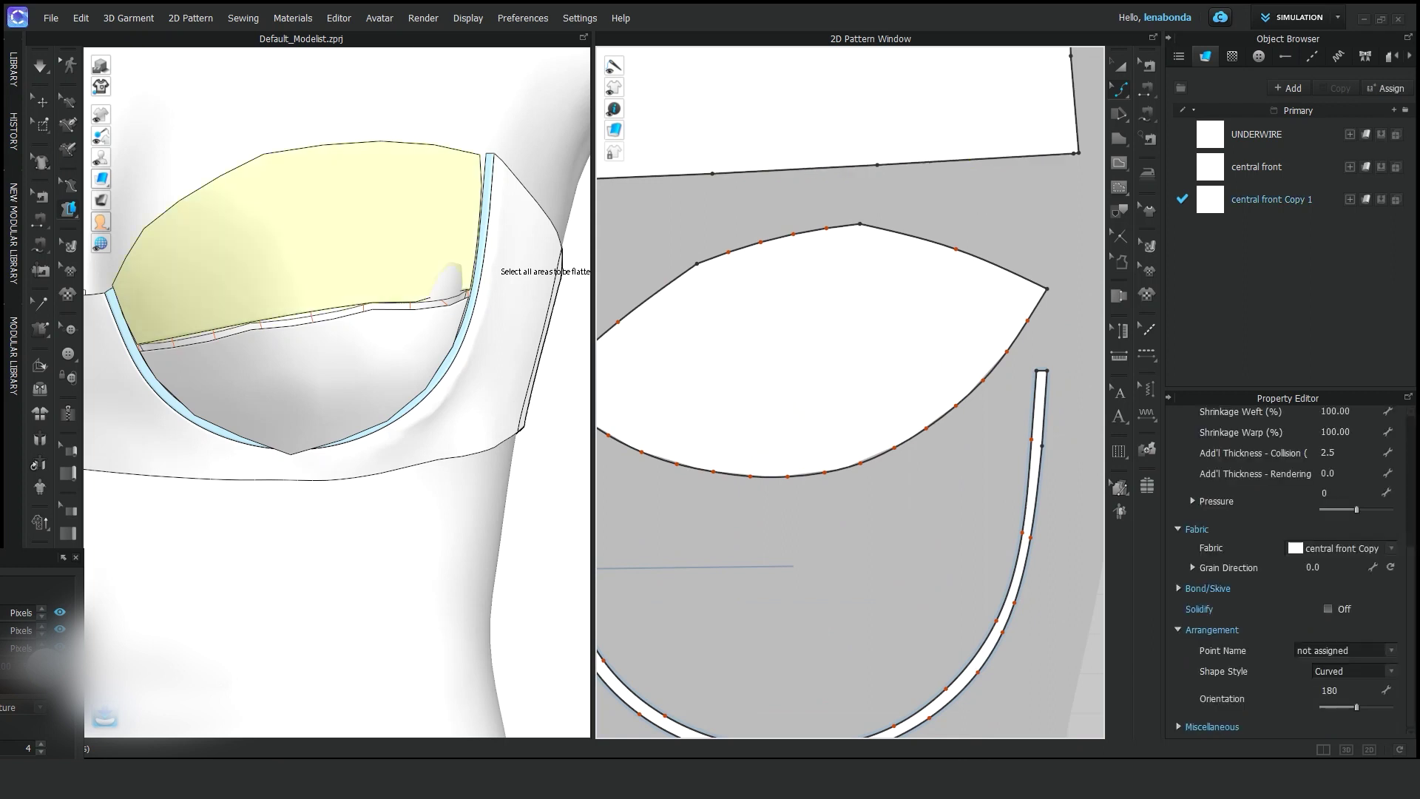
key(Delete)
right_click(879, 165)
Convert the upper piece's top-edge corner points into curve points.
click(924, 281)
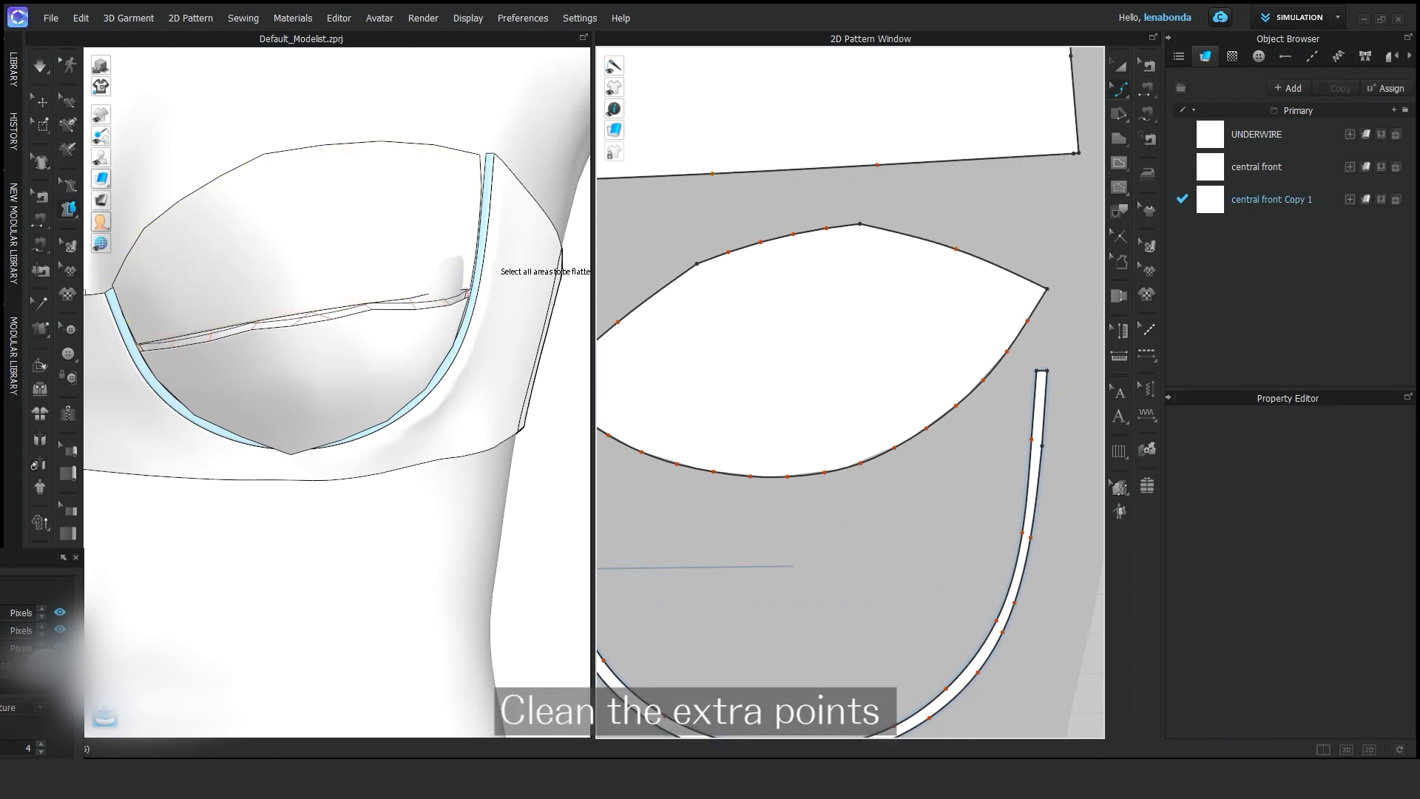
drag(705, 220, 816, 272)
right_click(865, 224)
key(Escape)
click(858, 226)
right_click(860, 226)
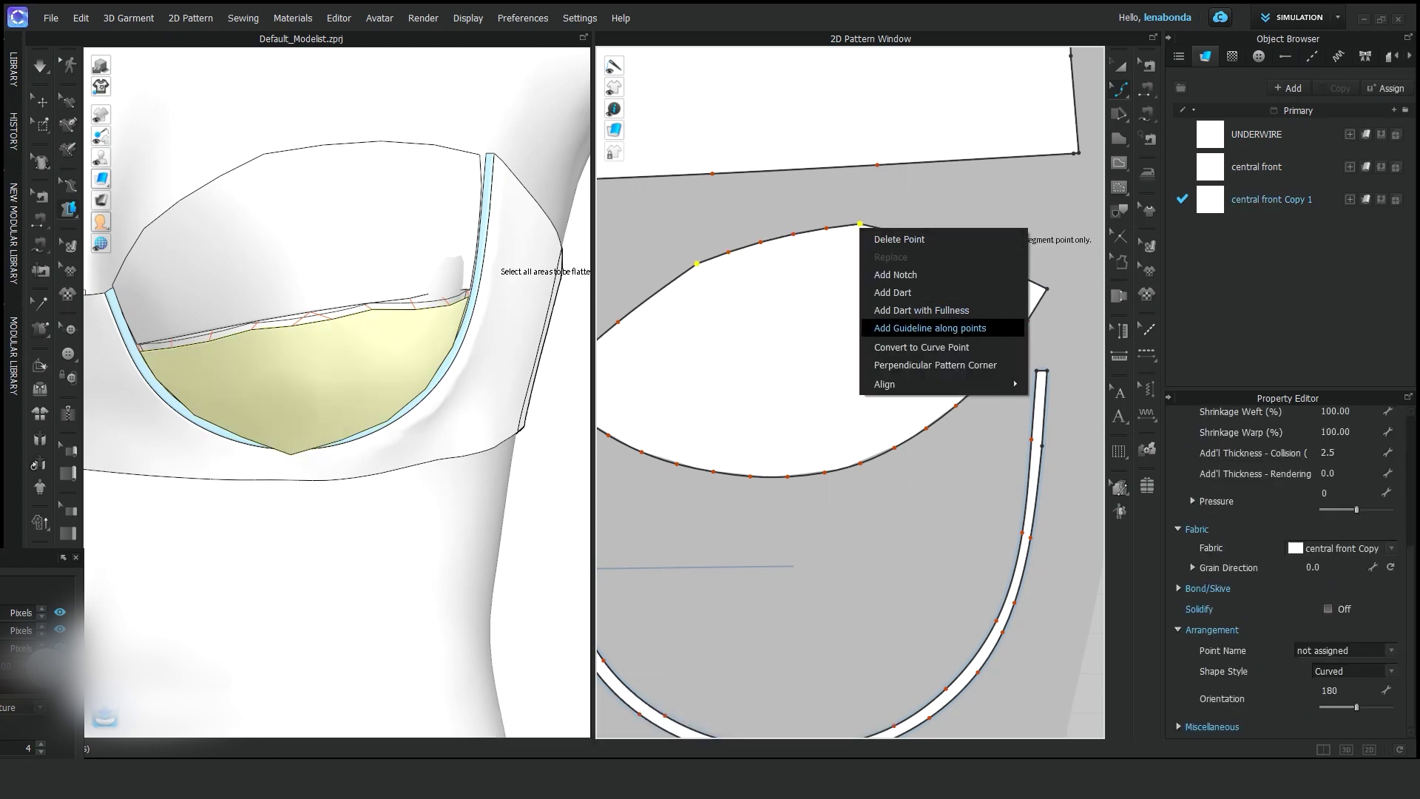
click(954, 345)
Square off the upper piece's lower-left corner with Perpendicular Pattern Corner.
scroll(850, 392, down, 3)
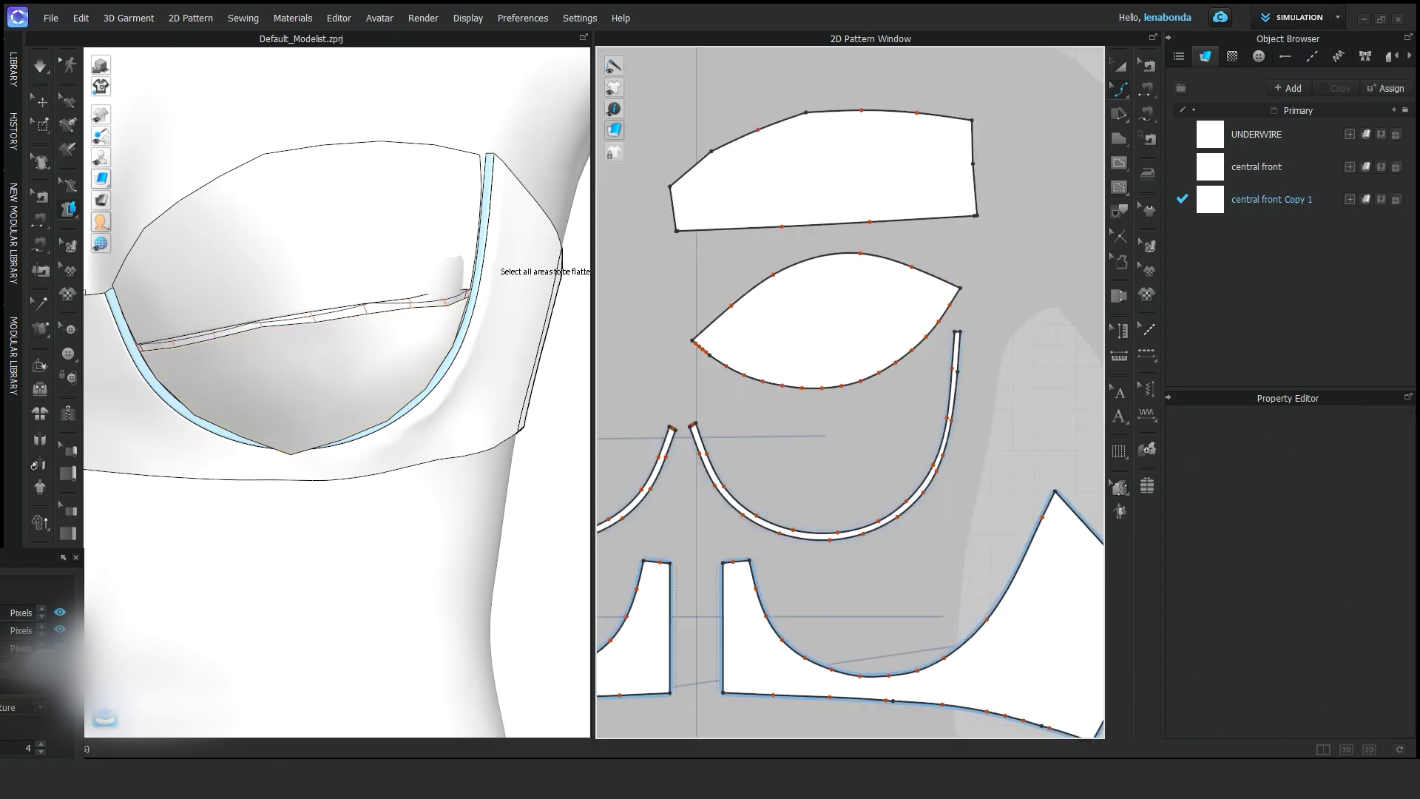
scroll(850, 392, down, 1)
scroll(851, 392, up, 5)
scroll(728, 355, up, 2)
click(728, 348)
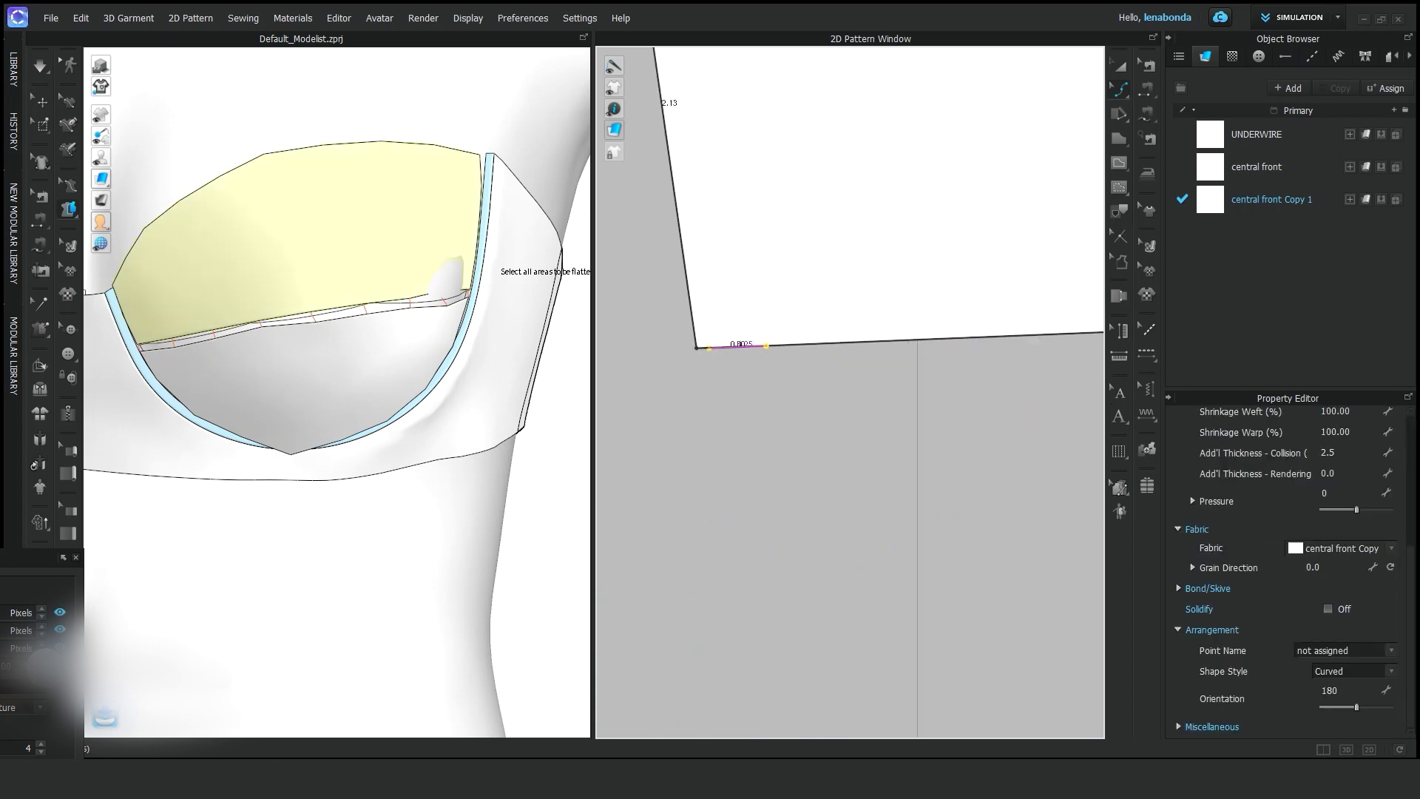
scroll(792, 362, up, 1)
right_click(792, 362)
click(829, 478)
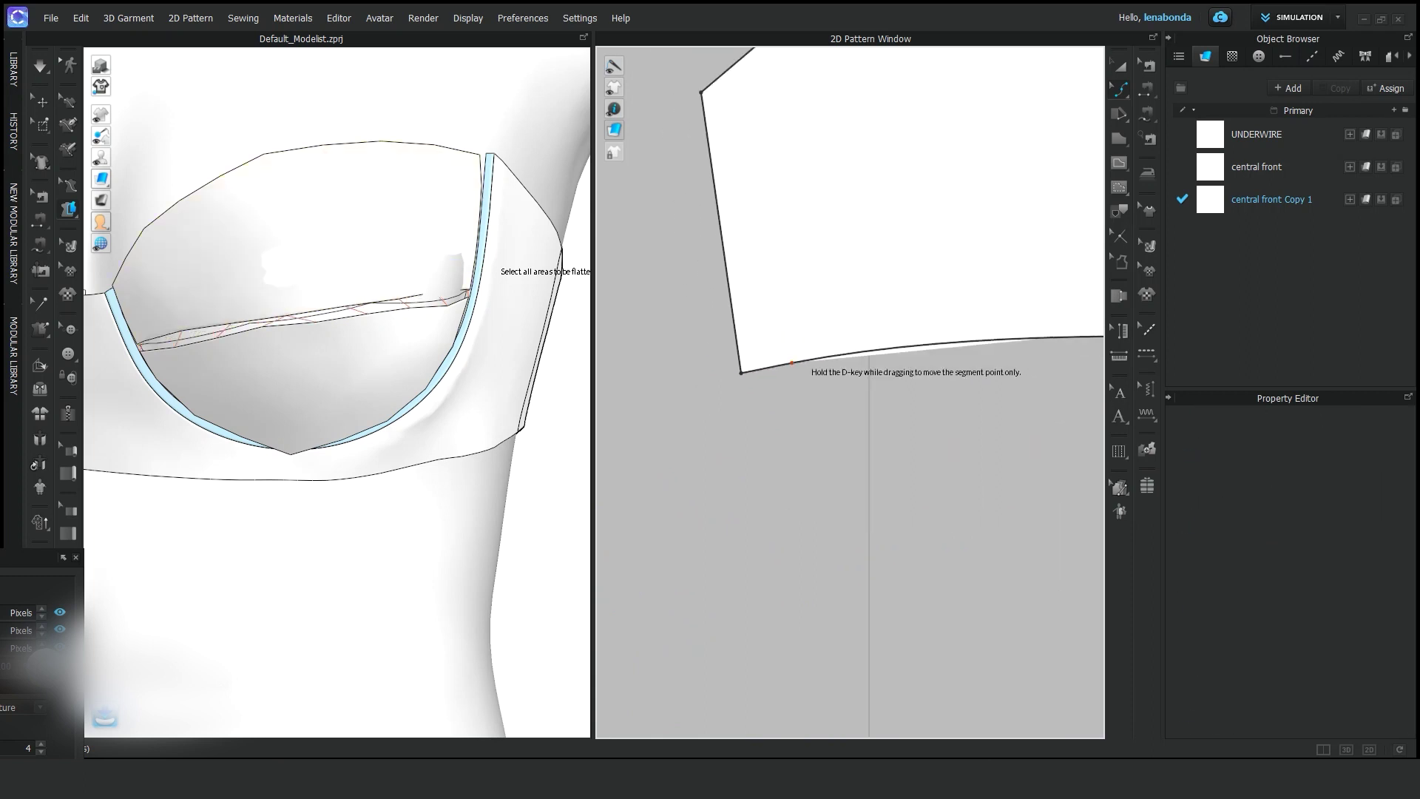
Make the upper cup piece's right corner perpendicular as well.
scroll(828, 478, down, 2)
drag(744, 314, 1056, 414)
scroll(1055, 415, down, 2)
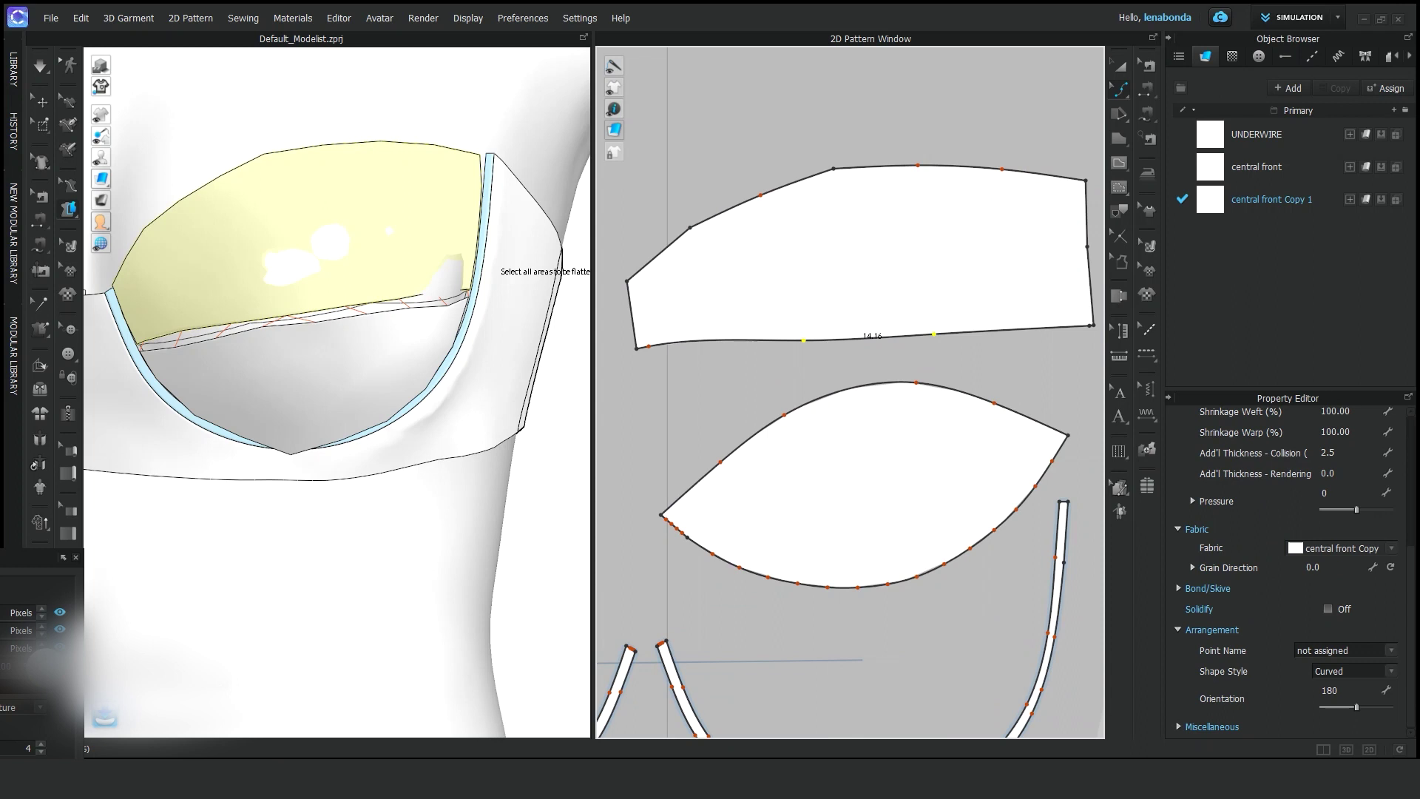
scroll(1056, 414, up, 2)
scroll(850, 392, up, 2)
scroll(961, 259, down, 2)
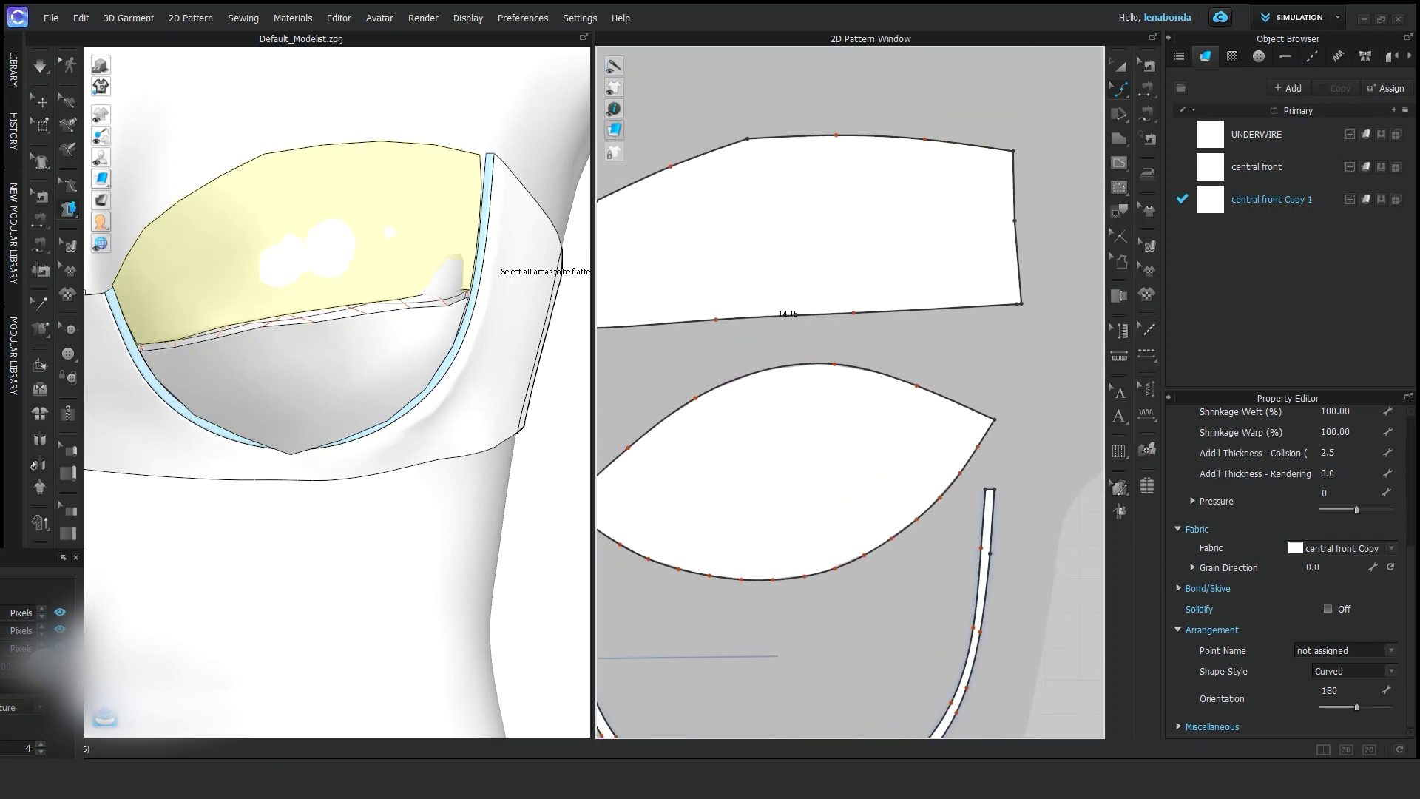
right_click(1013, 220)
click(1086, 359)
scroll(851, 444, down, 2)
scroll(897, 643, up, 3)
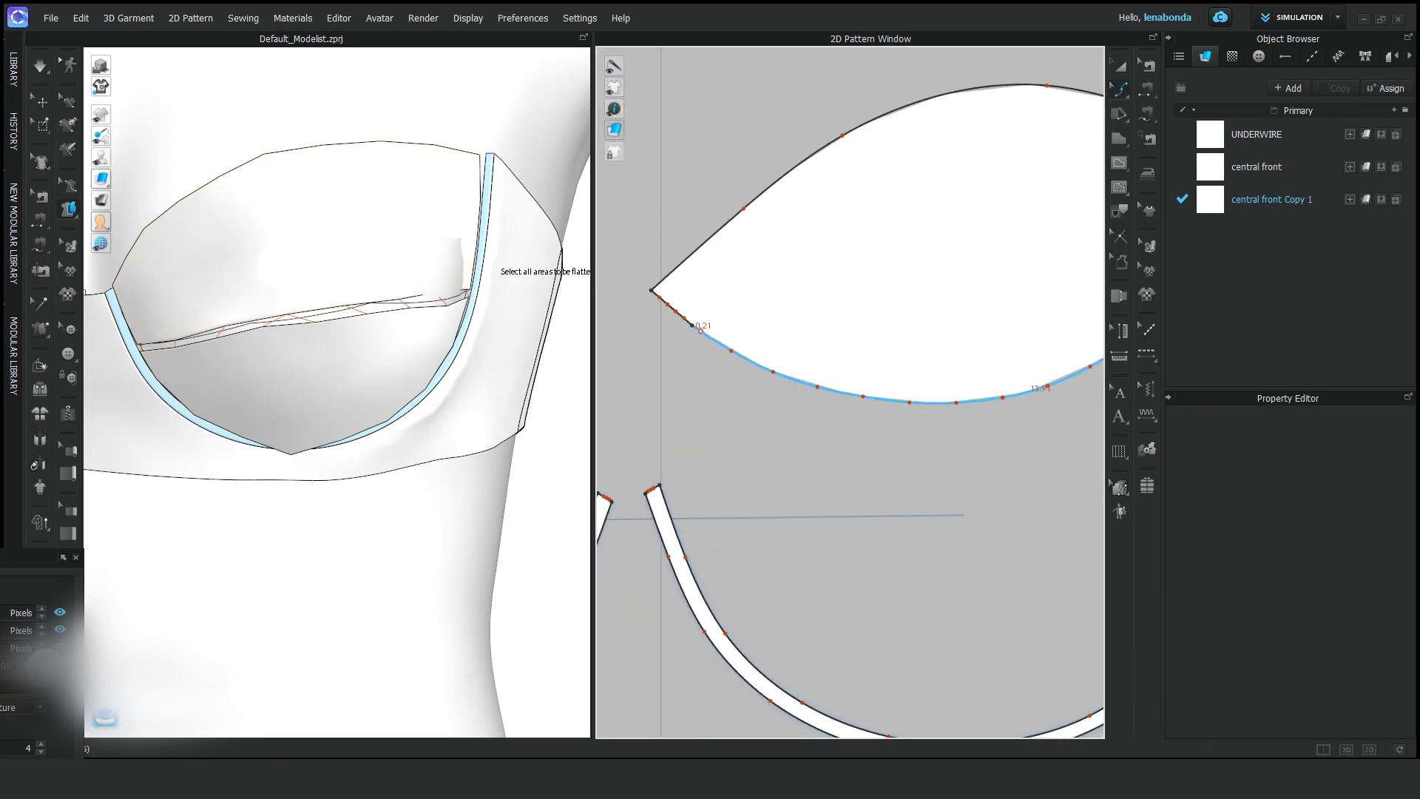
scroll(666, 355, up, 2)
scroll(730, 512, down, 3)
Turn the top piece's upper-left corner into a smooth curve point.
click(383, 212)
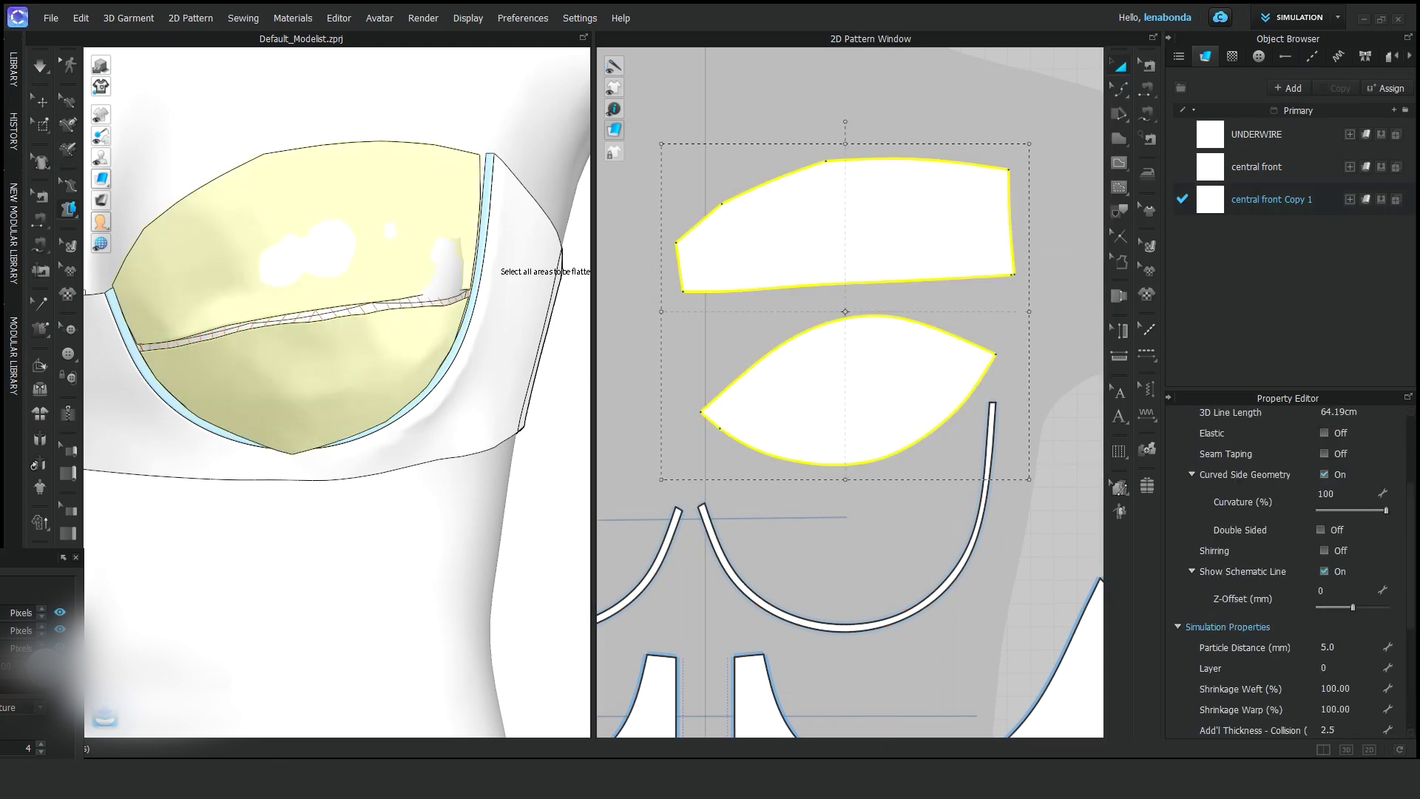
click(1072, 133)
click(1121, 90)
click(1205, 108)
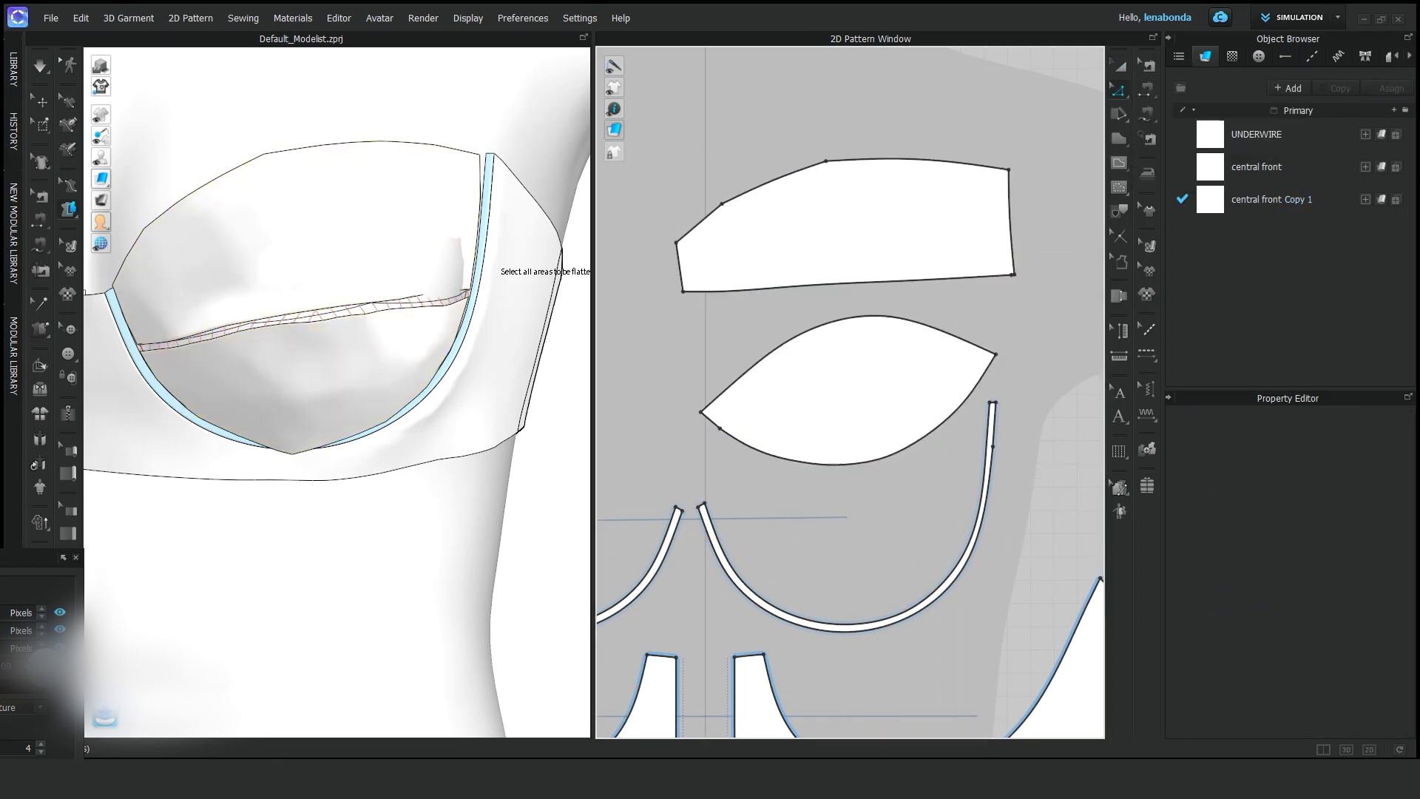
click(769, 181)
right_click(829, 175)
click(887, 313)
Select the top piece's curve points and display the seam and topstitch lines.
click(1120, 89)
click(1168, 142)
drag(864, 119, 916, 176)
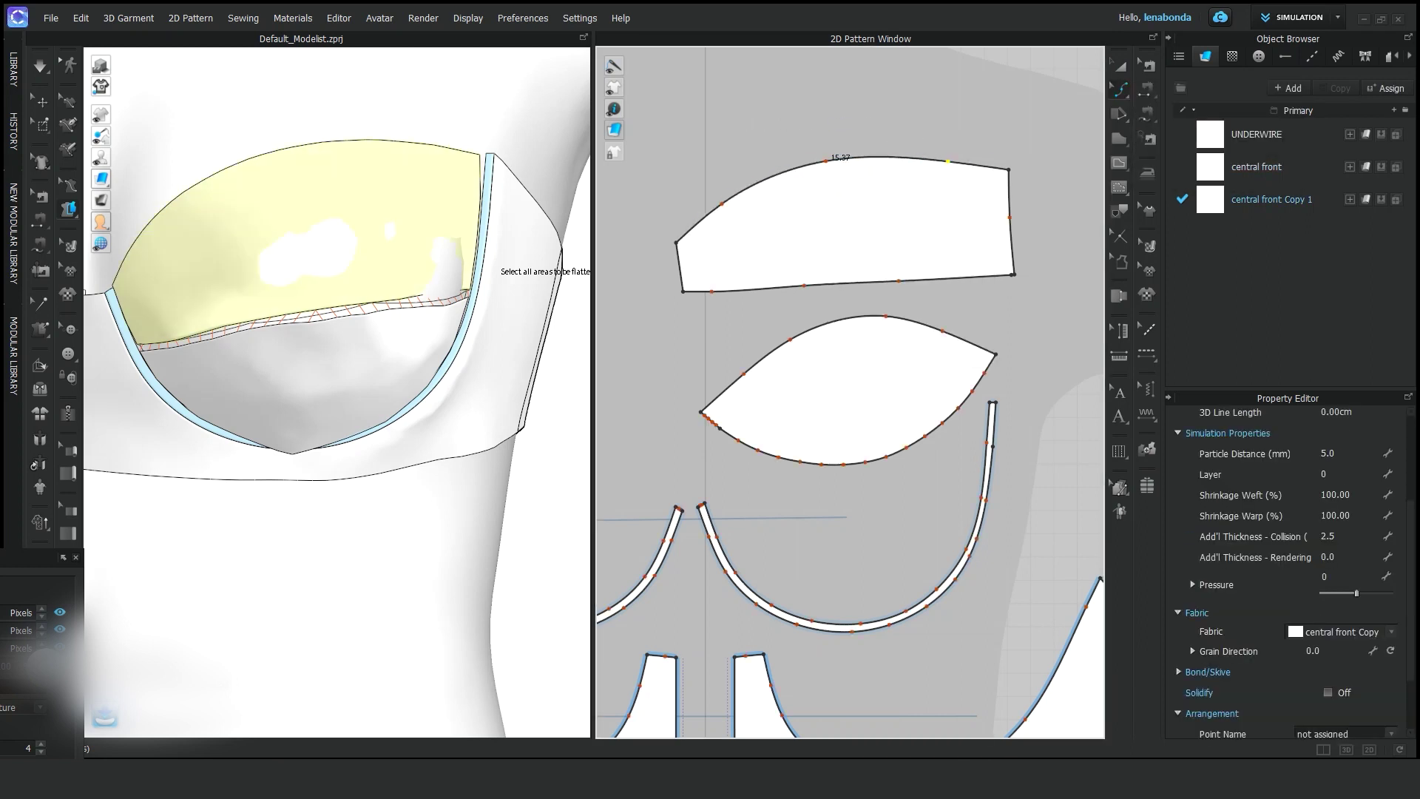
click(1147, 113)
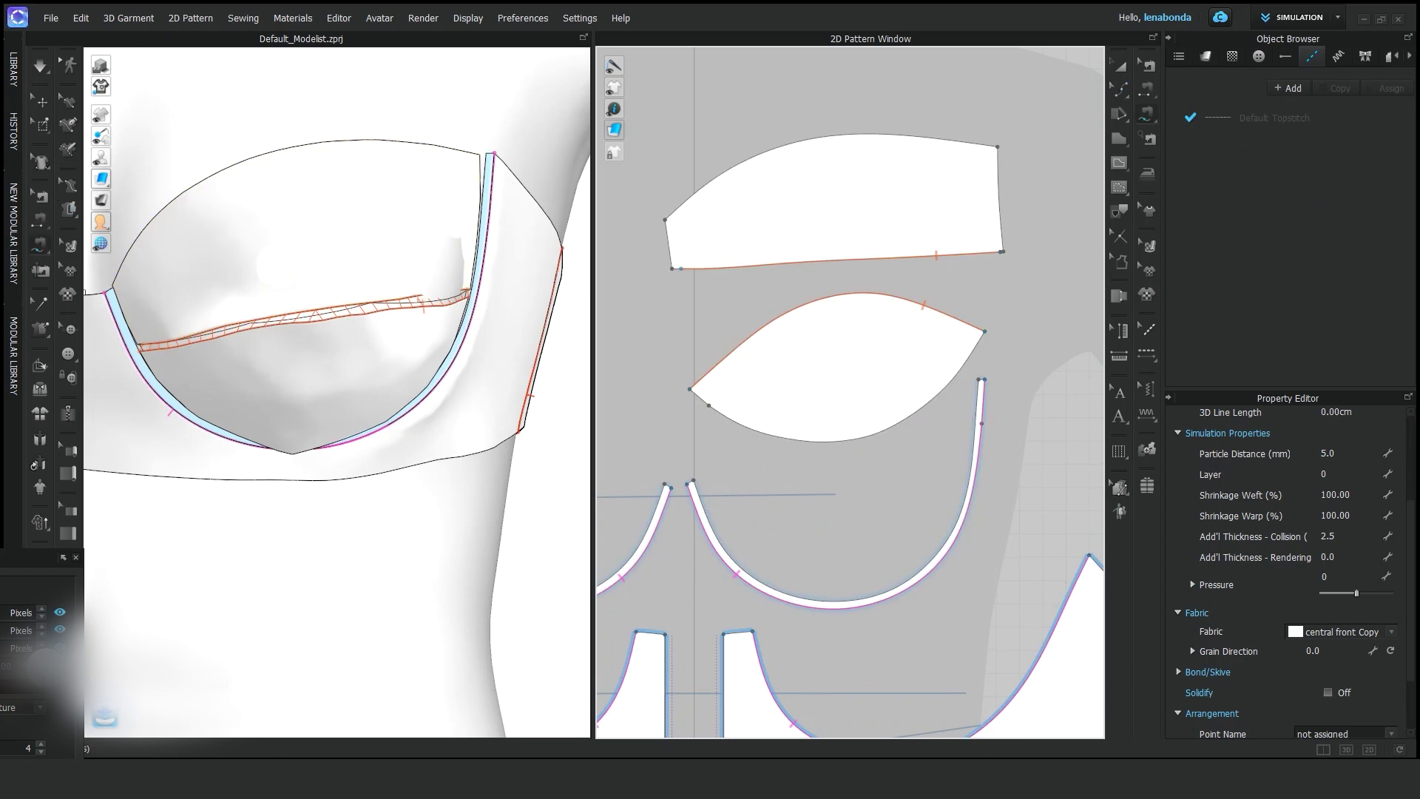
Segment-sew the upper cup piece's bottom edge to the lower cup.
scroll(917, 355, up, 5)
scroll(917, 355, down, 4)
key(n)
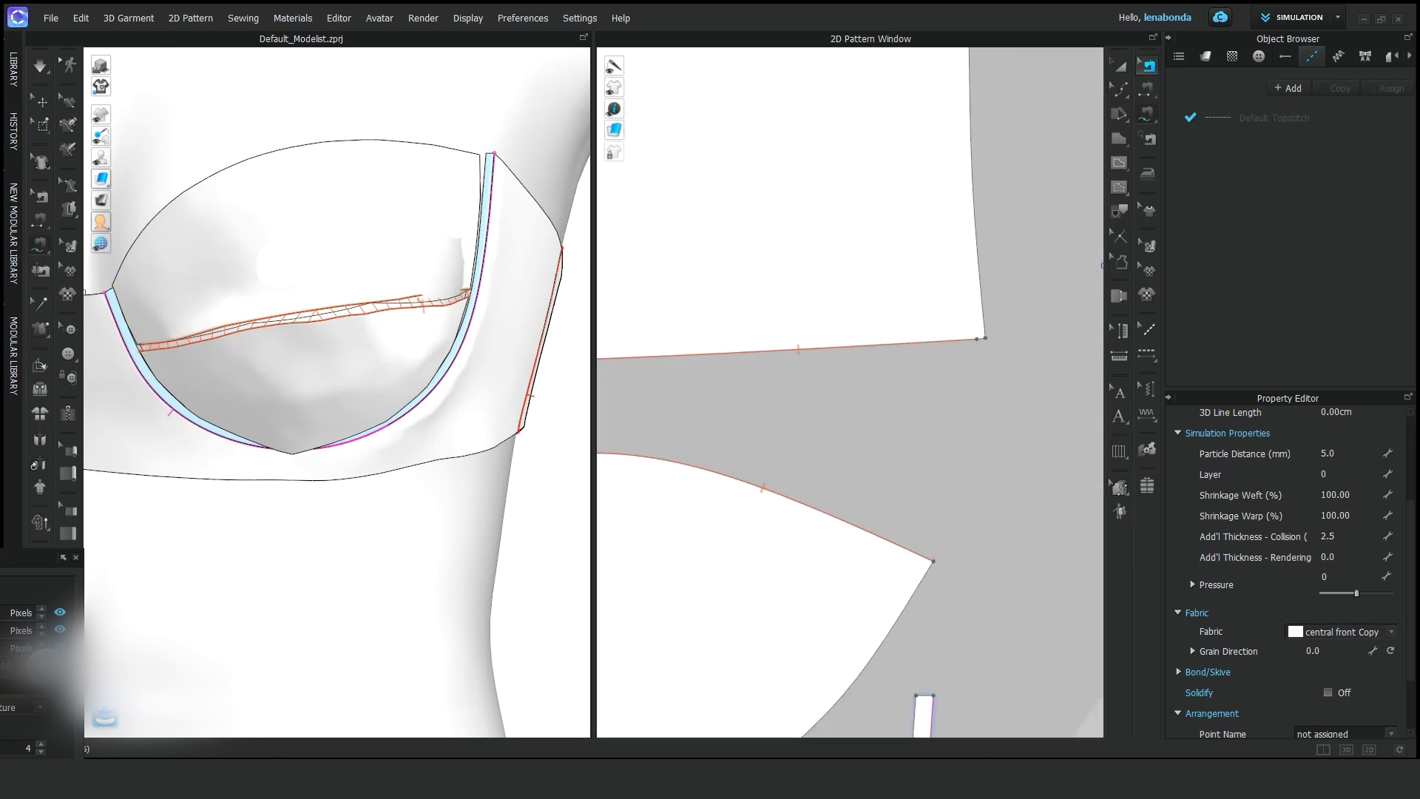
click(873, 425)
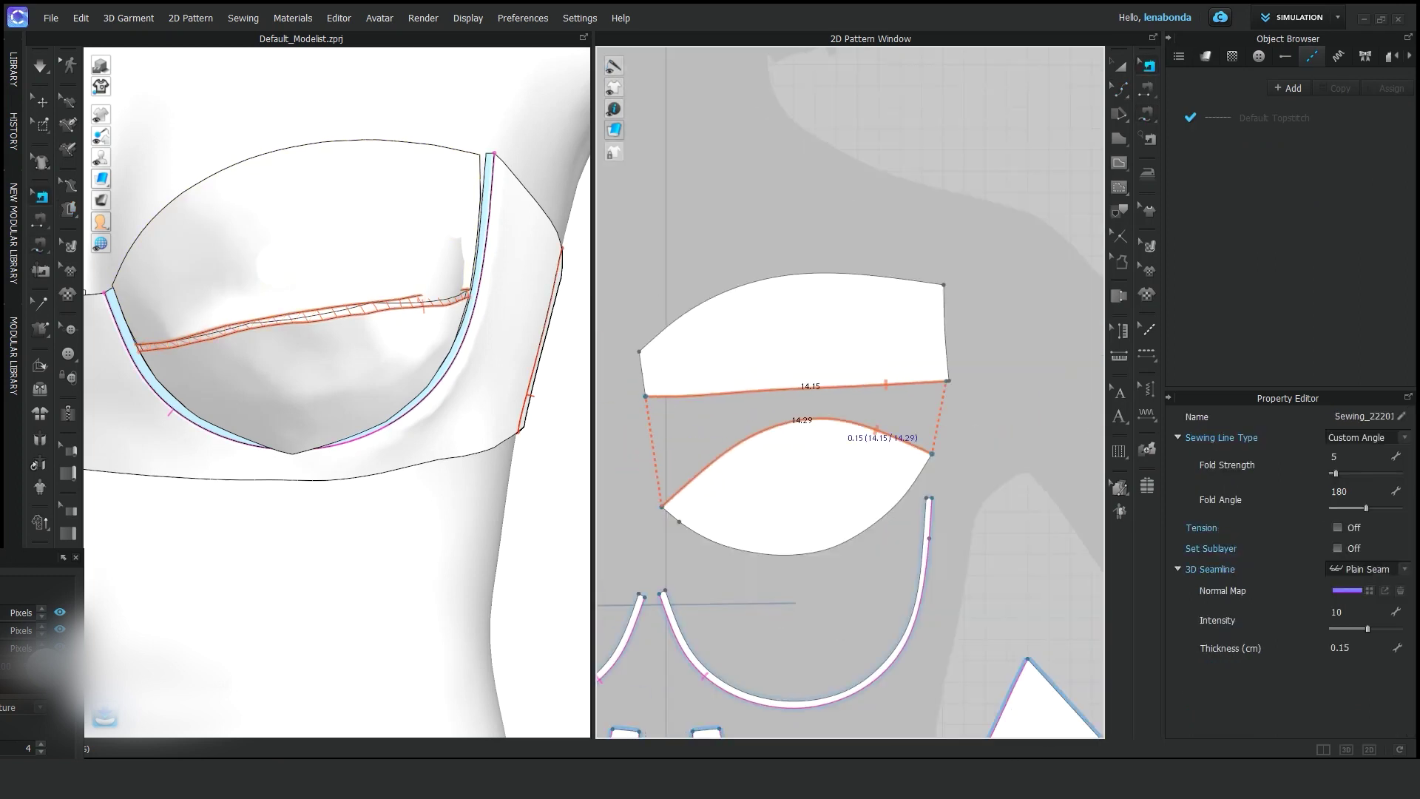
scroll(859, 338, up, 3)
scroll(967, 197, down, 3)
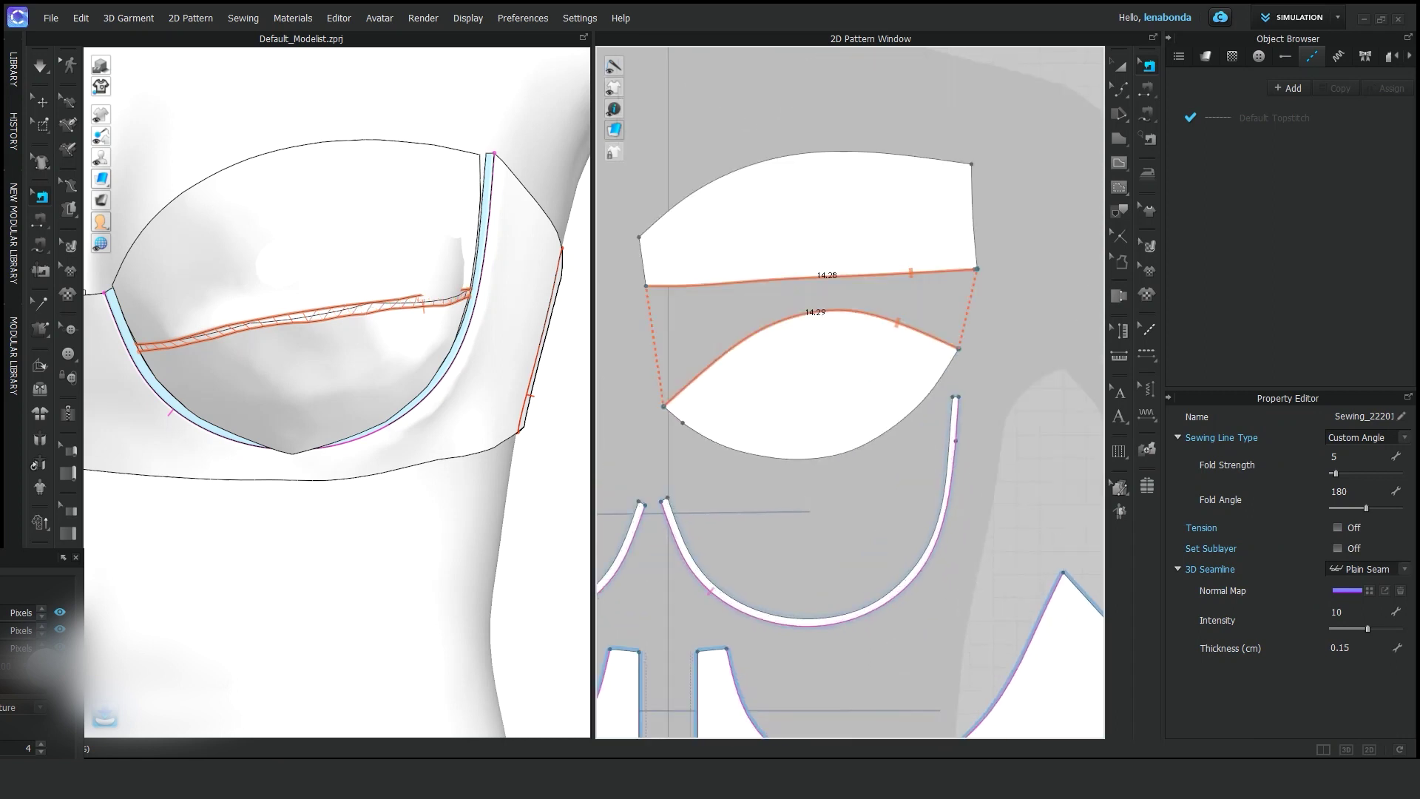
key(Escape)
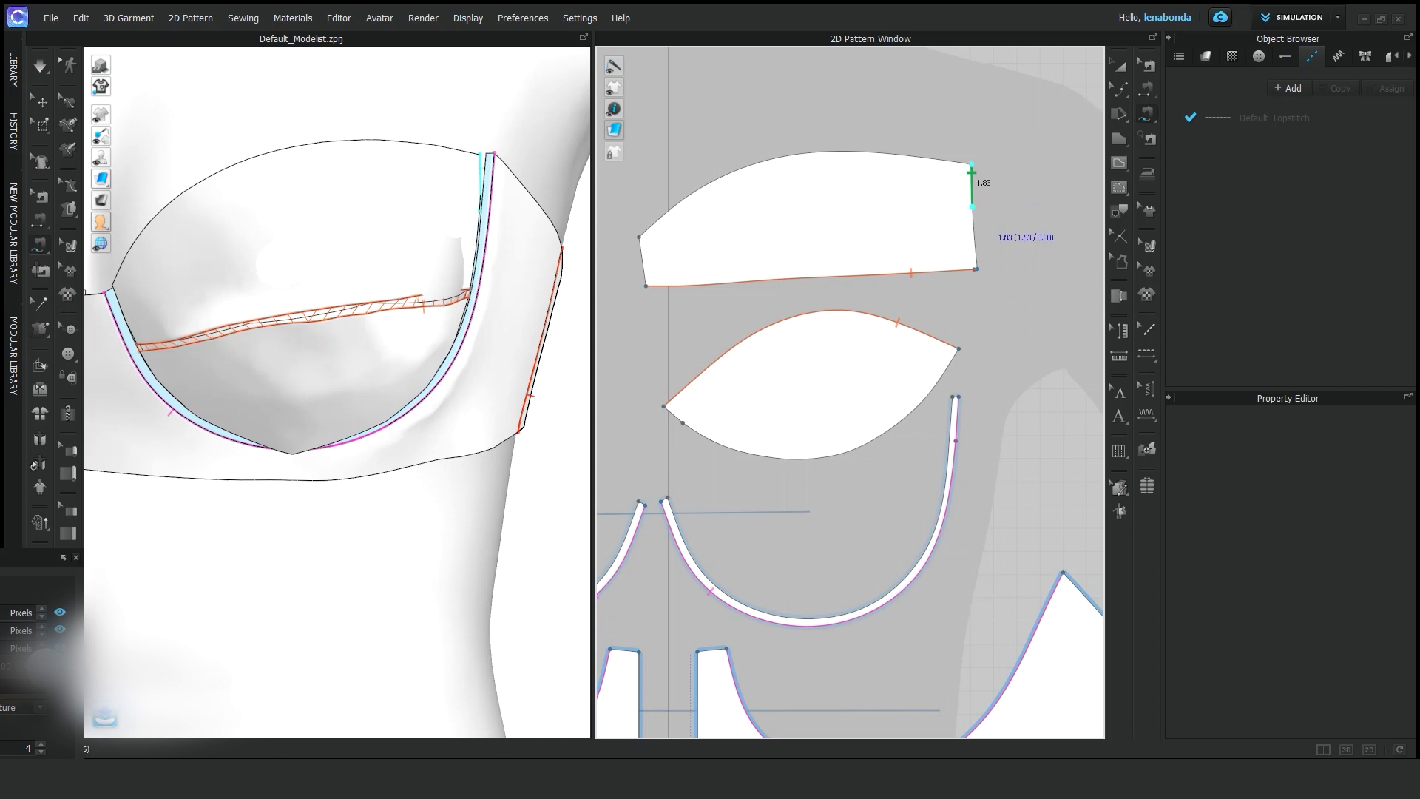
Sew the upper piece's side edge and lower cup's curved edge to the underwire casing, then simulate.
scroll(971, 207, up, 3)
scroll(918, 248, down, 1)
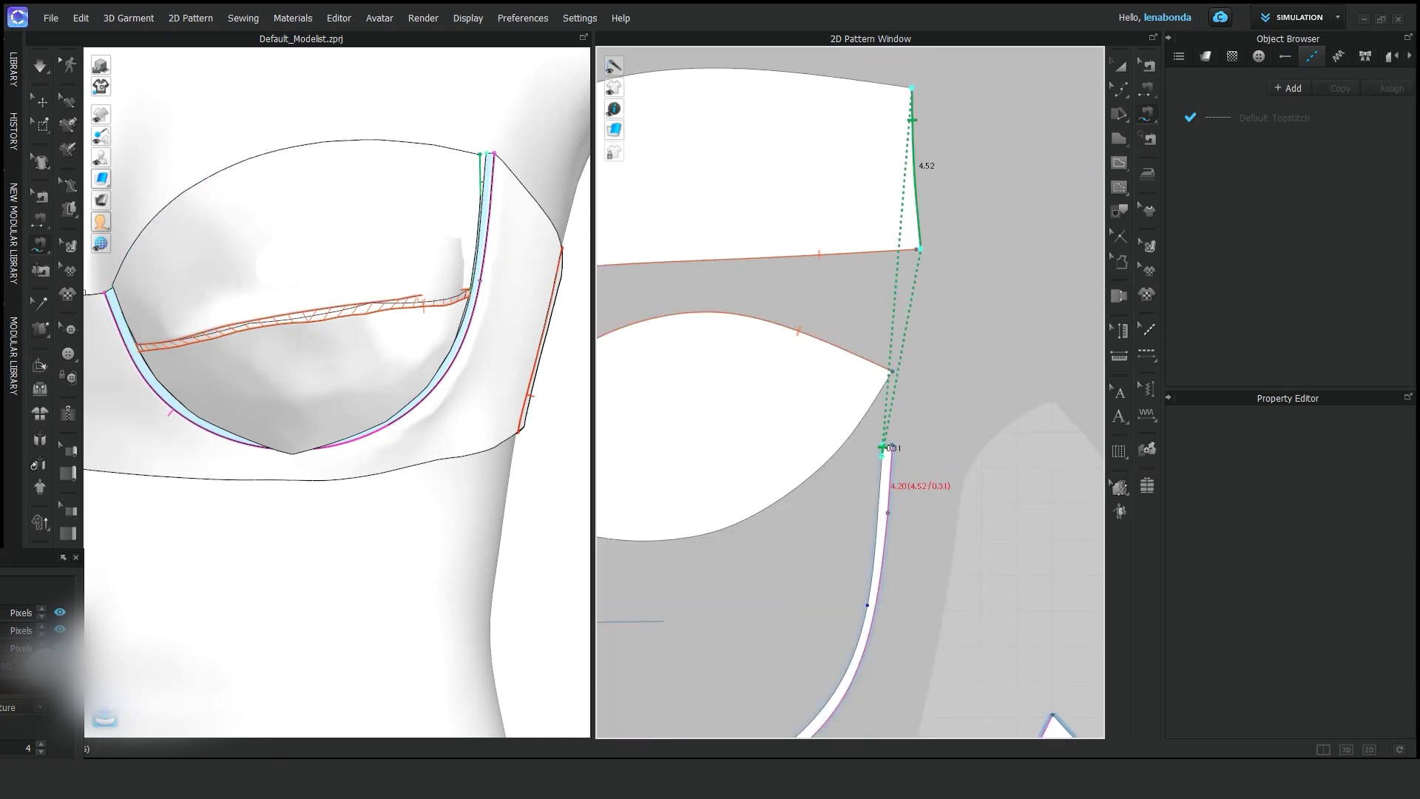
scroll(919, 249, down, 3)
scroll(754, 385, up, 1)
scroll(760, 387, up, 3)
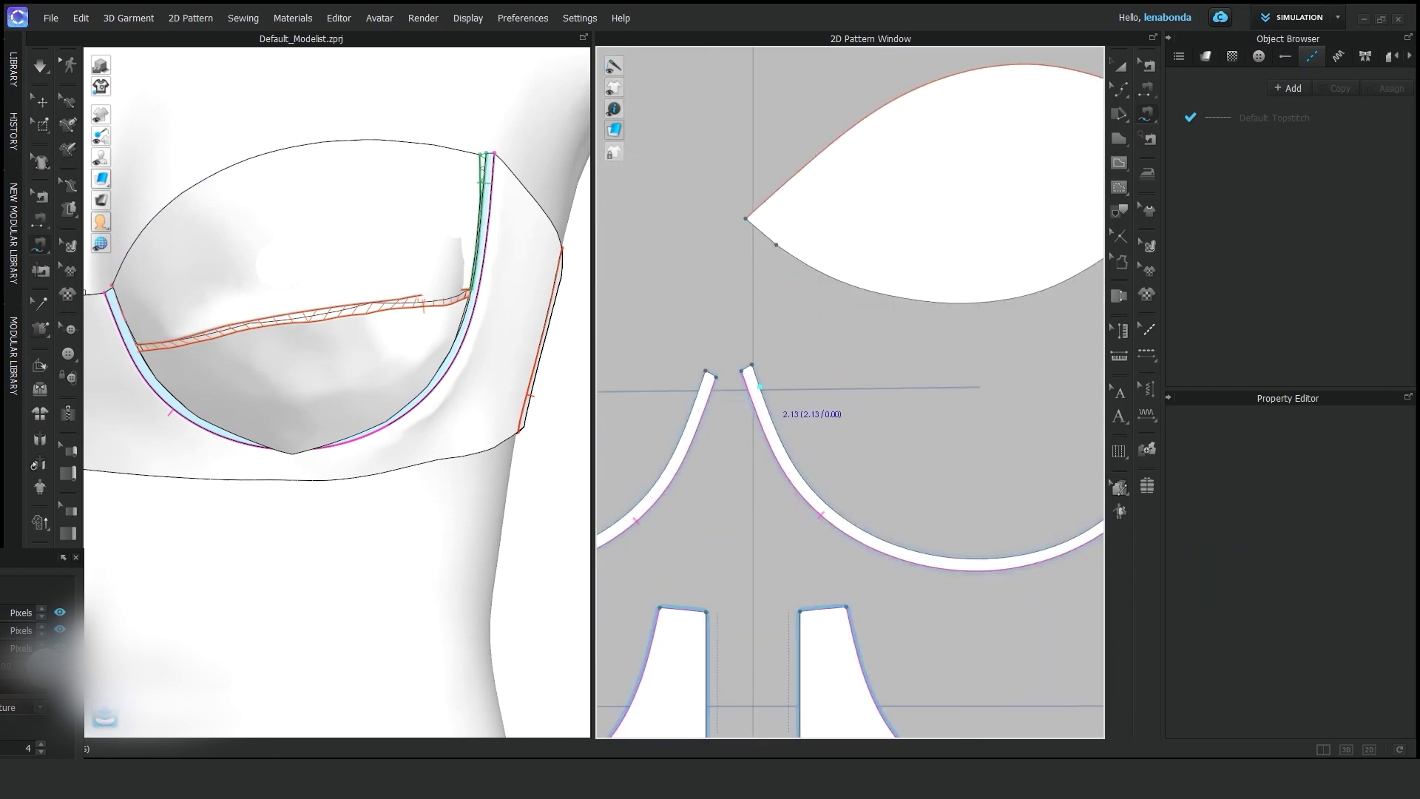
click(771, 418)
scroll(768, 414, down, 3)
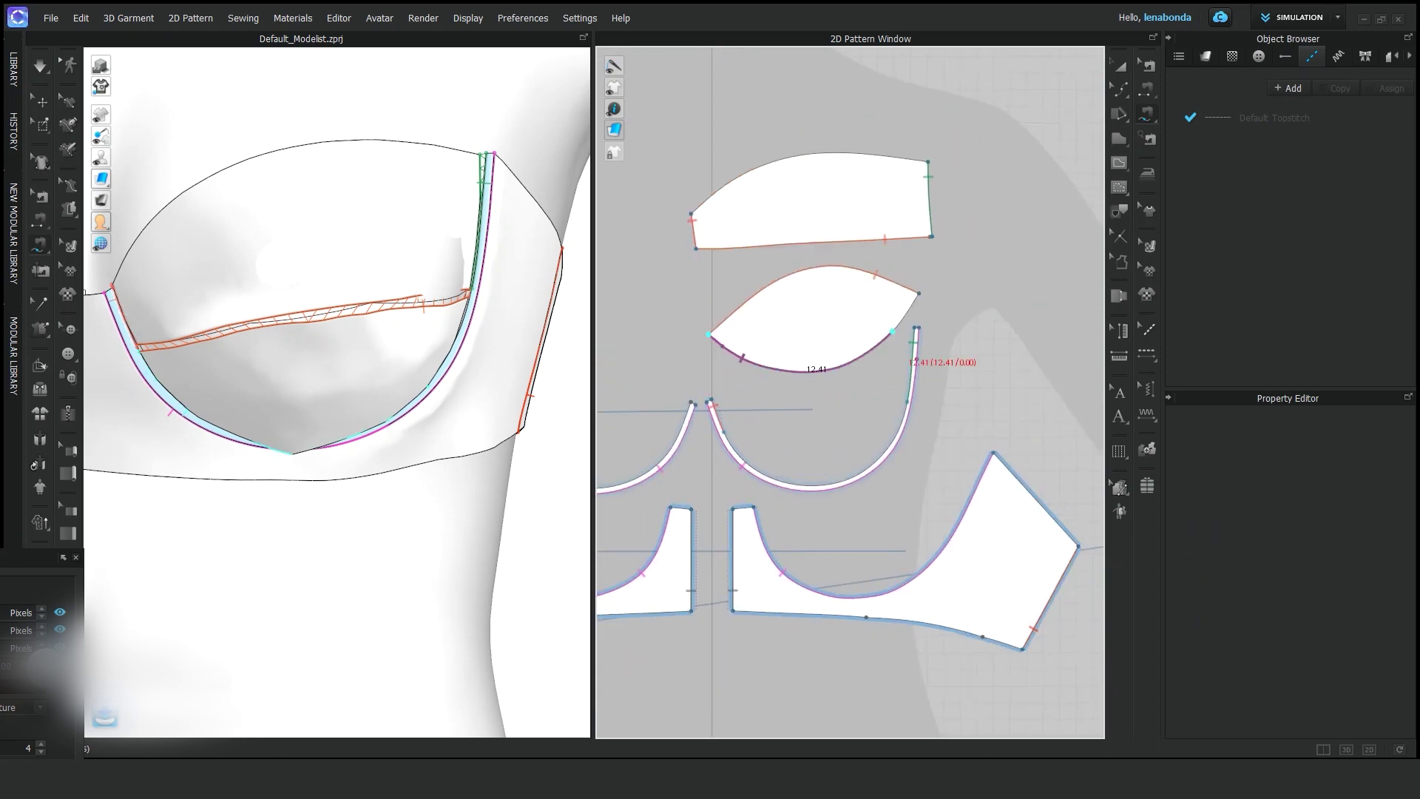
scroll(925, 414, up, 5)
click(895, 348)
scroll(880, 369, down, 5)
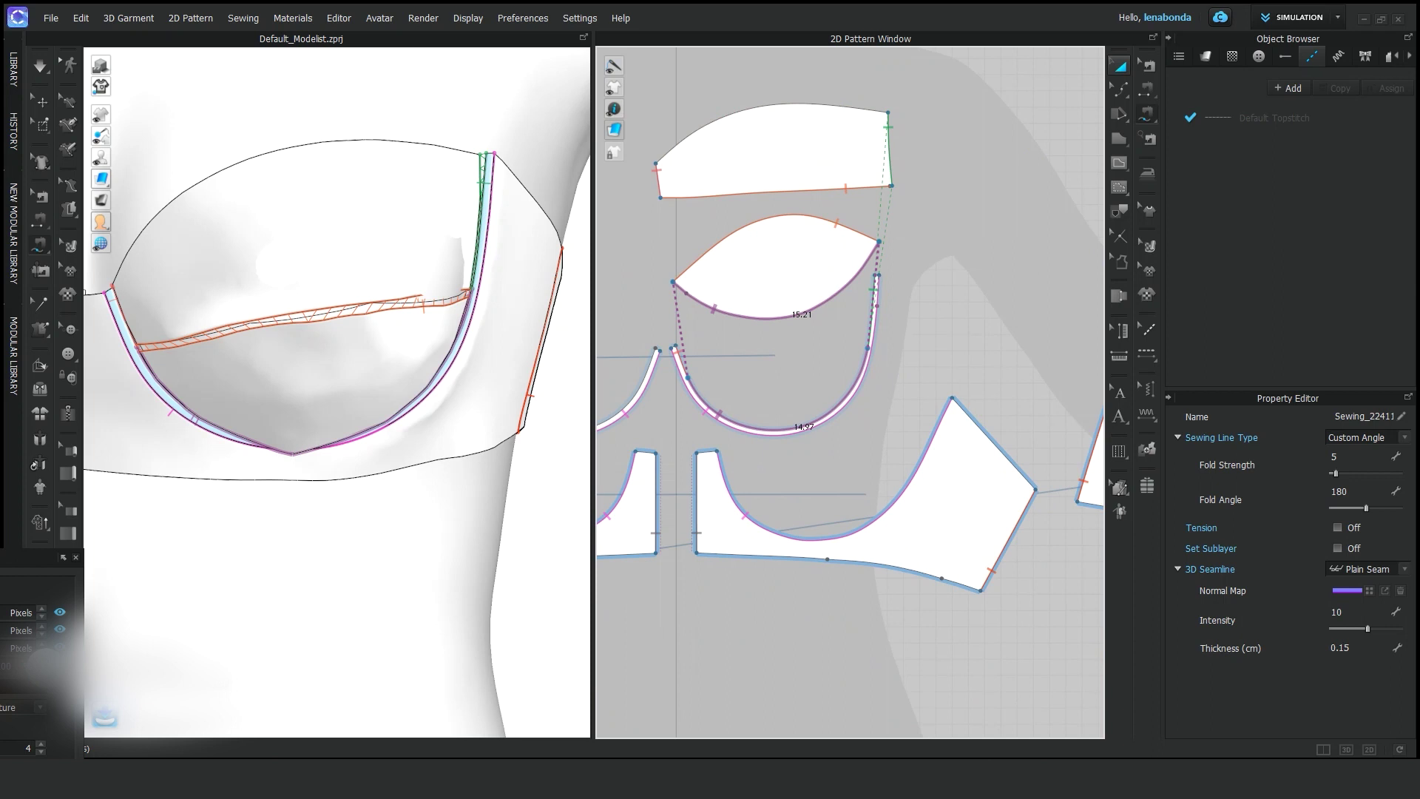
key(a)
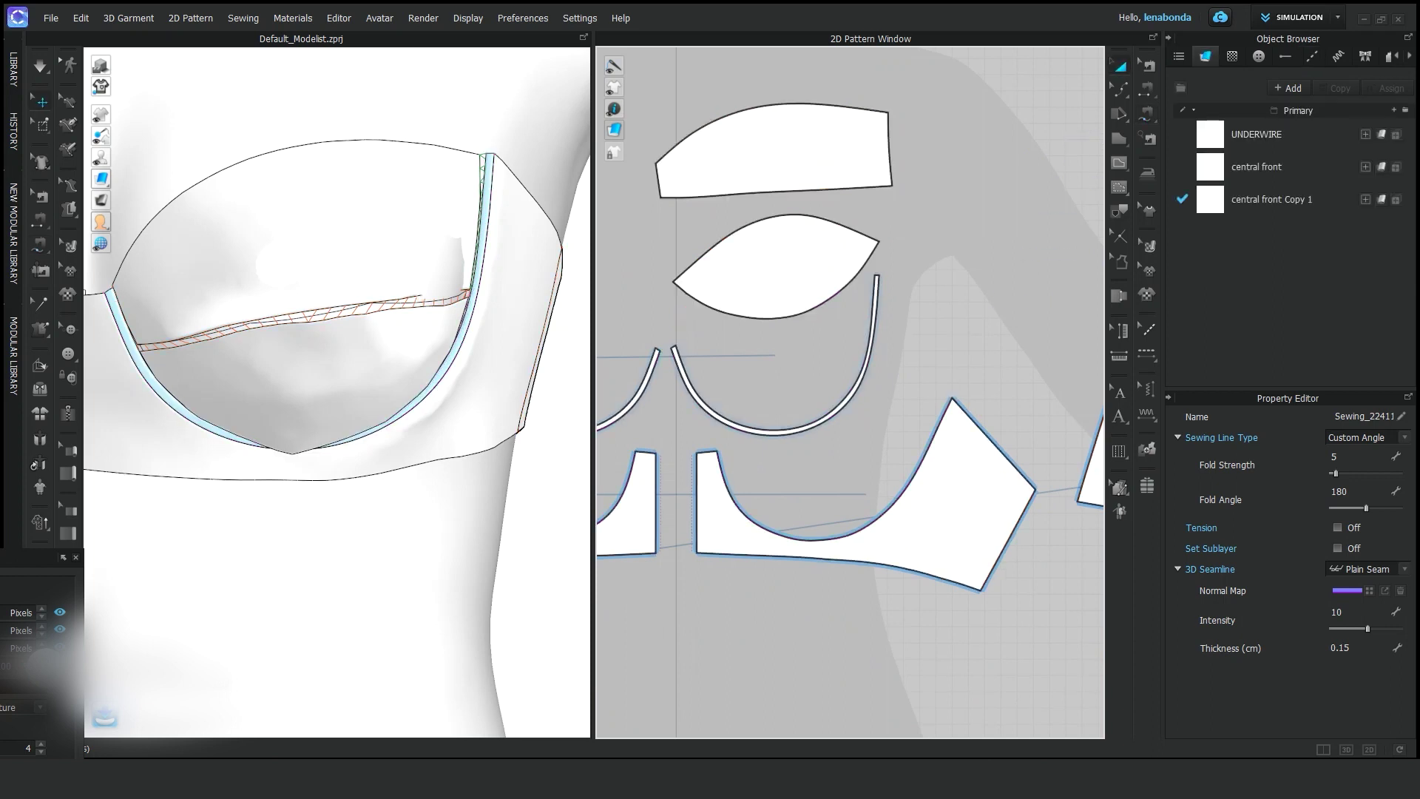
key(space)
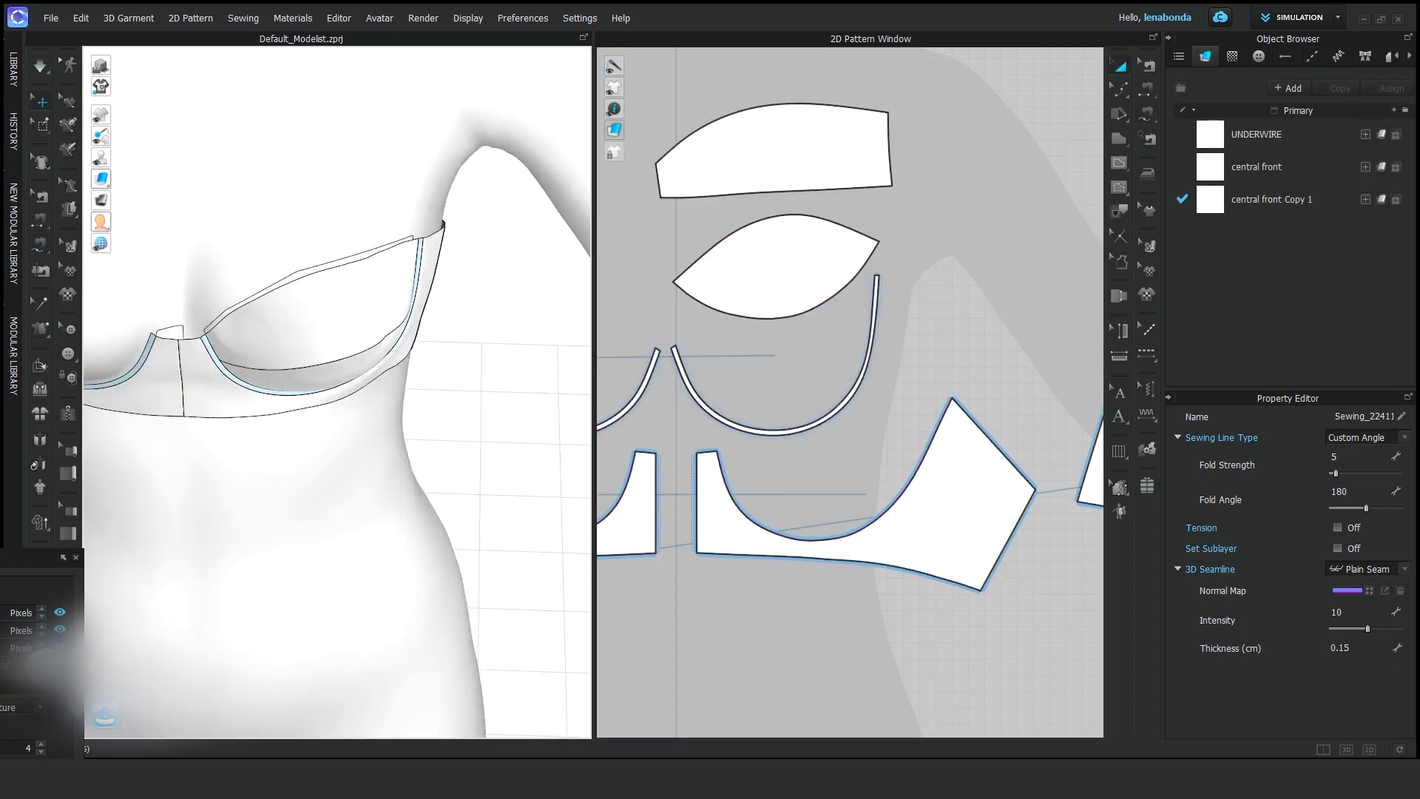
Stop the simulation and lower a curve point on the lower cup's top edge slightly.
key(space)
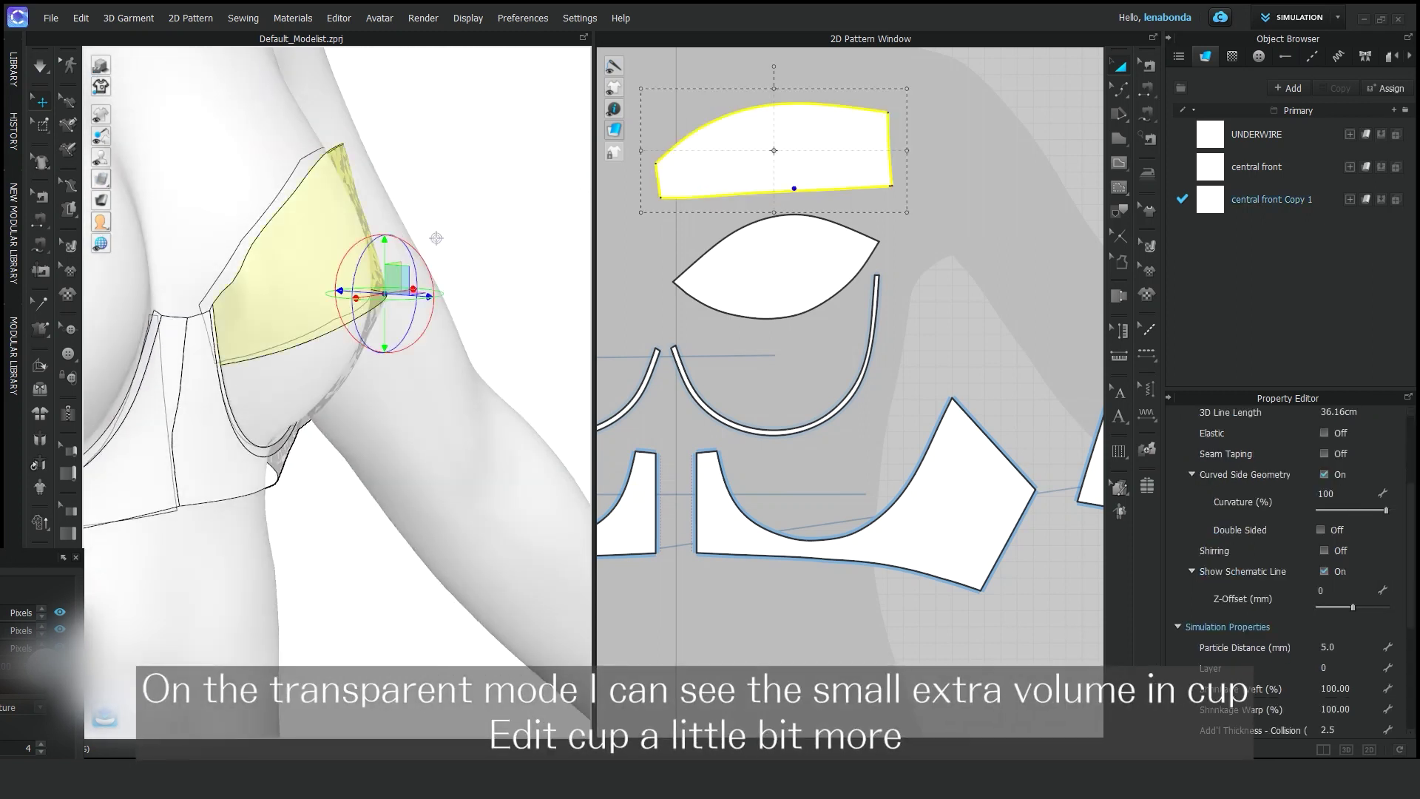
key(v)
click(348, 315)
drag(649, 275, 650, 282)
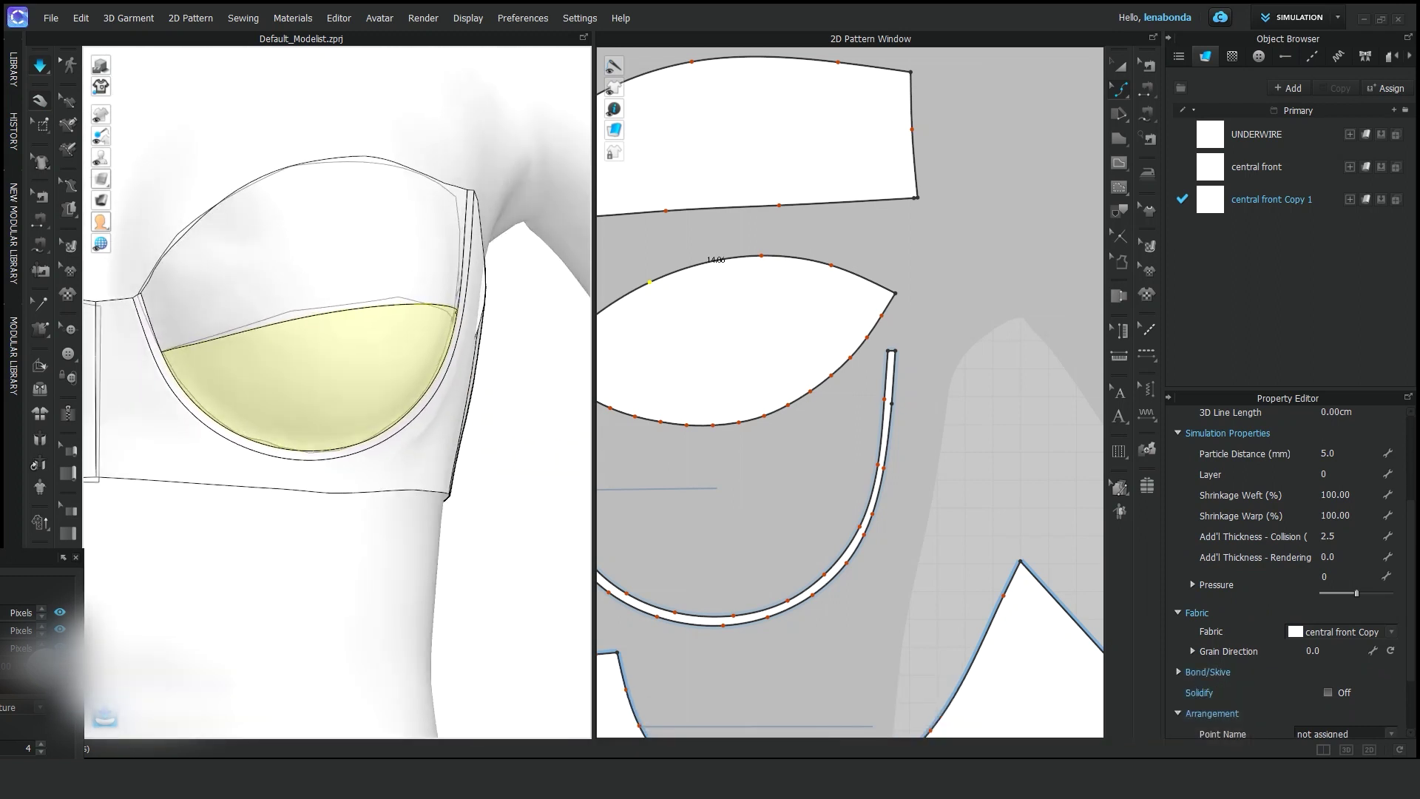
Check the cup's underwire seam (15.21 vs 14.97 cm), then select the cup piece in front view.
key(b)
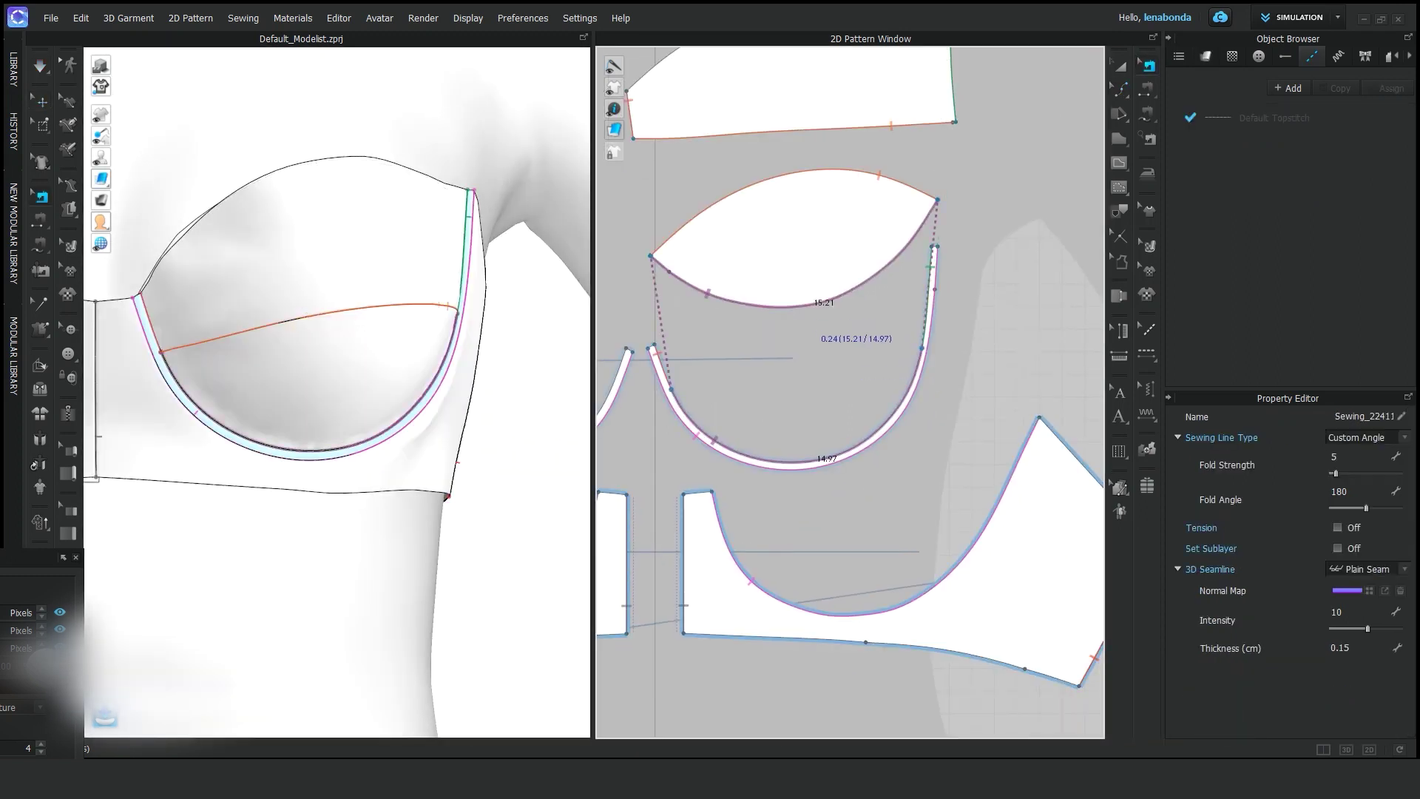
key(a)
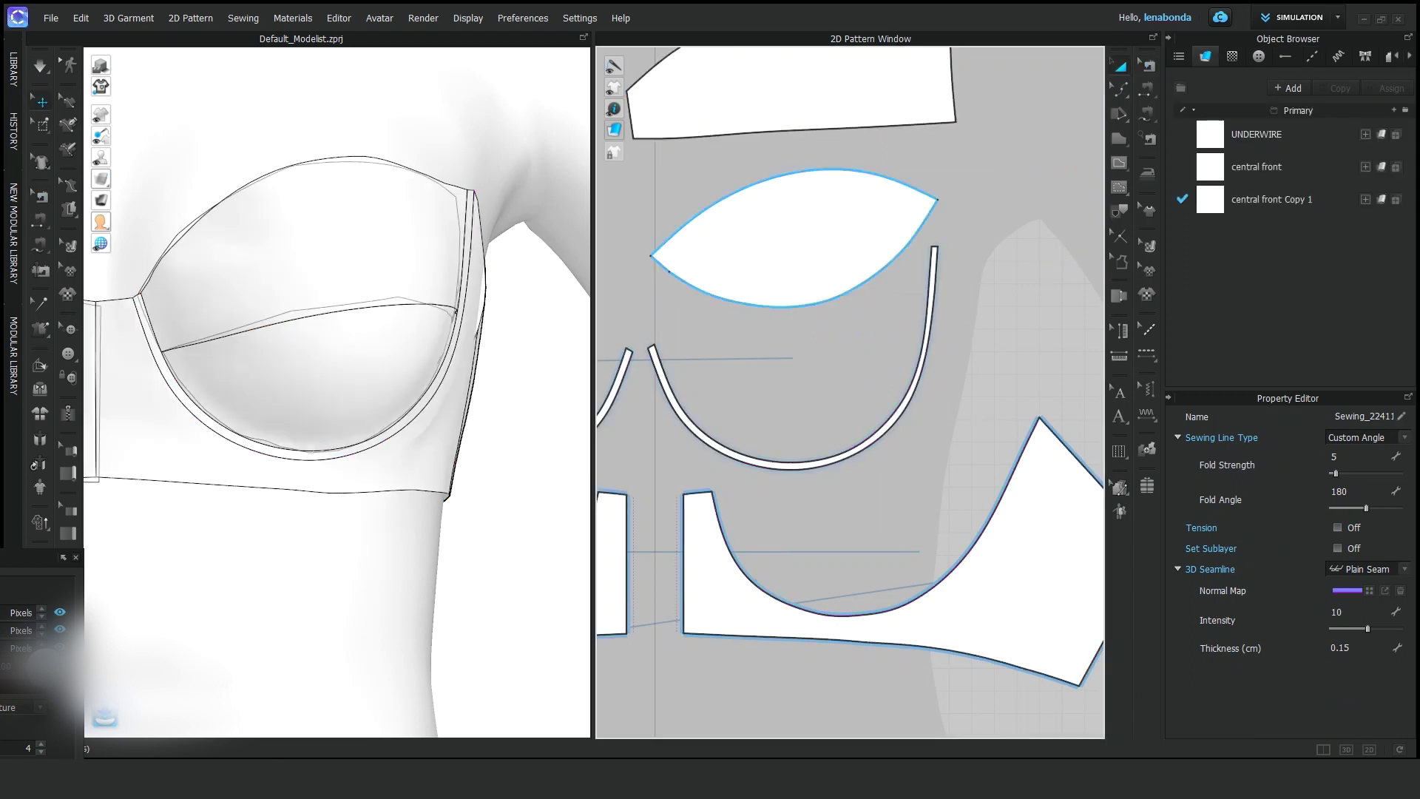
key(2)
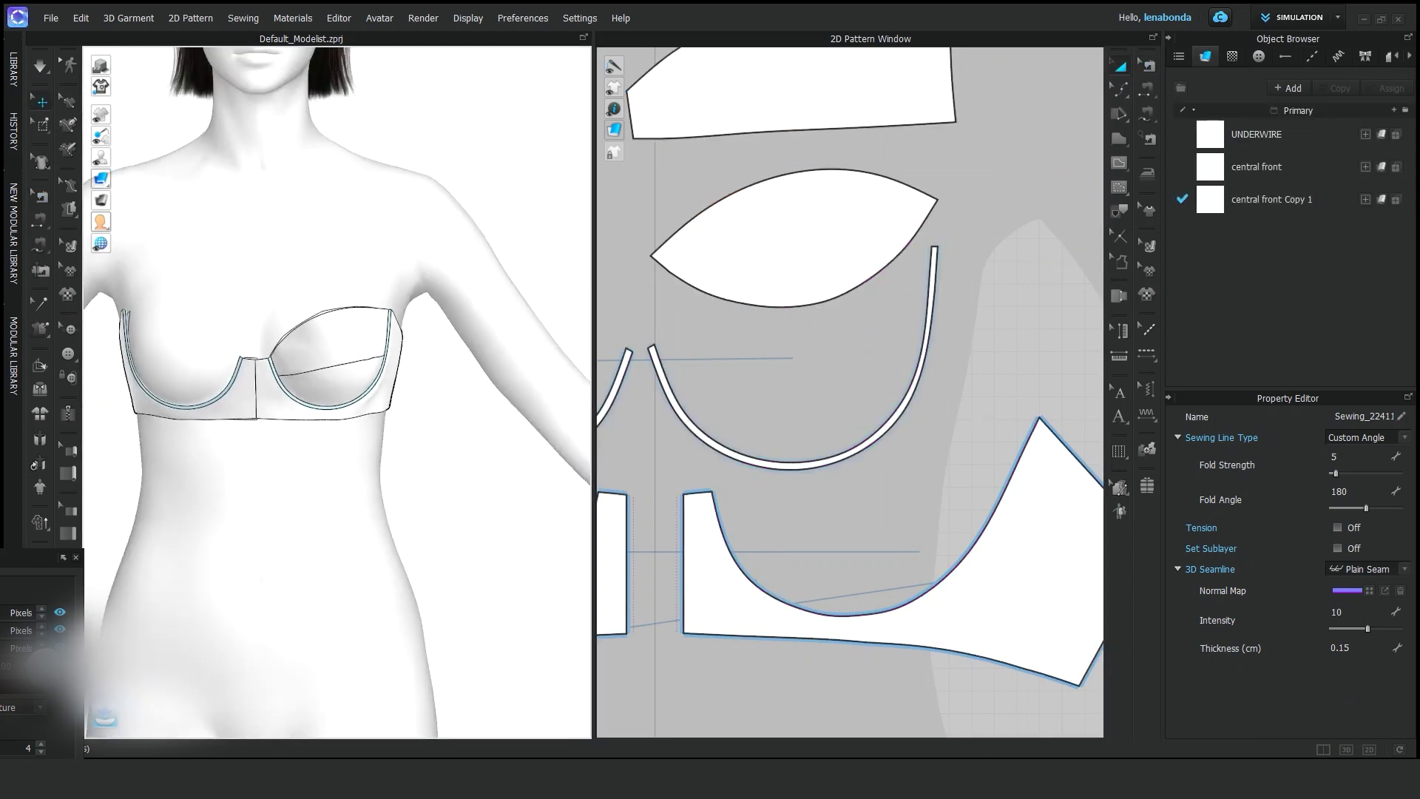
click(382, 326)
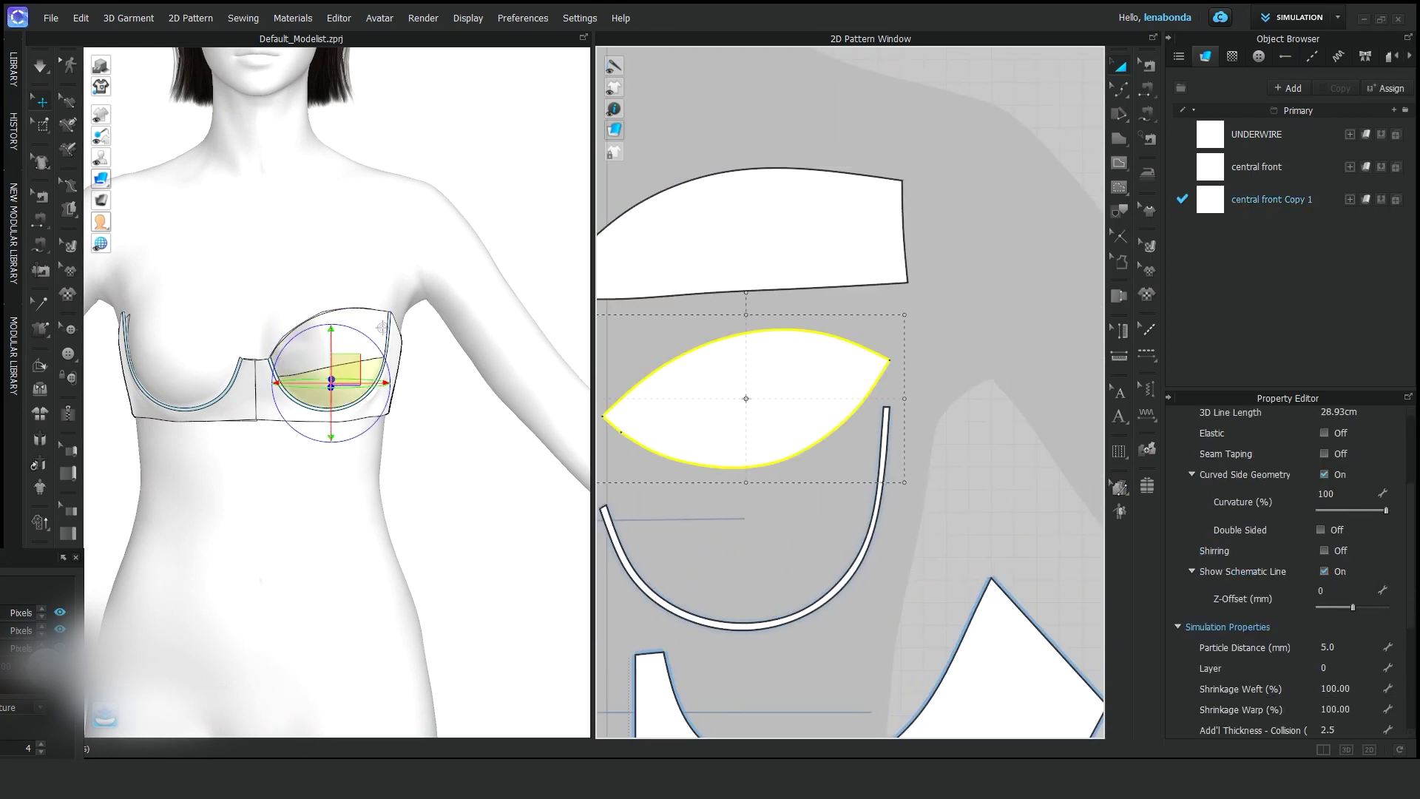
Add FABRIC 1 for the cup pieces and browse its soft Physical Property presets.
shift+click(383, 305)
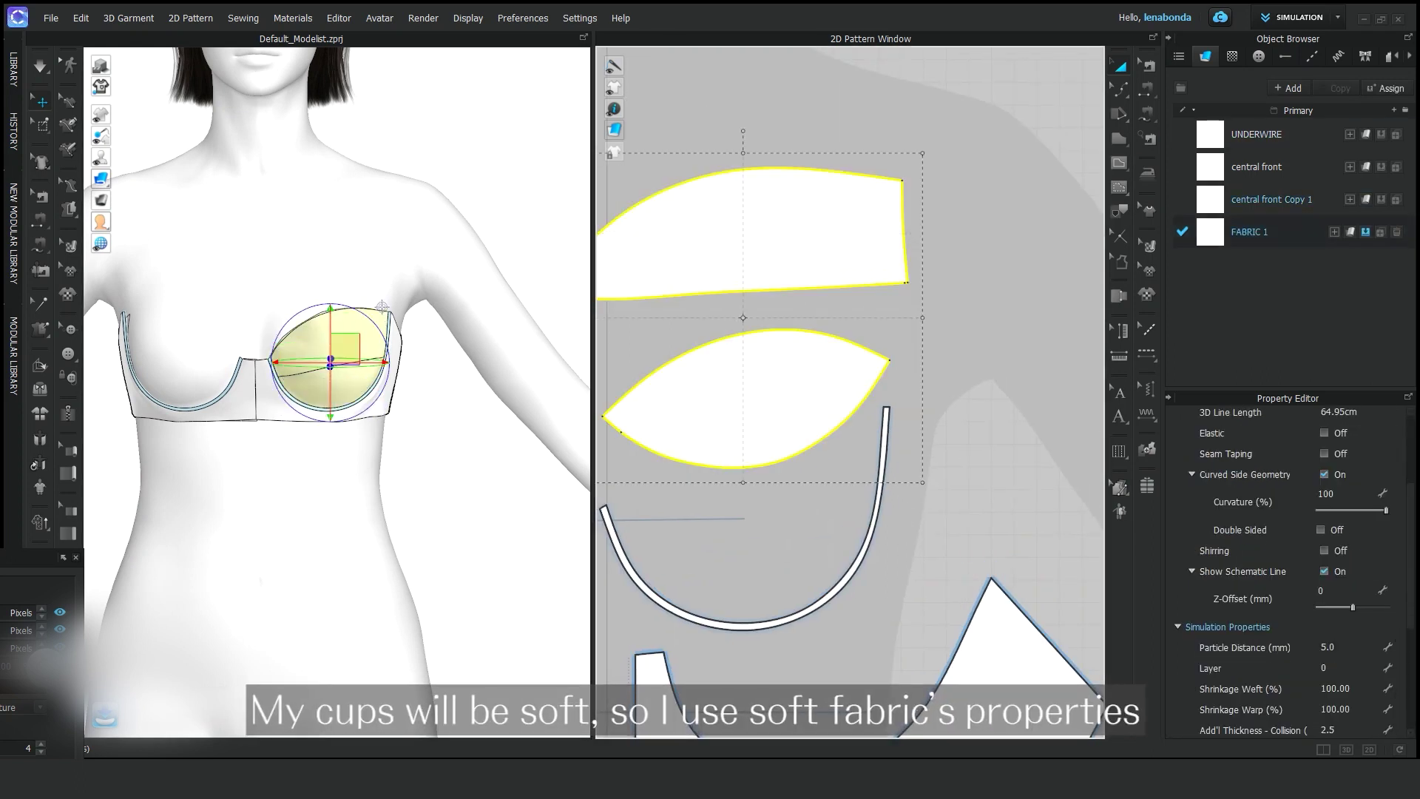
click(1301, 544)
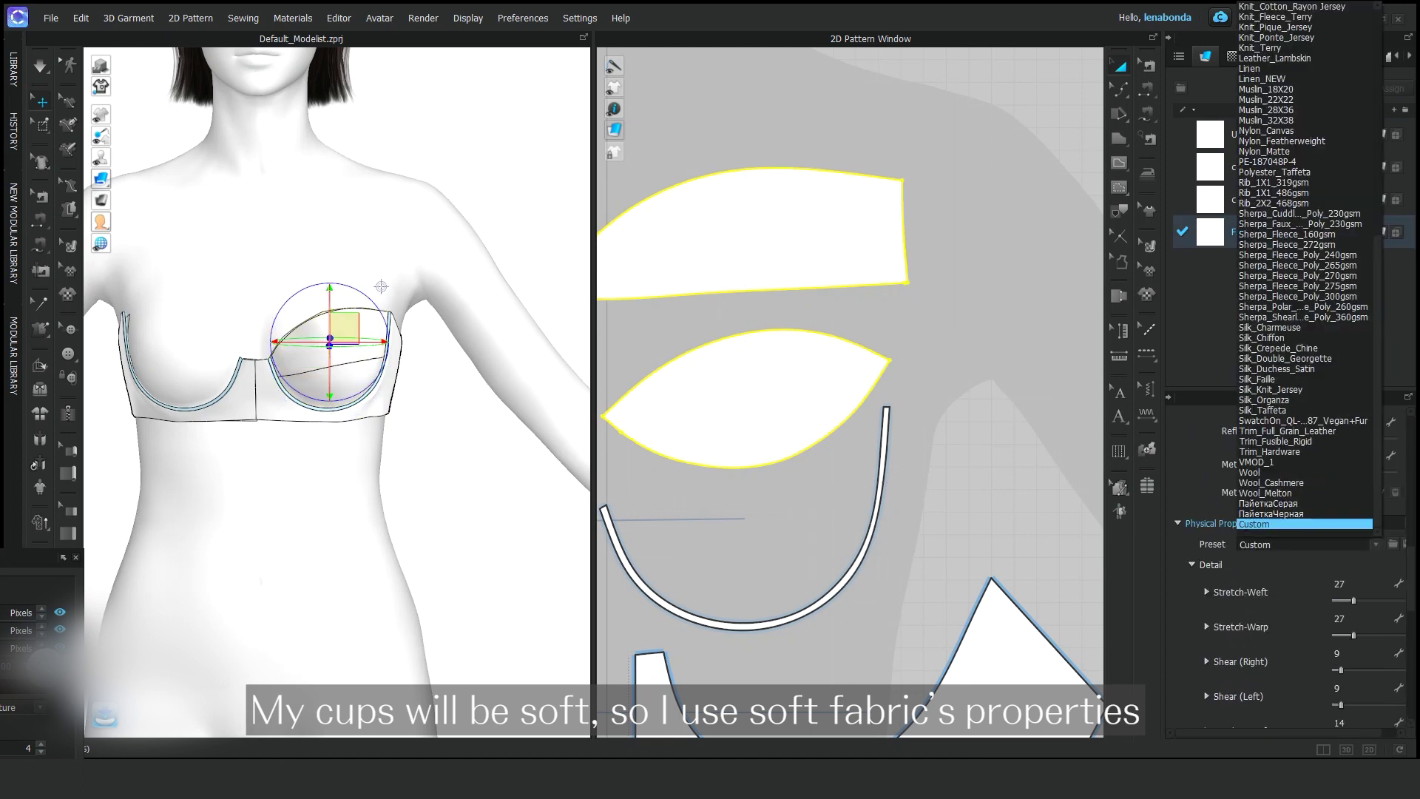
scroll(1301, 430, up, 1)
scroll(1301, 523, down, 1)
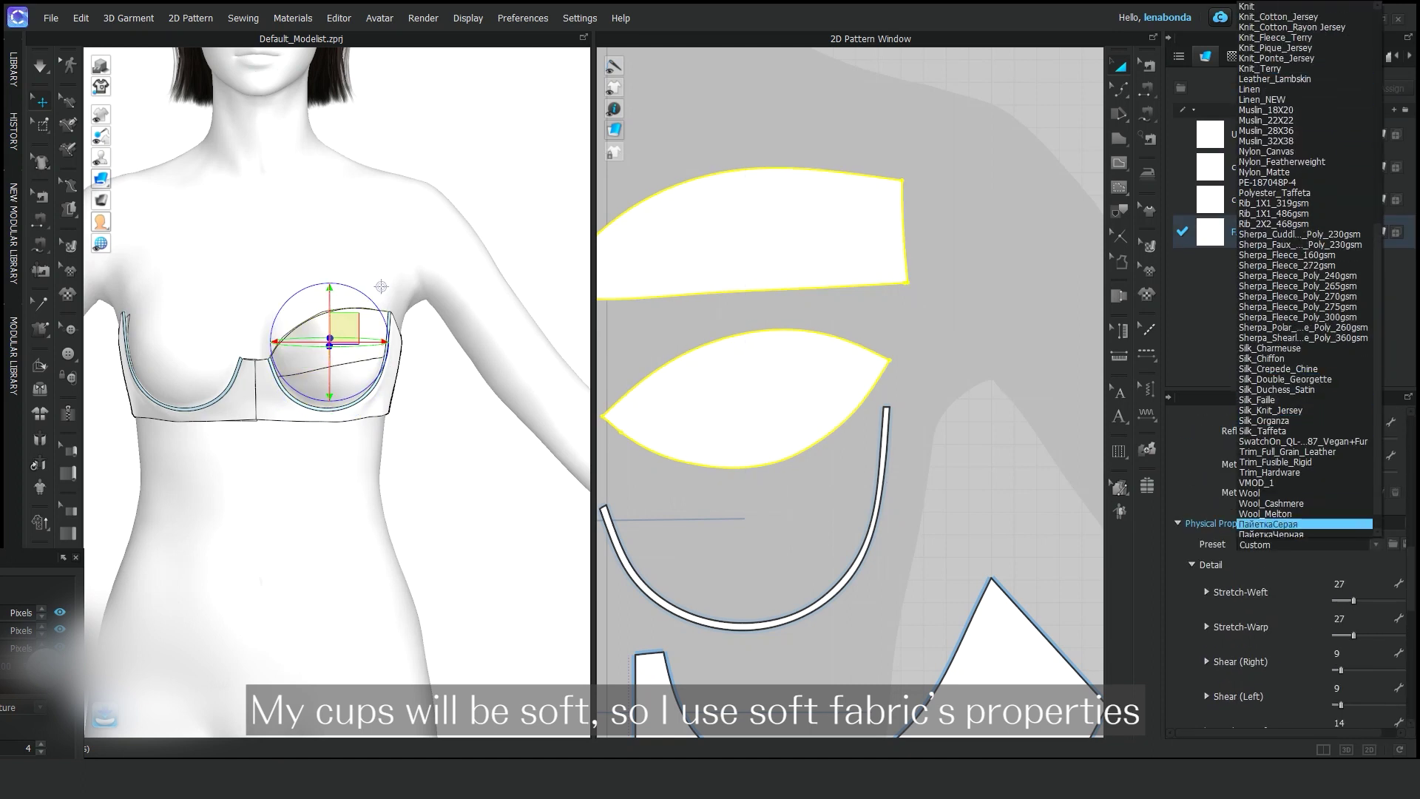
scroll(1302, 524, down, 1)
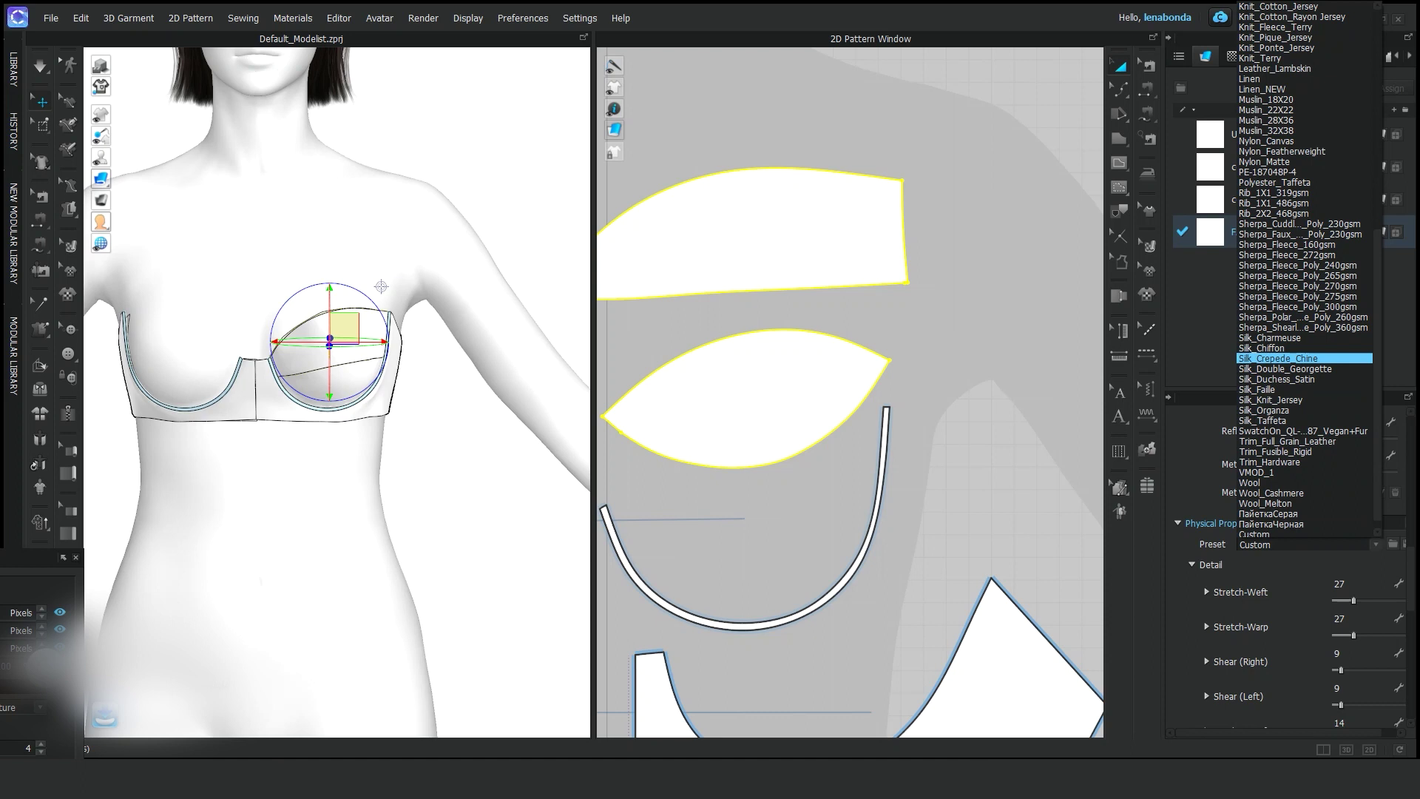
scroll(1301, 493, up, 10)
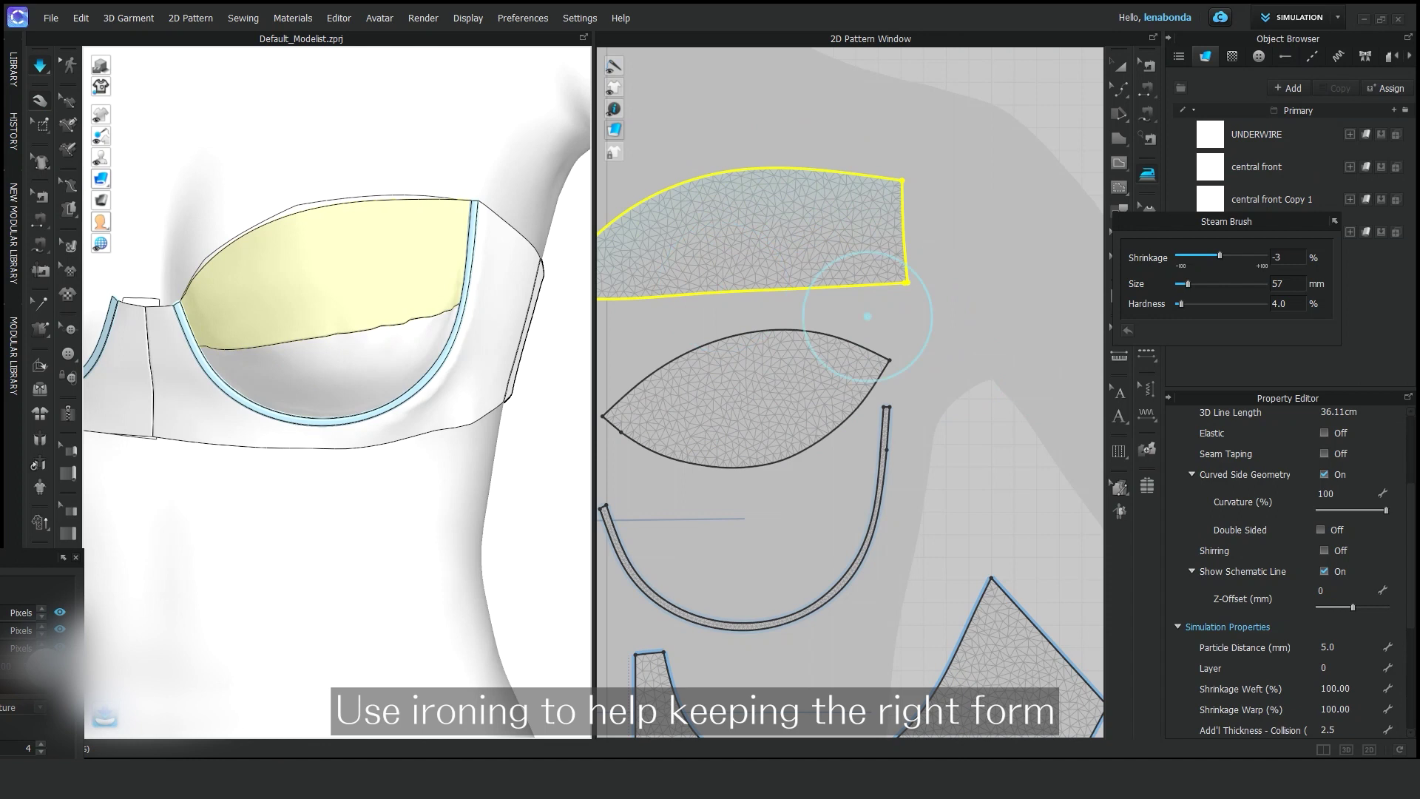
scroll(868, 317, down, 3)
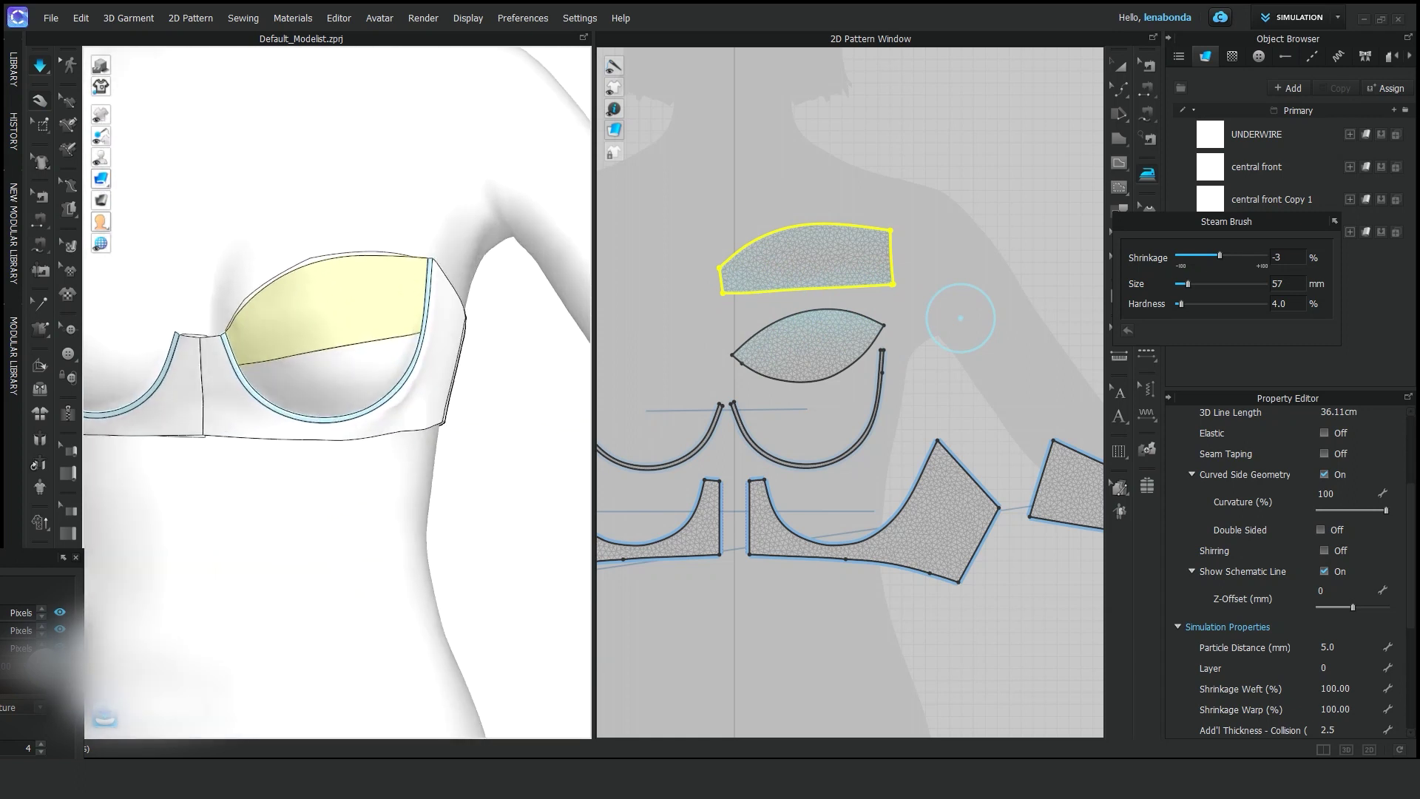
Create Symmetric Pattern (with Sewing) copies of the leaf-shaped and upper cup pieces.
key(a)
click(828, 353)
right_click(814, 351)
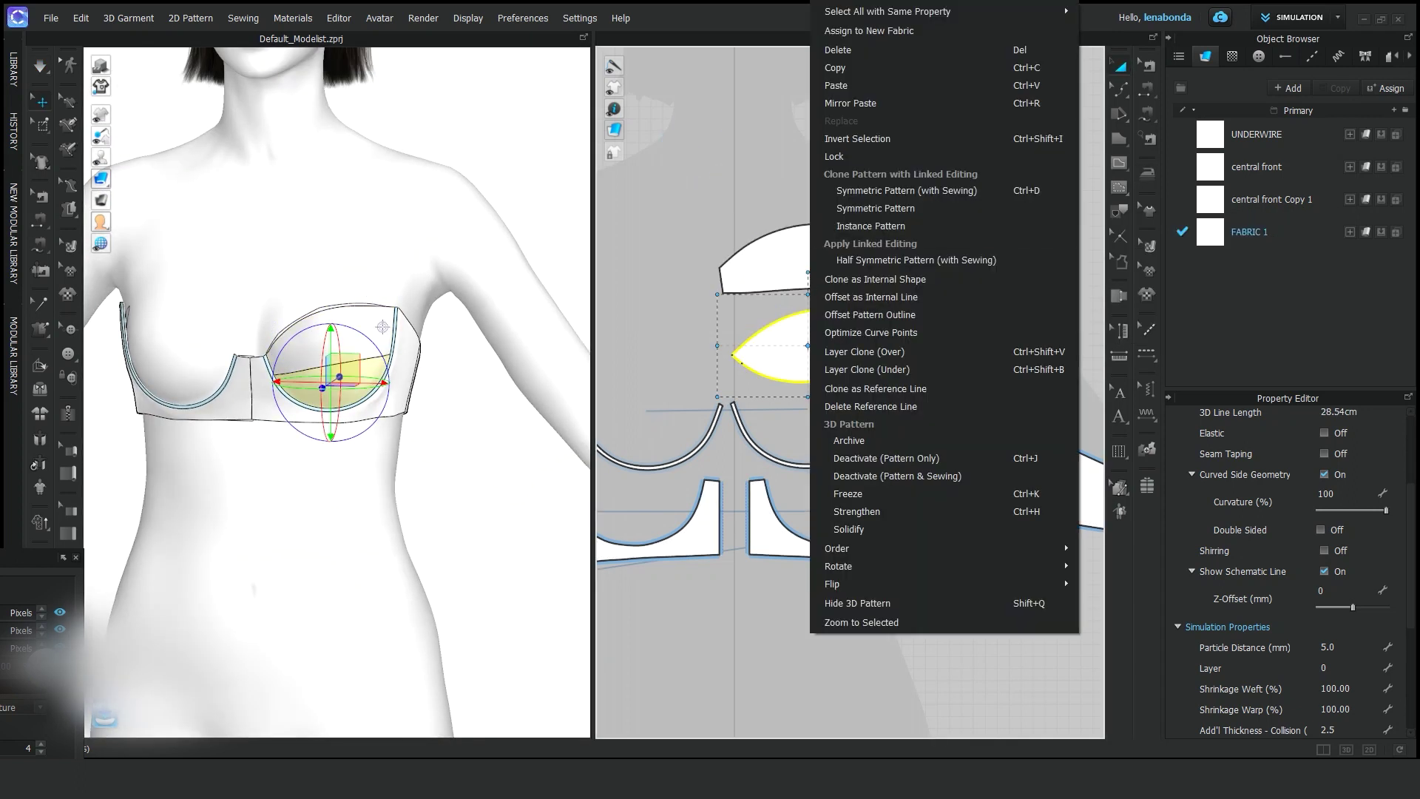
shift+click(763, 259)
right_click(763, 259)
click(872, 277)
click(709, 435)
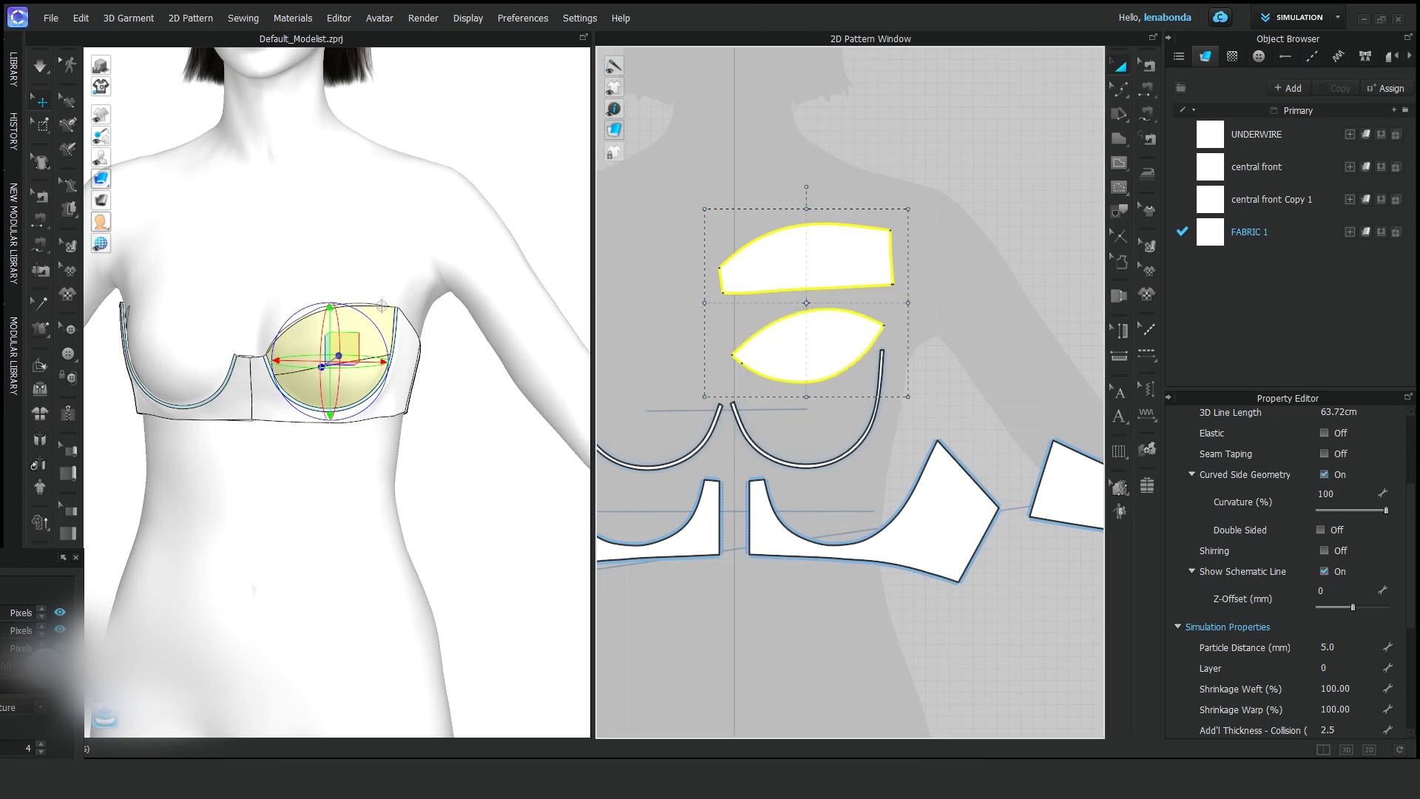
Make linked mirrored copies of the upper and leaf pieces and place them on the left.
right_click(951, 262)
click(998, 189)
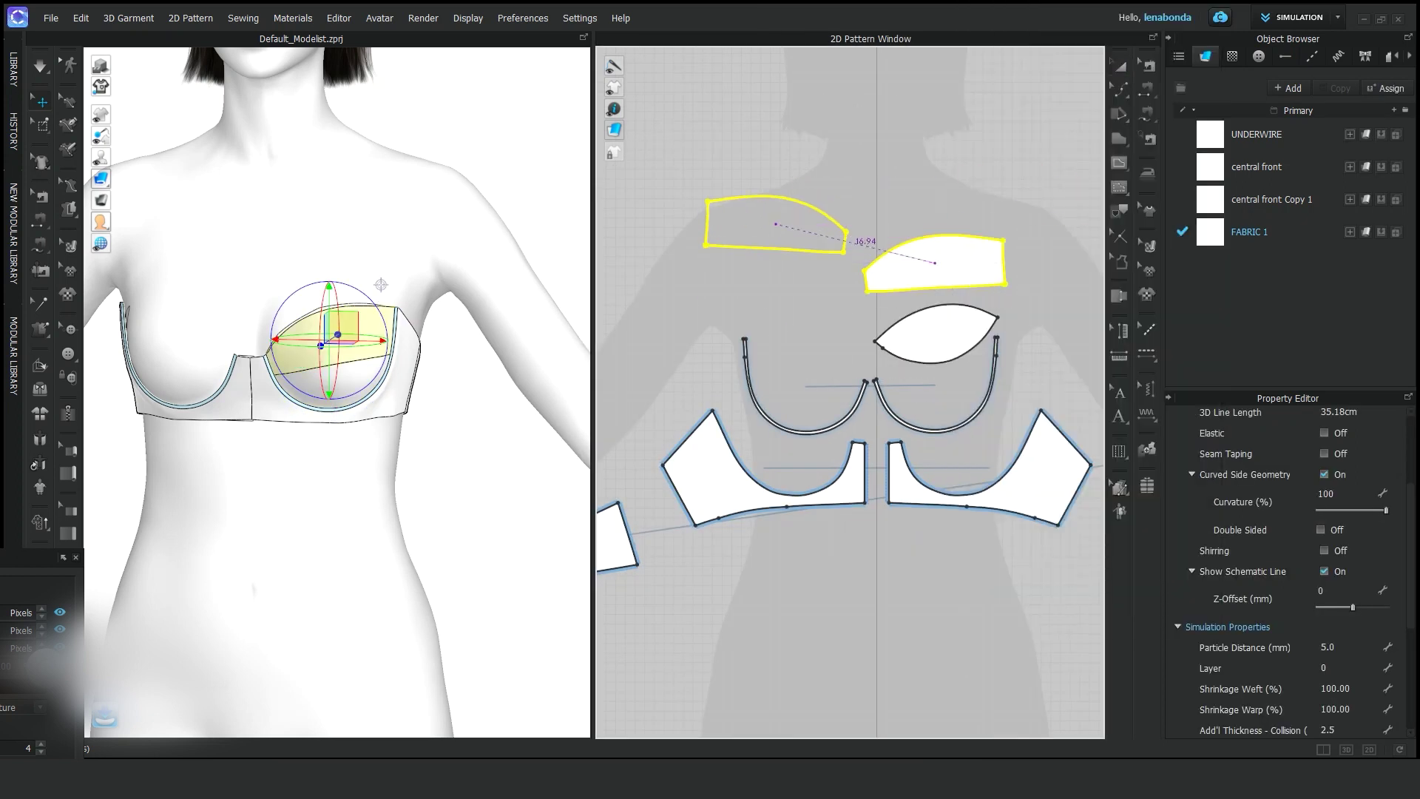
click(935, 332)
right_click(925, 337)
click(961, 331)
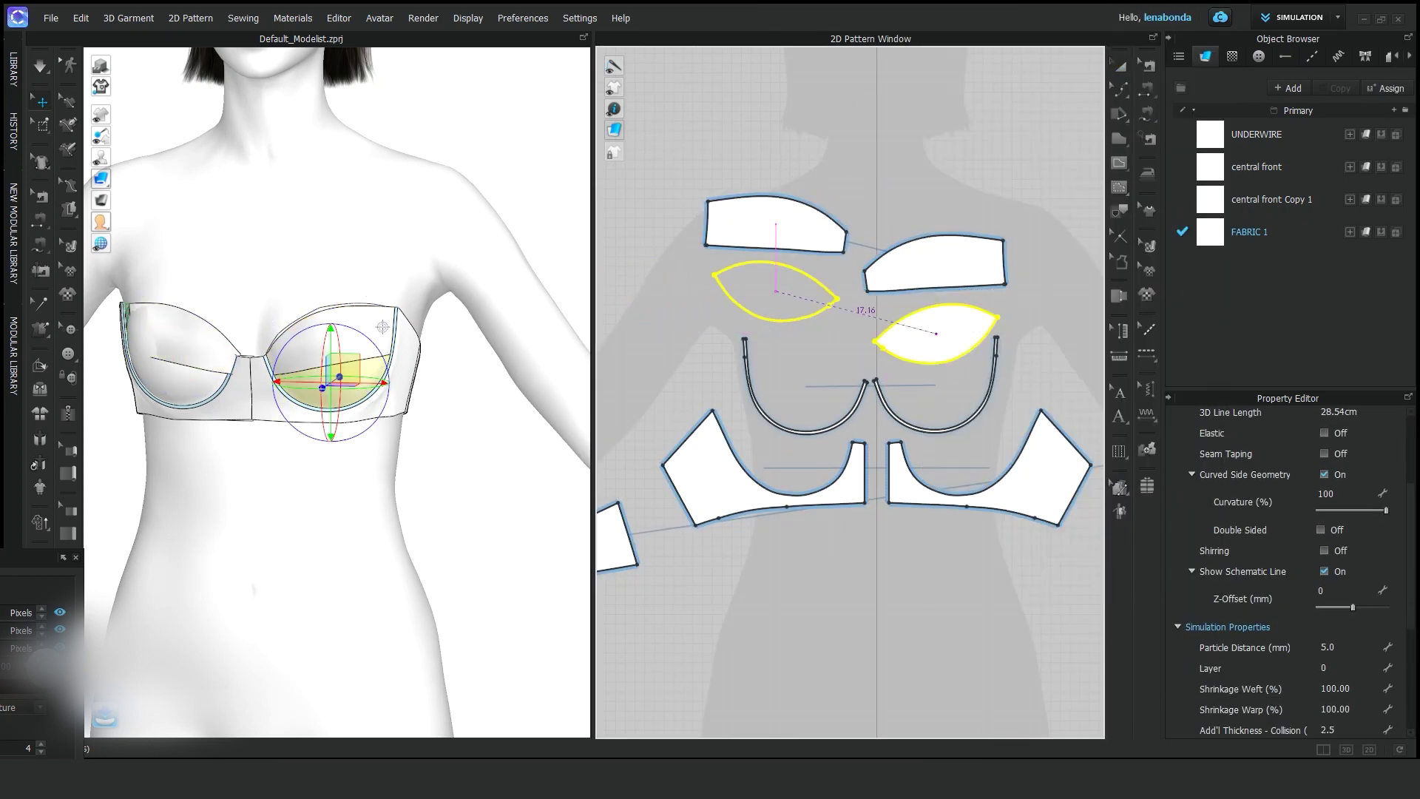
click(775, 291)
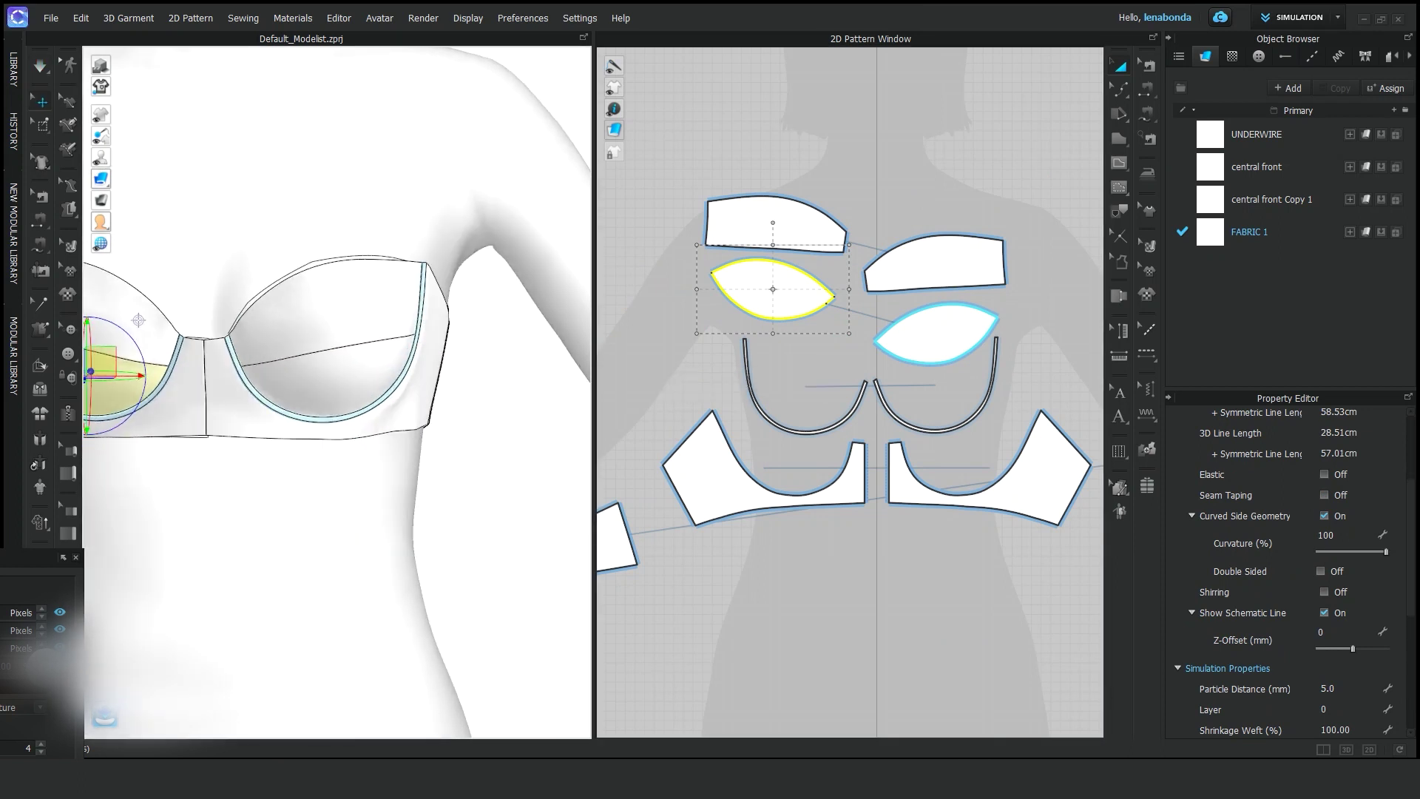
Iron the mirrored pieces, then select both the left and right underwires.
click(1119, 162)
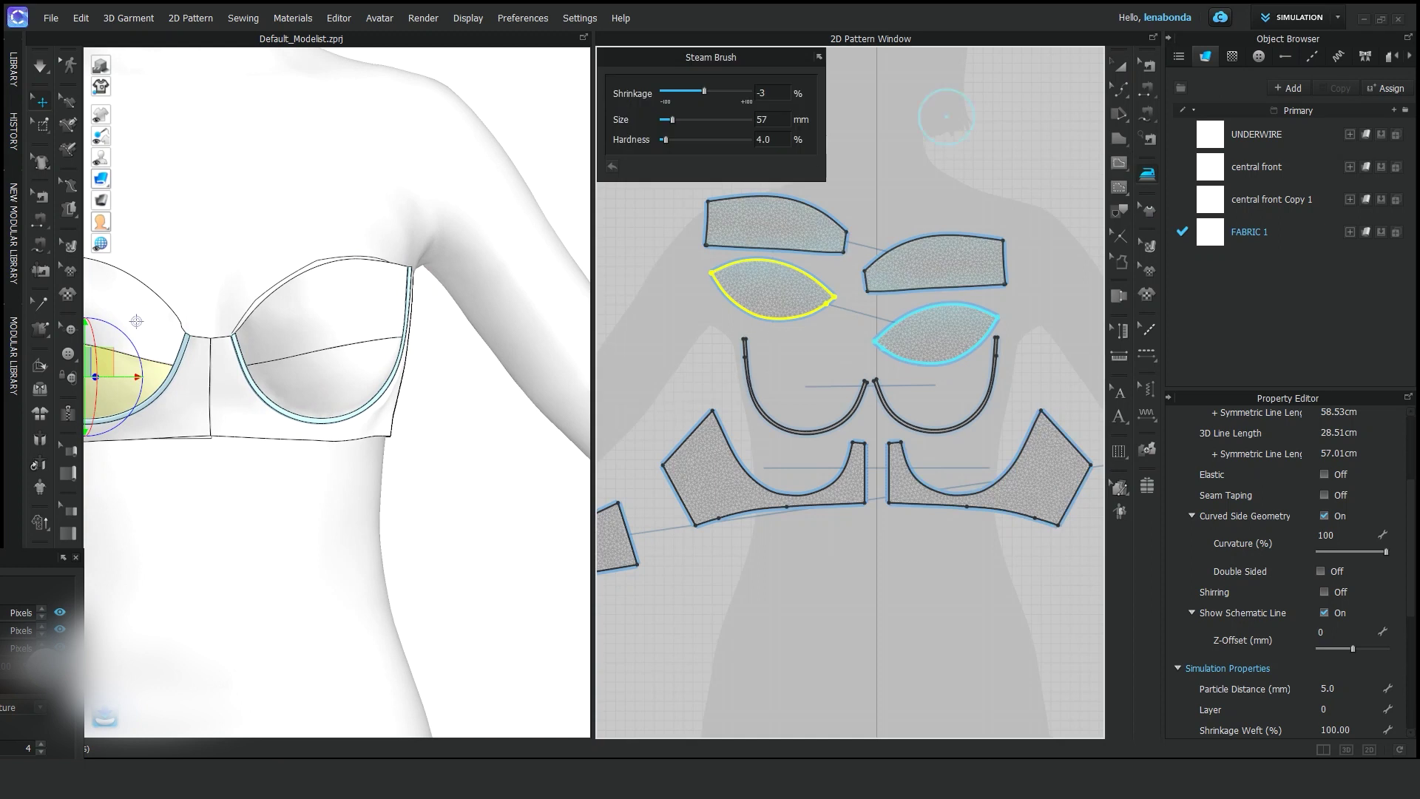
key(a)
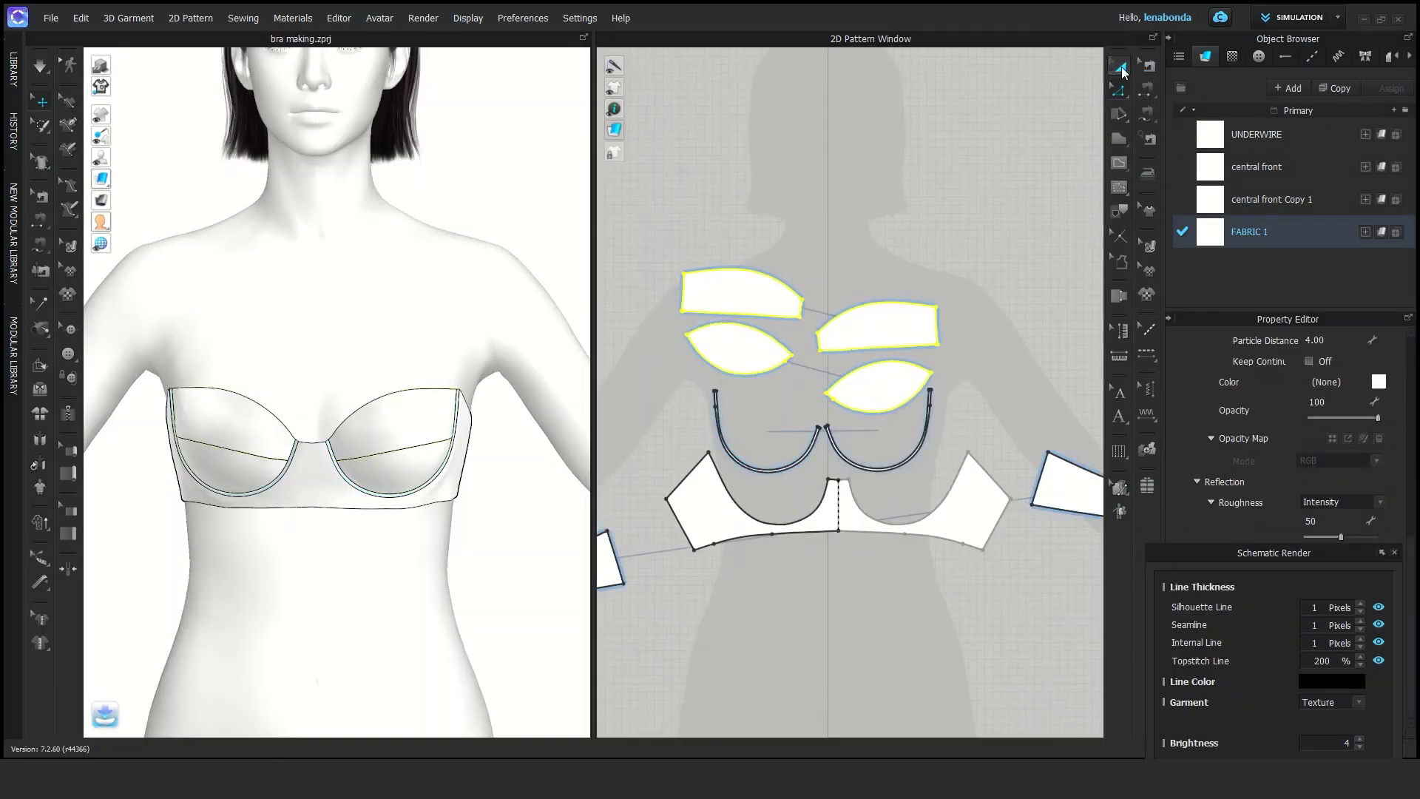
click(787, 453)
shift+click(916, 463)
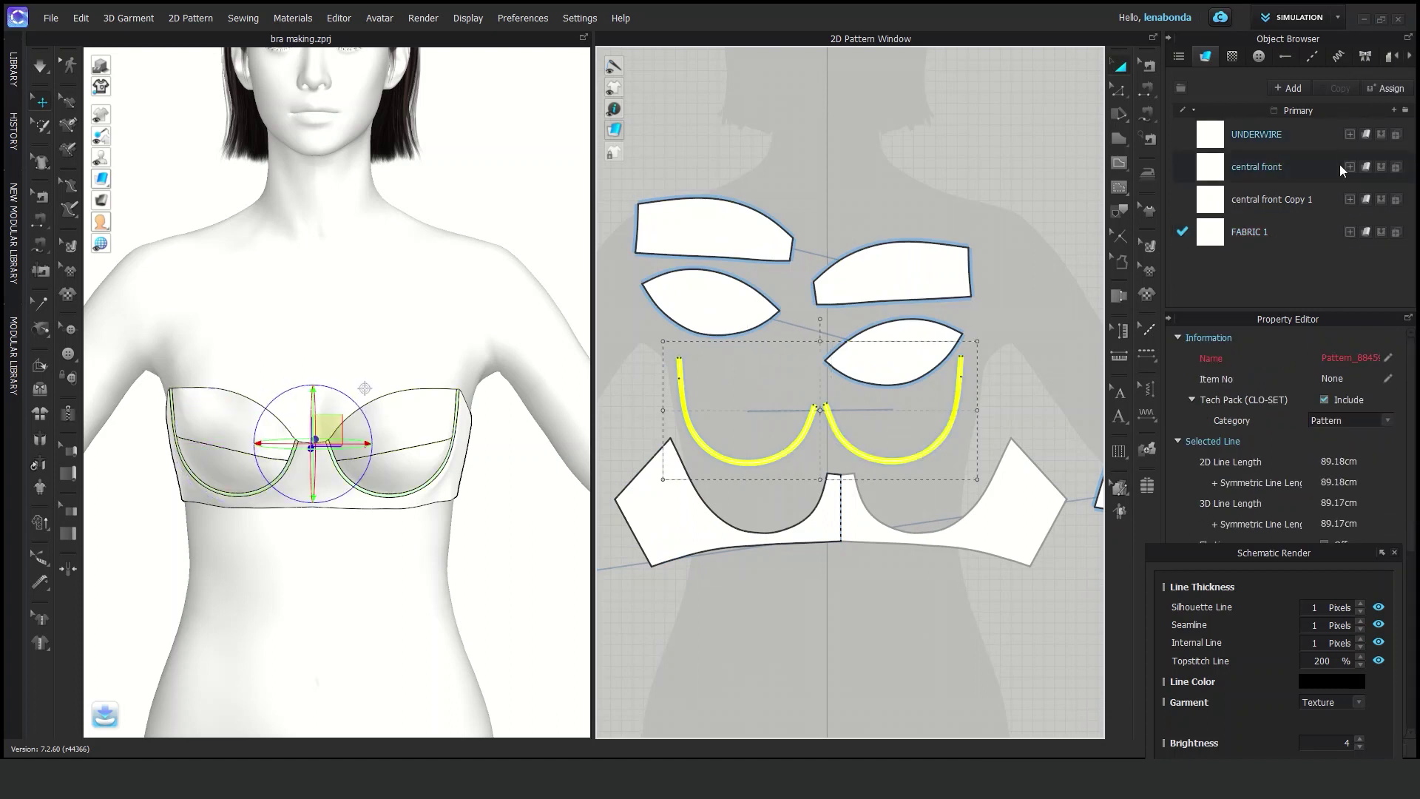
drag(1306, 568, 4, 562)
scroll(1287, 480, down, 10)
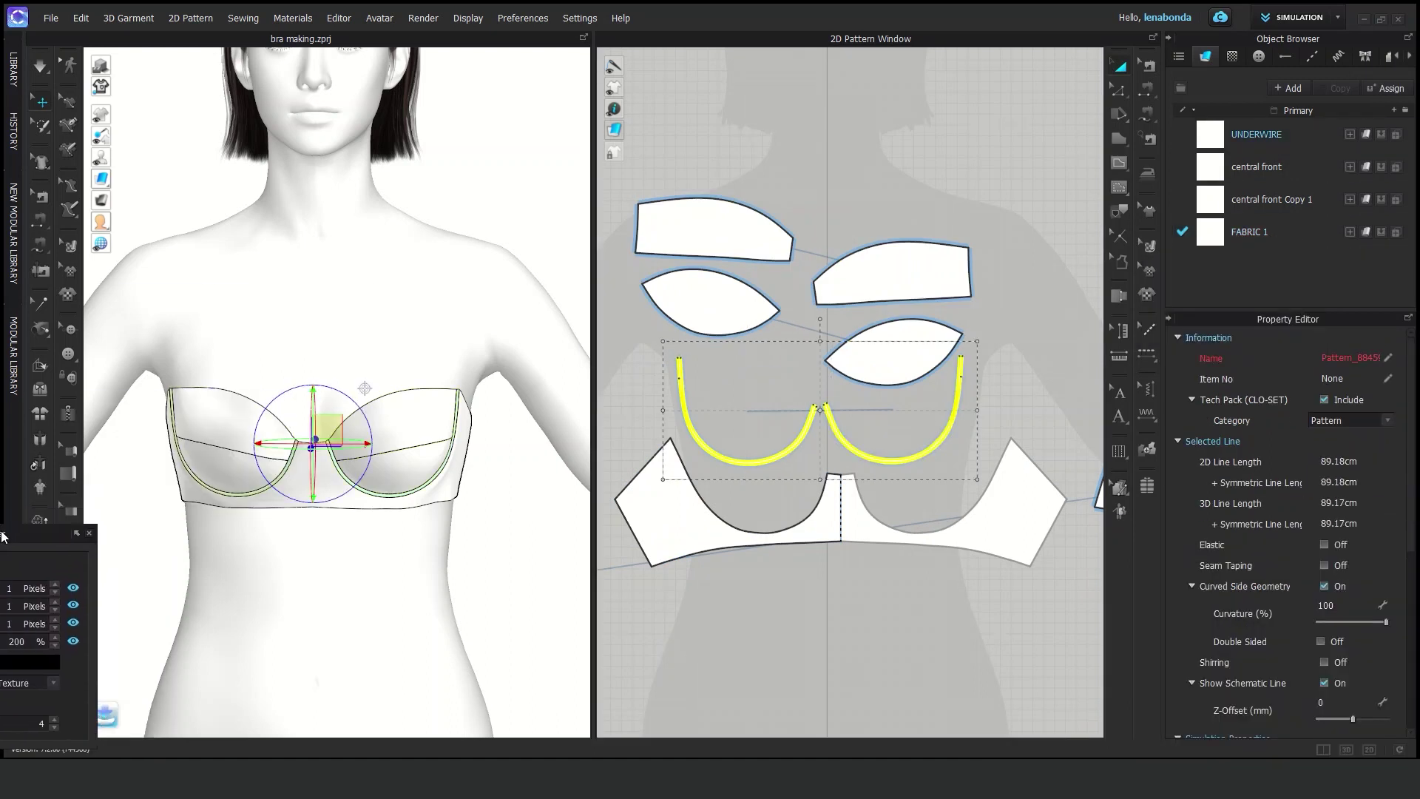
Stiffen UNDERWIRE: shear 85–86, bending 84–89 (warp 86), buckling ratio weft/warp 32.
scroll(1359, 579, down, 1)
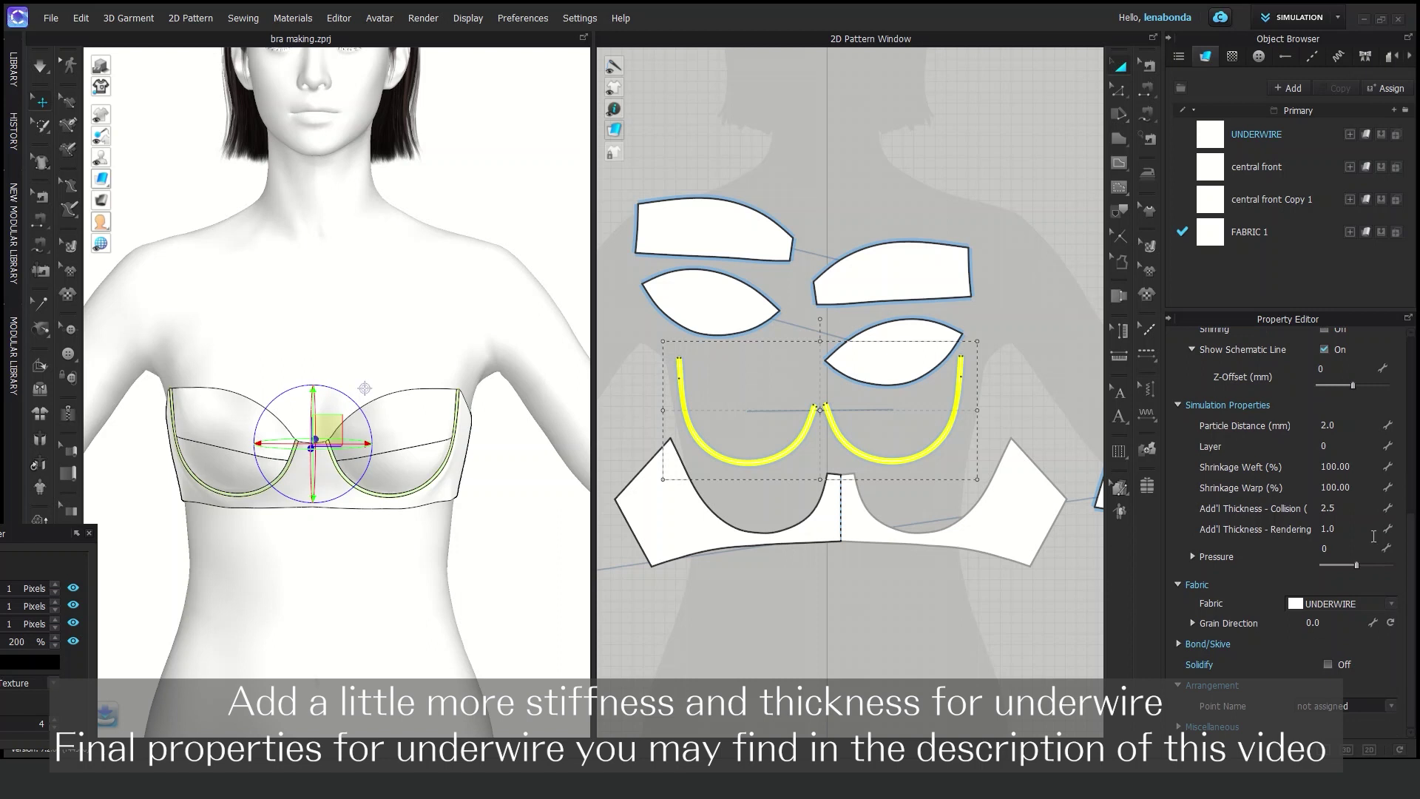
click(1256, 133)
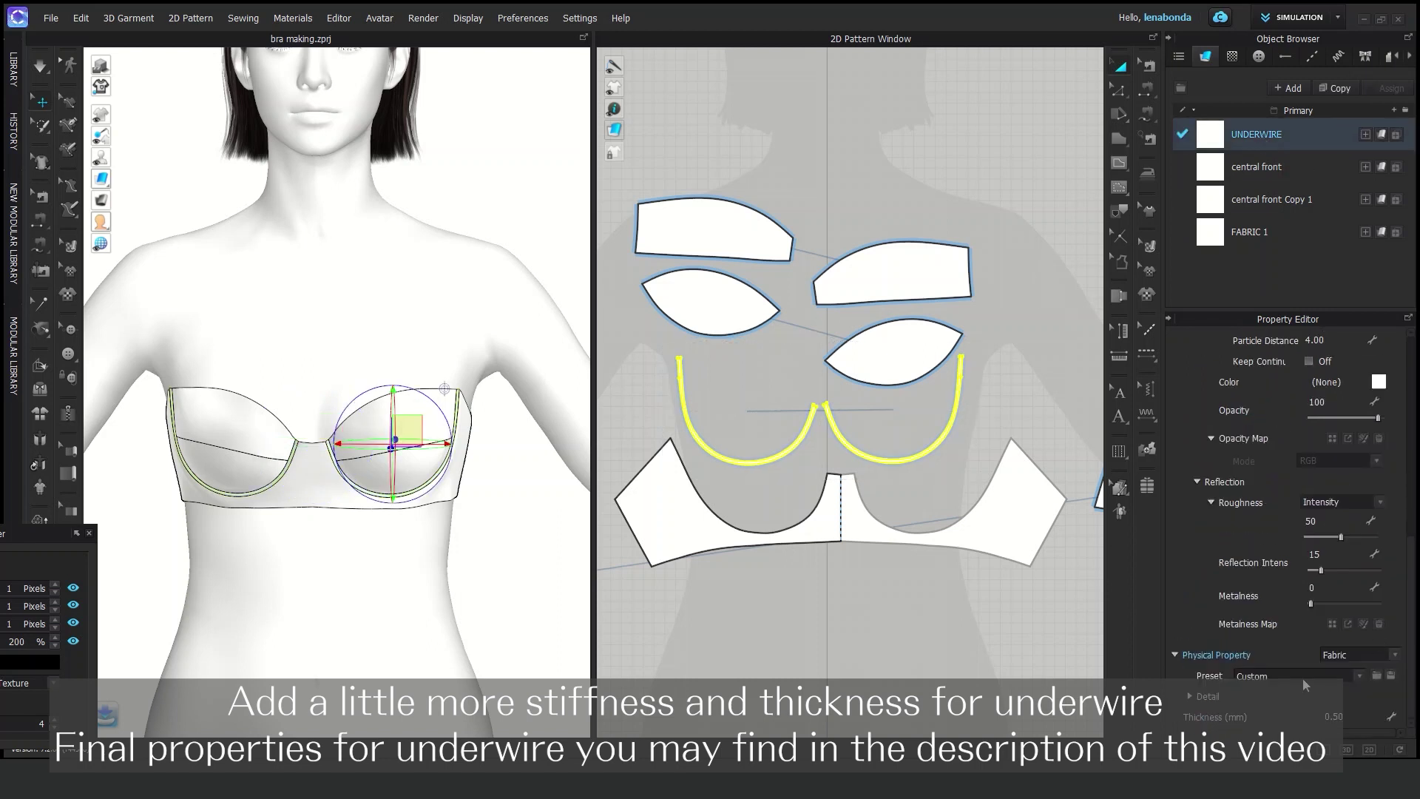
scroll(1309, 642, up, 3)
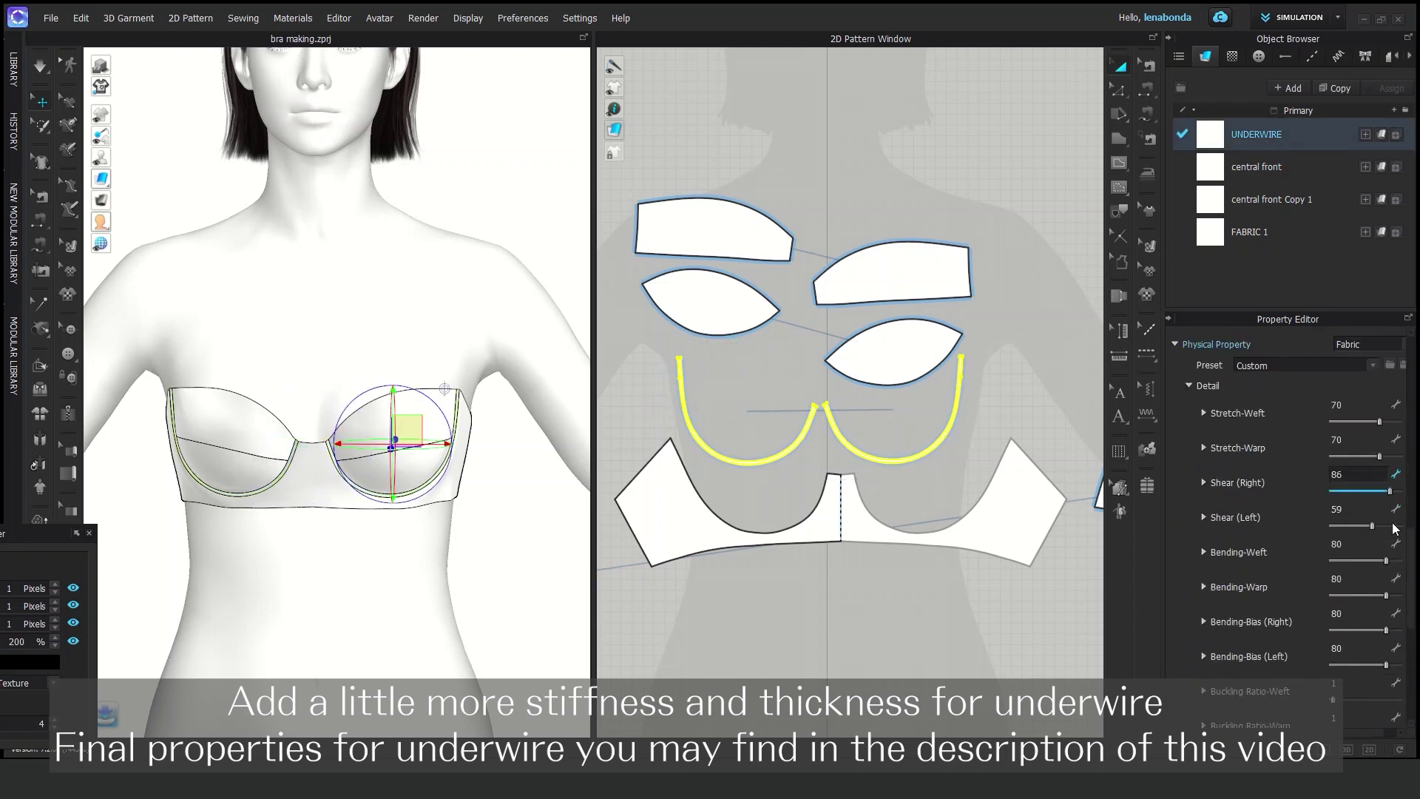
click(1389, 594)
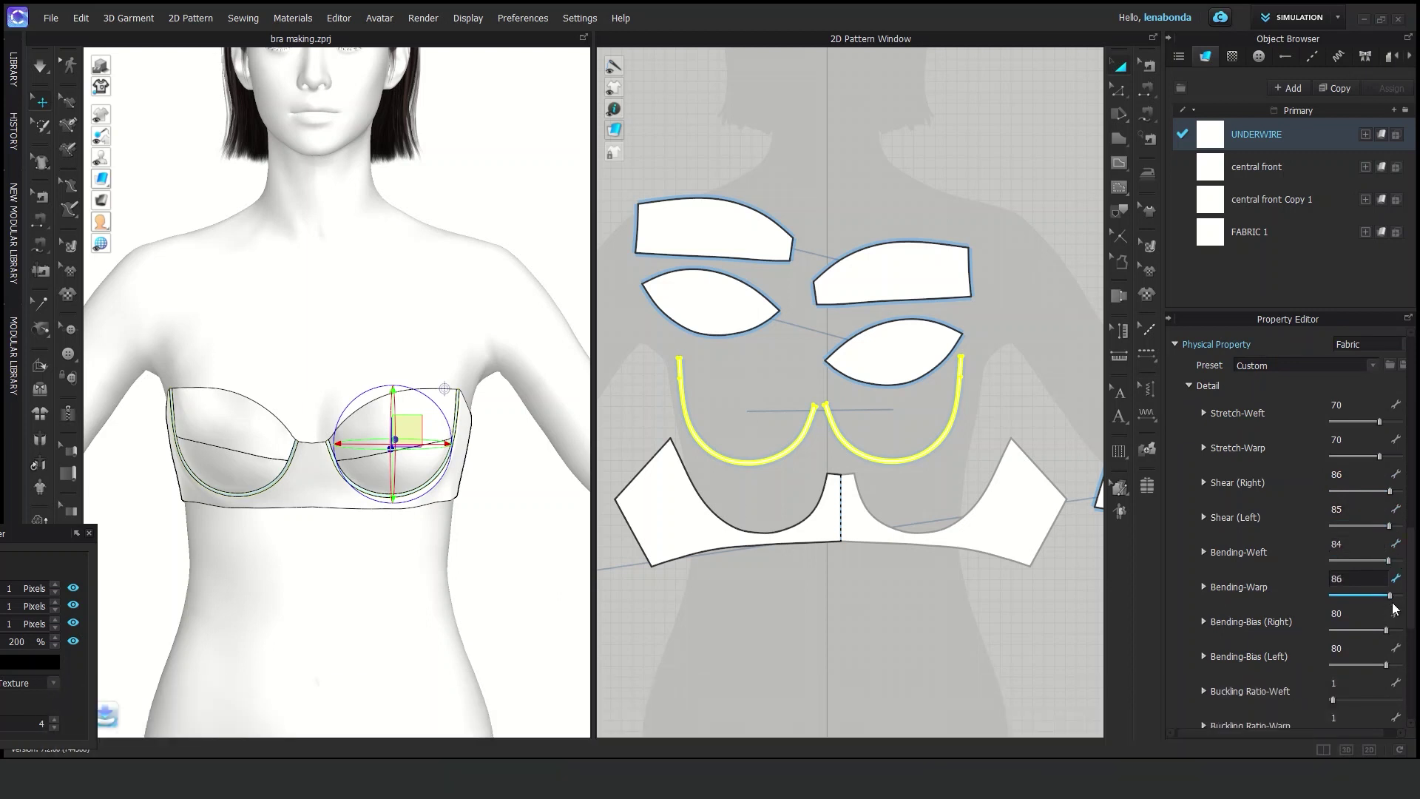
scroll(1369, 670, down, 5)
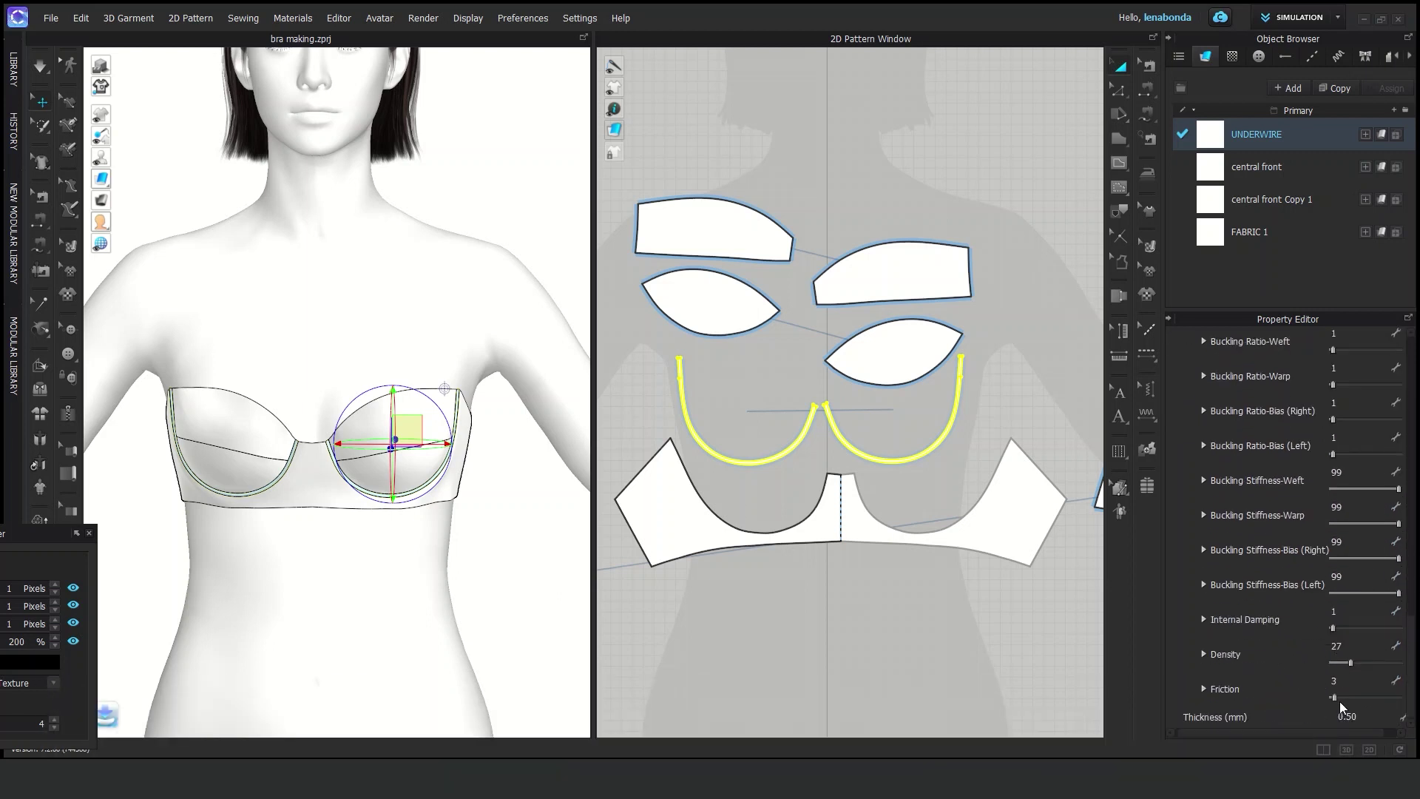
scroll(1361, 613, up, 3)
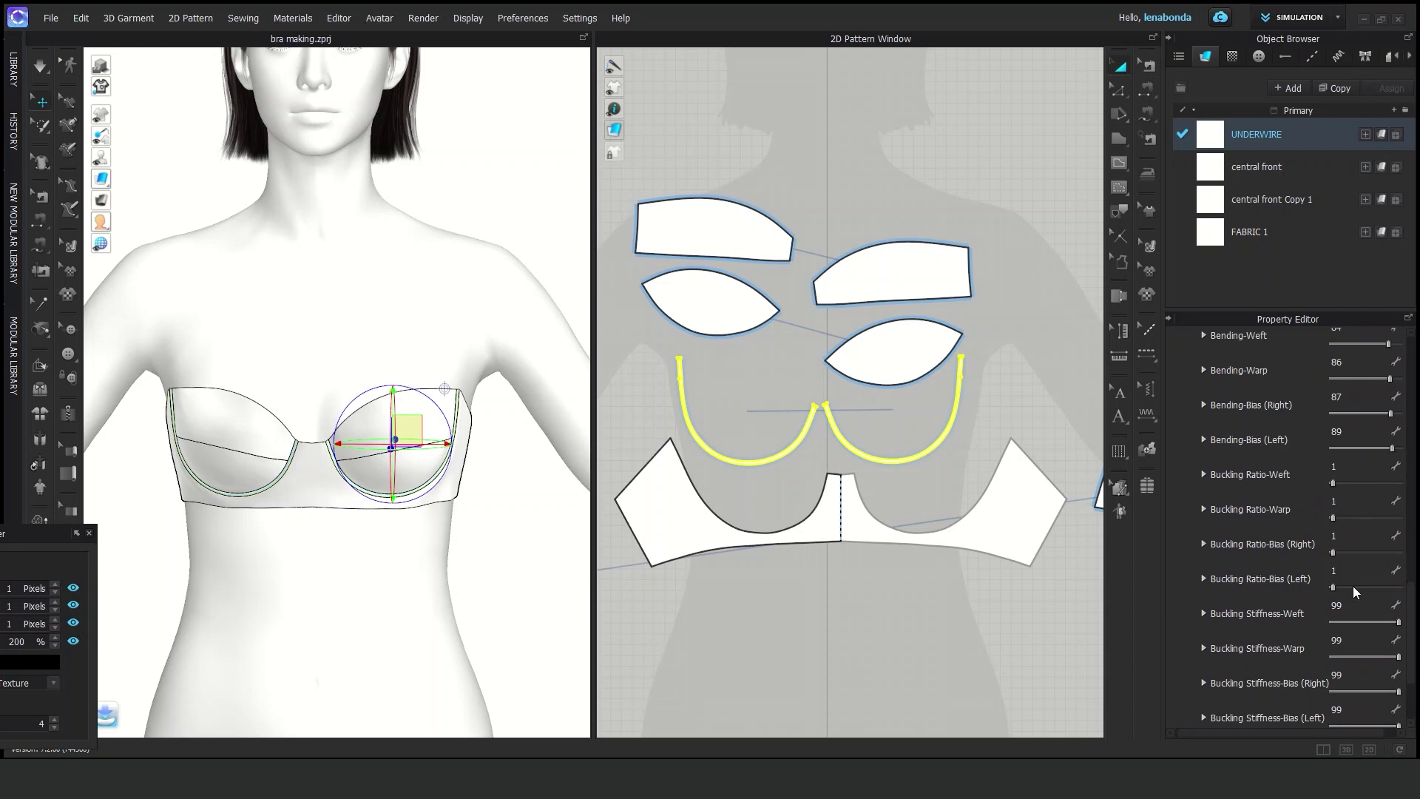
click(1353, 483)
click(1356, 517)
scroll(1347, 632, down, 3)
Add an internal line across the central front band and split the piece along it.
click(1011, 111)
scroll(788, 443, up, 3)
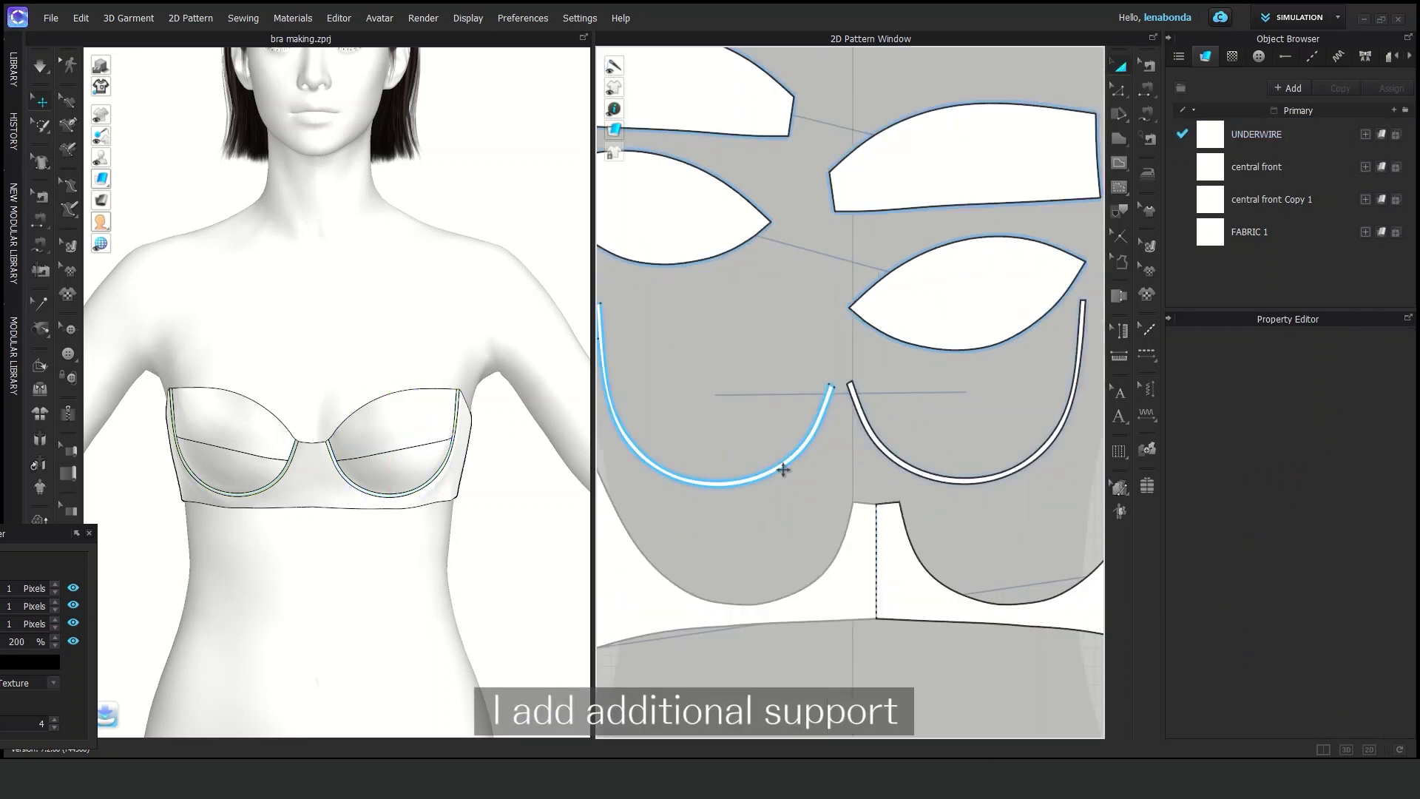
click(784, 584)
scroll(750, 624, up, 2)
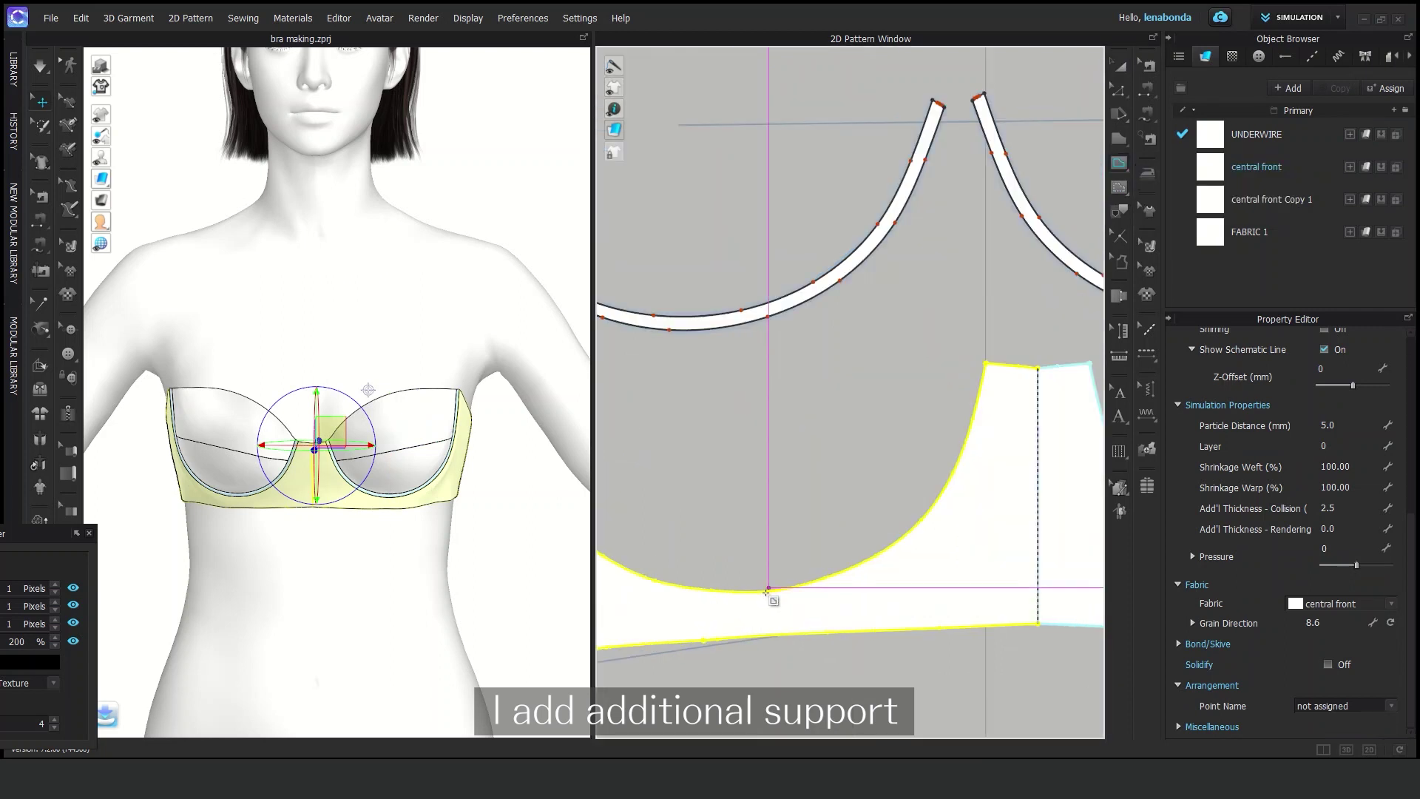
scroll(769, 592, up, 2)
click(775, 675)
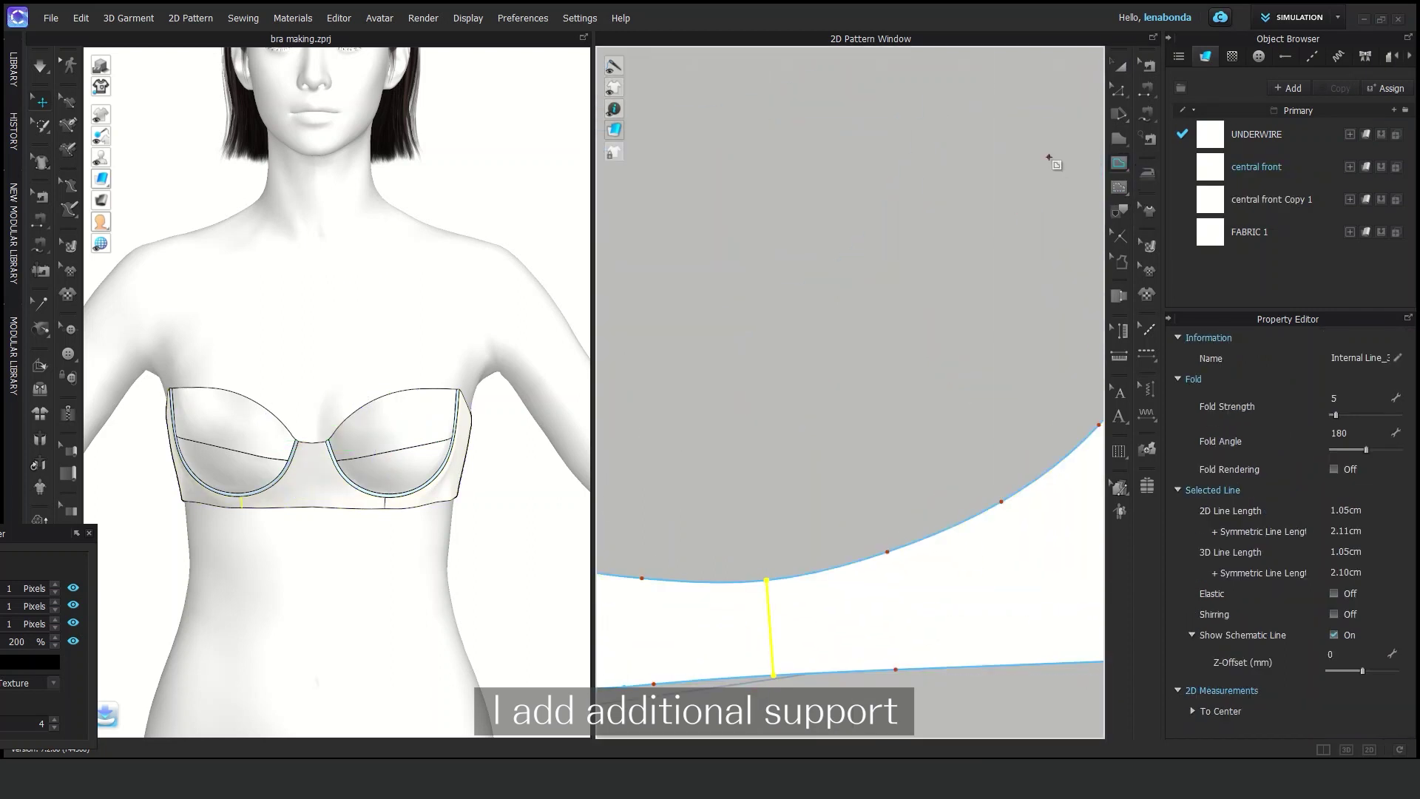
click(1118, 90)
click(1172, 91)
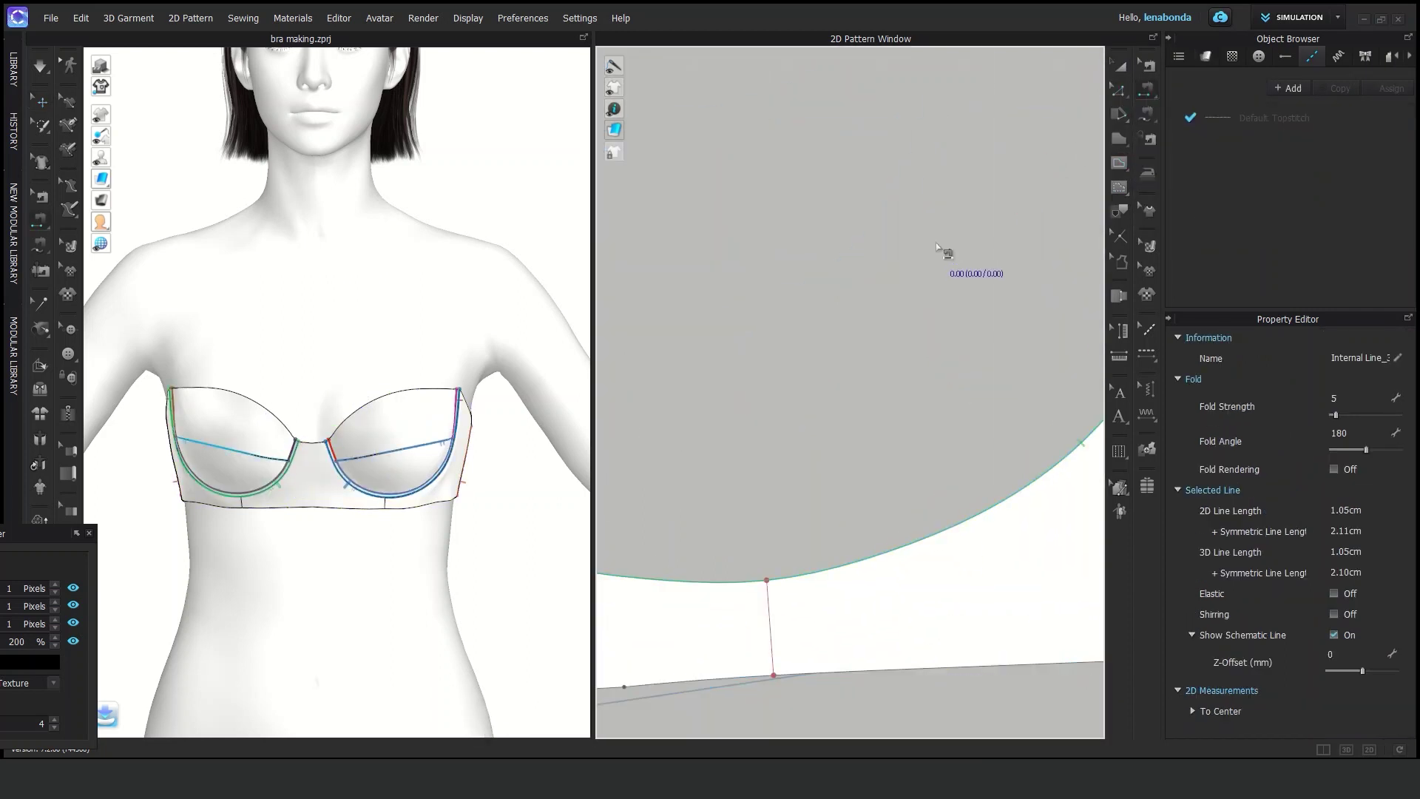
right_click(766, 633)
click(819, 457)
Offset the side piece's side edge by 10 as an internal line.
scroll(865, 566, down, 5)
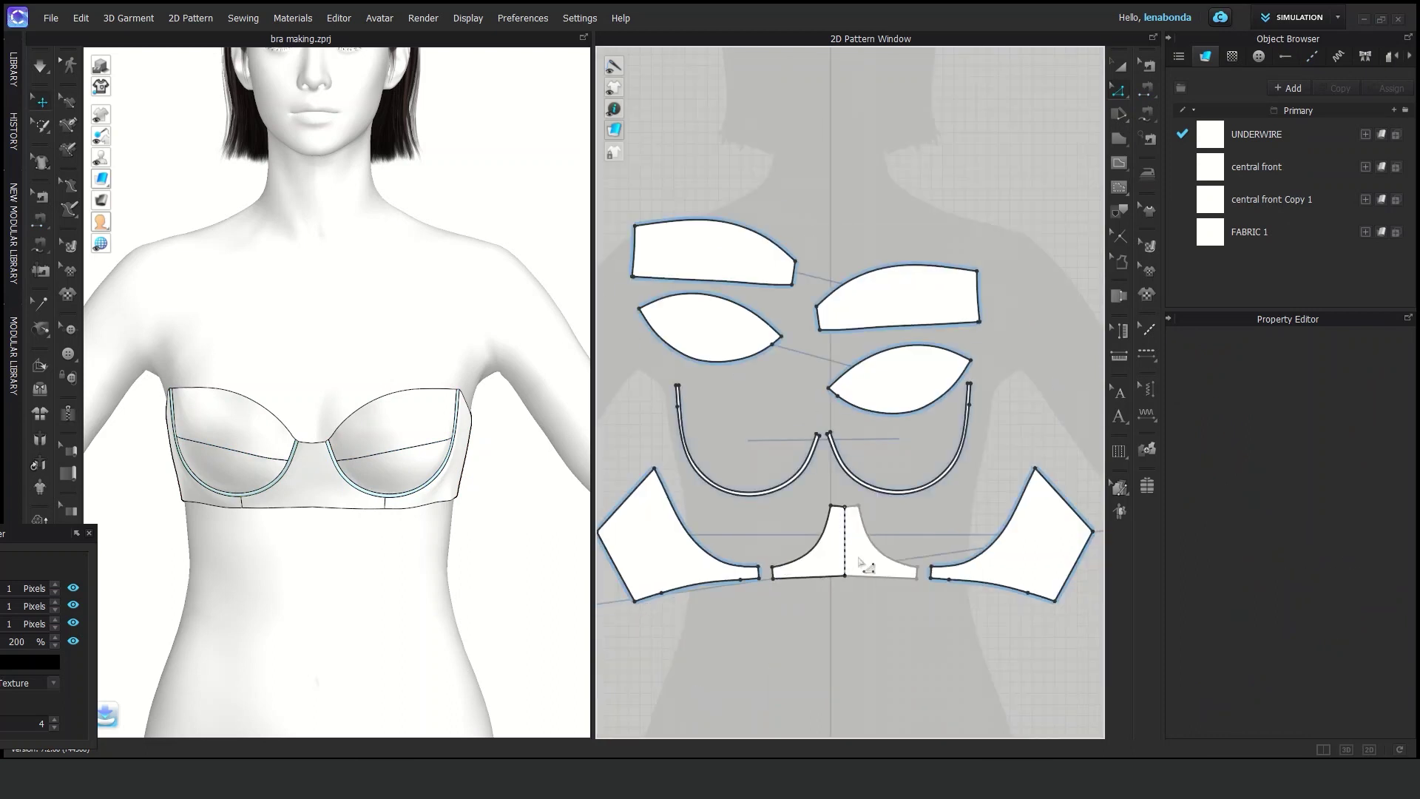
click(1119, 90)
click(1175, 110)
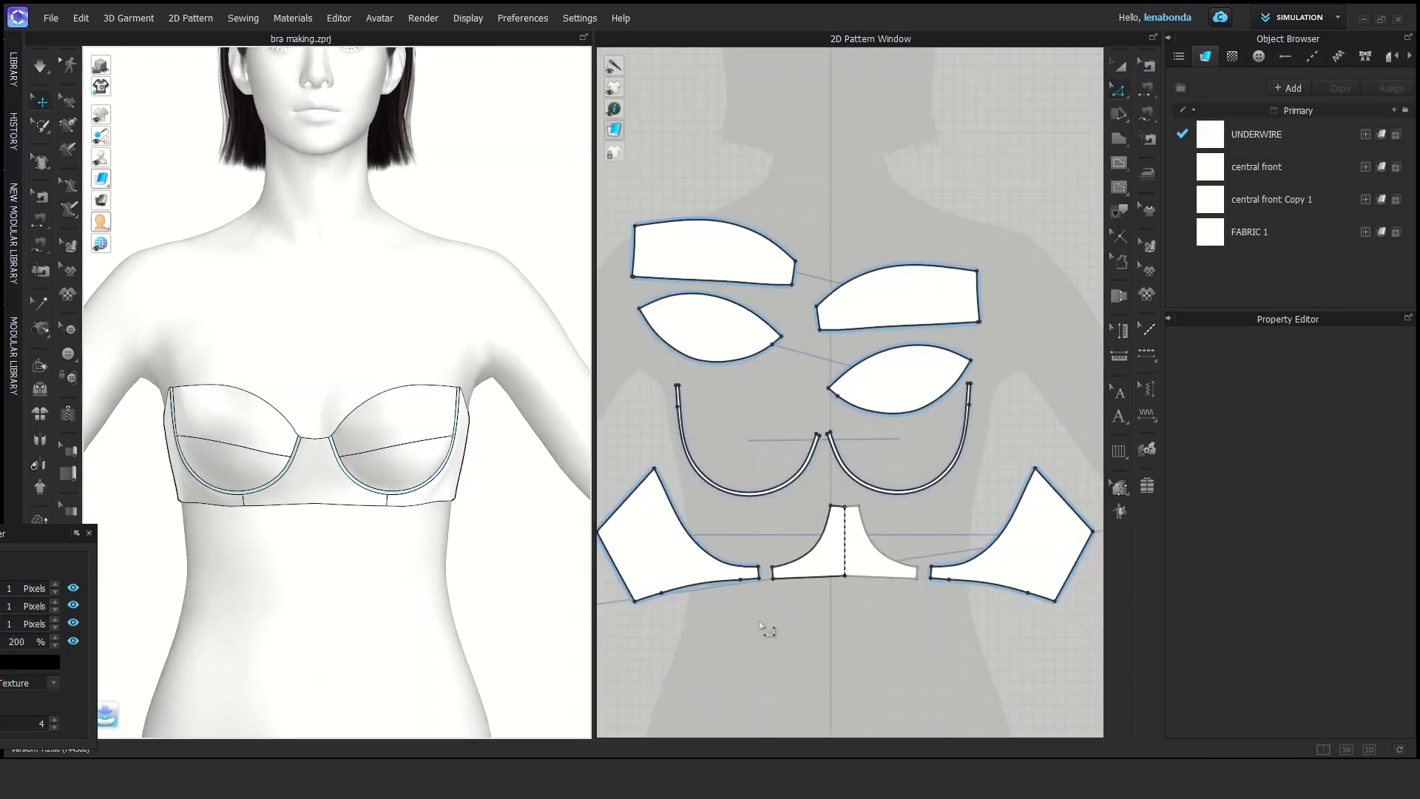
scroll(856, 554, up, 3)
right_click(819, 556)
key(Escape)
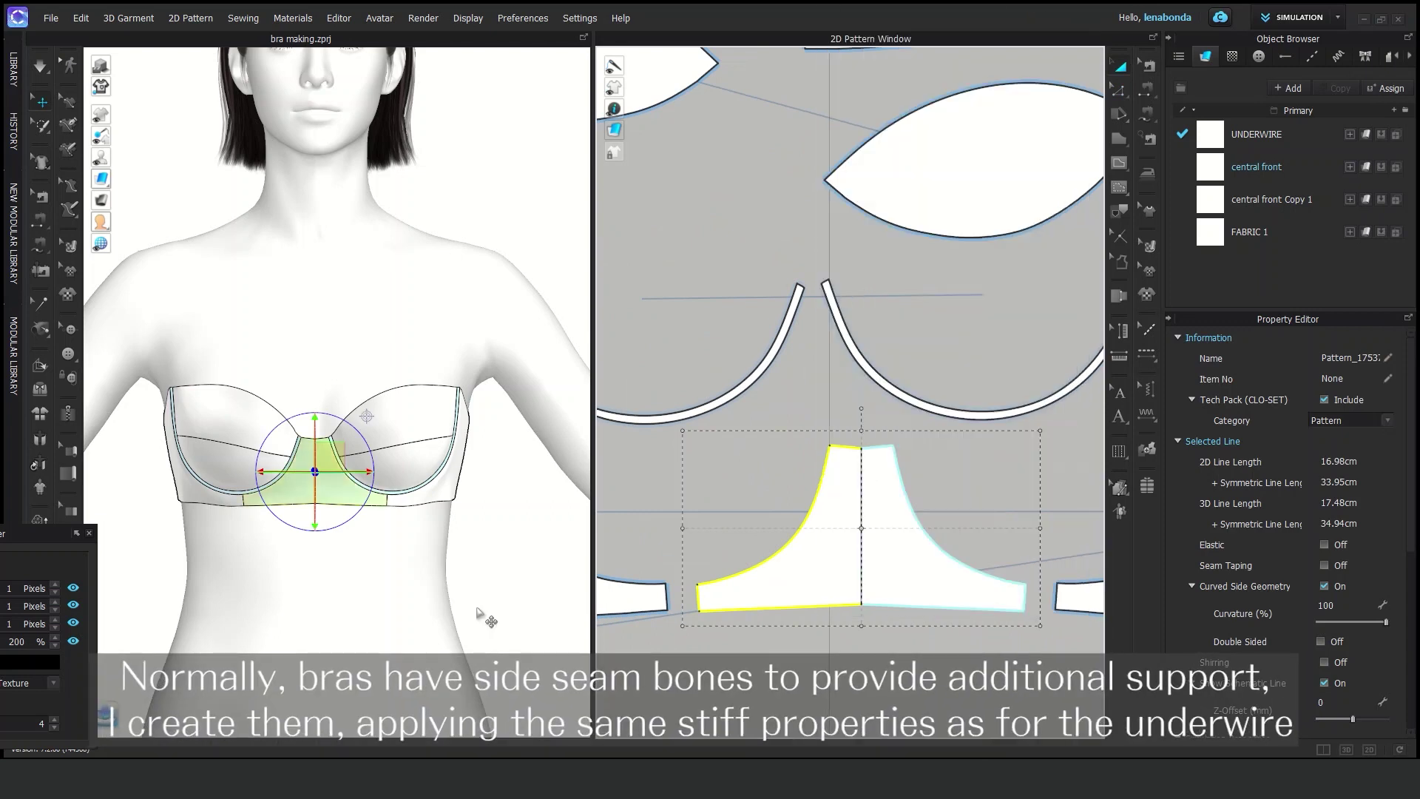
click(1119, 90)
scroll(851, 518, down, 5)
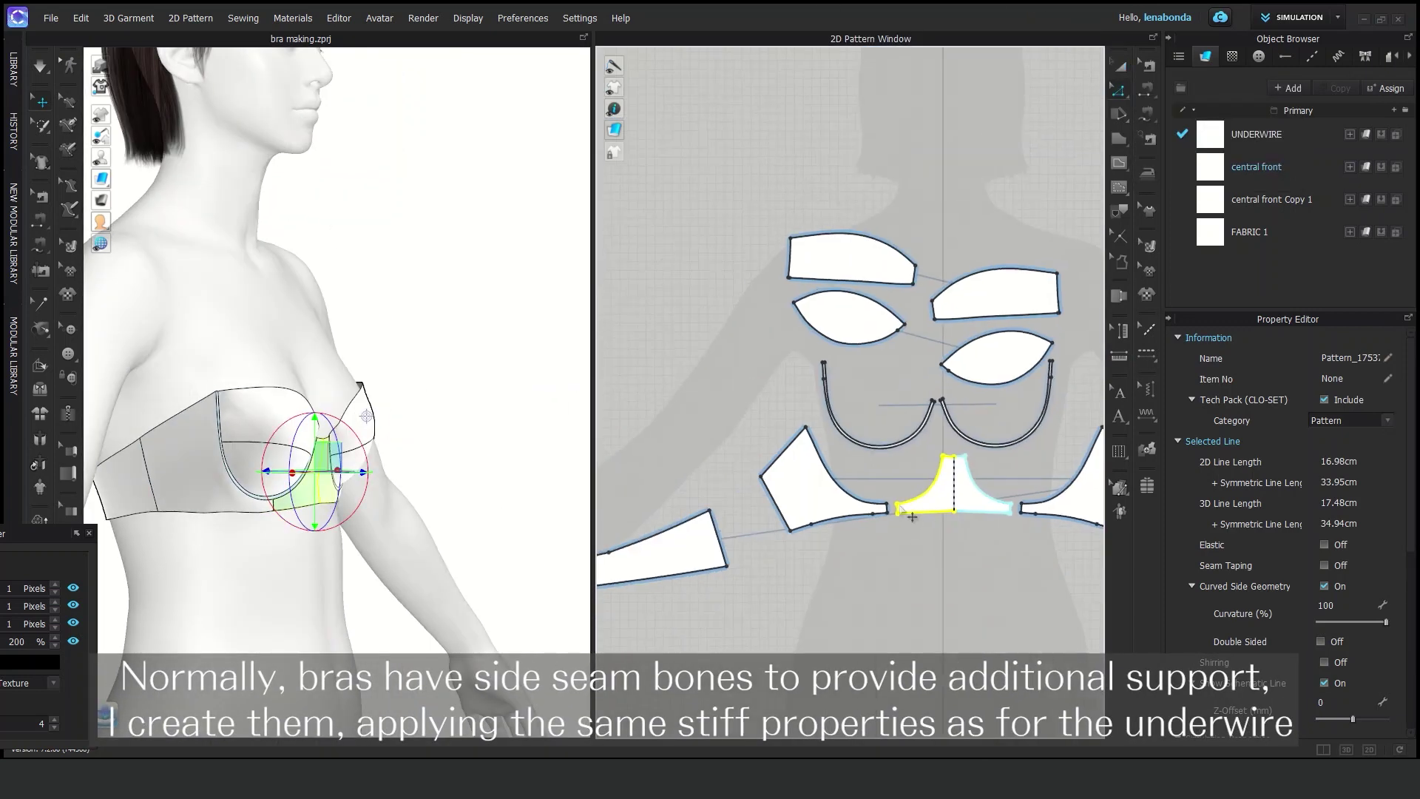
scroll(776, 525, up, 5)
right_click(776, 525)
click(850, 329)
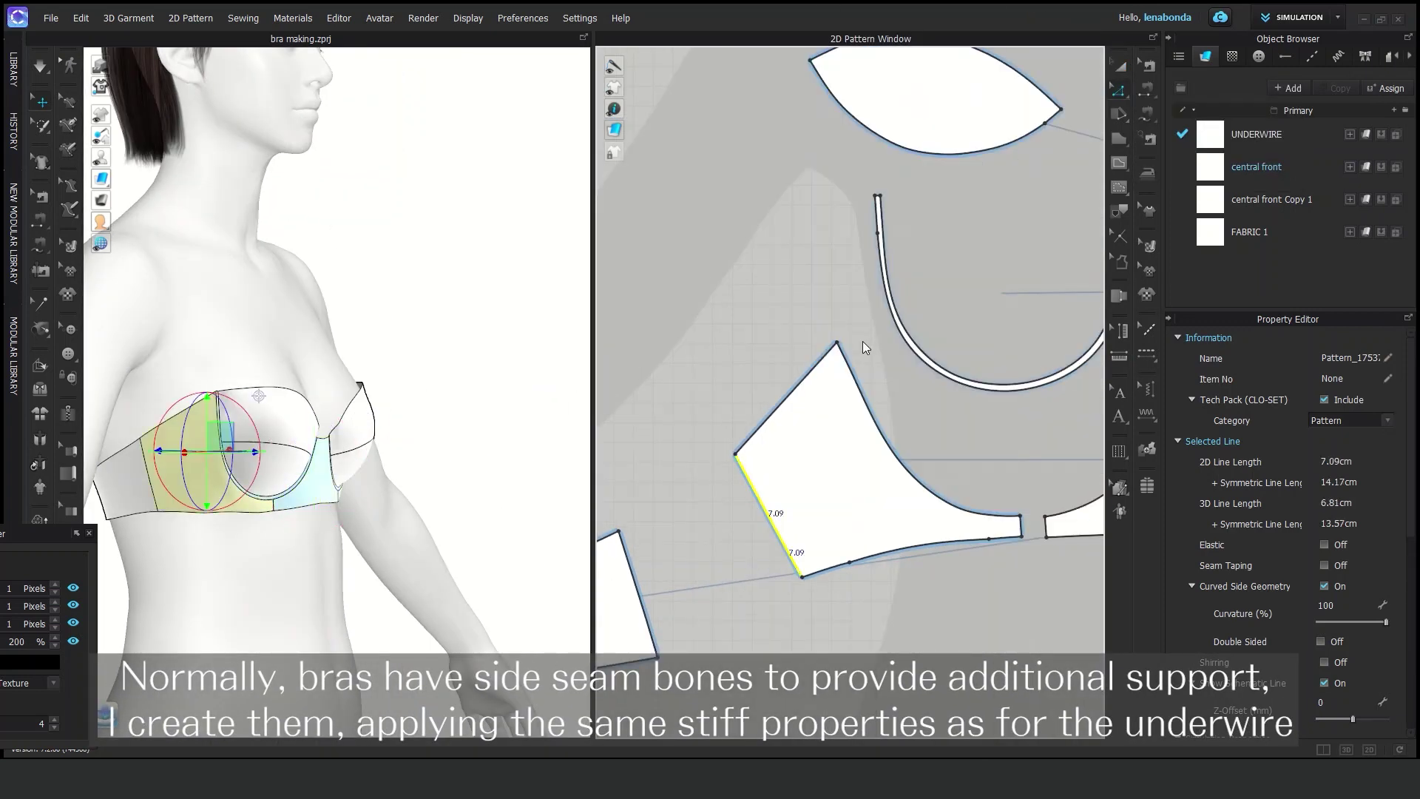
text(10)
click(651, 445)
Select the side piece's outer side edge and the new internal line.
scroll(1083, 229, down, 2)
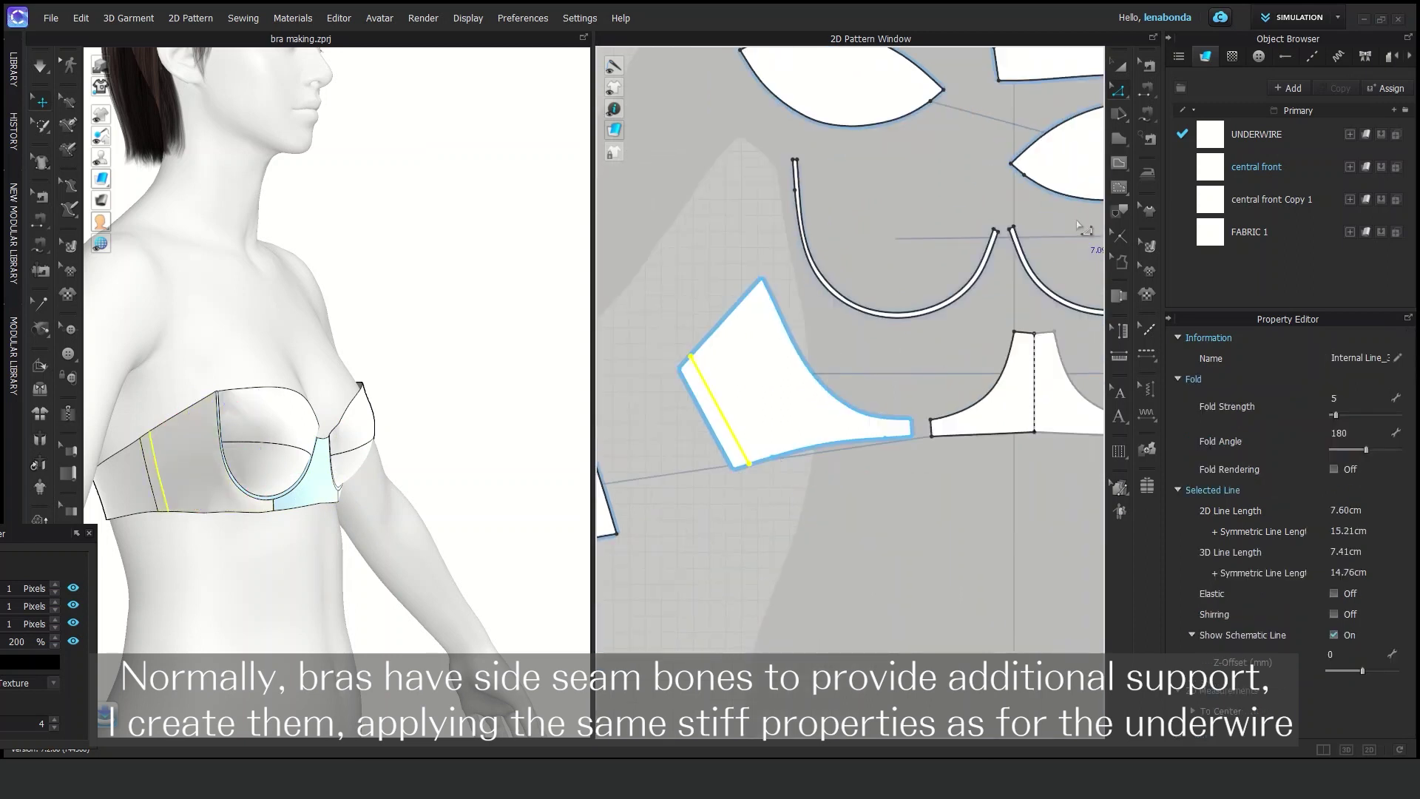
click(708, 418)
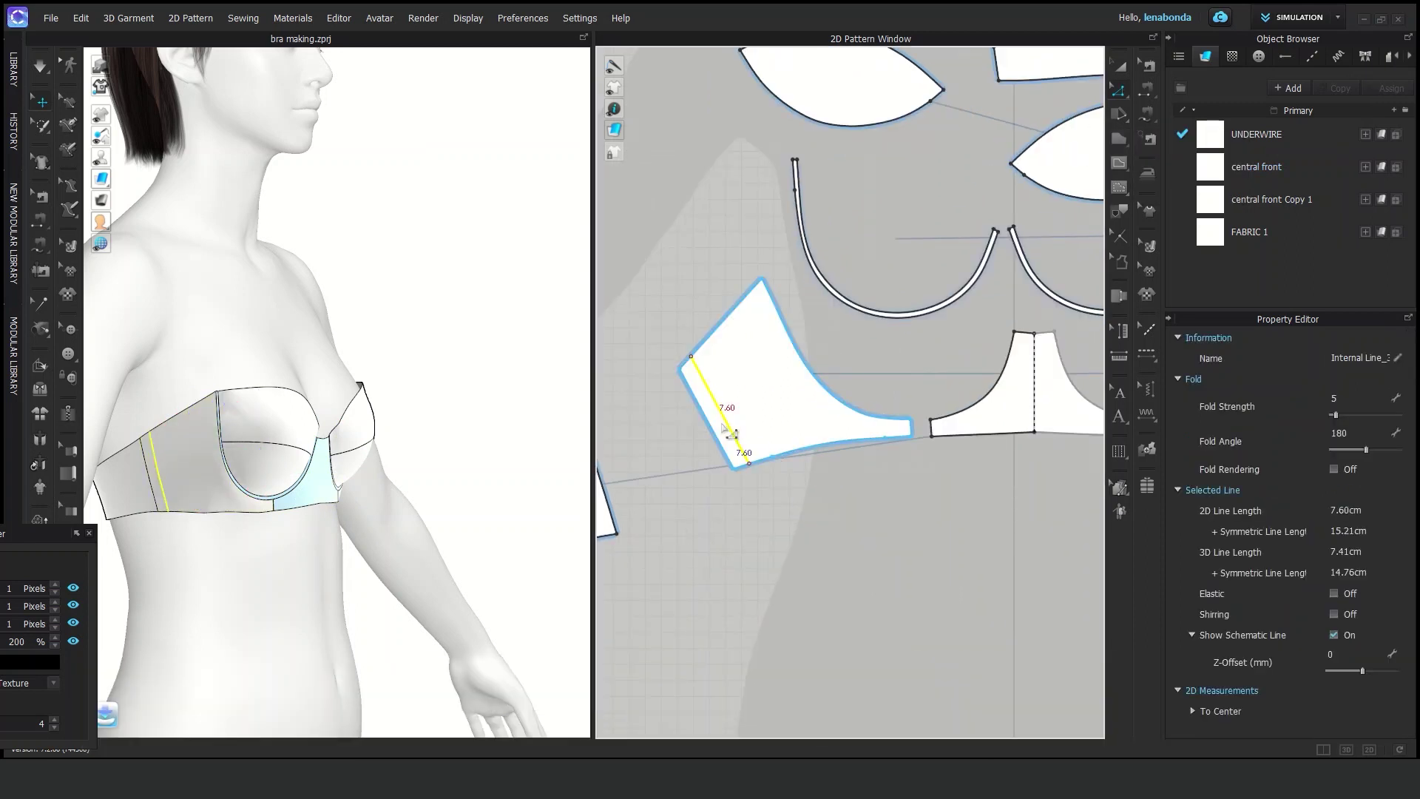
click(1120, 211)
Trace the outlined strip as a new pattern and sew it to the side piece.
right_click(754, 469)
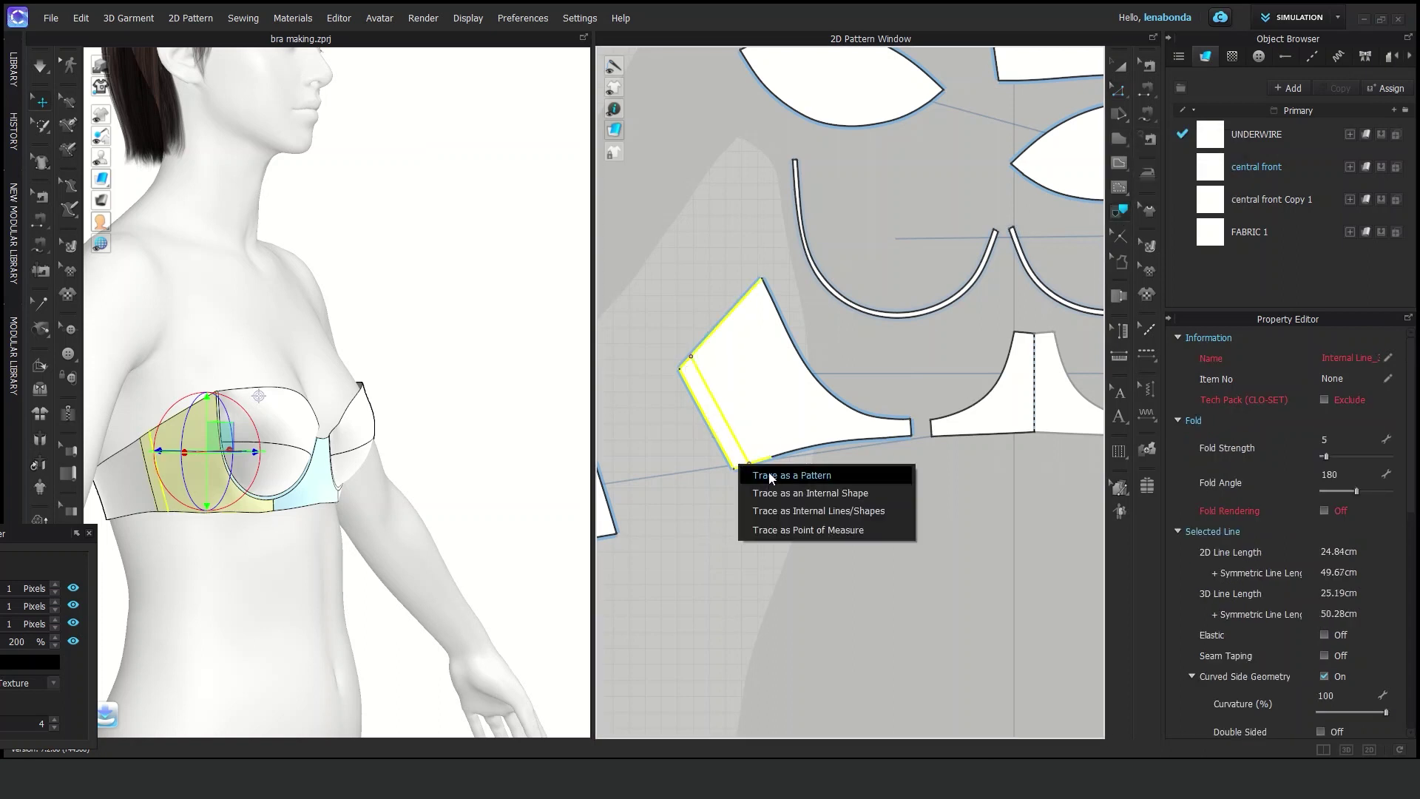
click(769, 472)
key(n)
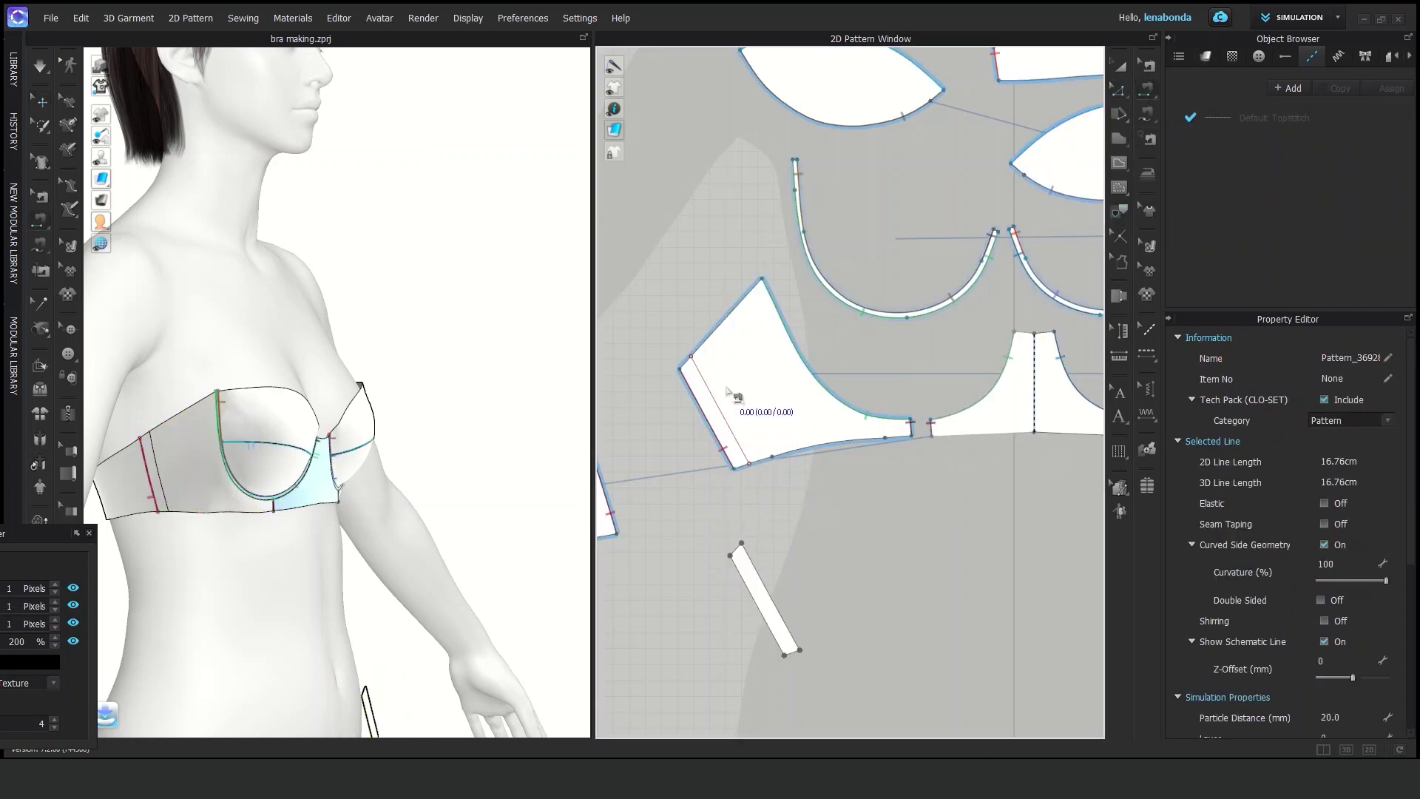
click(714, 422)
click(748, 584)
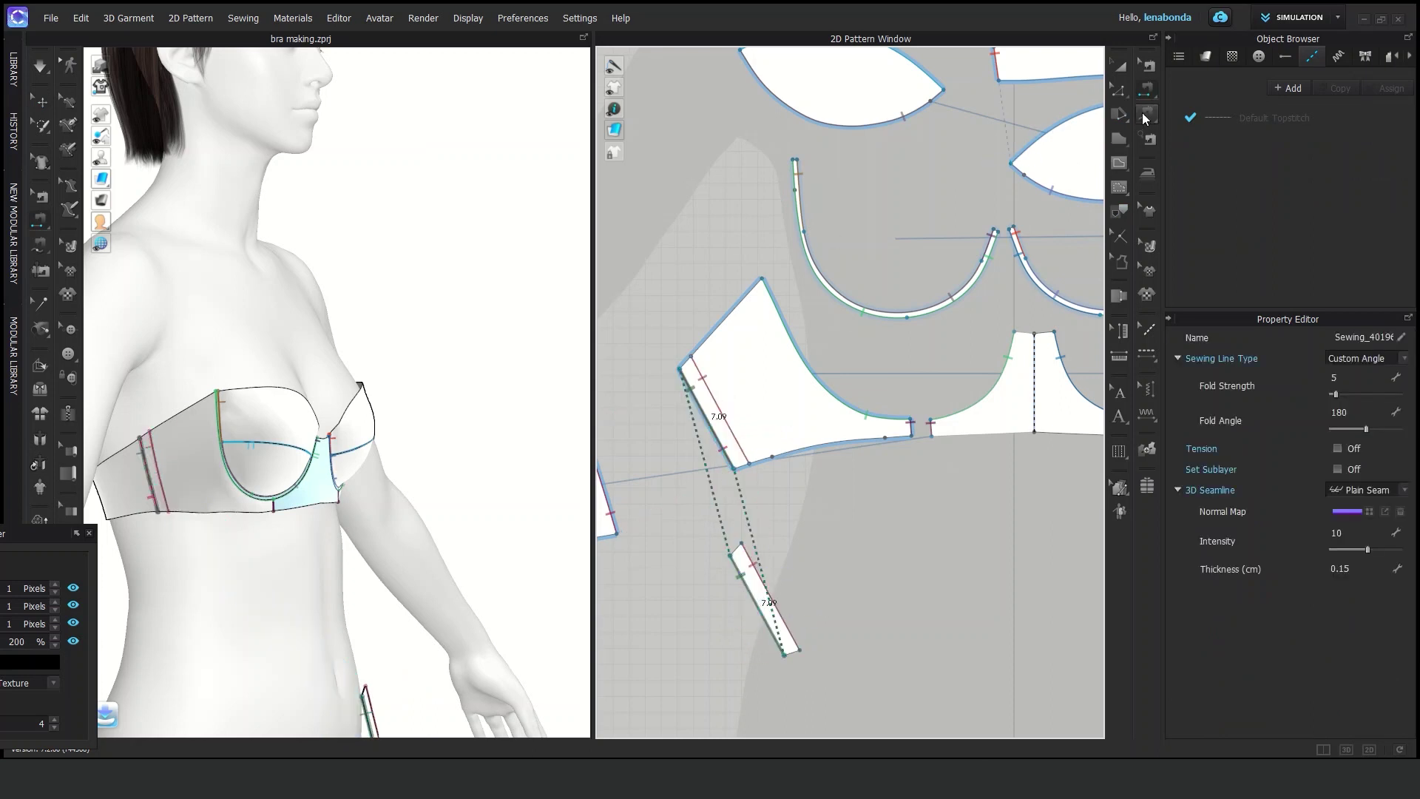
click(749, 562)
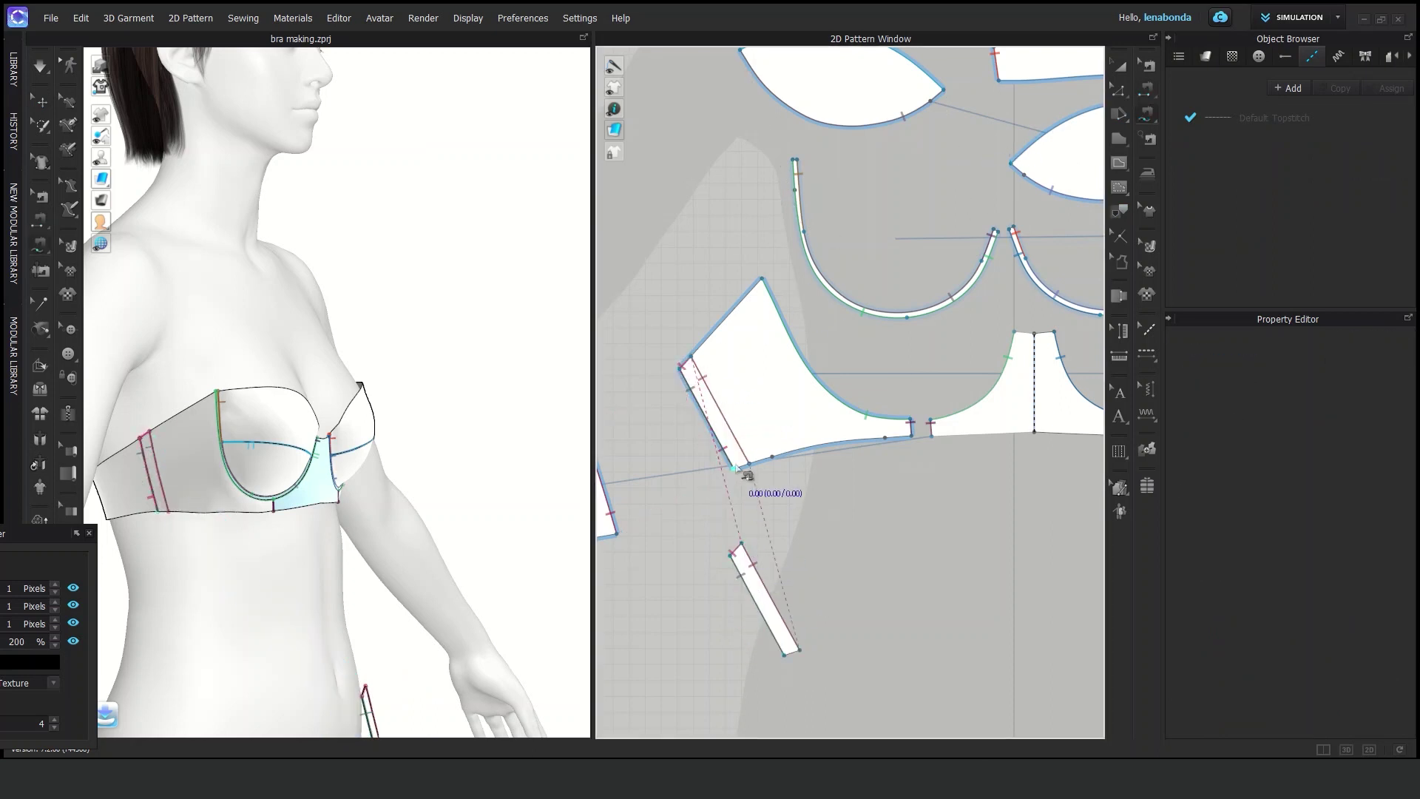
click(794, 670)
Give the new bone strip a 2.0 particle distance and adjust its rendering thickness.
click(1119, 68)
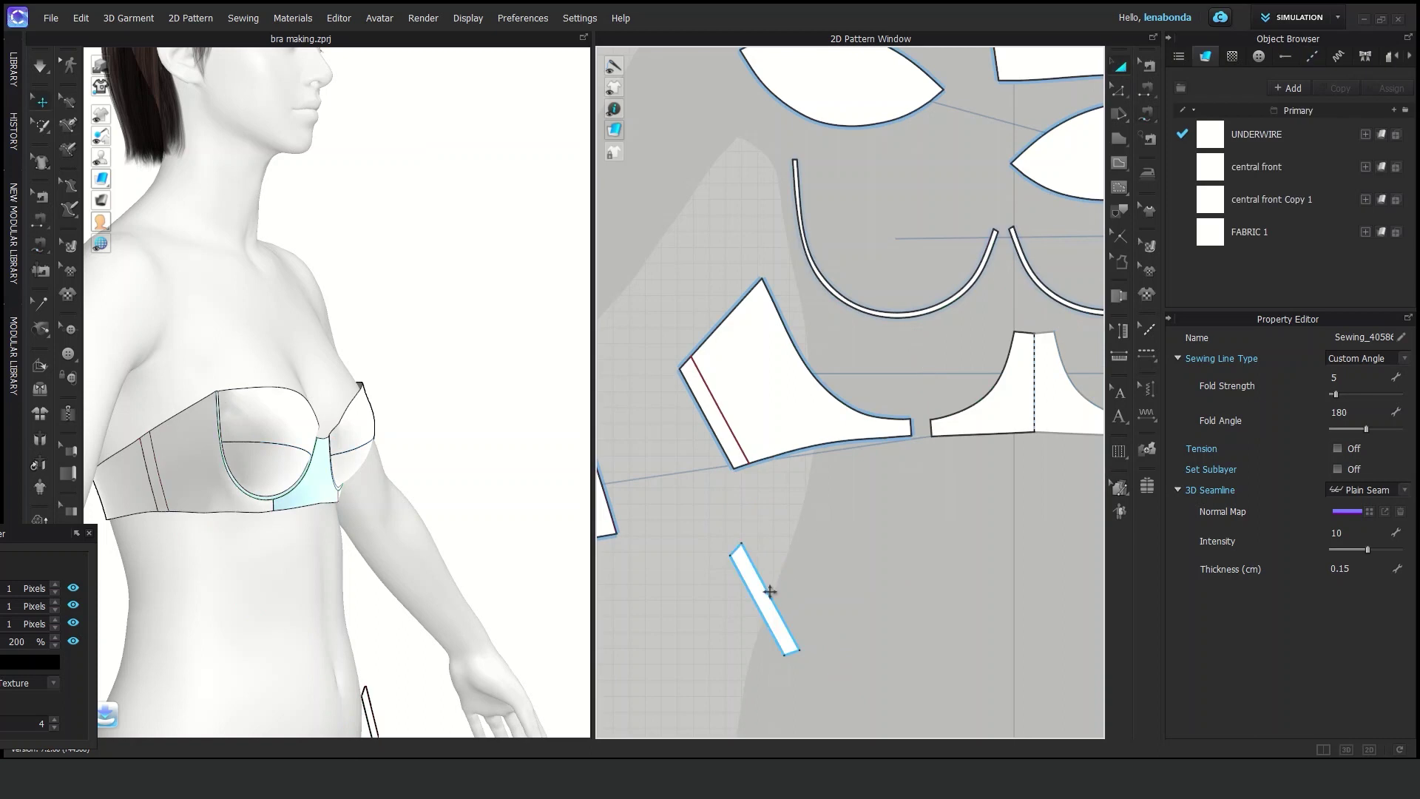
text(2)
key(Return)
key(Return)
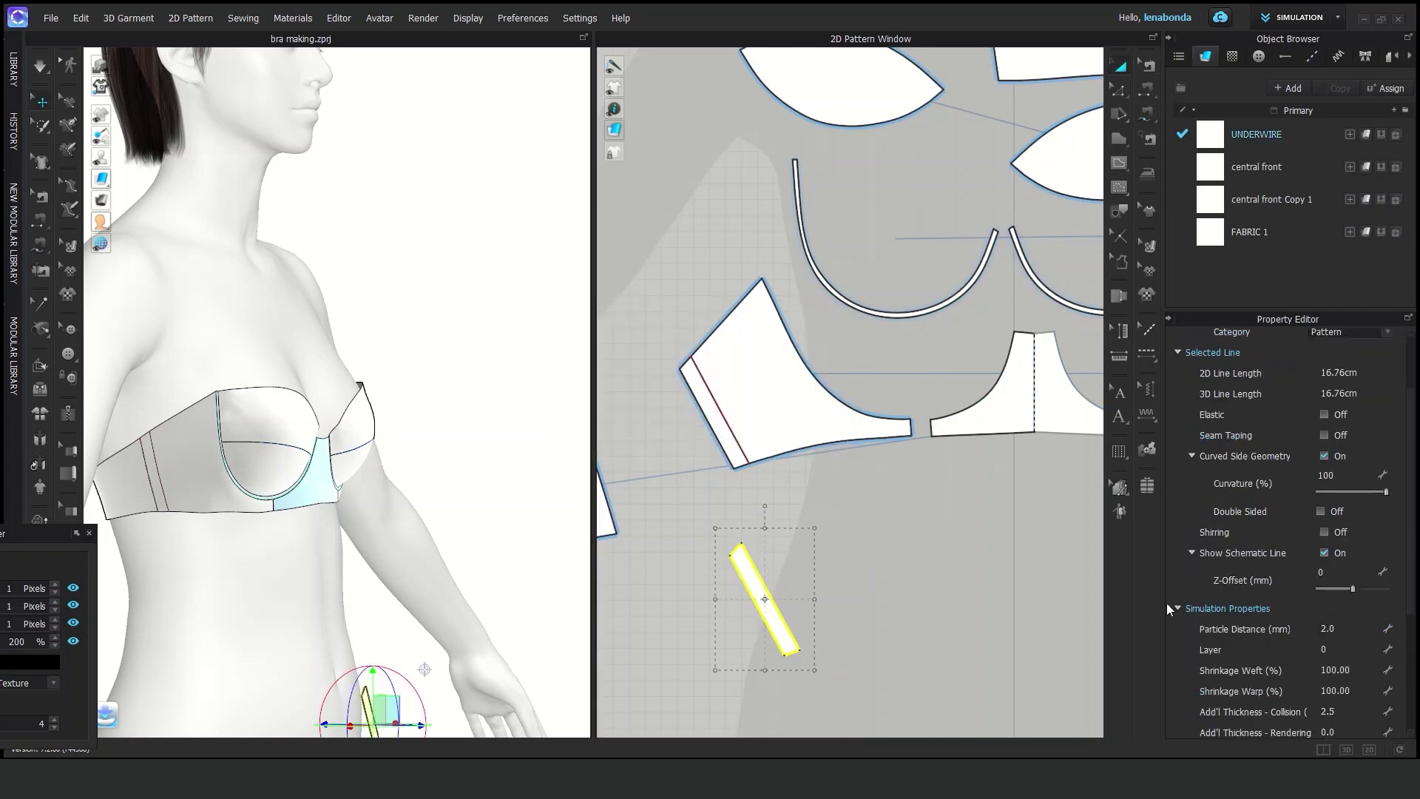
scroll(1345, 636, down, 2)
click(1338, 641)
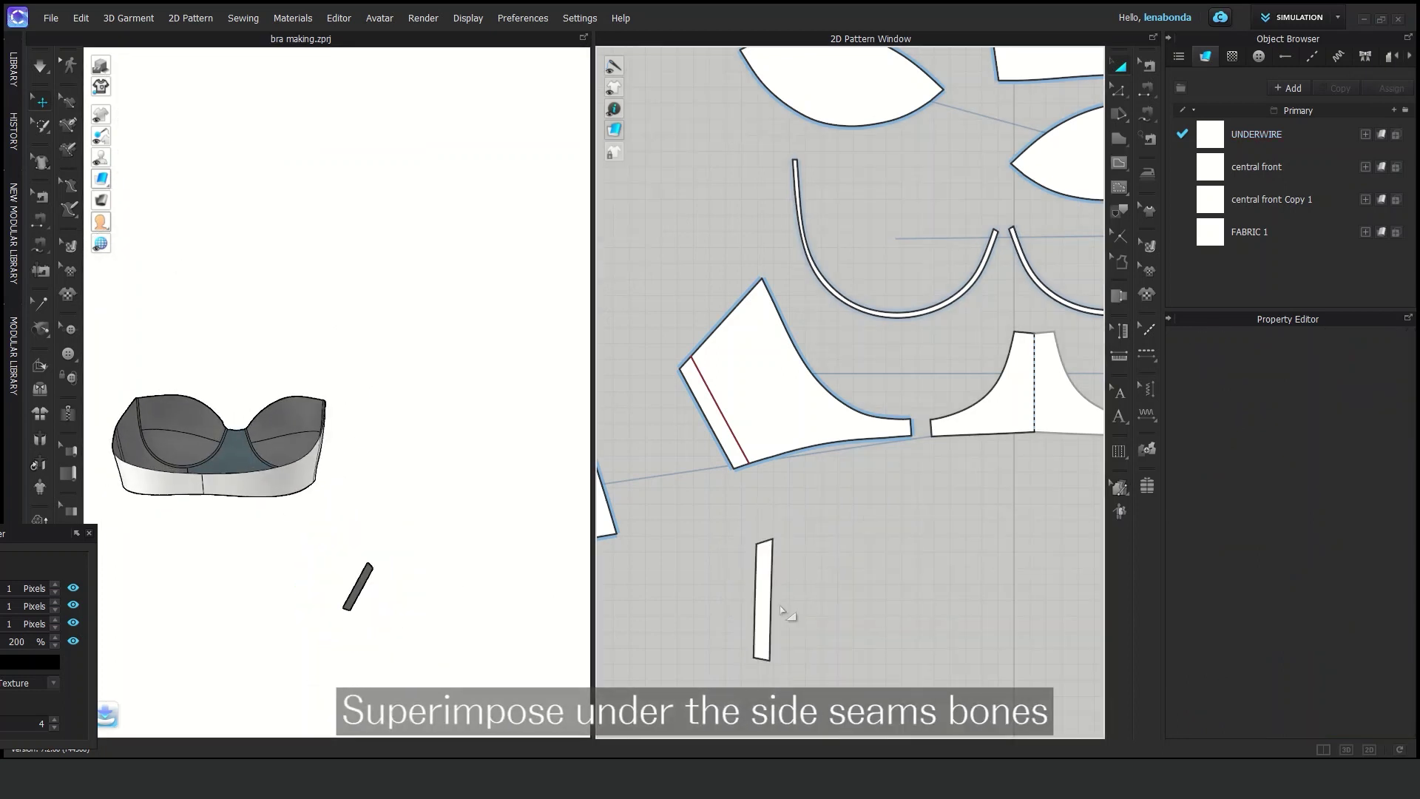
Superimpose the bone strip under the side seam, then mirror-paste a second bone.
right_click(361, 578)
click(444, 476)
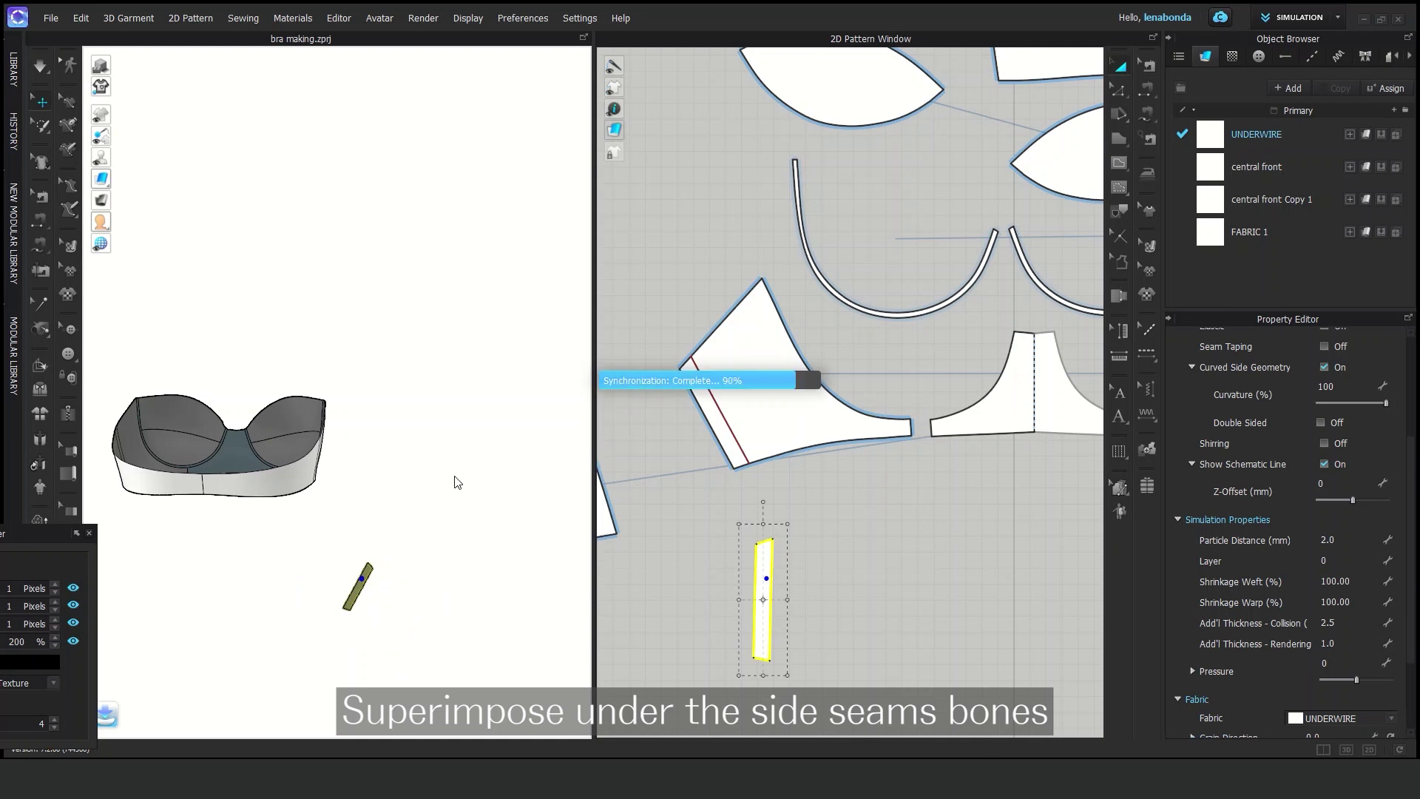
right_drag(444, 480, 307, 541)
right_click(771, 564)
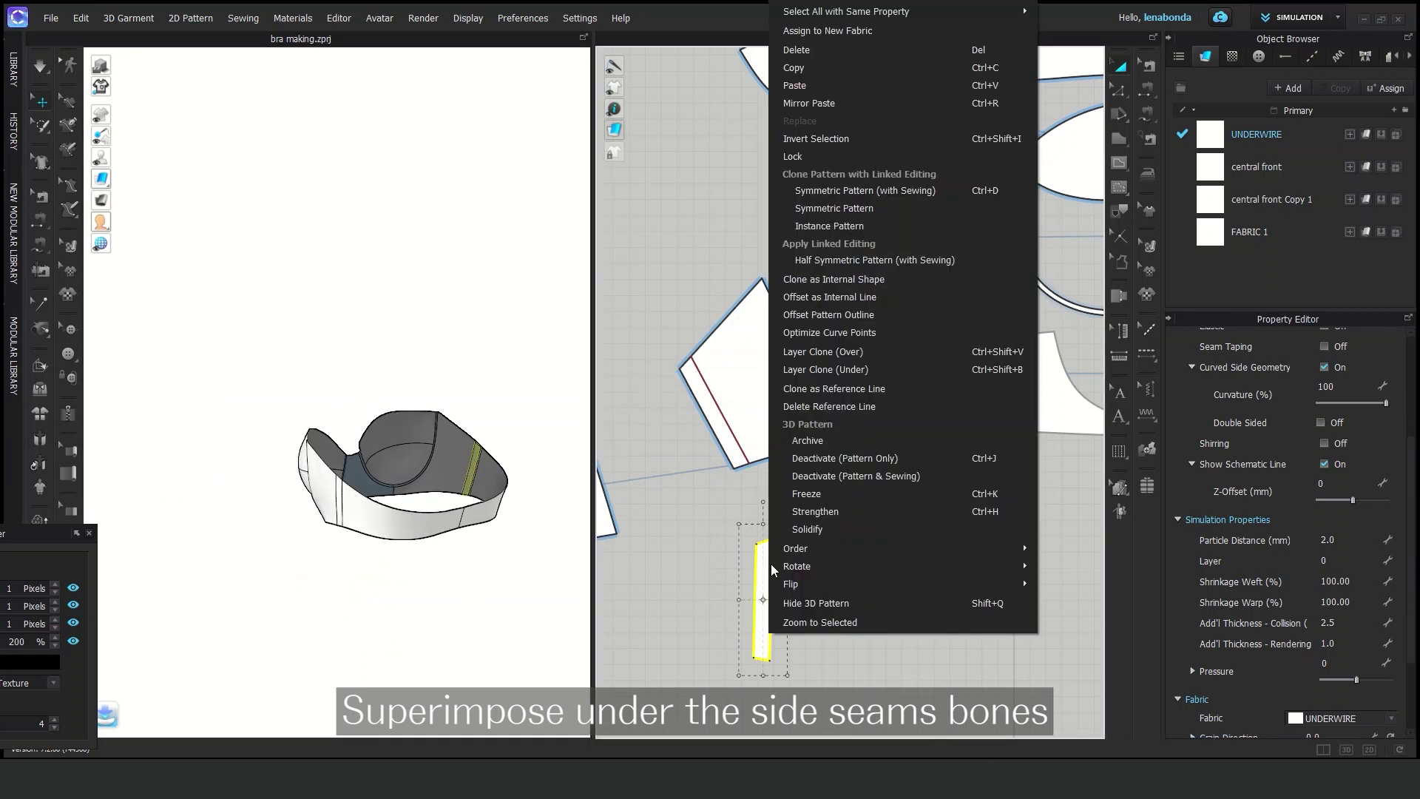
click(822, 224)
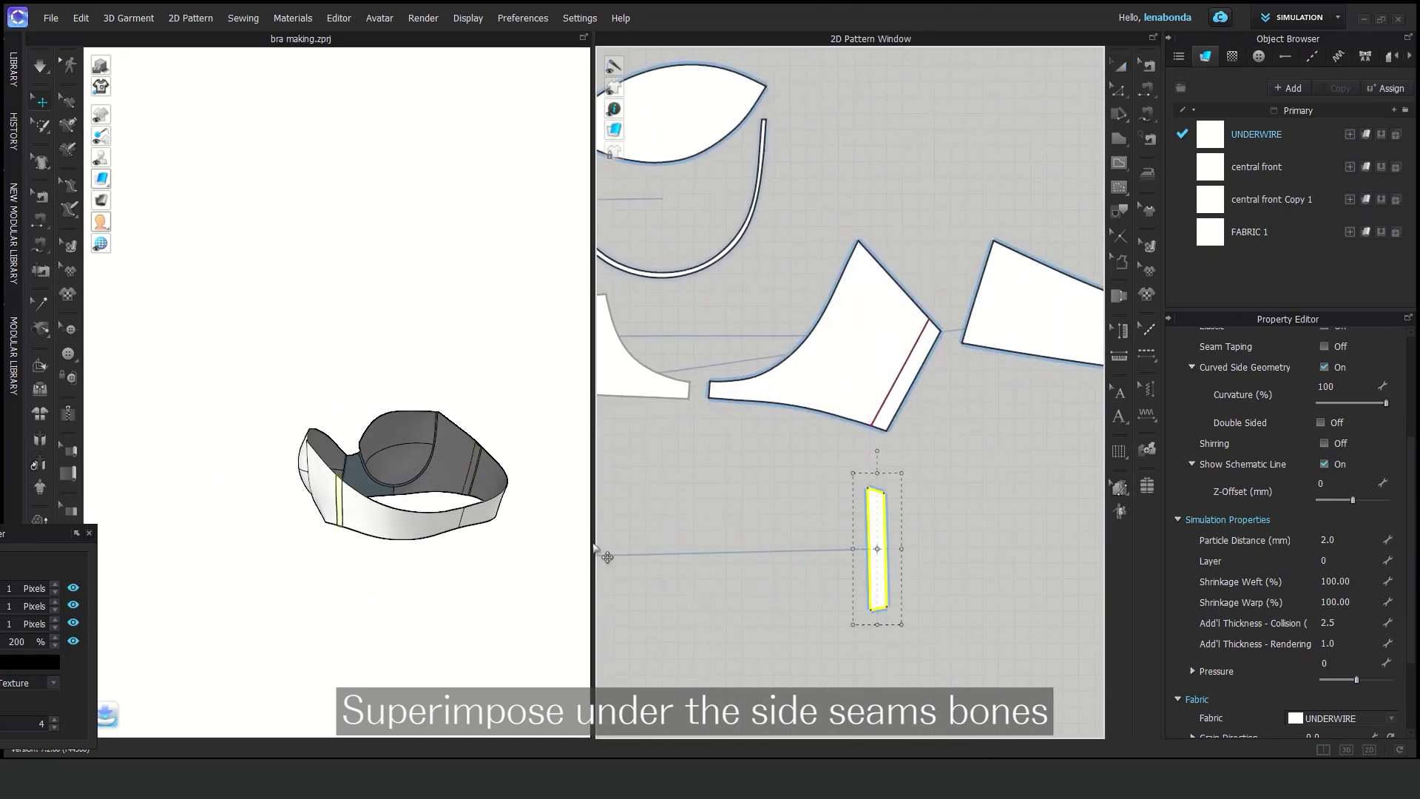
scroll(397, 538, up, 3)
scroll(295, 318, up, 3)
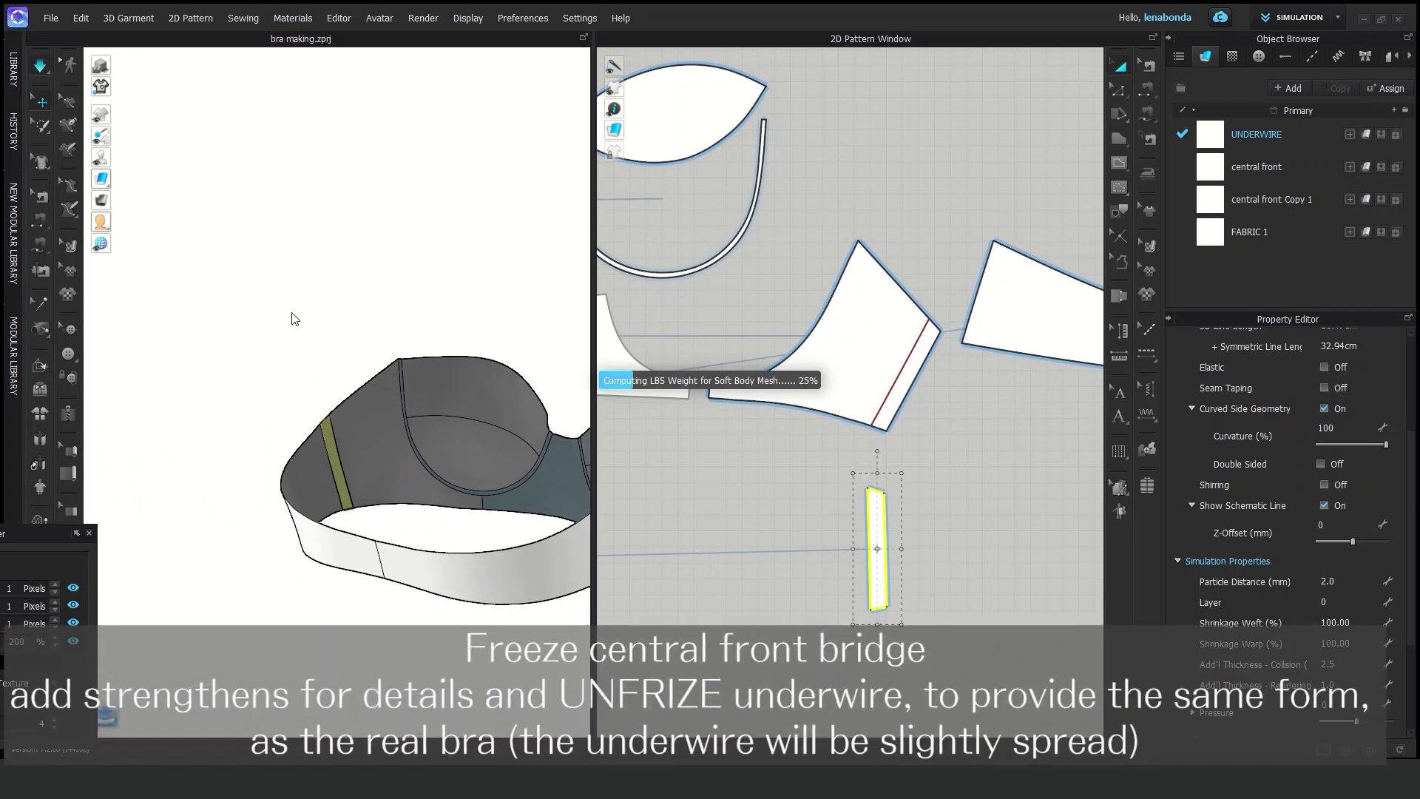
Unfreeze both the left and right underwires.
mouse_move(441, 573)
right_down()
mouse_move(434, 563)
mouse_move(471, 562)
right_up()
scroll(738, 468, up, 2)
click(738, 468)
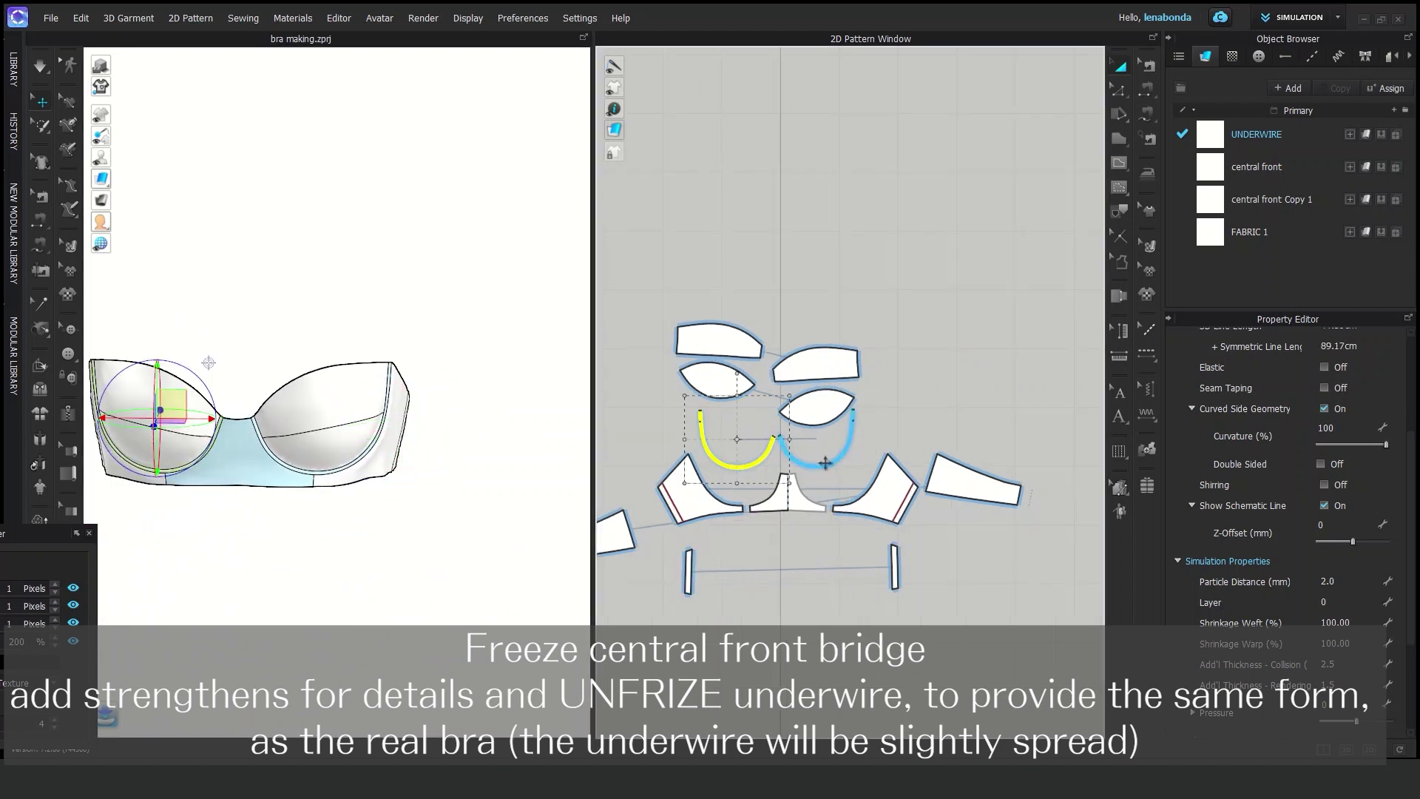
shift+click(825, 463)
right_click(826, 464)
click(867, 511)
Strengthen the left cup pieces and the left side piece.
click(717, 340)
shift+click(714, 379)
shift+click(722, 460)
right_click(749, 465)
click(793, 549)
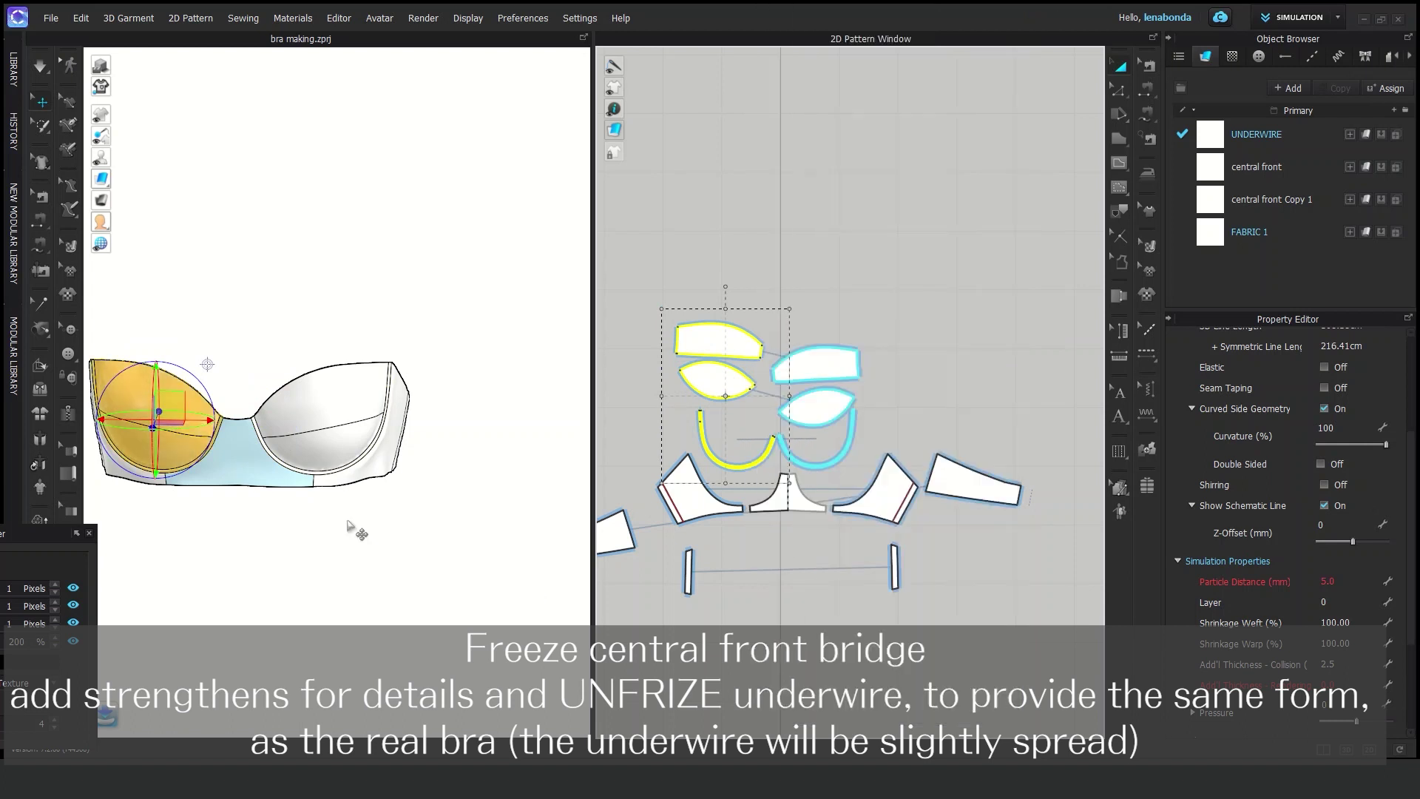
click(662, 517)
right_click(698, 510)
click(744, 494)
Strengthen the right cup pieces and right underwire.
right_click(392, 464)
click(436, 170)
shift+click(823, 397)
shift+click(860, 443)
scroll(856, 466, up, 3)
right_click(767, 482)
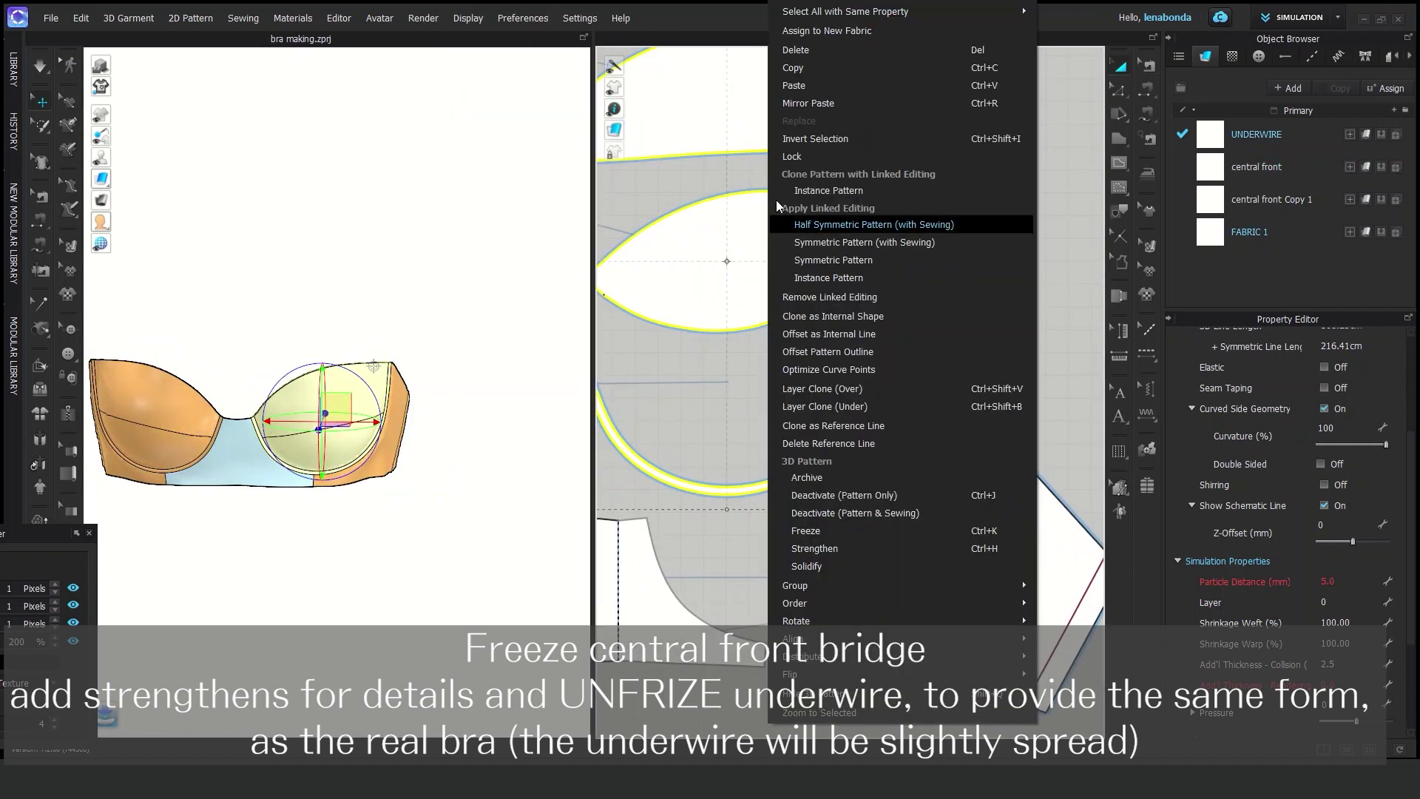
click(832, 561)
Let the bra settle in simulation, then stop it and check from the front.
scroll(266, 519, up, 2)
right_drag(266, 525, 399, 592)
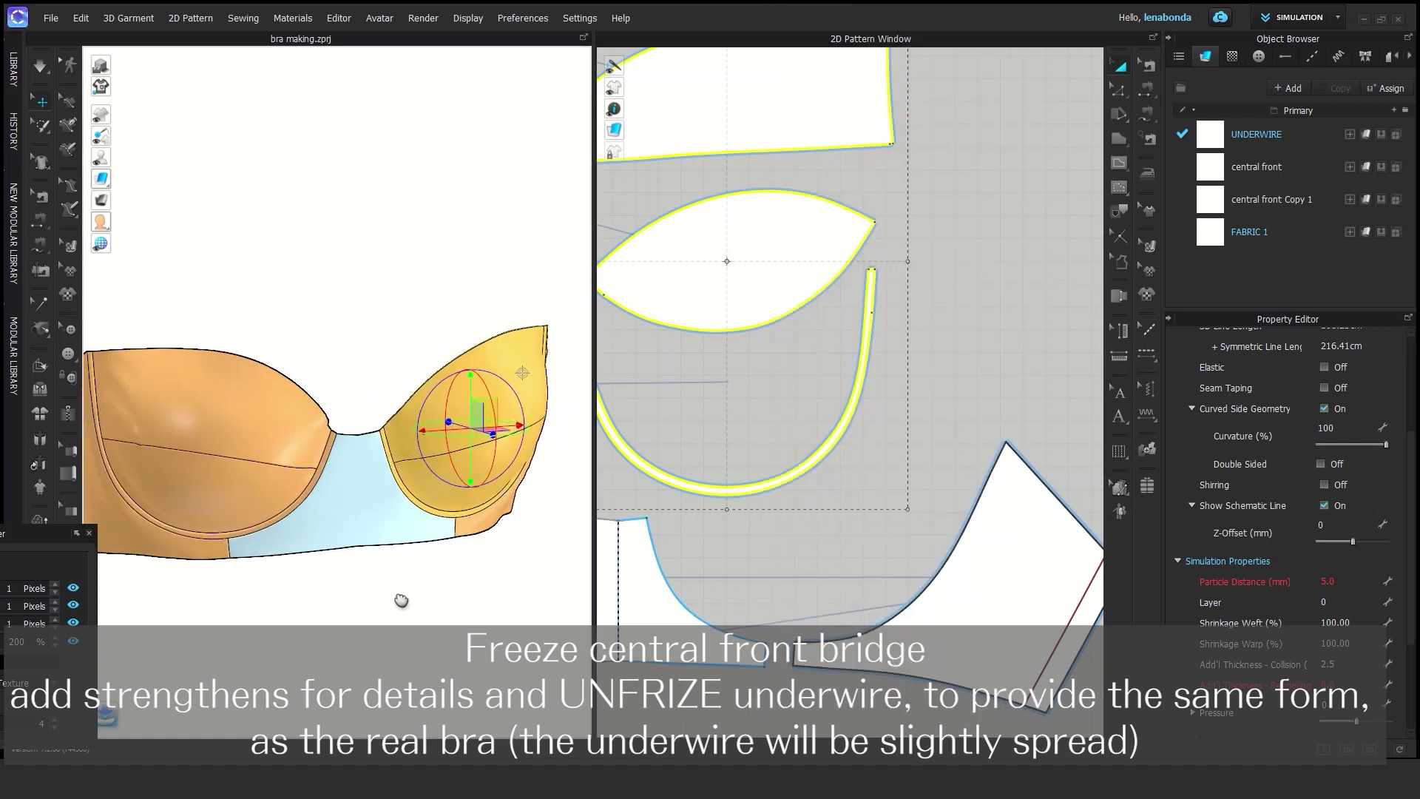
scroll(263, 296, up, 5)
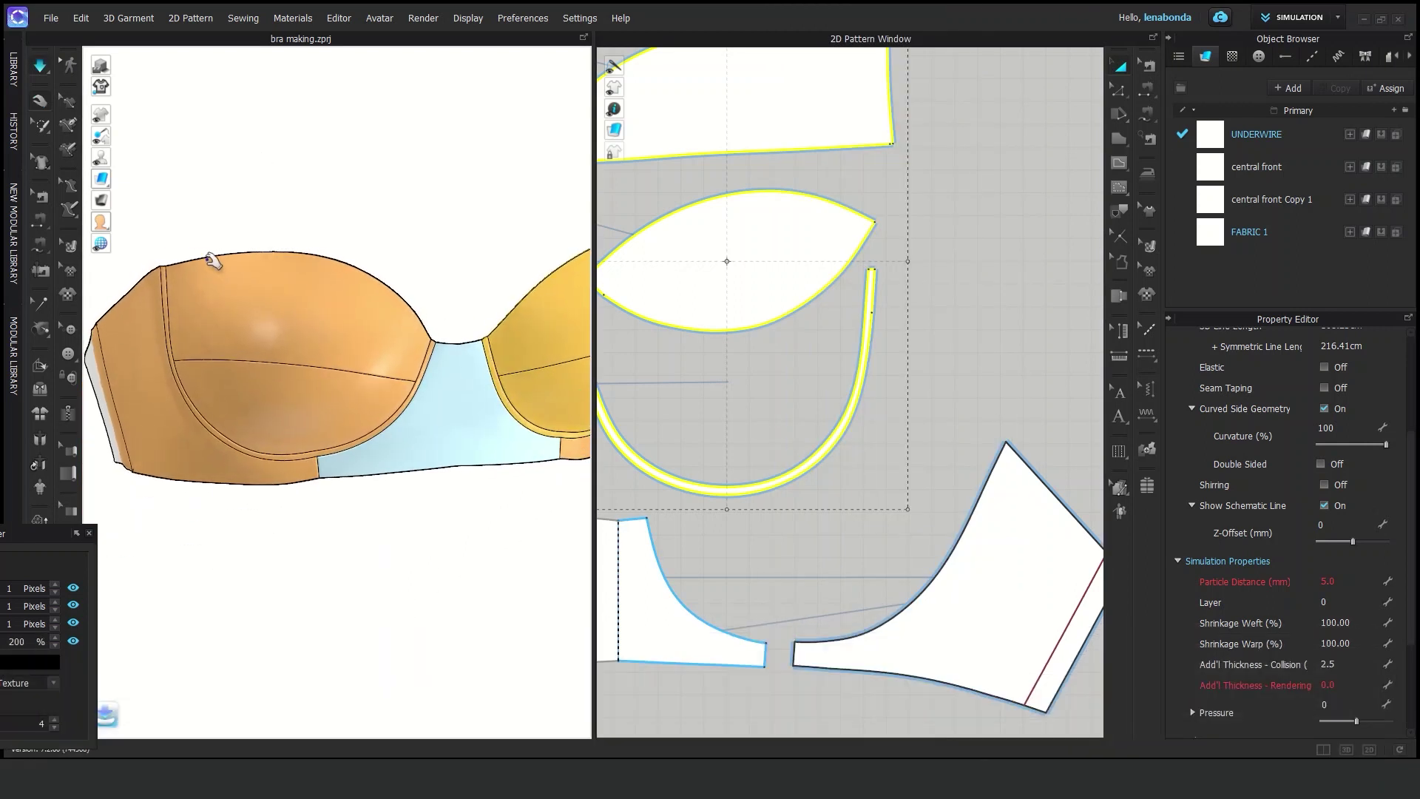
key(space)
scroll(393, 564, down, 5)
mouse_move(393, 564)
right_down()
mouse_move(406, 574)
mouse_move(192, 577)
mouse_move(326, 582)
mouse_move(333, 295)
mouse_move(333, 365)
mouse_move(390, 317)
mouse_move(414, 326)
right_up()
scroll(329, 517, up, 2)
scroll(753, 494, down, 5)
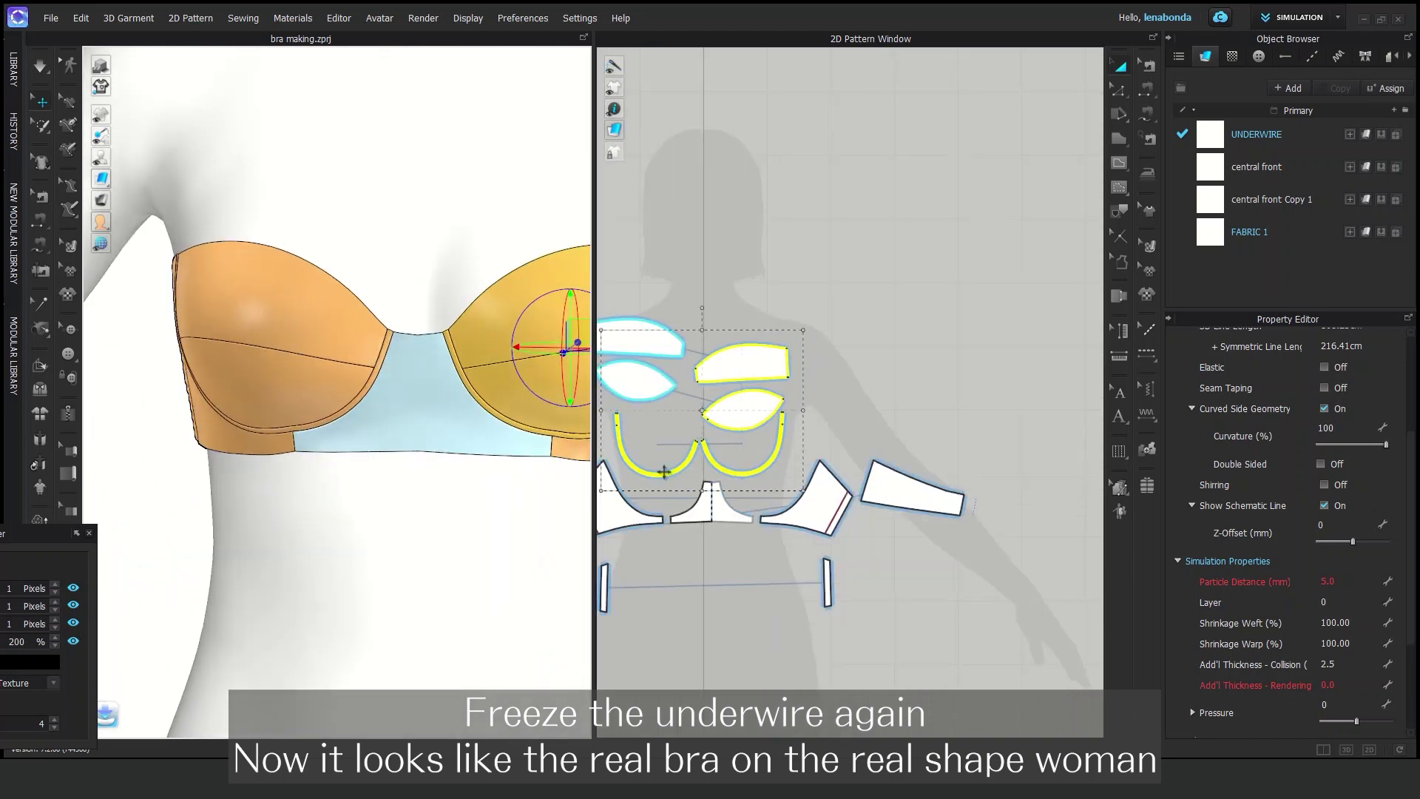
Freeze the underwires again and unfreeze the central front bridge.
right_click(663, 471)
click(746, 530)
click(691, 506)
right_click(724, 510)
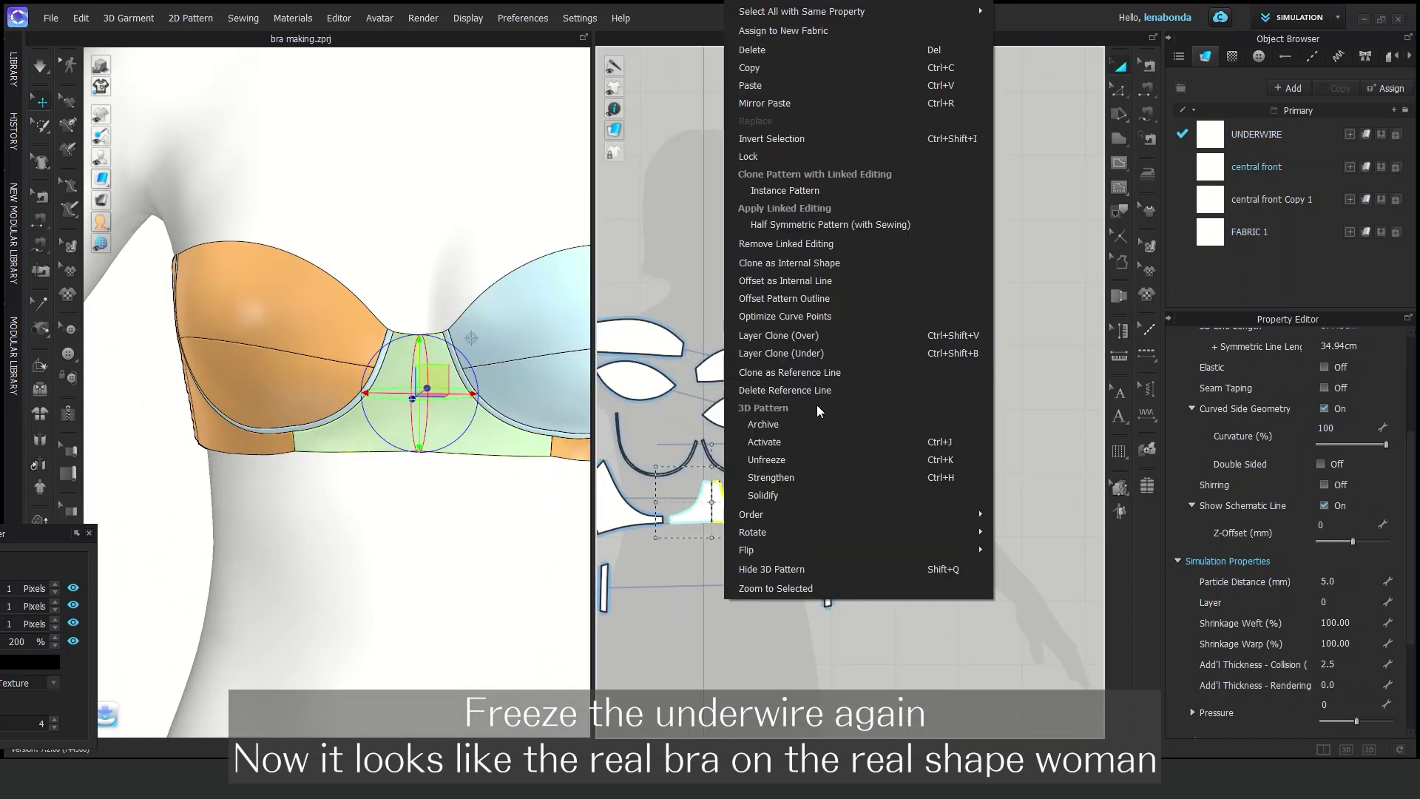
click(782, 459)
Reset the 3D view to front, then select the right cup pieces for editing.
right_drag(406, 541, 558, 507)
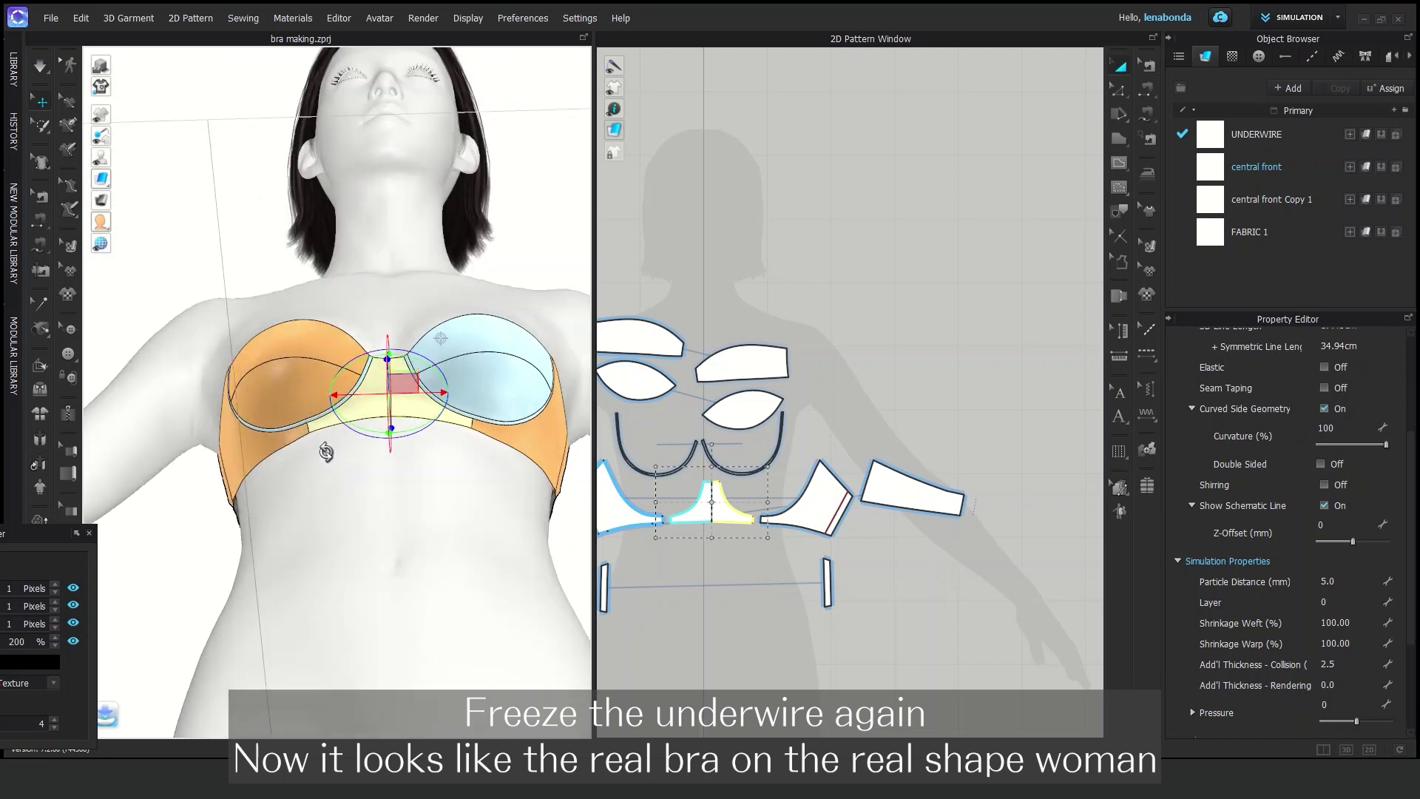
key(2)
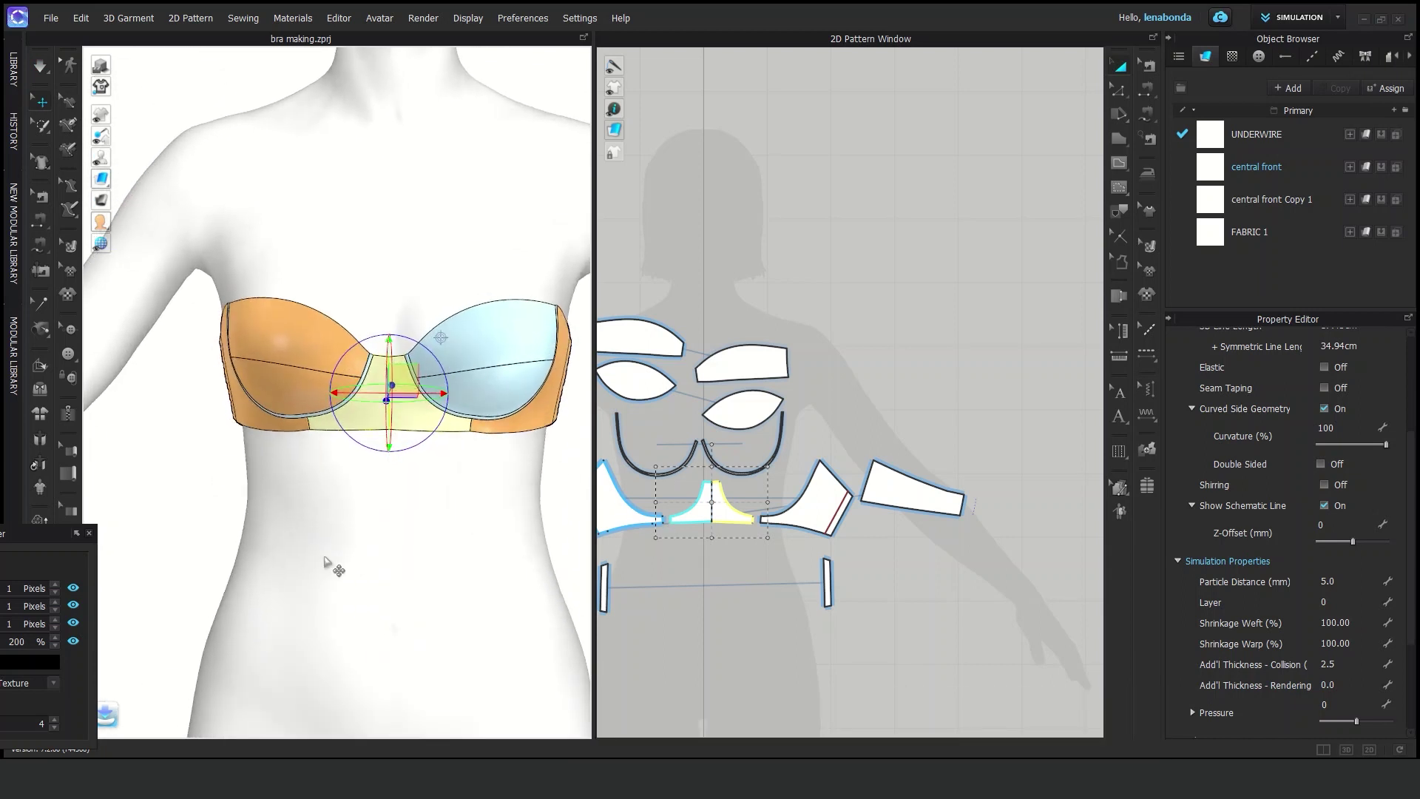
click(267, 583)
click(488, 340)
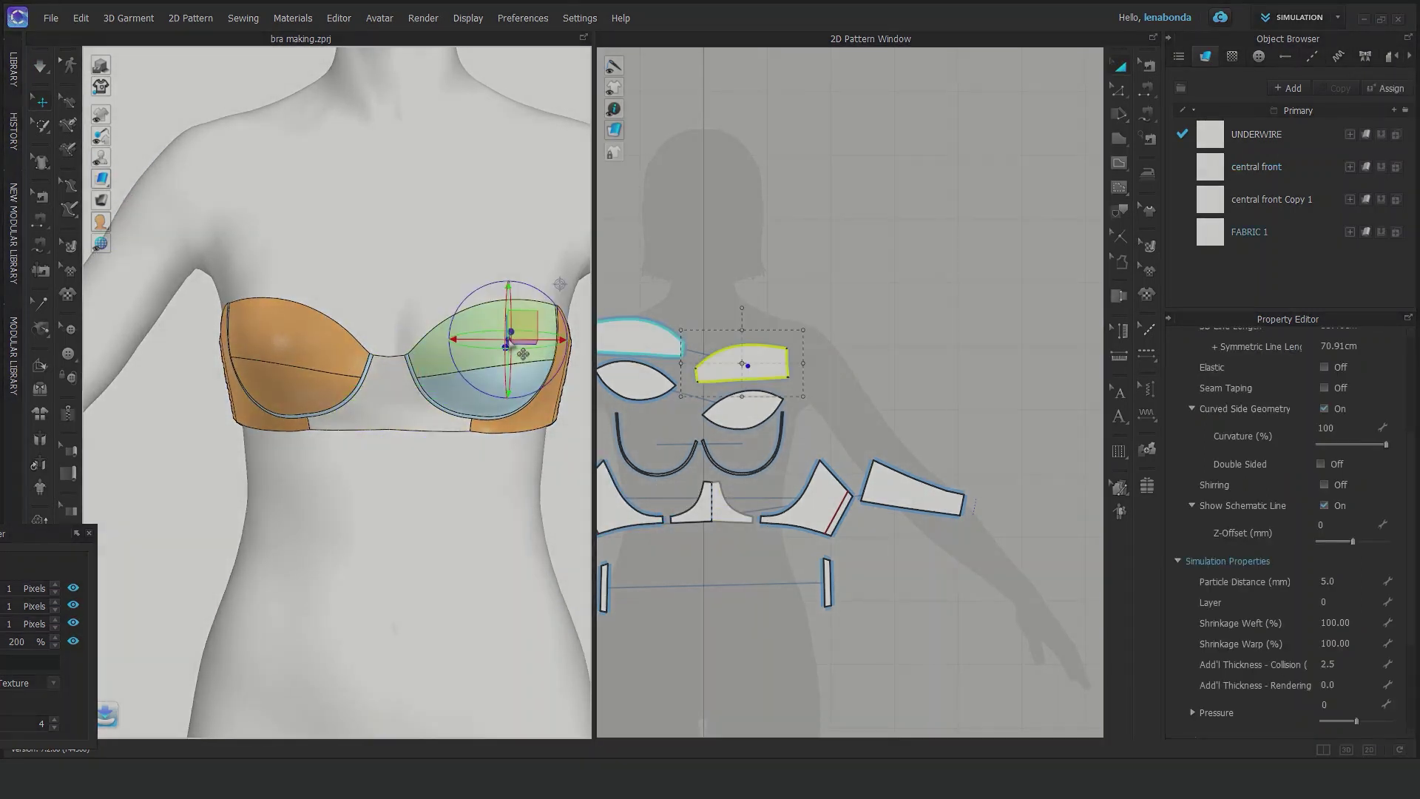
right_click(471, 369)
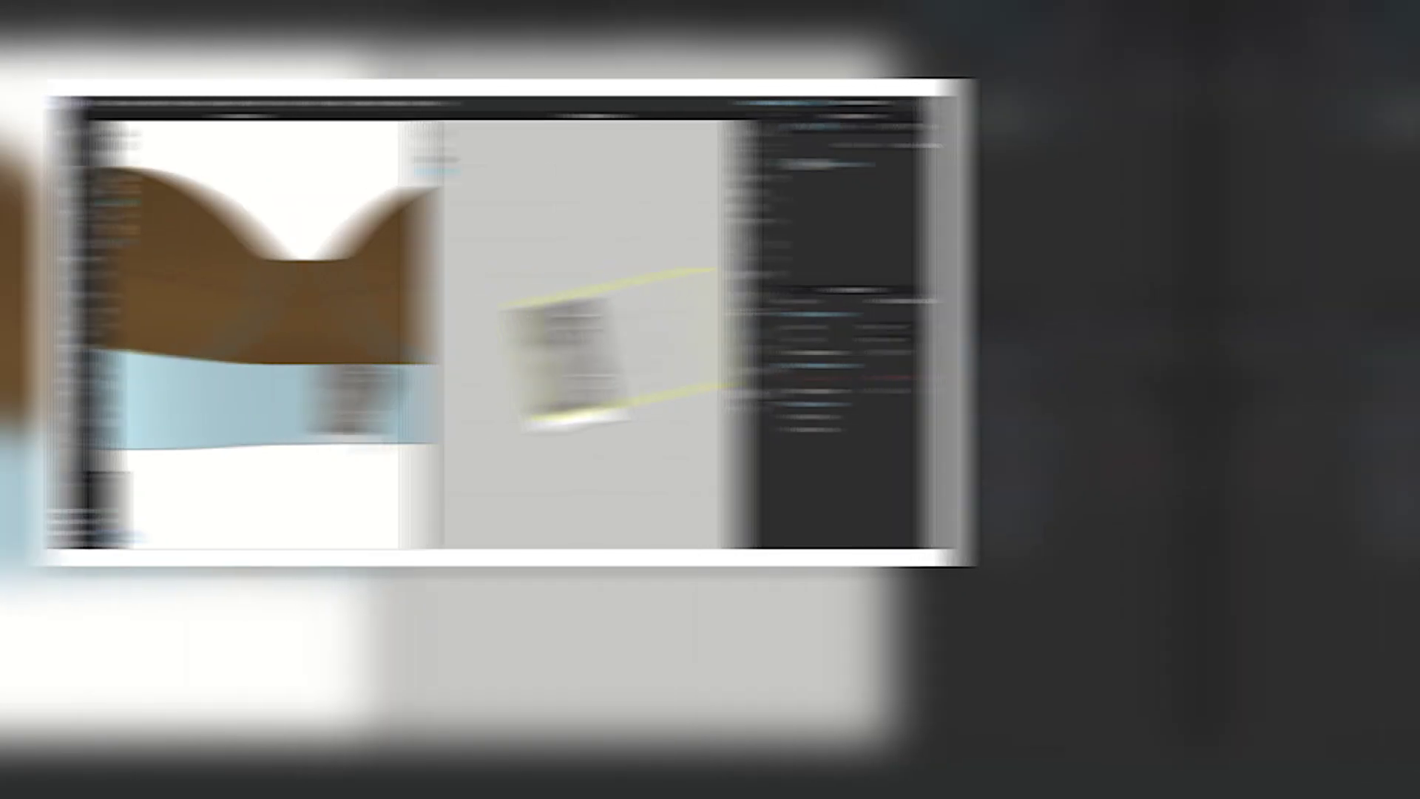